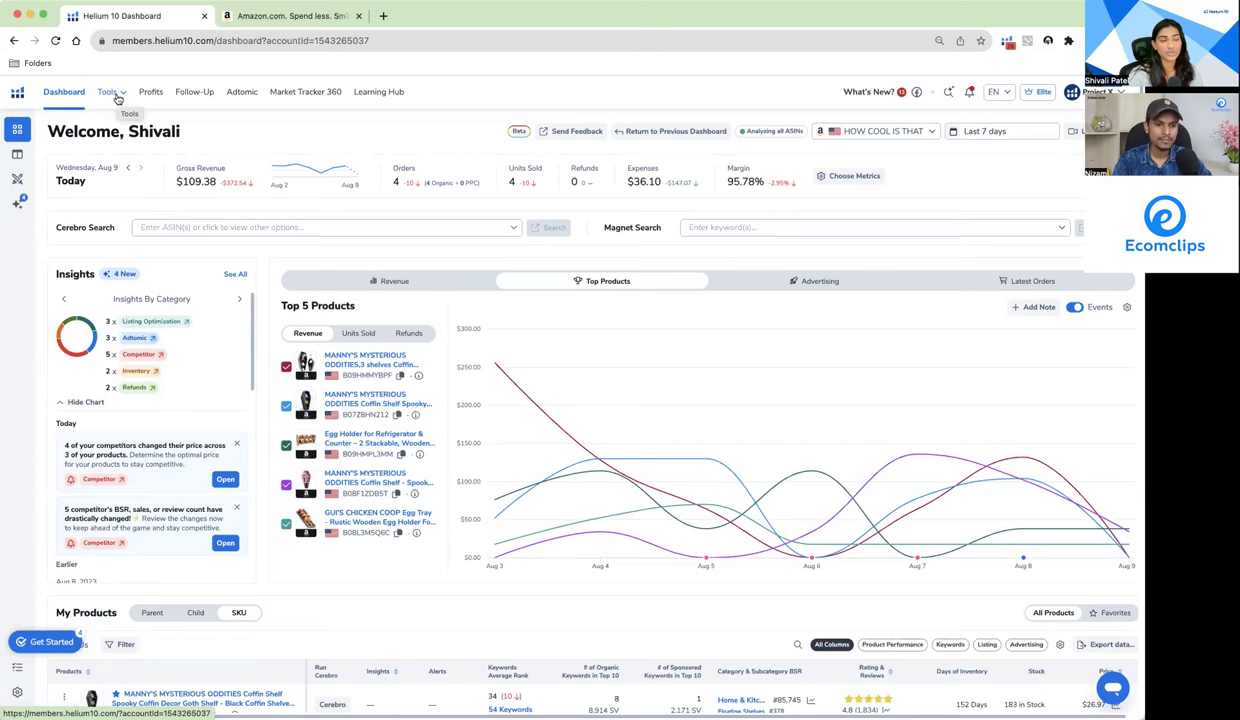
Step: Open the Black Box product research tool from the Helium 10 tools
click(117, 97)
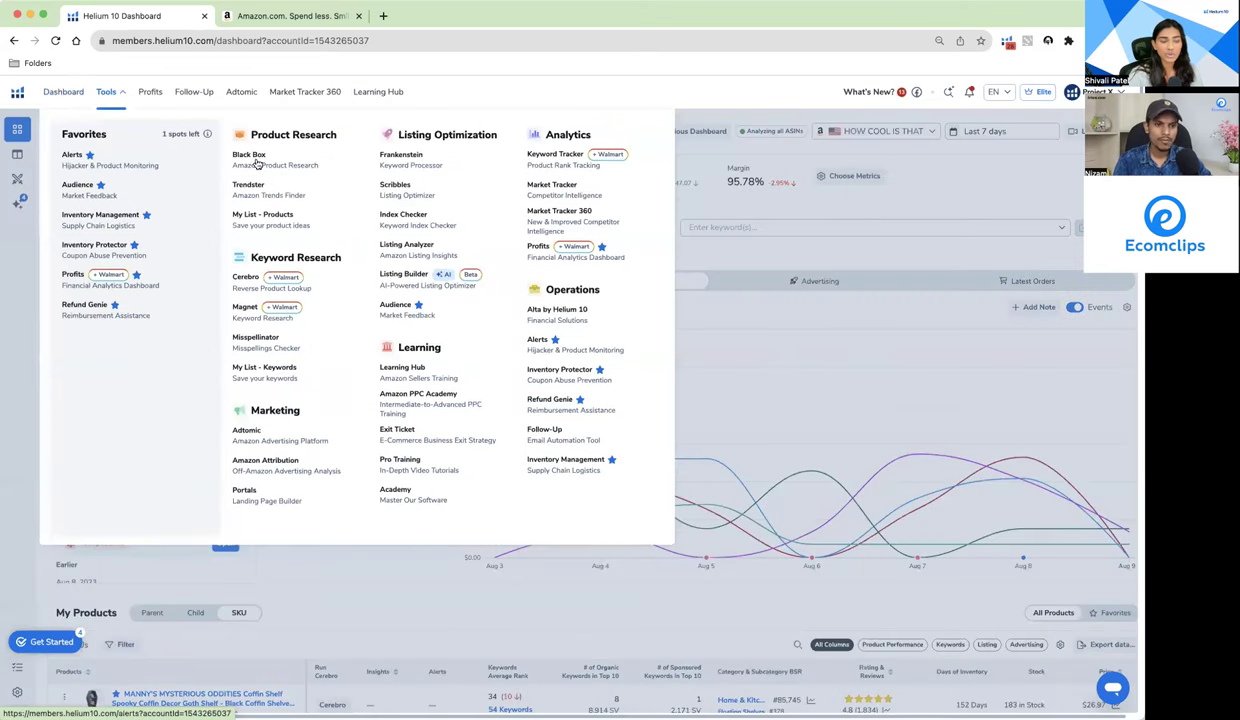
scroll(262, 162, up, 3)
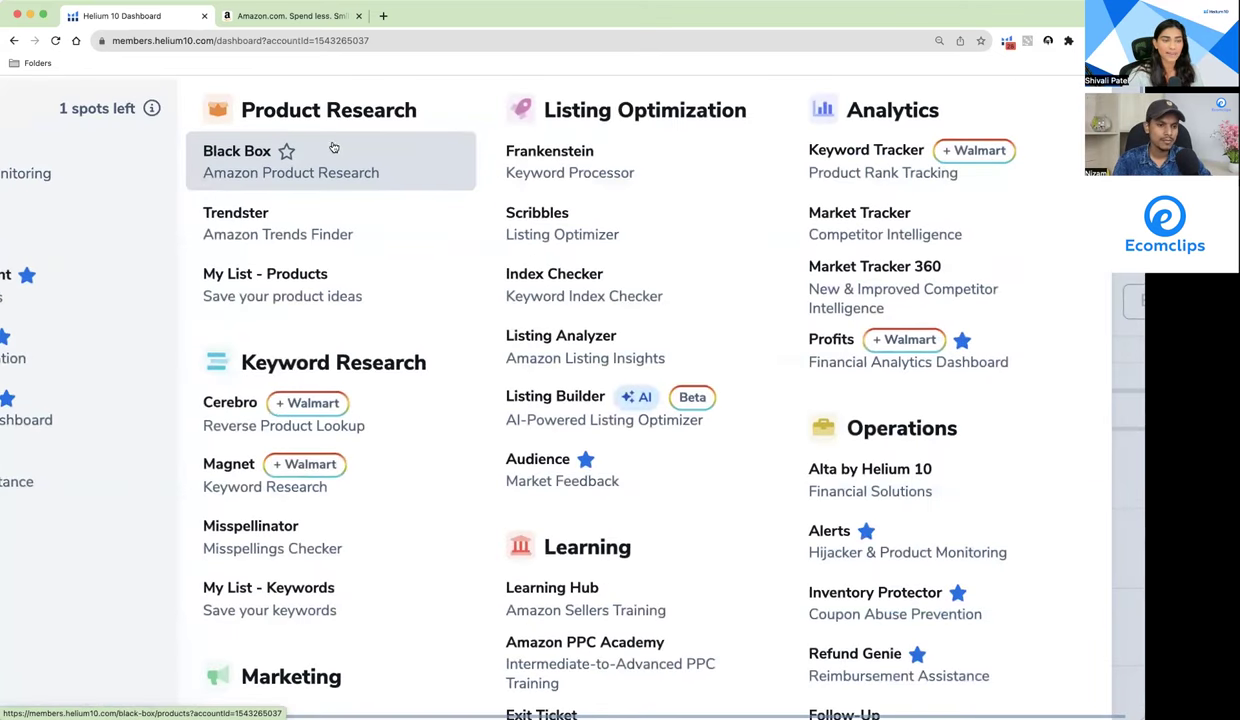
click(330, 166)
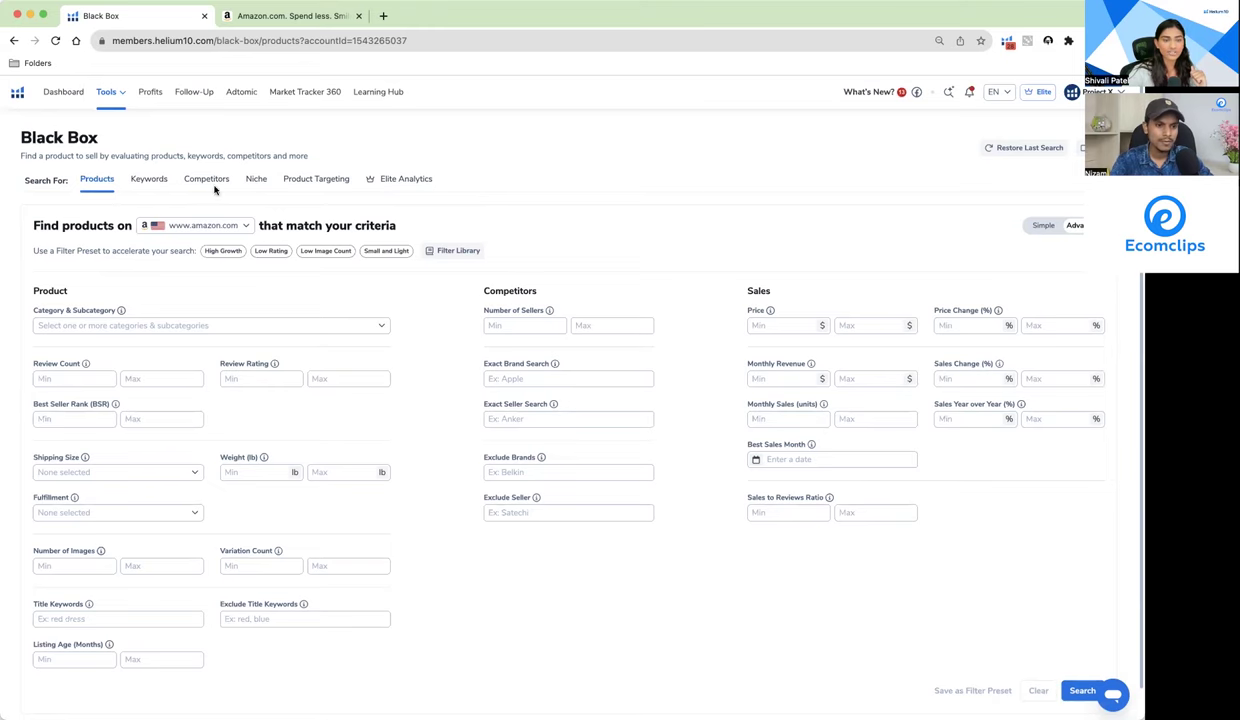
scroll(166, 172, up, 3)
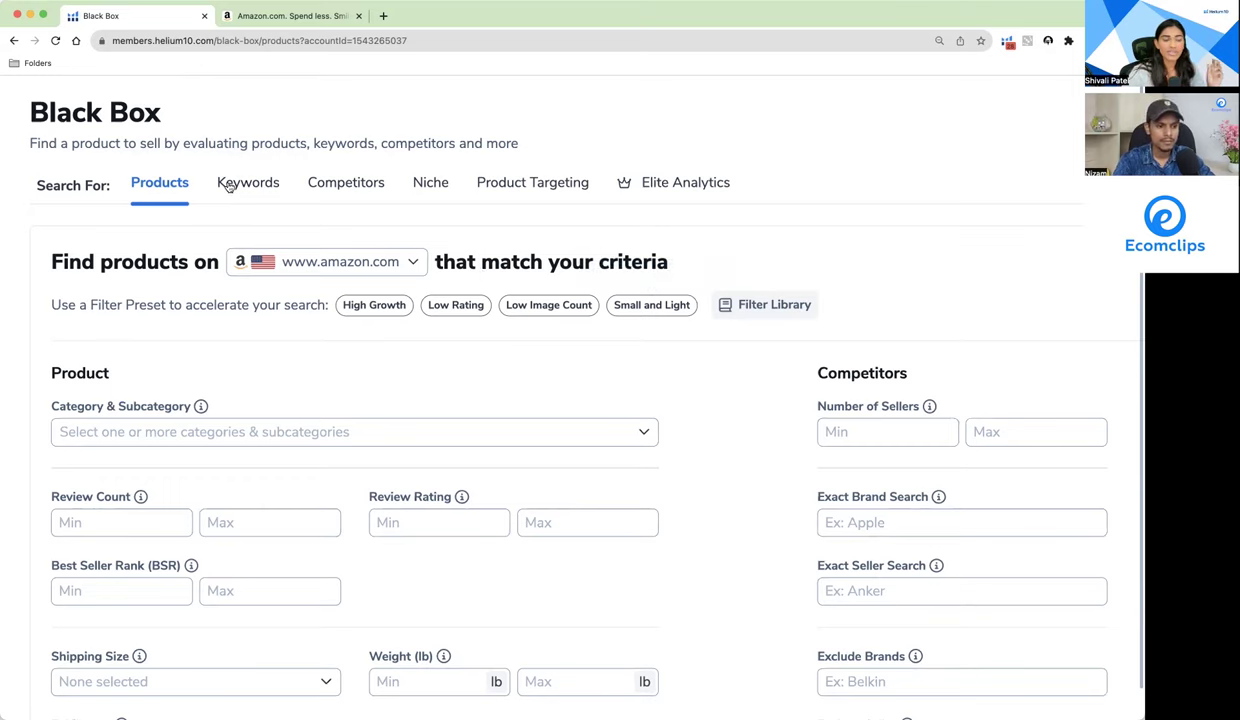
Step: Switch to Amazon, open the Mirrors recommendations in a separate page, and open the WITTIZA Halloween Bat Bath Mat listing
click(287, 14)
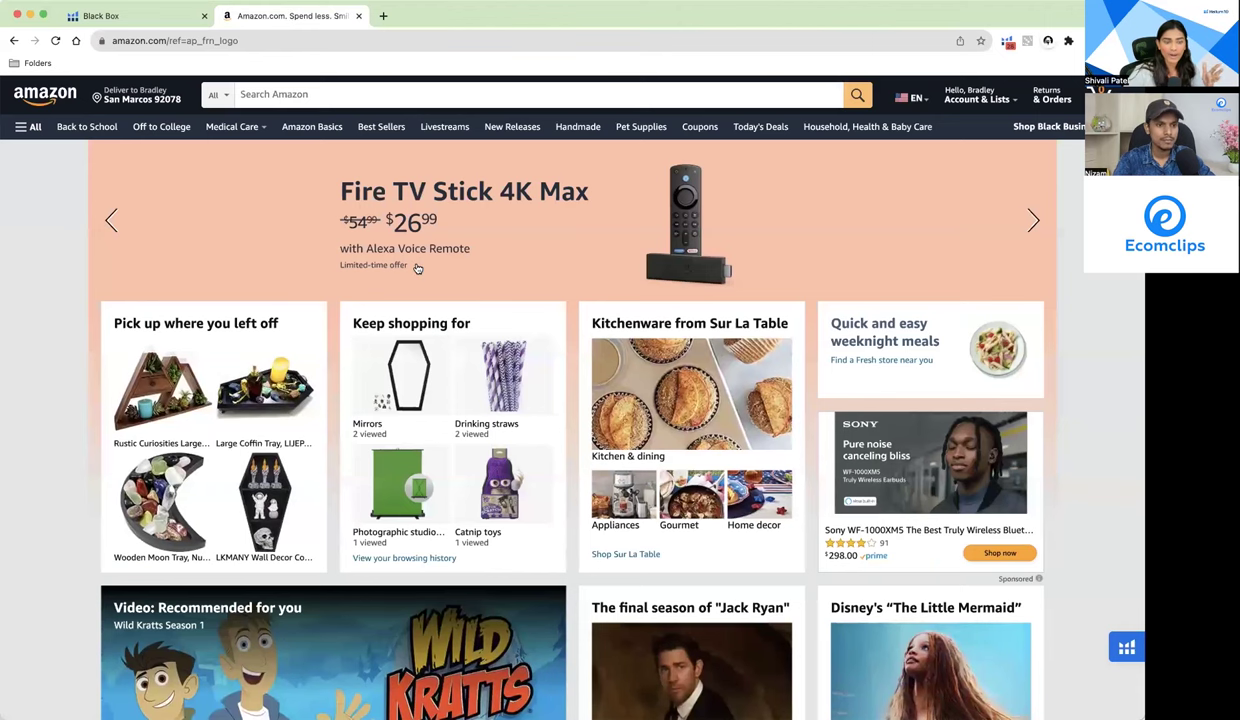
right_click(411, 381)
click(450, 391)
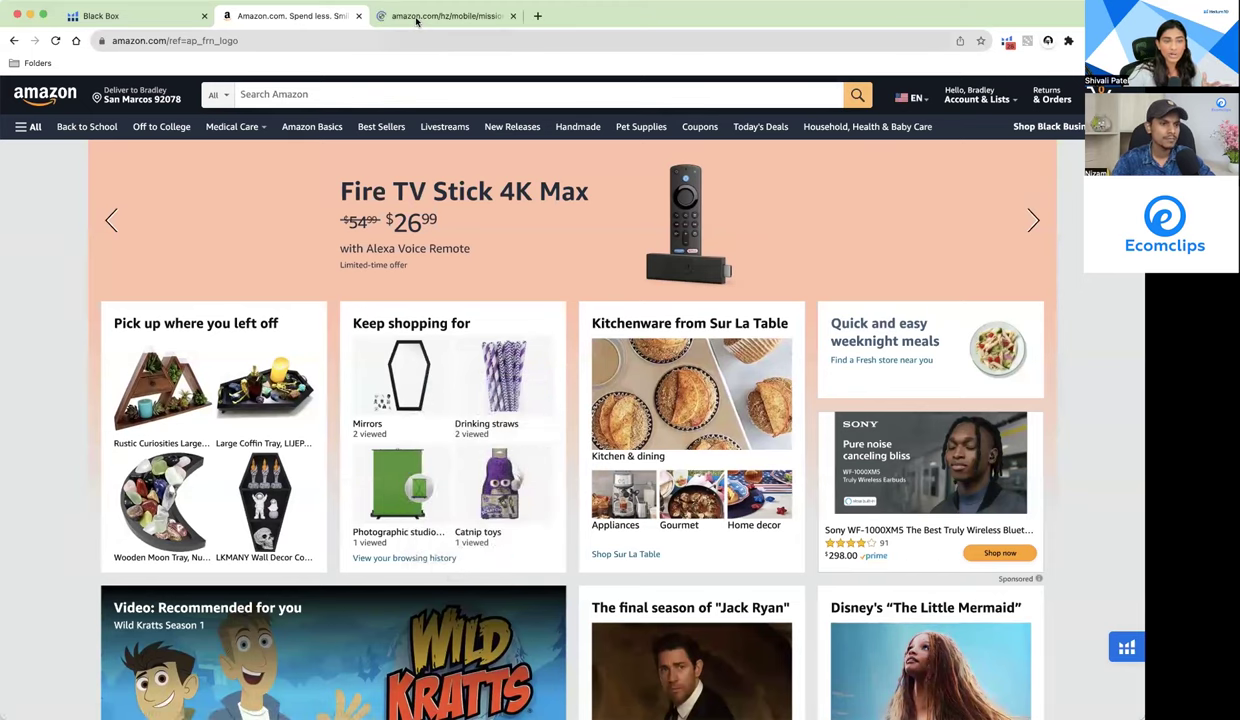
click(416, 18)
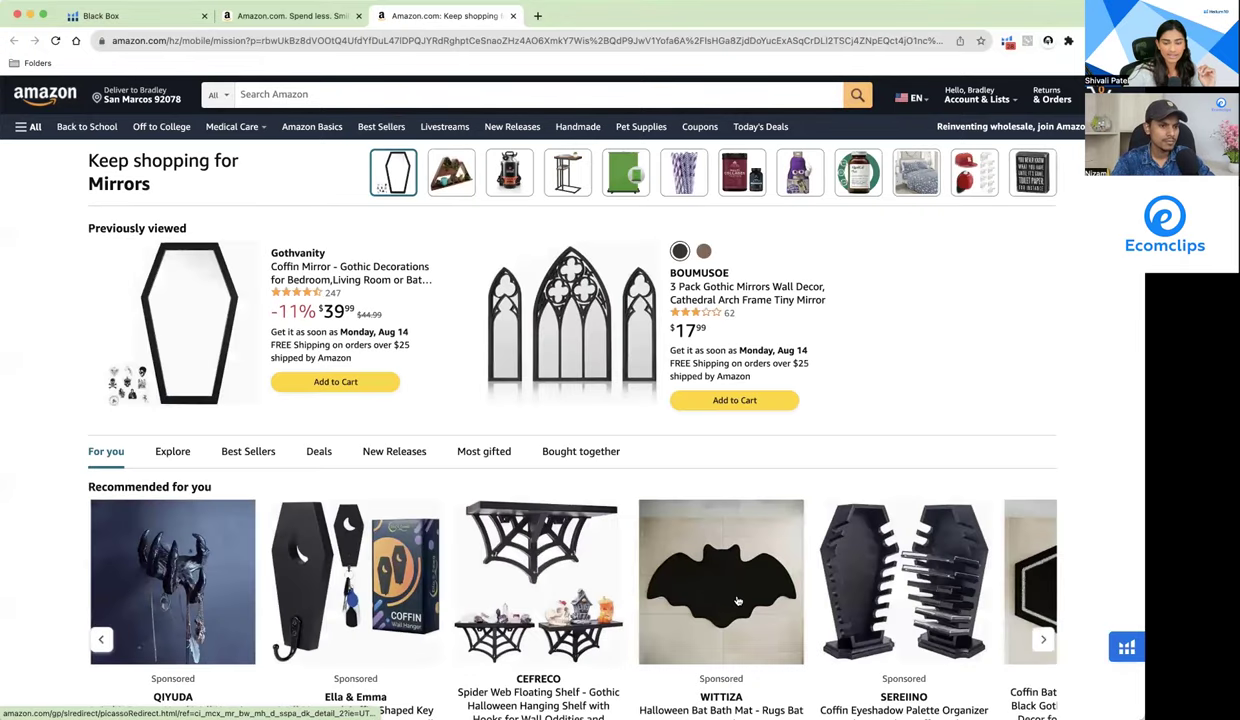
click(737, 600)
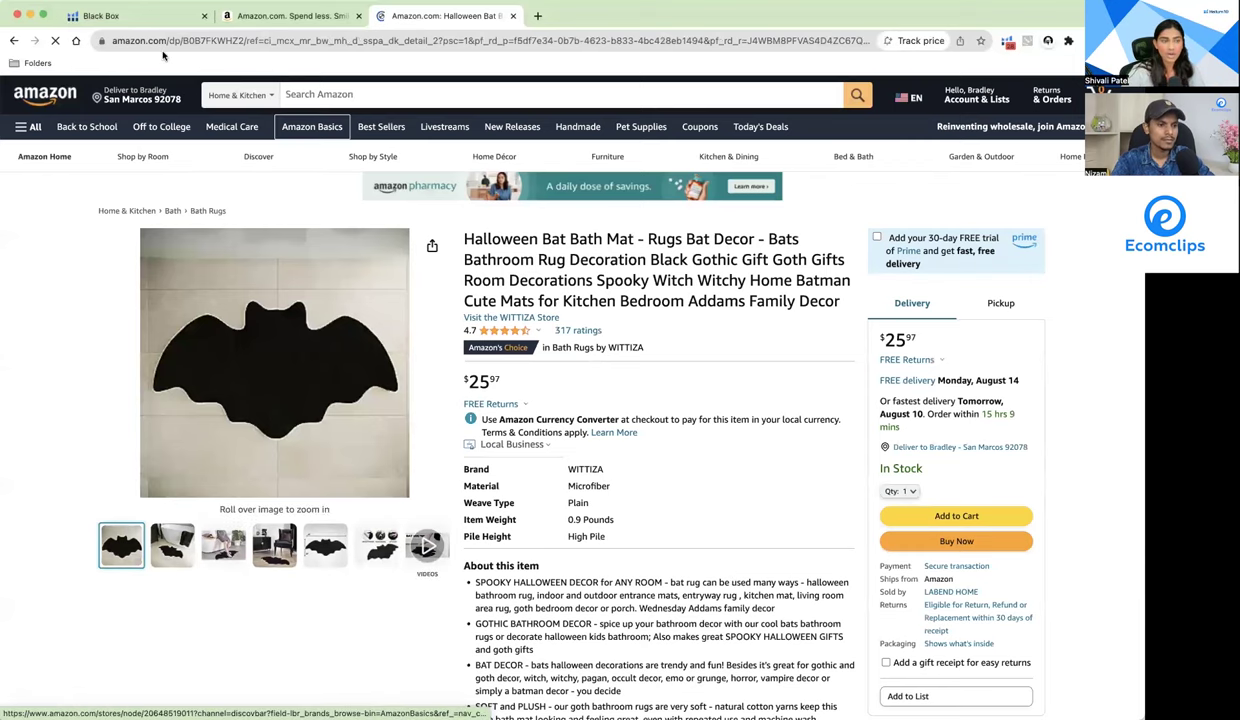
Step: Return to Black Box and look over the product, review, shipping and competitor filters
key(super+1)
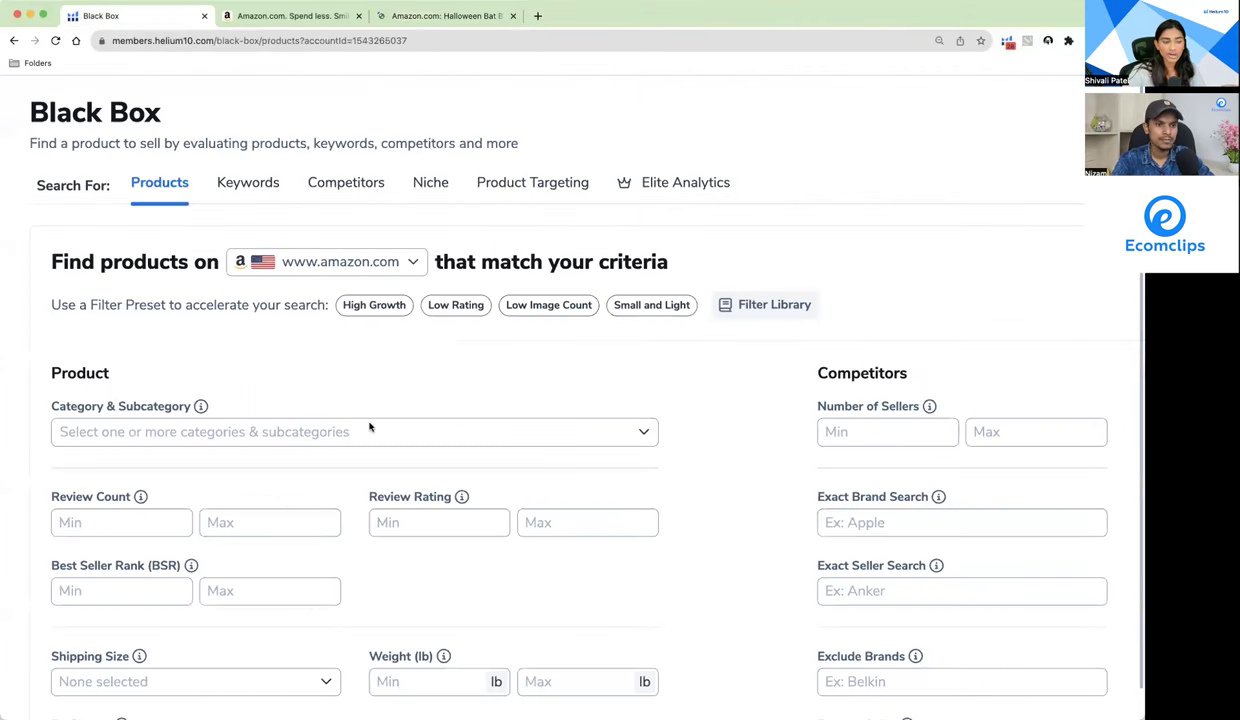
scroll(380, 415, down, 3)
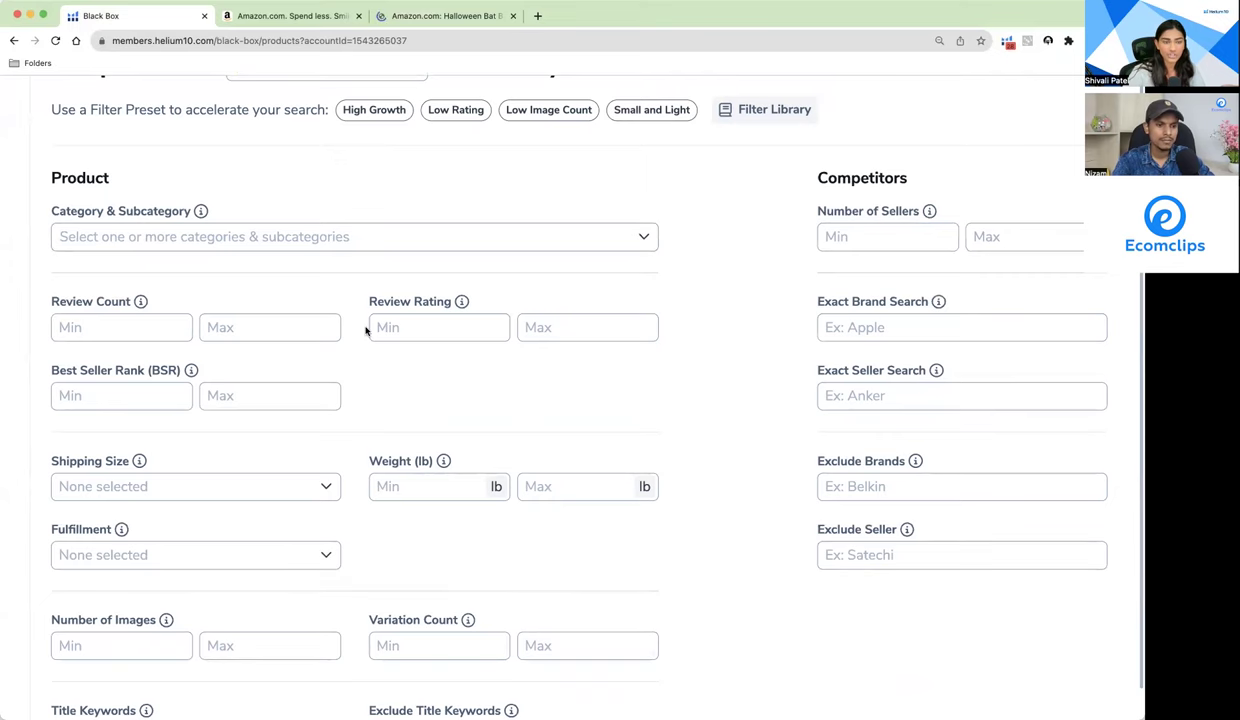
scroll(366, 331, up, 5)
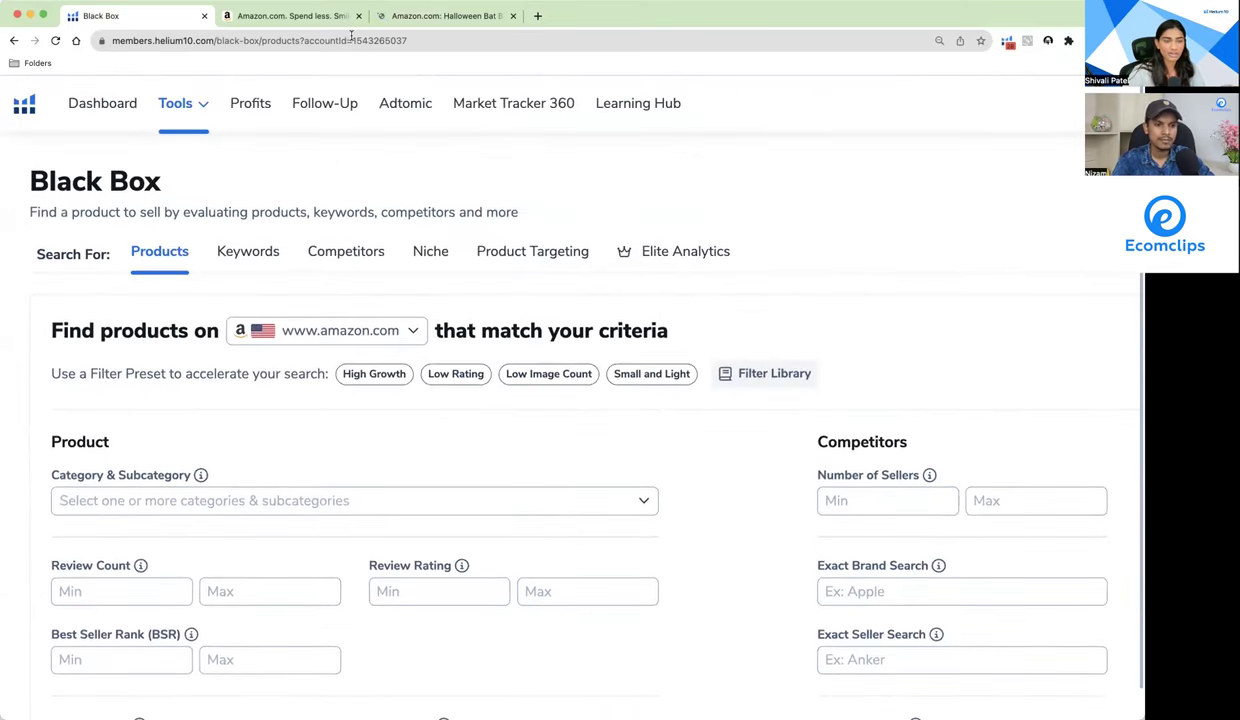
Step: Go back to the Halloween Bat Bath Mat listing and examine its details and the embedded Helium 10 chart and calculators
click(410, 14)
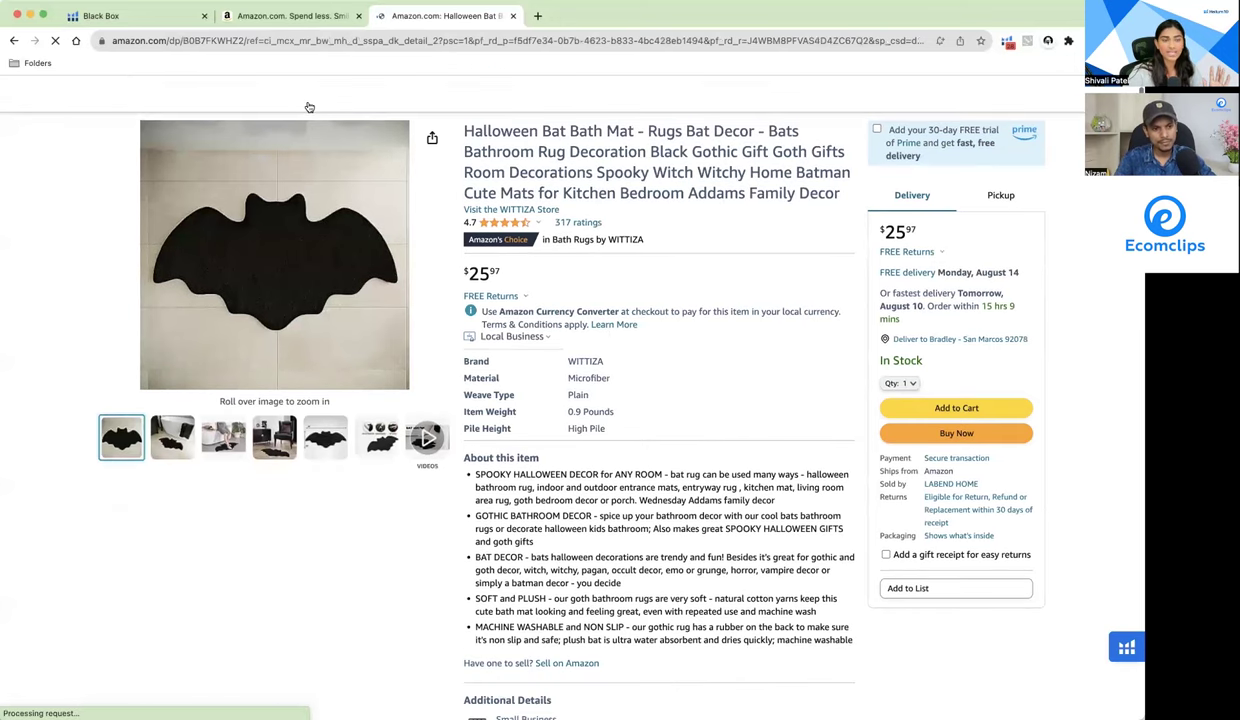
scroll(687, 251, down, 1)
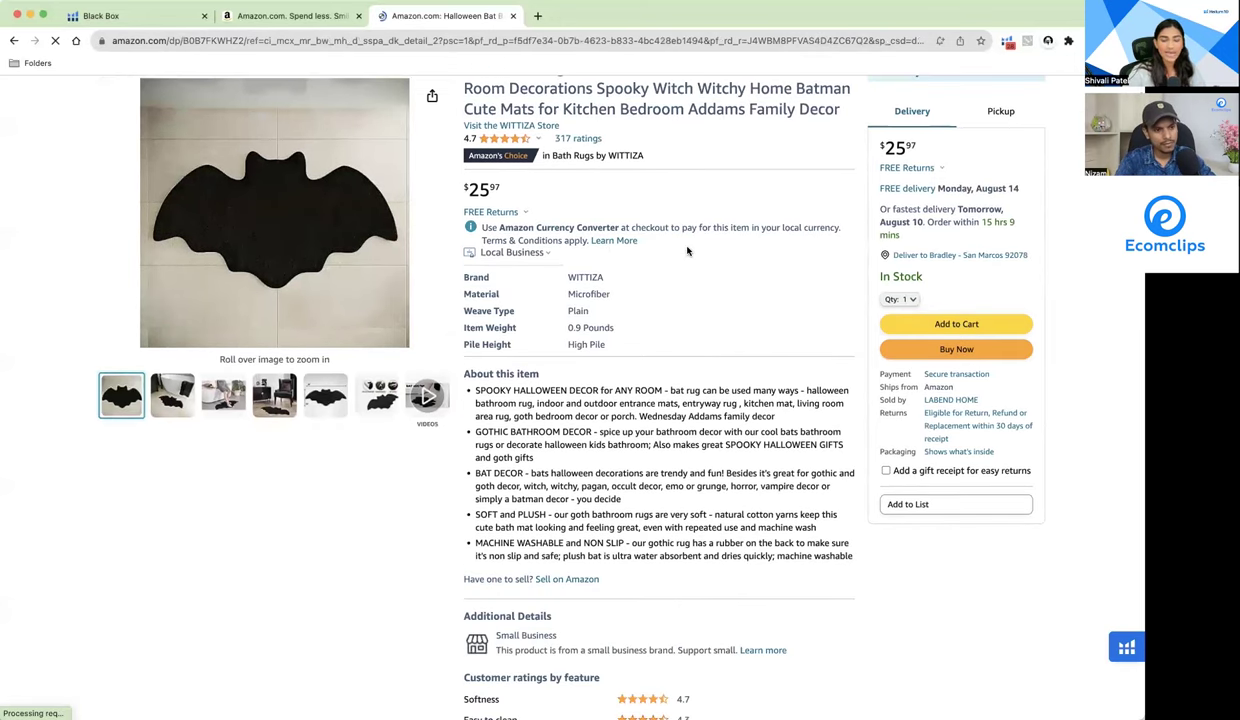
scroll(687, 251, down, 10)
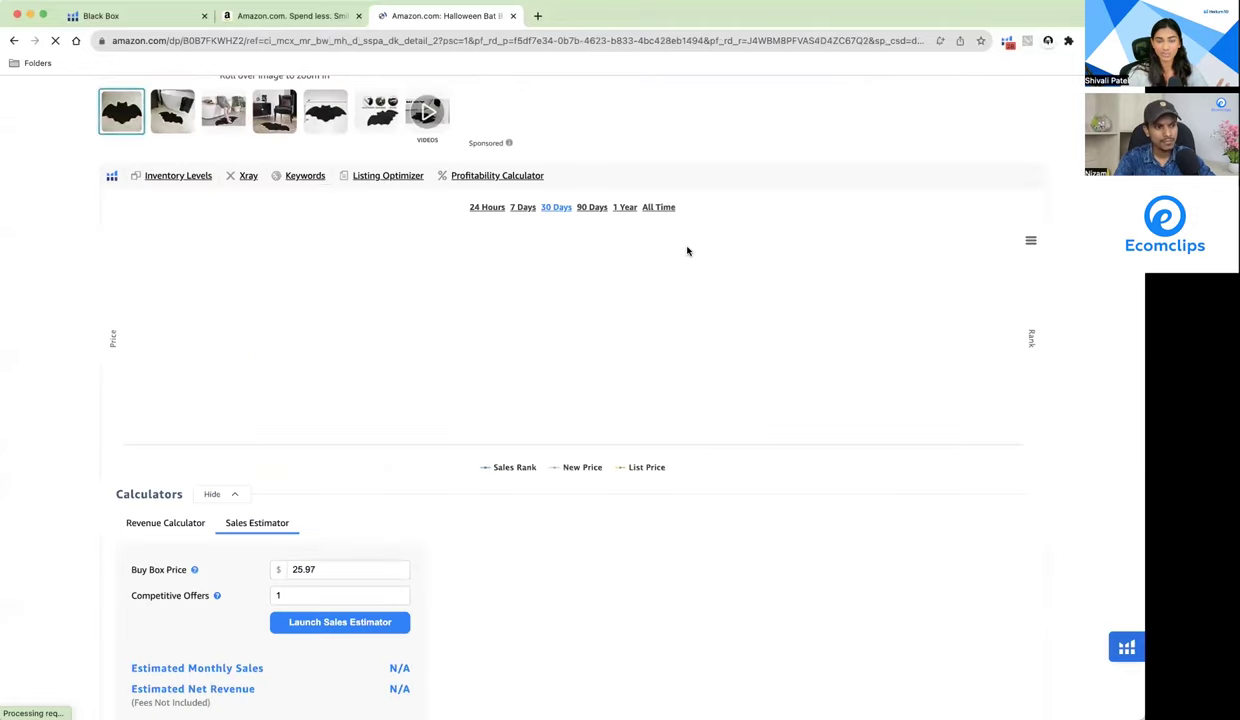
scroll(687, 251, up, 6)
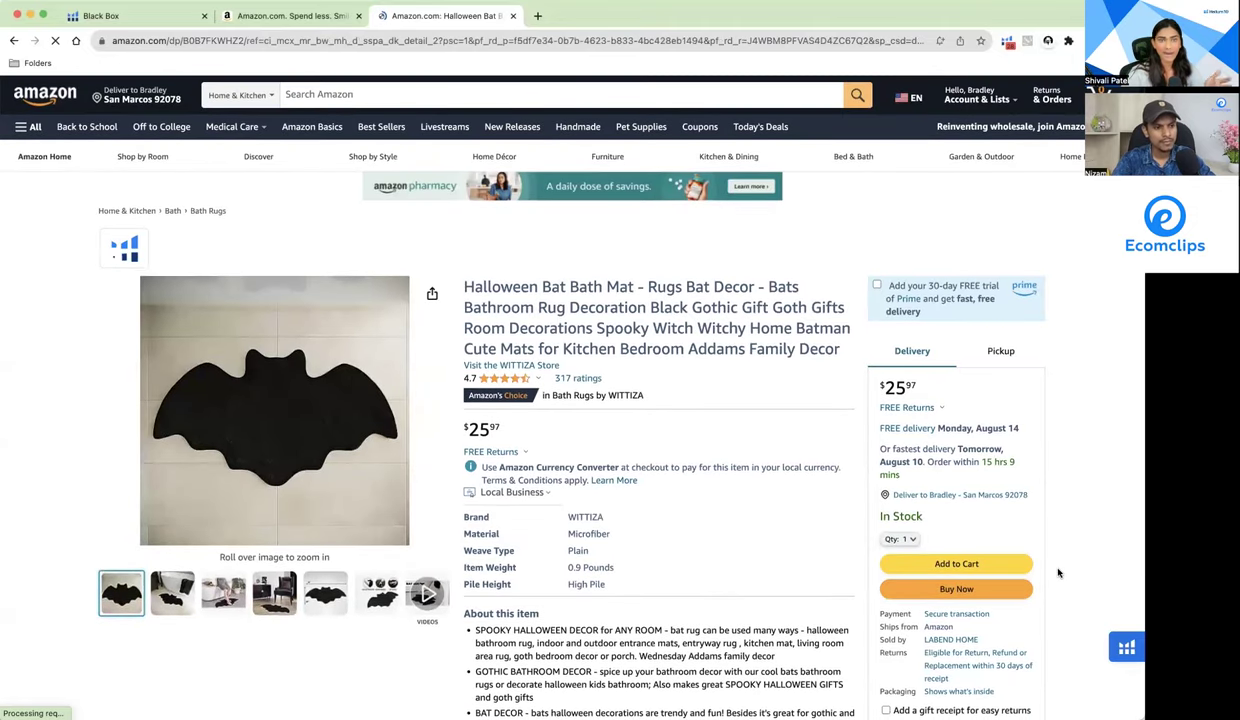
Step: Return to the Amazon home page and search for "coffin shelf"
click(285, 16)
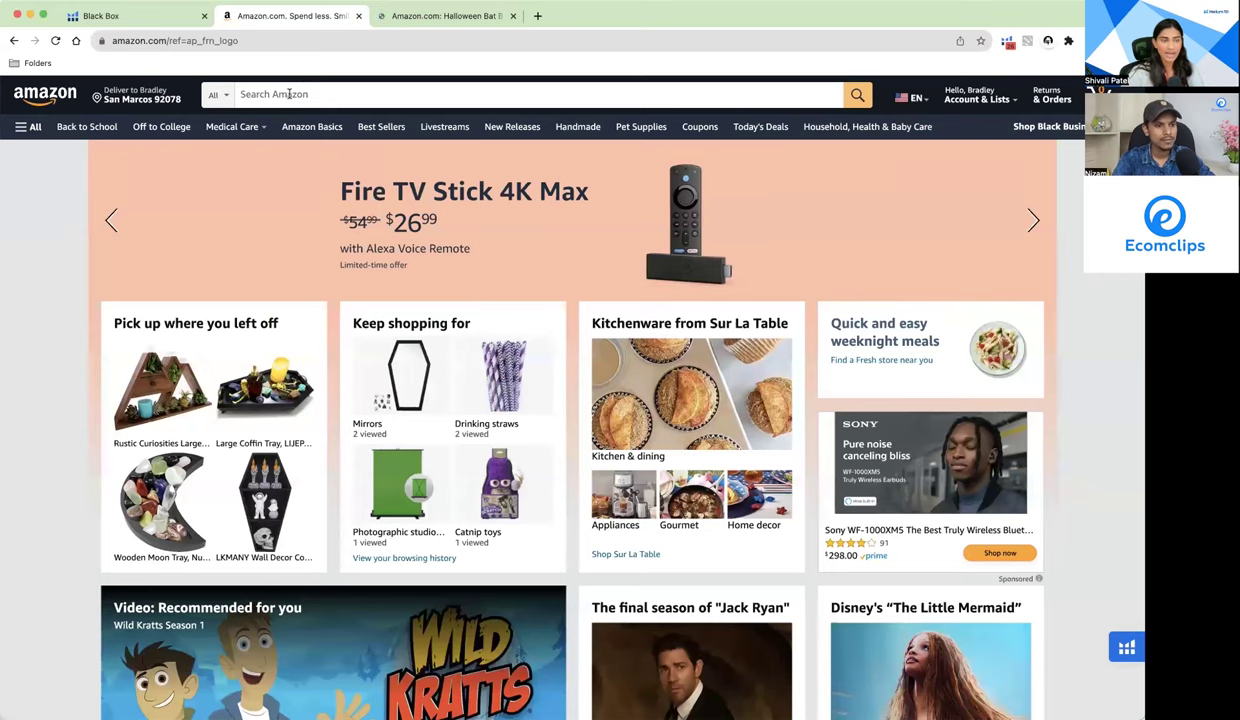
click(289, 94)
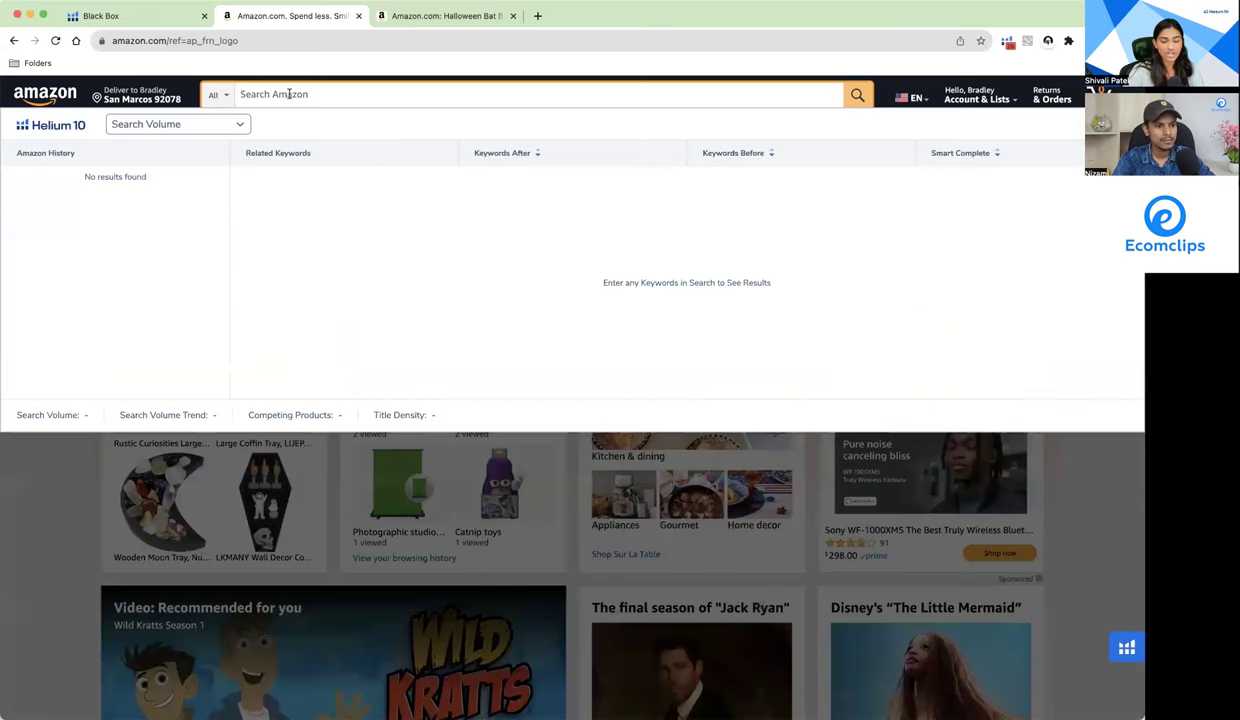
text(coffin shle)
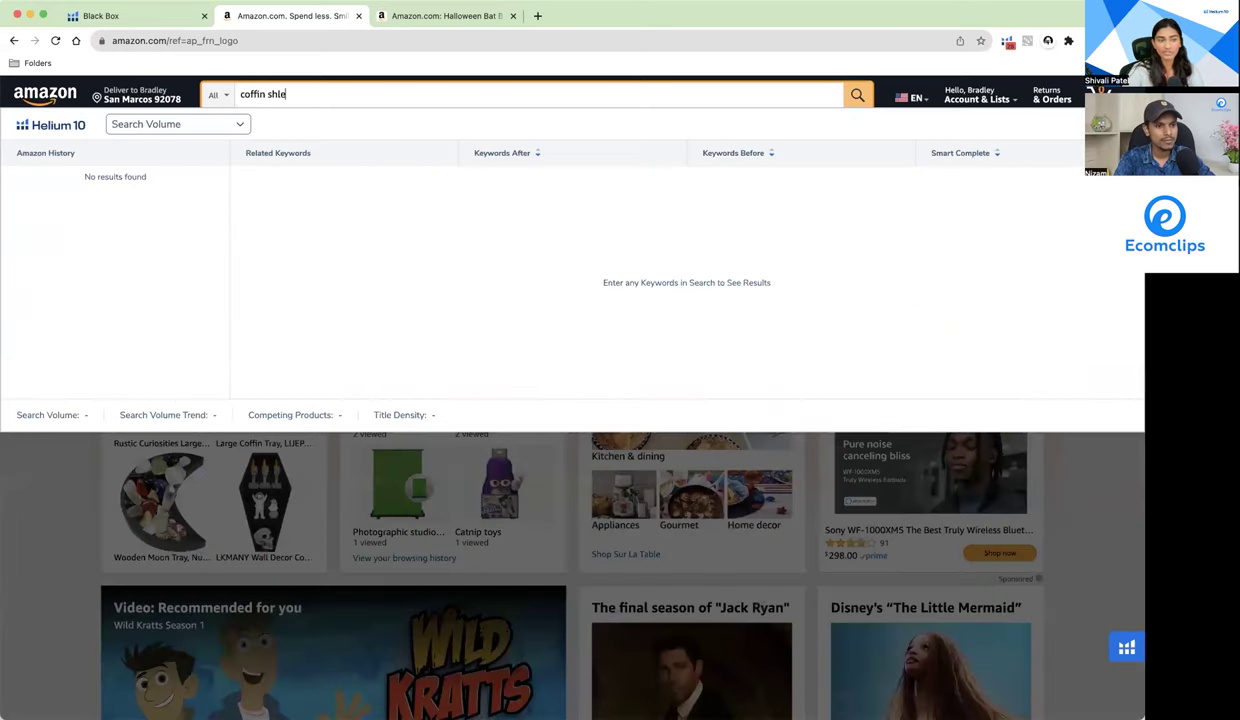
key(BackSpace)
key(BackSpace)
text(elf)
key(Return)
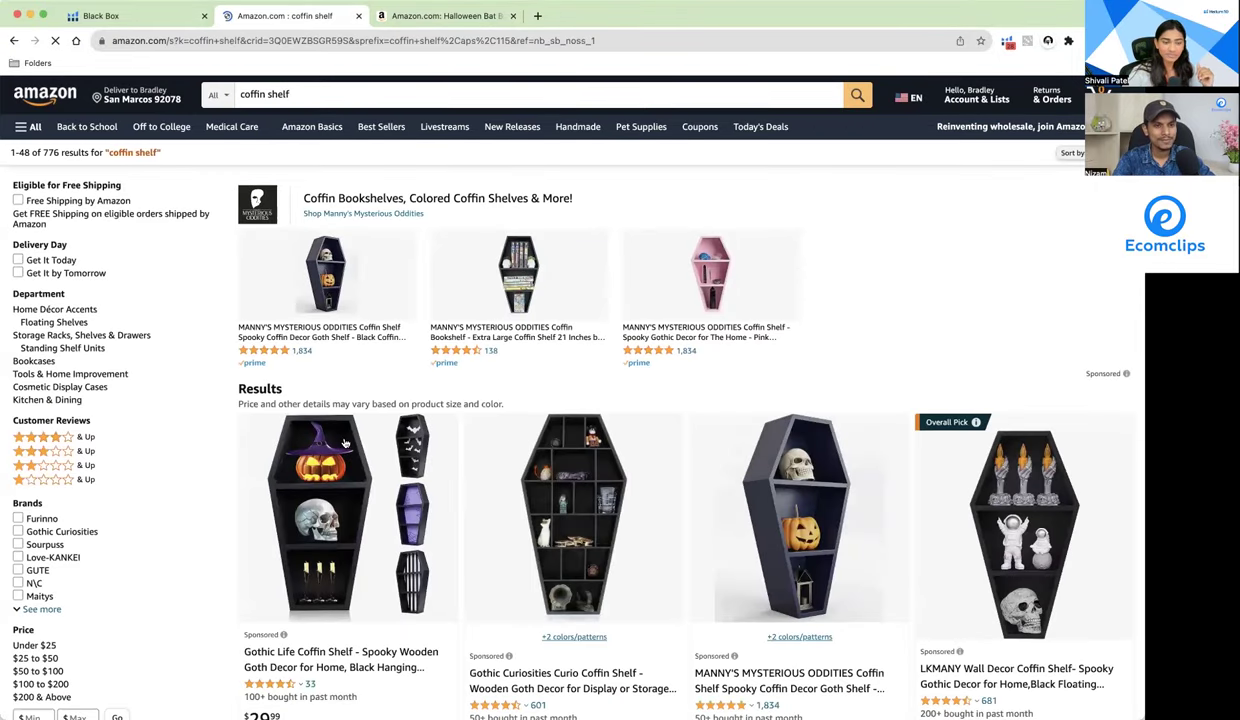
Step: Examine the first row of coffin shelf results, including the rating breakdown of the Gothic Life Coffin Shelf
scroll(345, 443, down, 3)
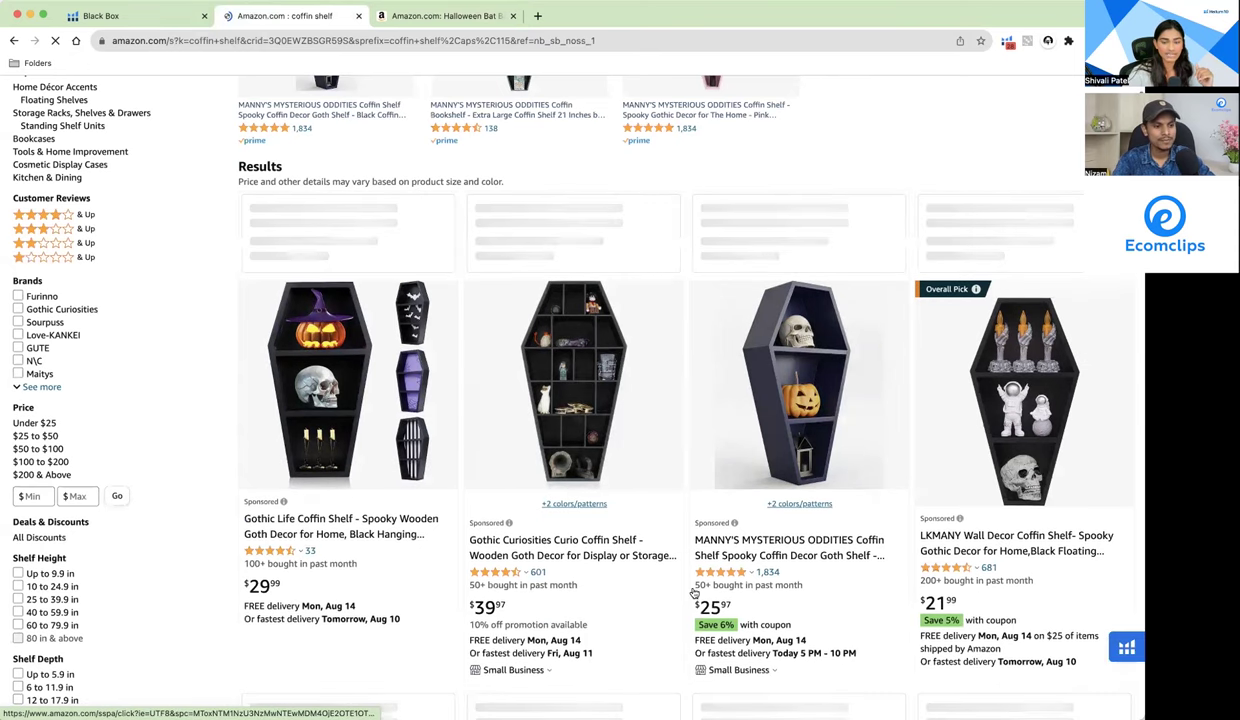
scroll(817, 596, down, 3)
scroll(817, 598, up, 6)
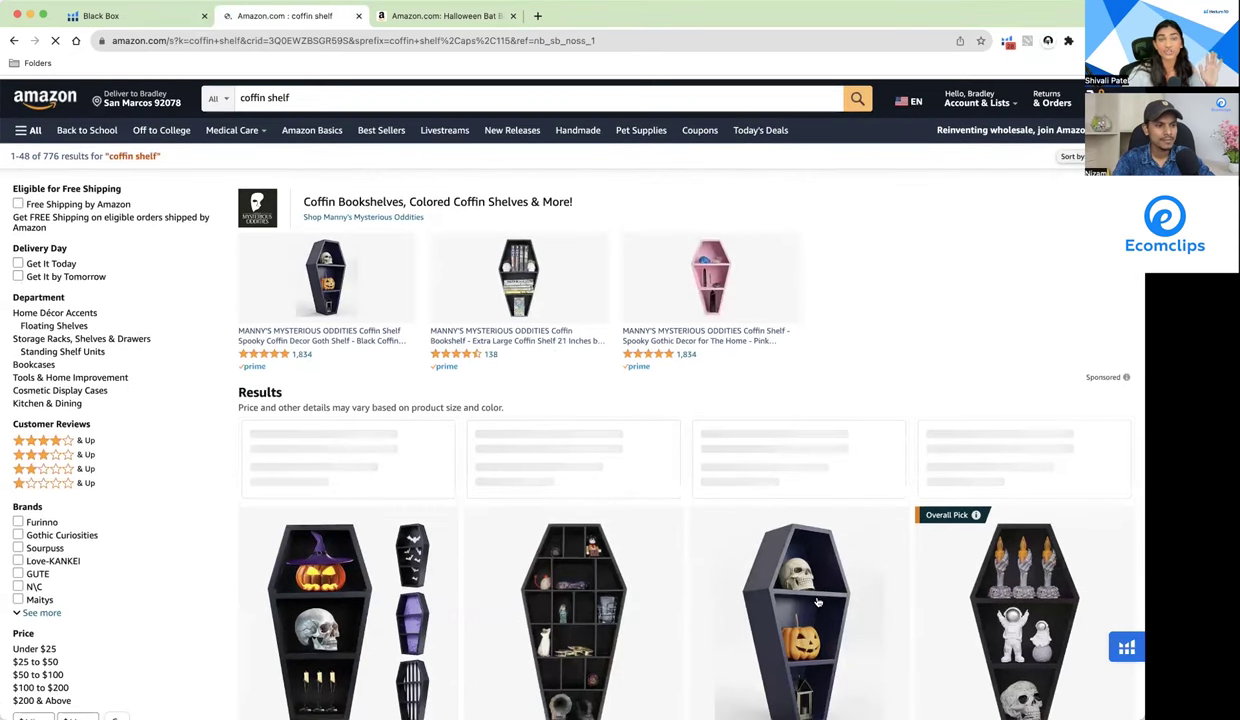
scroll(817, 601, down, 1)
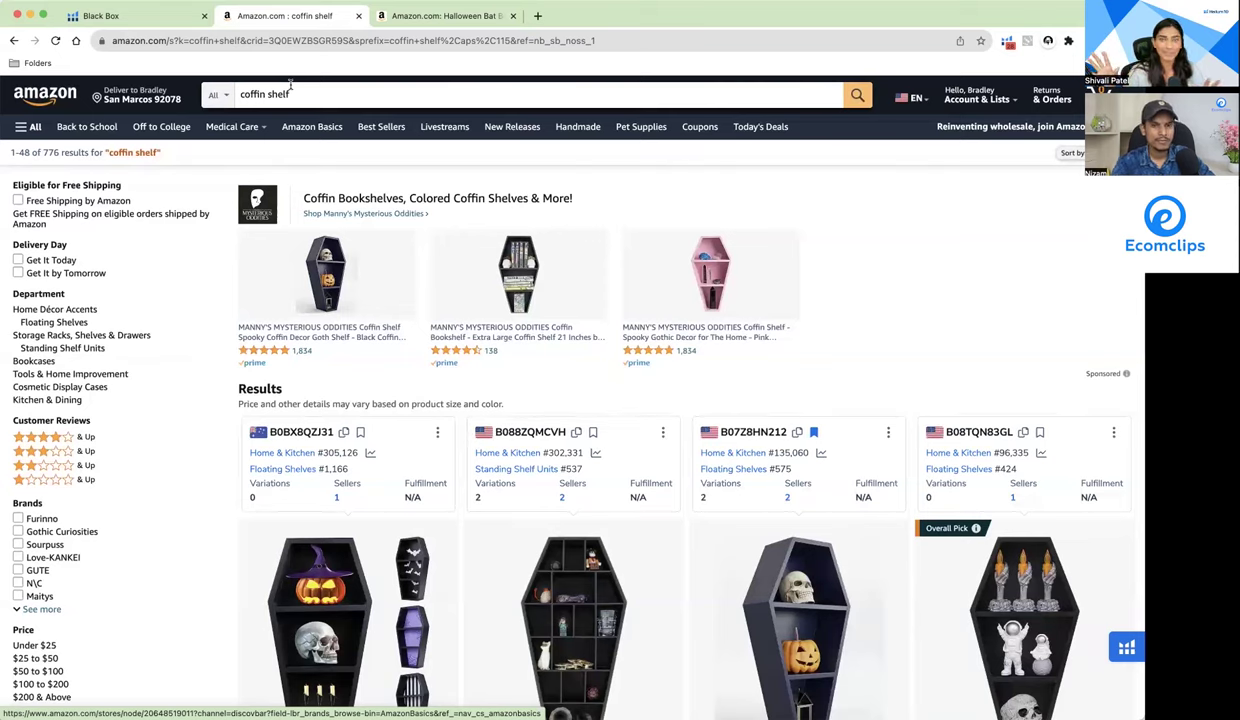
scroll(291, 90, down, 3)
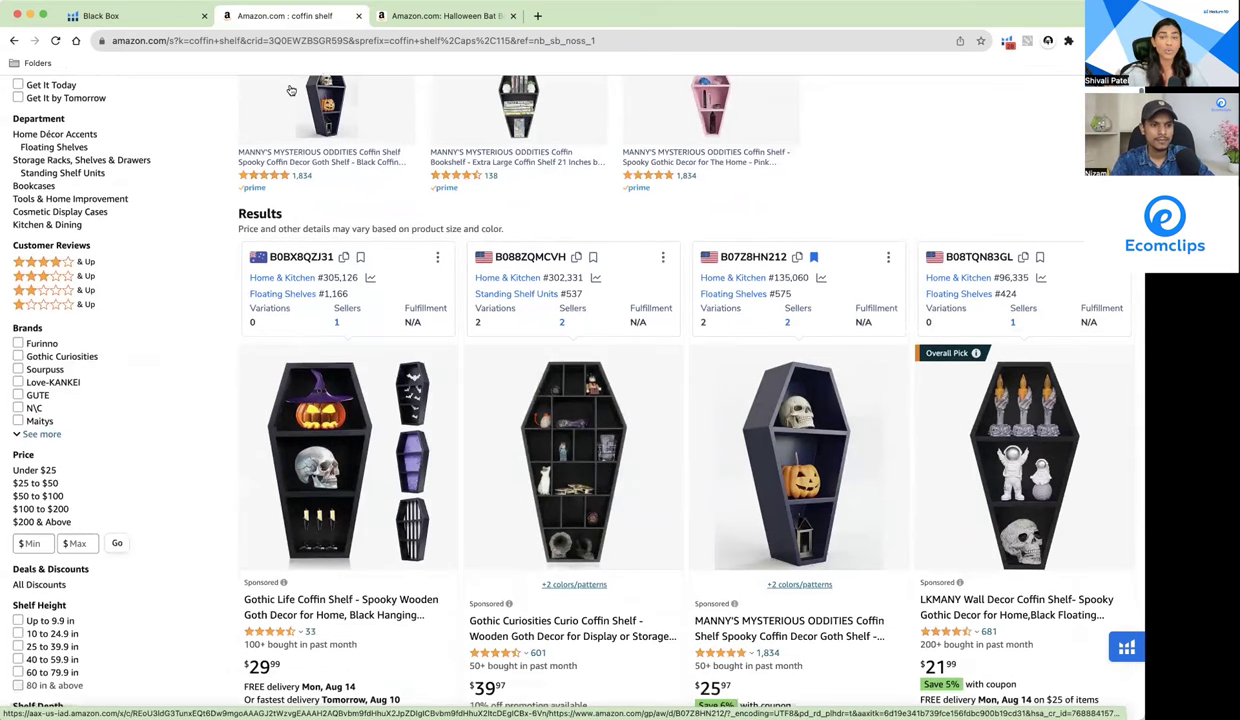
scroll(291, 90, down, 3)
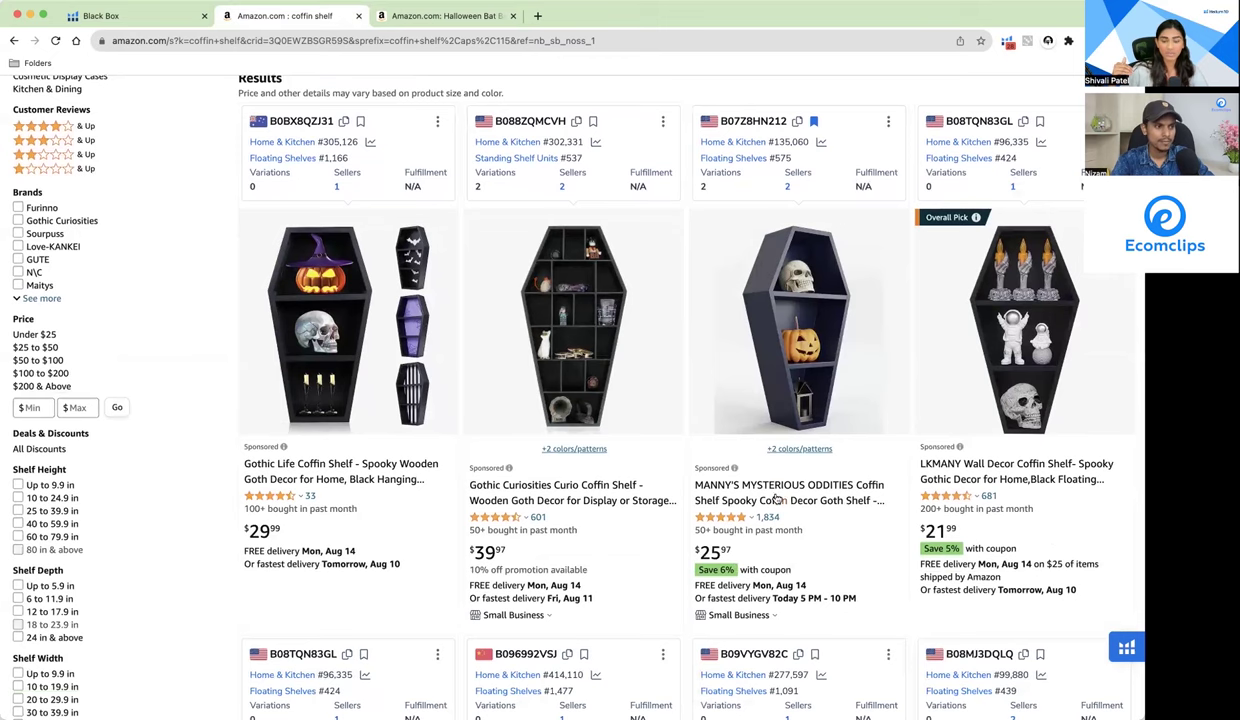
scroll(773, 492, up, 3)
scroll(773, 492, down, 3)
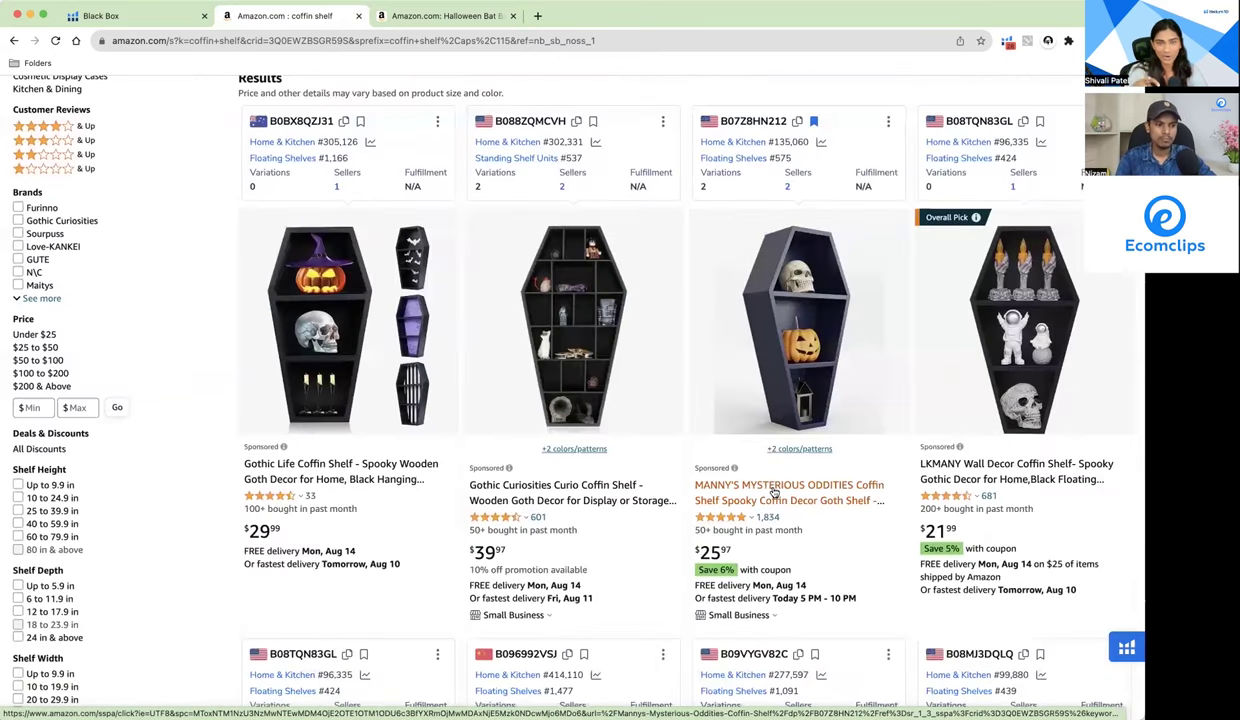
scroll(316, 511, down, 1)
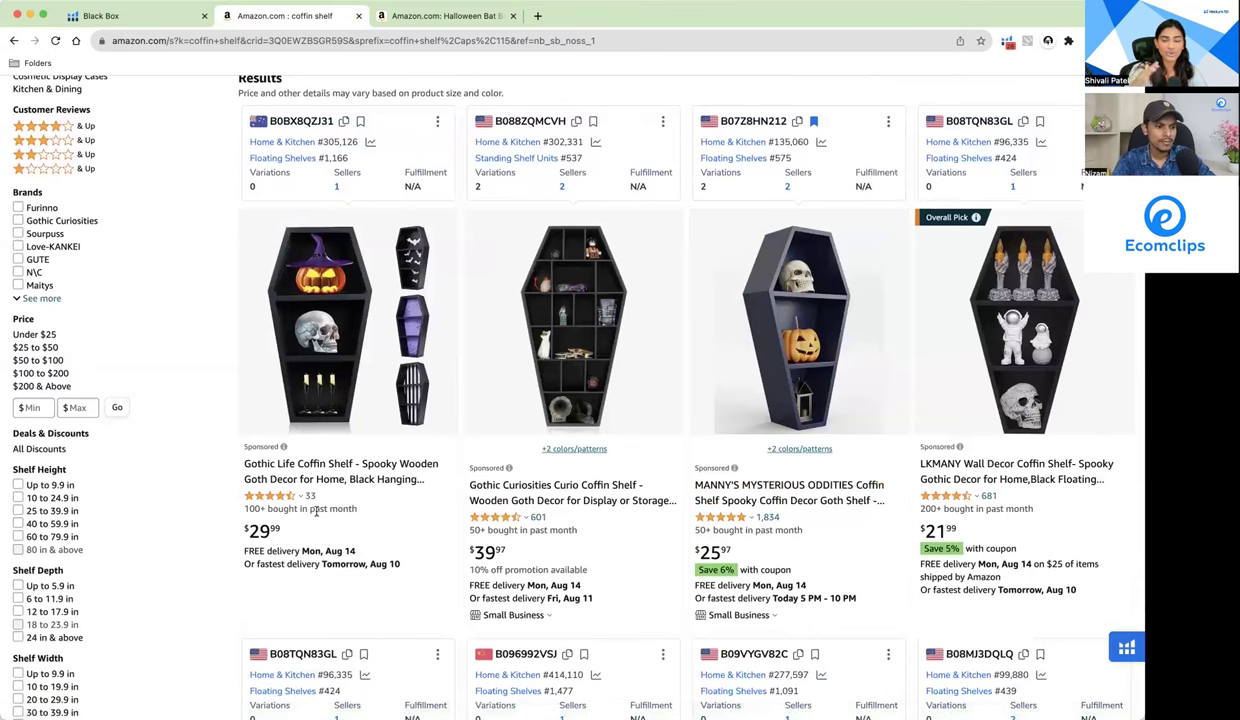
scroll(316, 511, down, 1)
mouse_move(306, 478)
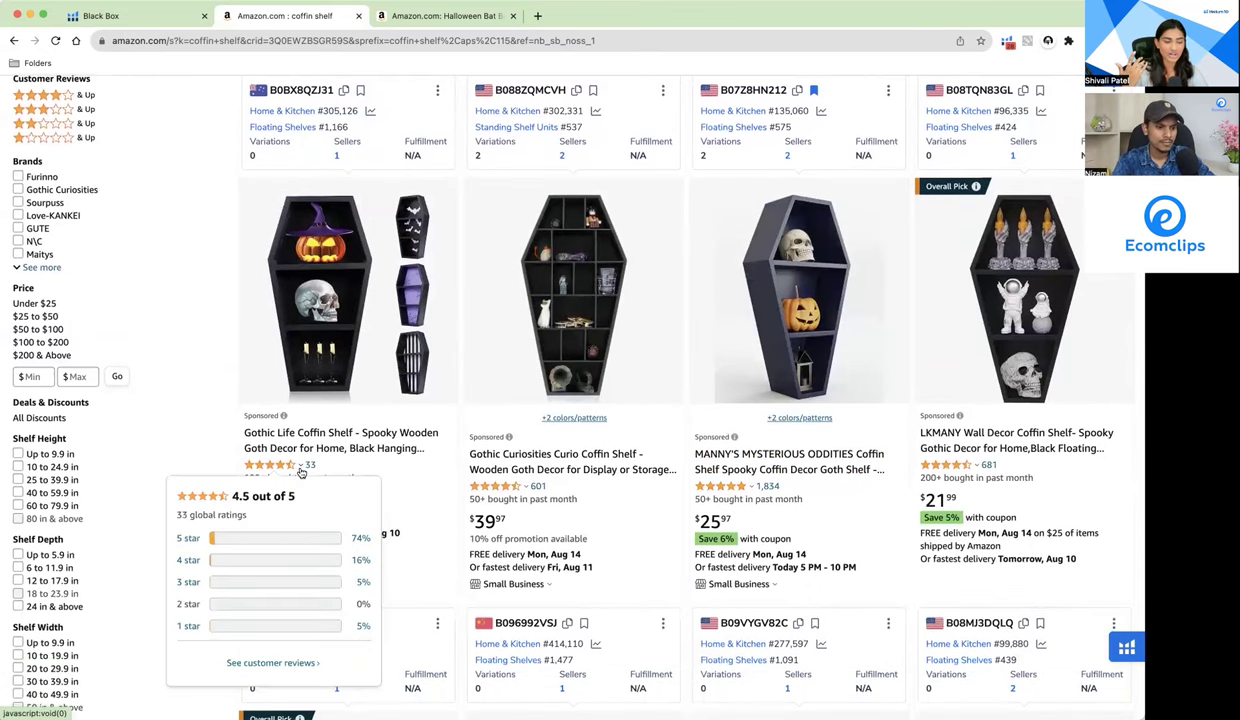
scroll(306, 478, up, 1)
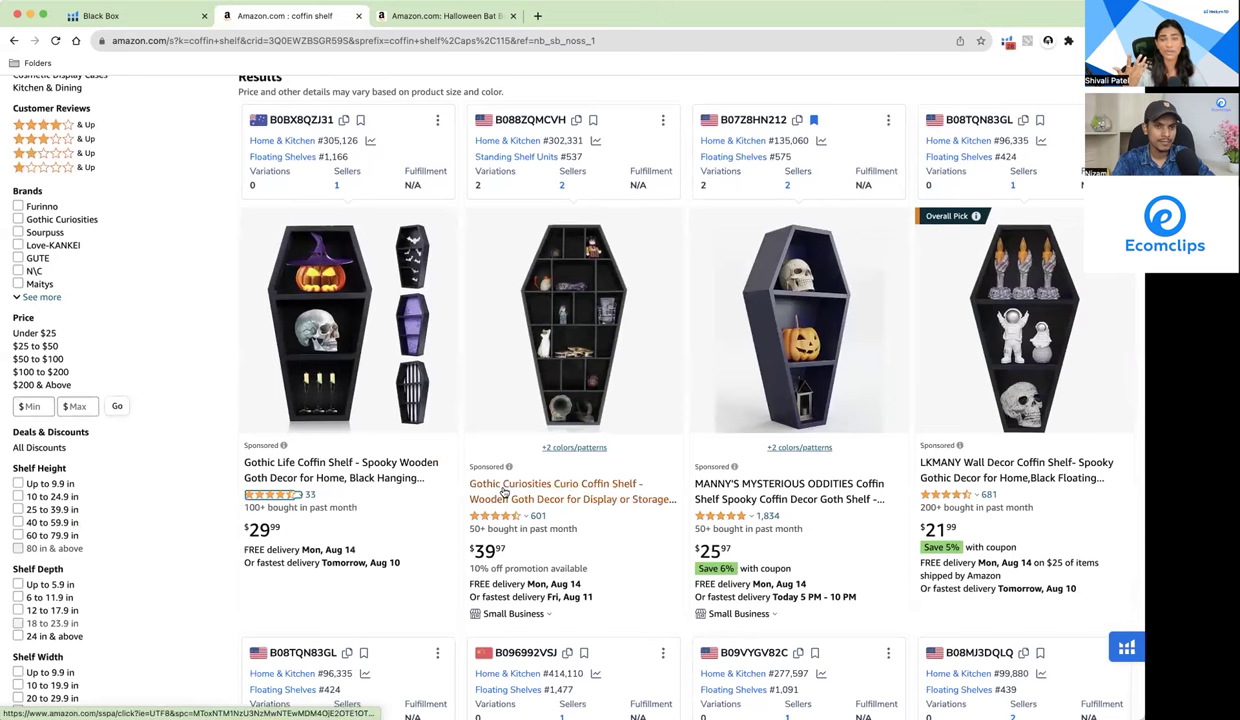
Step: Compare the prices, ratings and monthly purchases of the coffin shelves further down, as far as the Highly rated section
scroll(503, 491, down, 5)
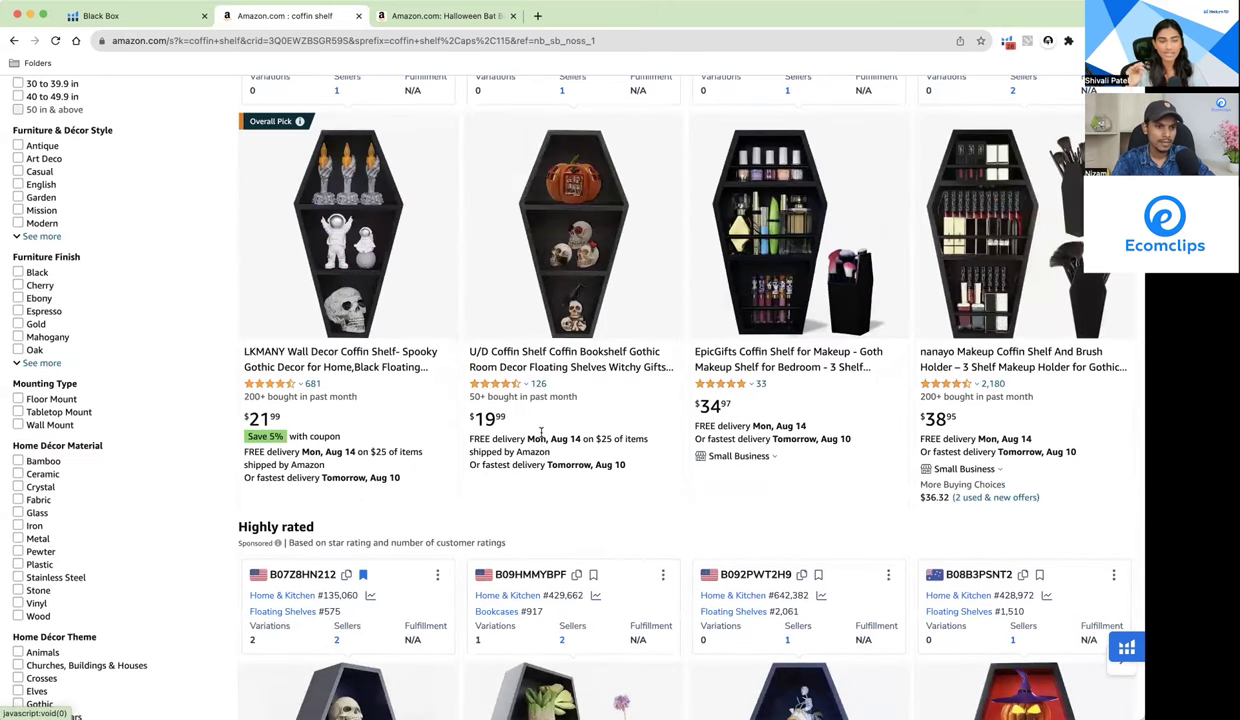
scroll(525, 425, up, 1)
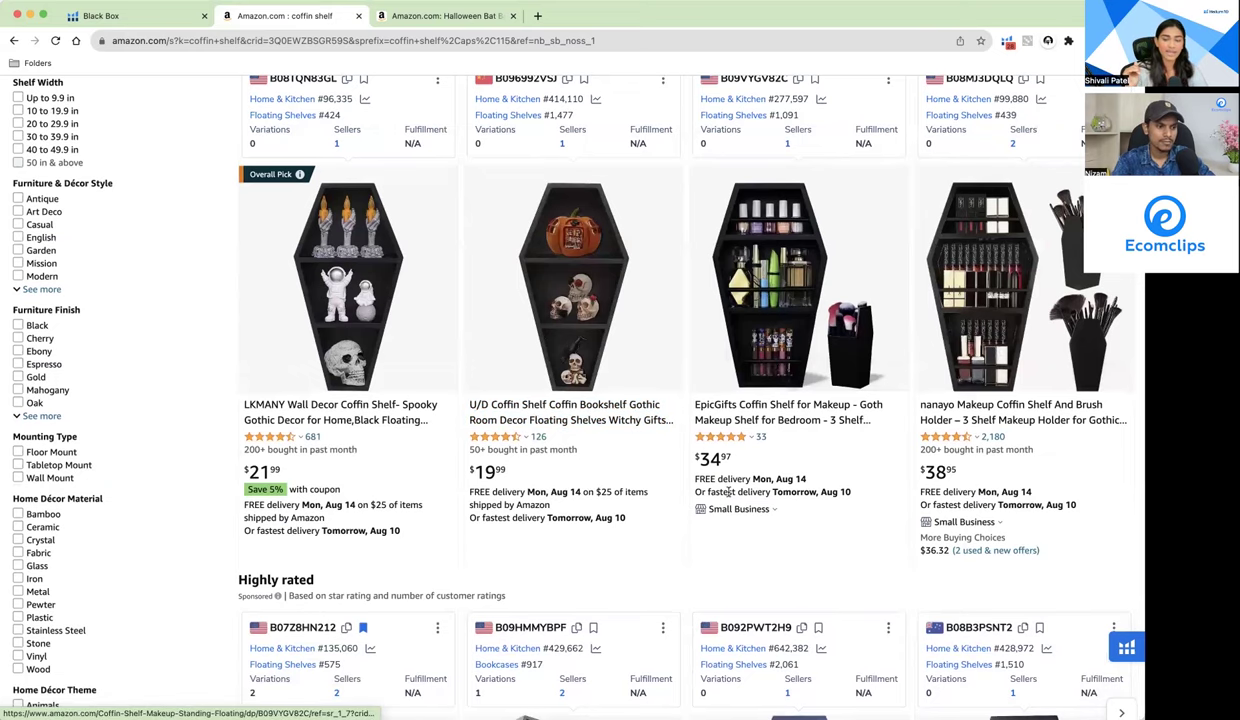
scroll(728, 492, down, 3)
scroll(728, 492, down, 1)
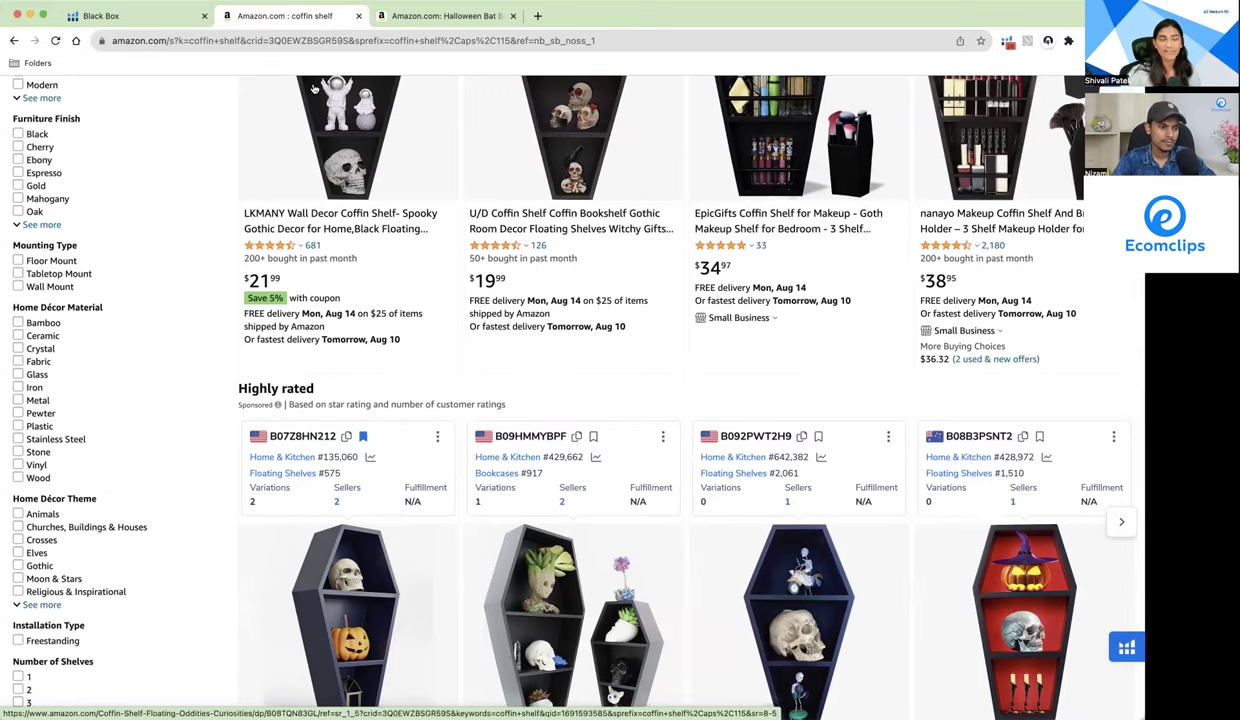
Step: Switch back to Black Box and review the full set of product, competitor and sales filters for the product search
click(127, 18)
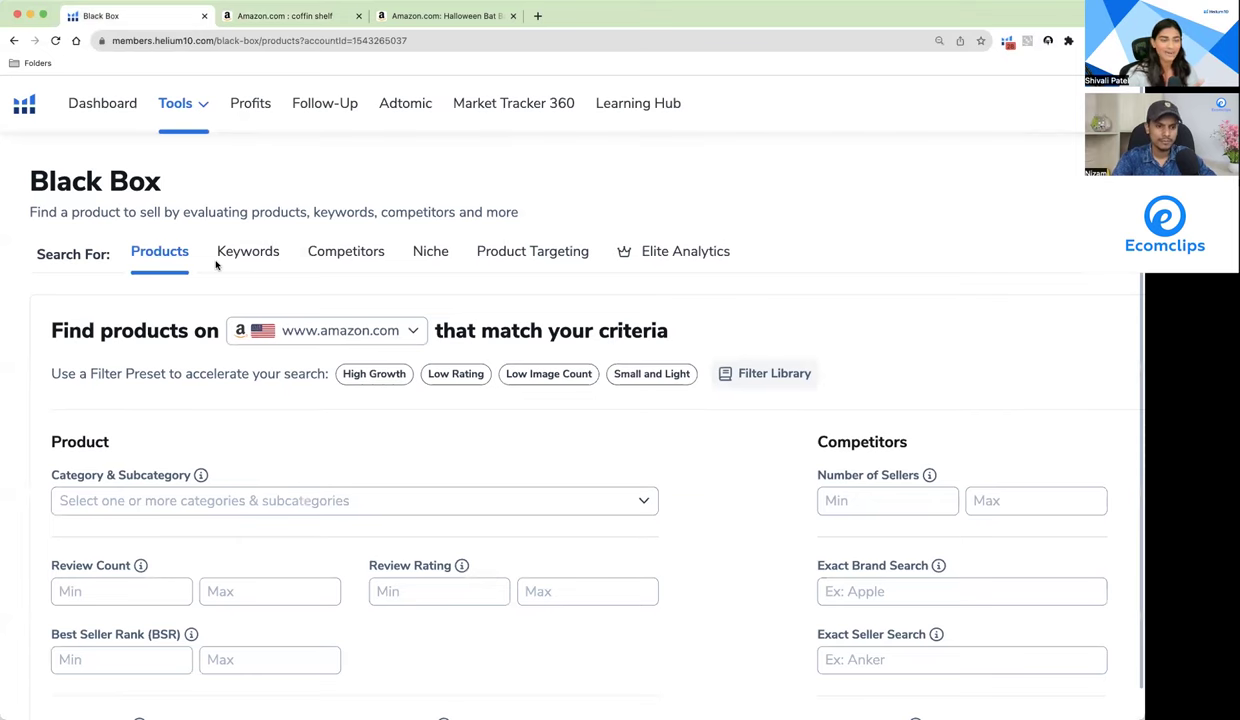
key(super+minus)
key(super+minus)
key(super+minus)
key(super+minus)
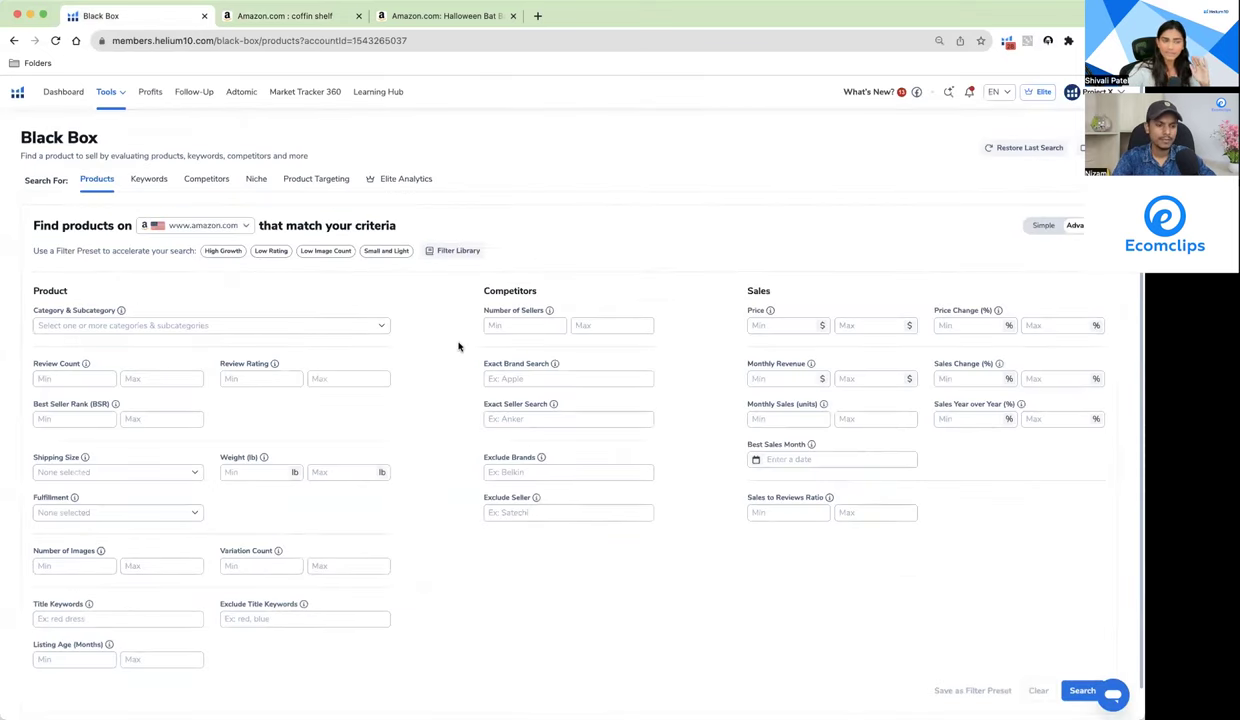
scroll(458, 346, down, 1)
scroll(458, 346, down, 1)
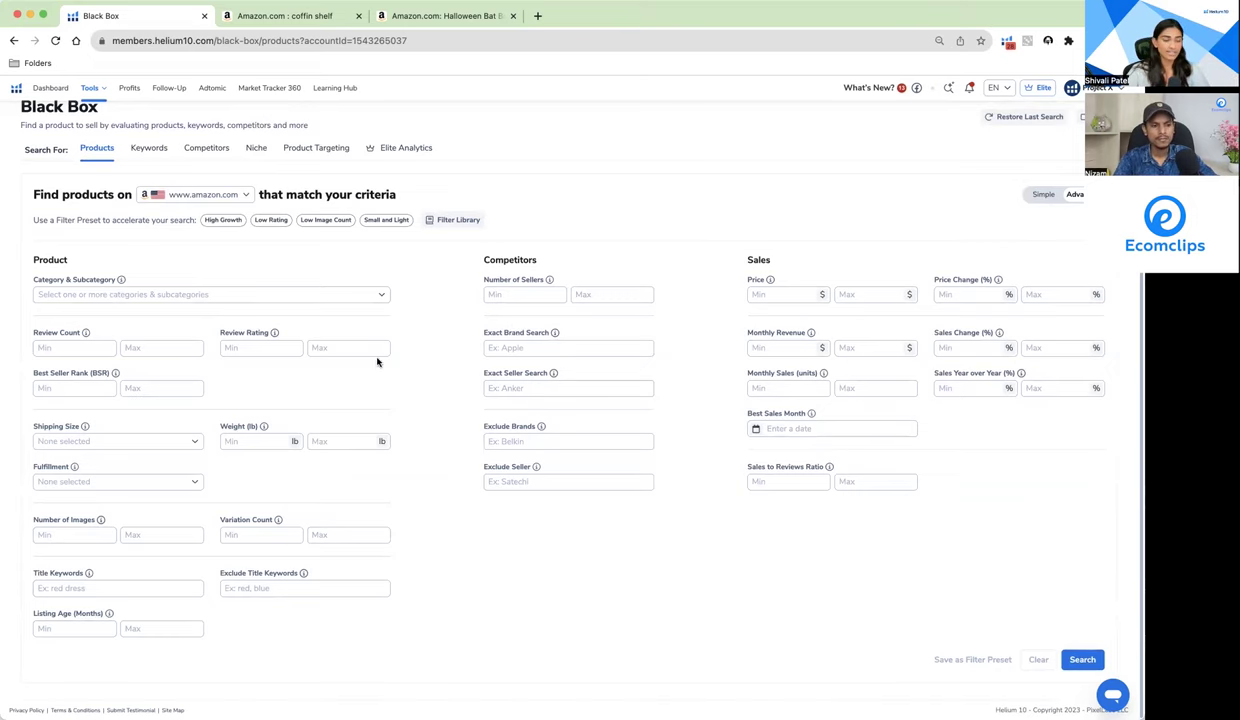
scroll(112, 476, up, 5)
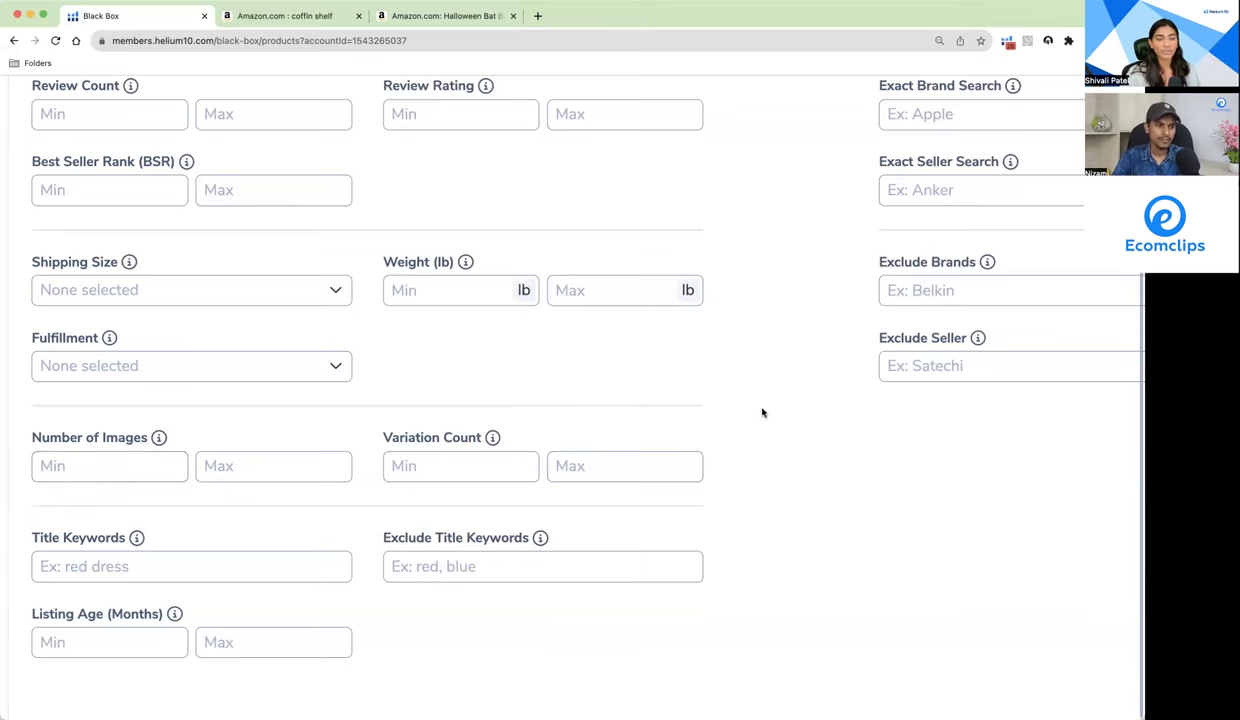
Step: Examine the competitor filters for the product search, including number of sellers, exact brand and seller searches, and the exclusion fields
scroll(762, 412, right, 3)
scroll(762, 412, up, 5)
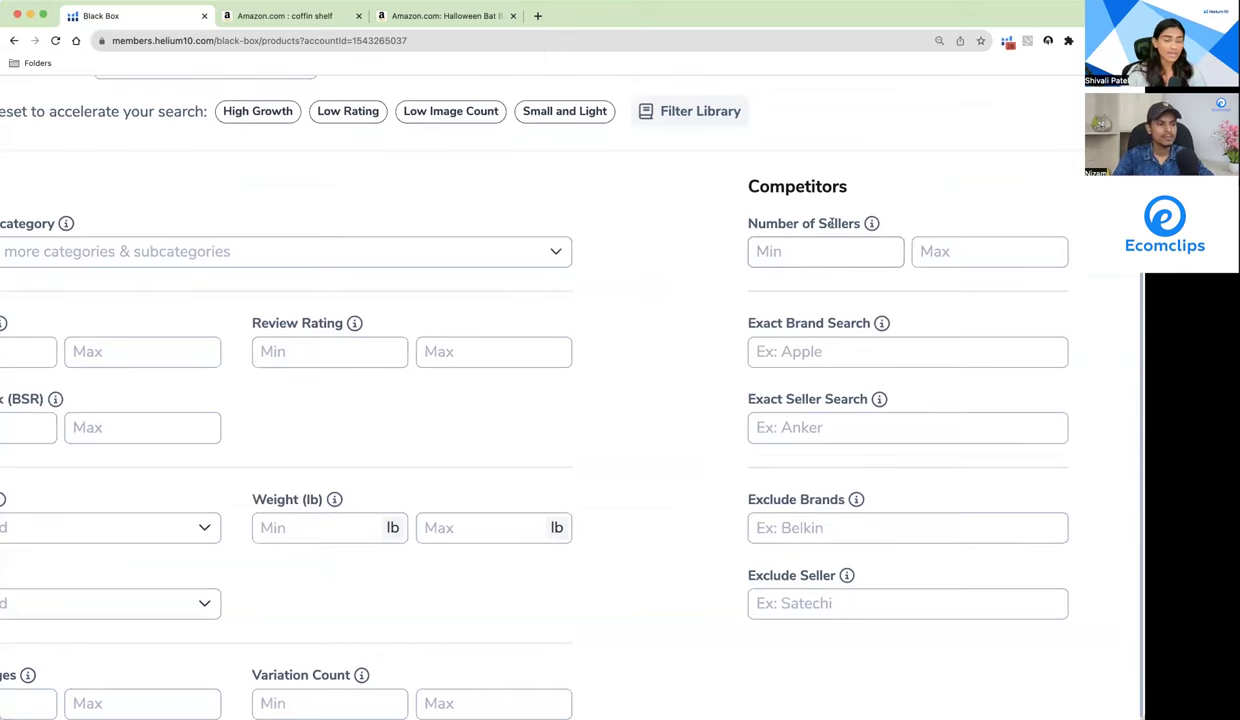
scroll(800, 182, right, 3)
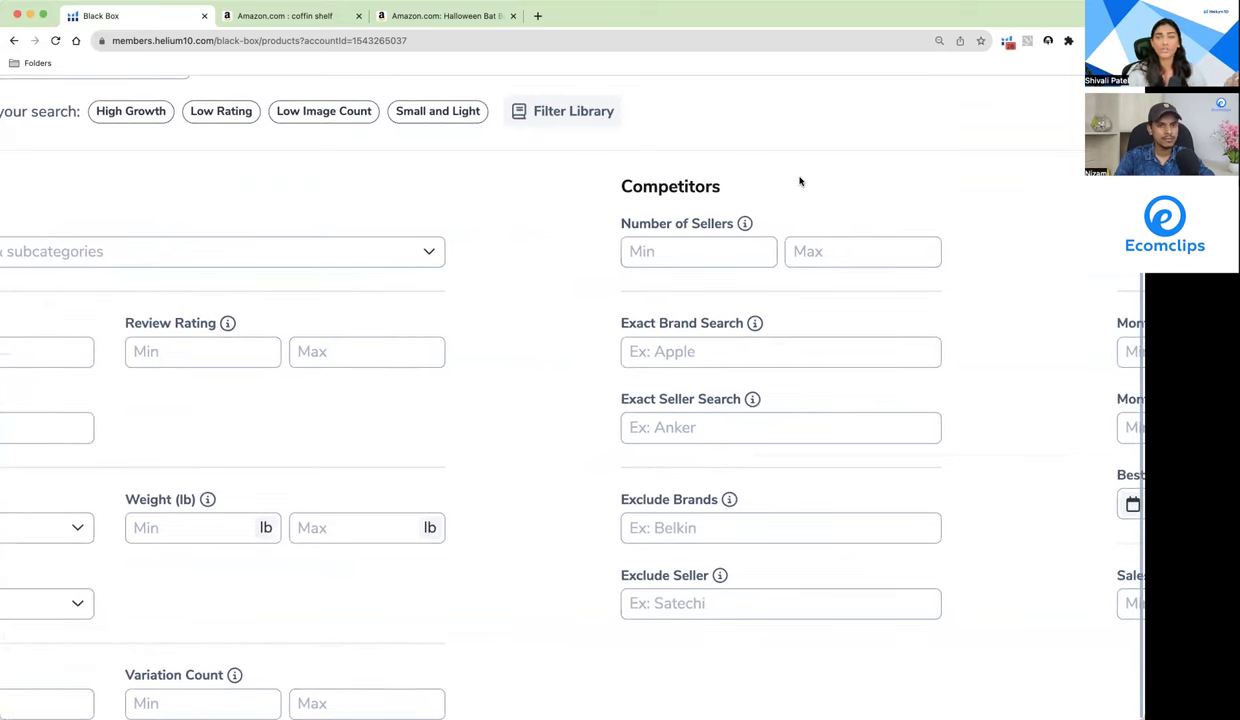
scroll(800, 182, right, 1)
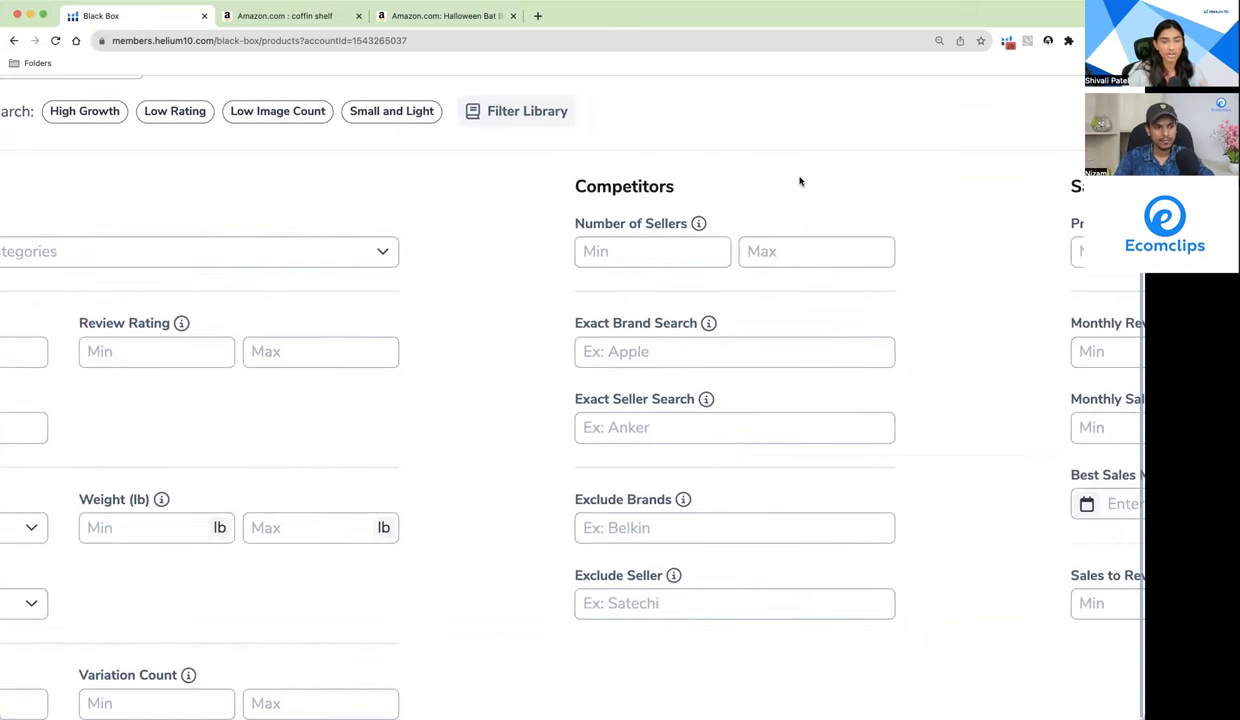
scroll(800, 182, right, 1)
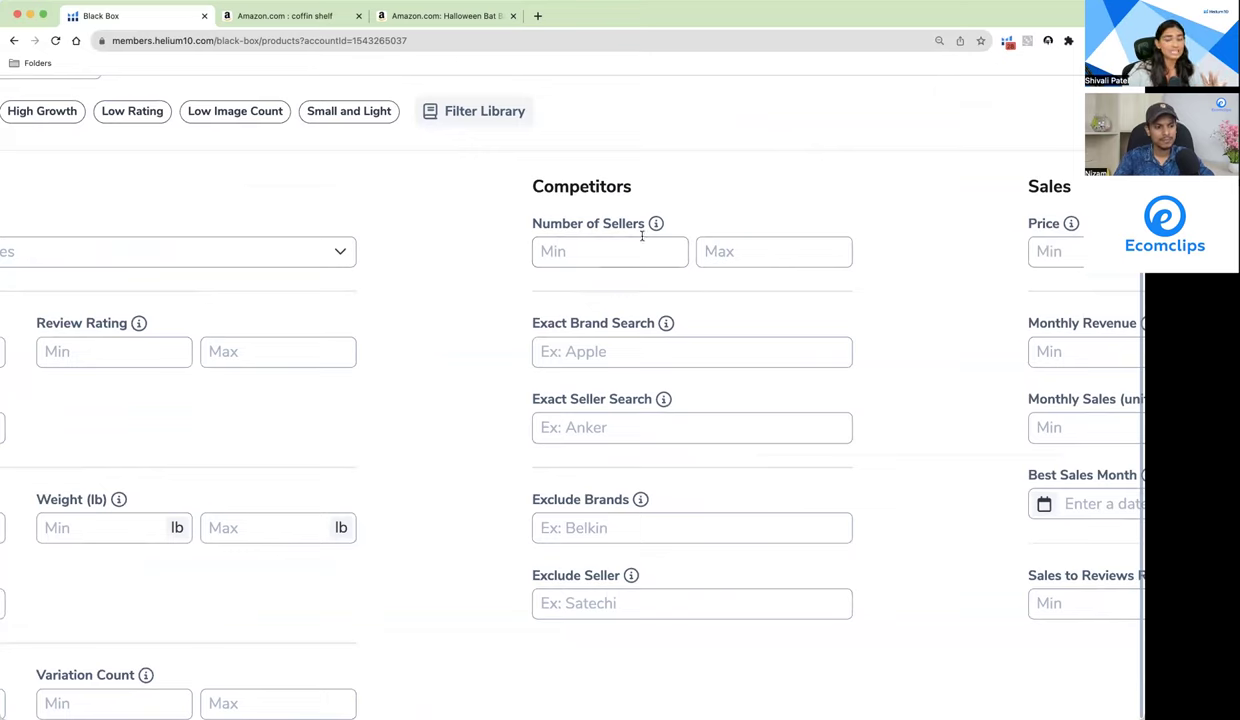
drag(535, 222, 652, 224)
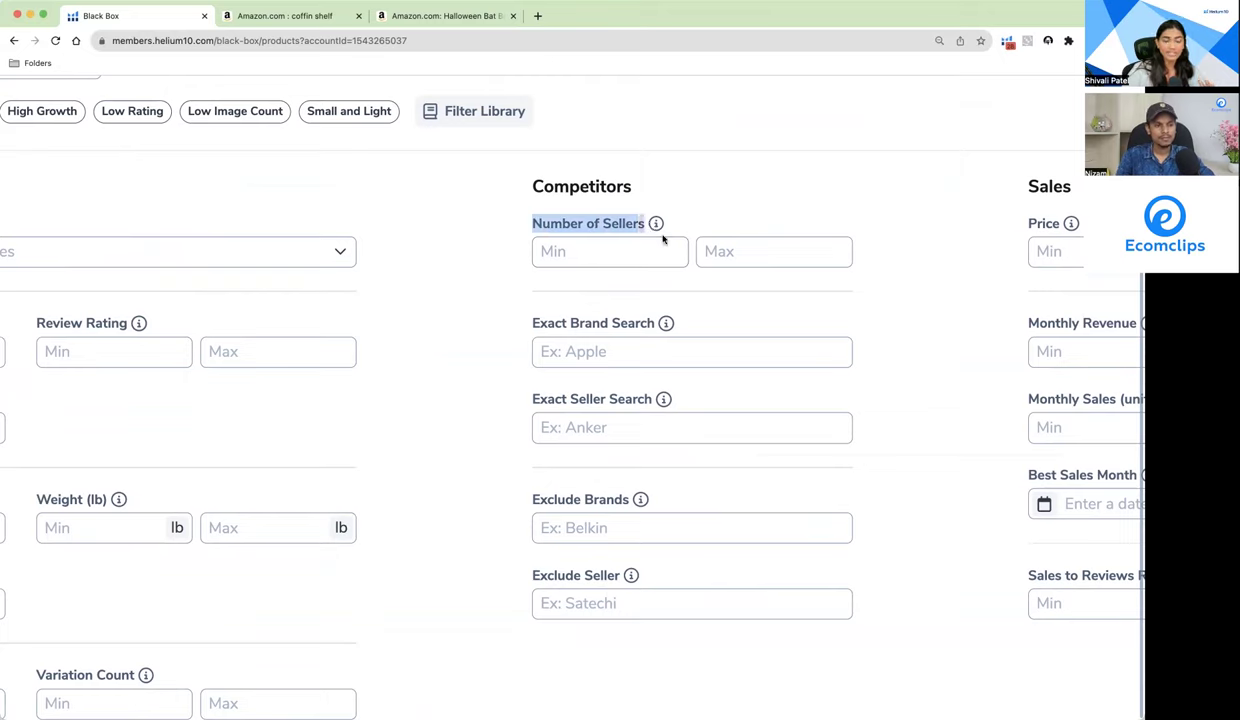
click(717, 258)
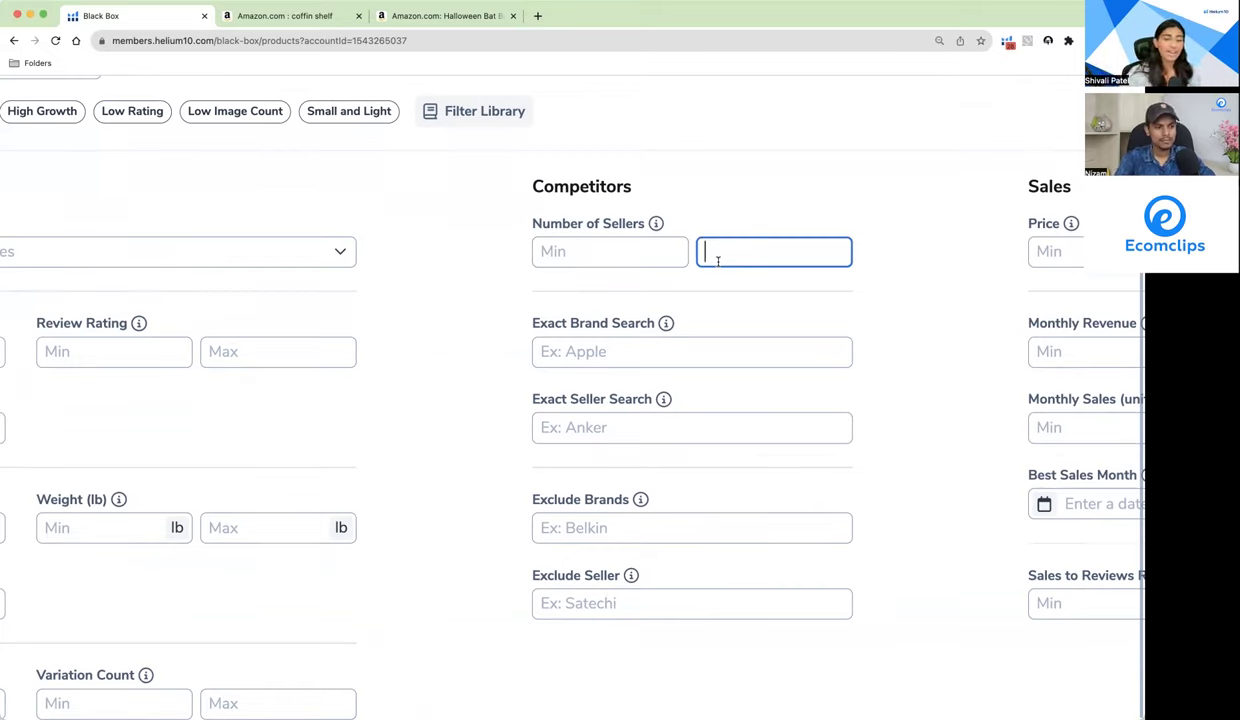
click(626, 251)
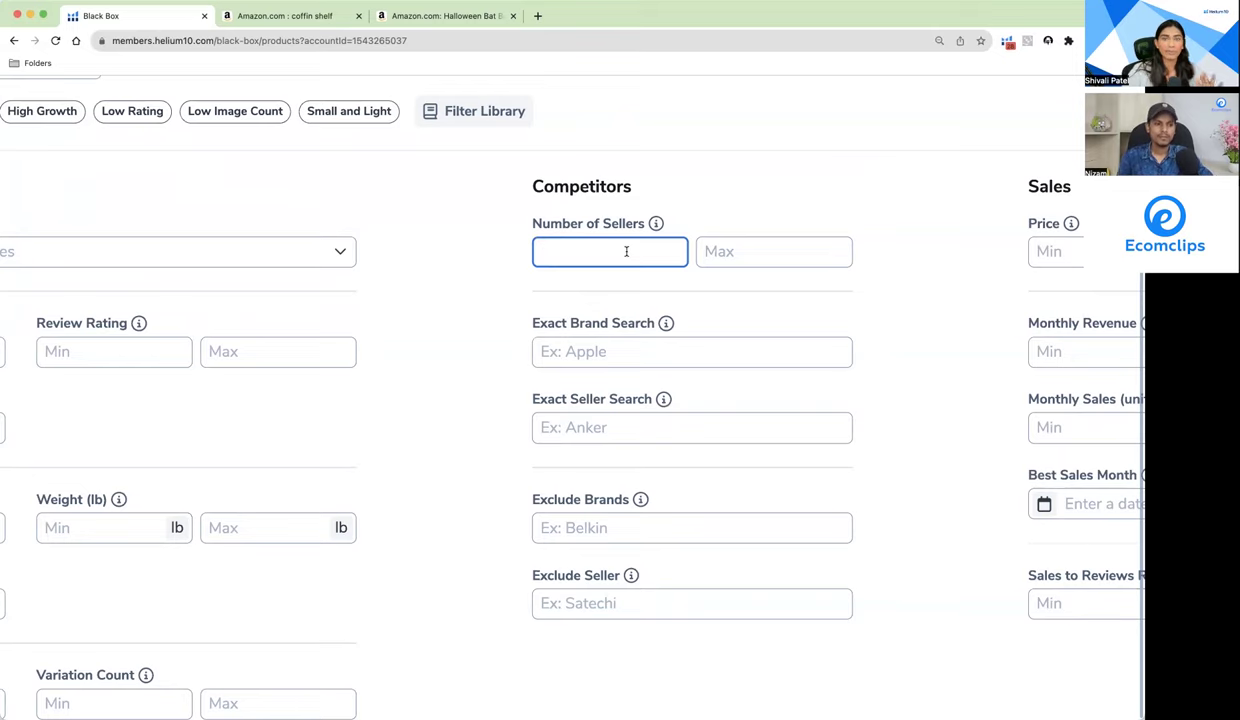
click(590, 348)
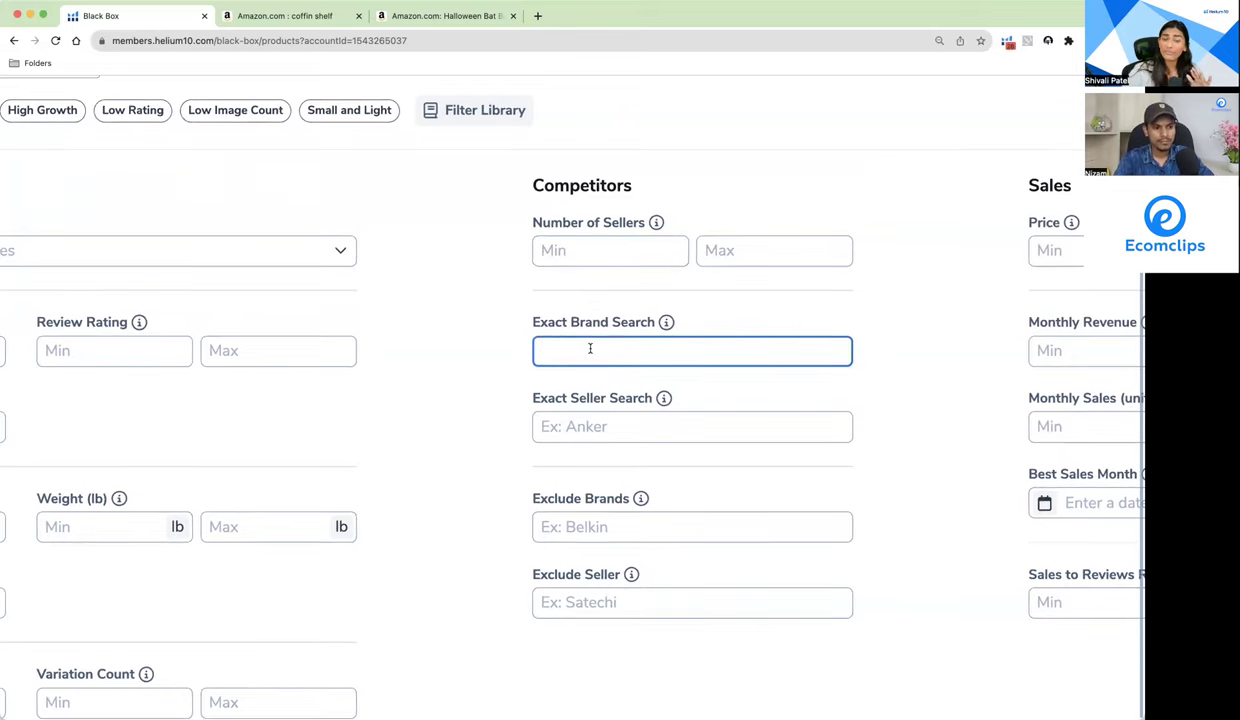
scroll(590, 348, down, 1)
scroll(592, 350, down, 1)
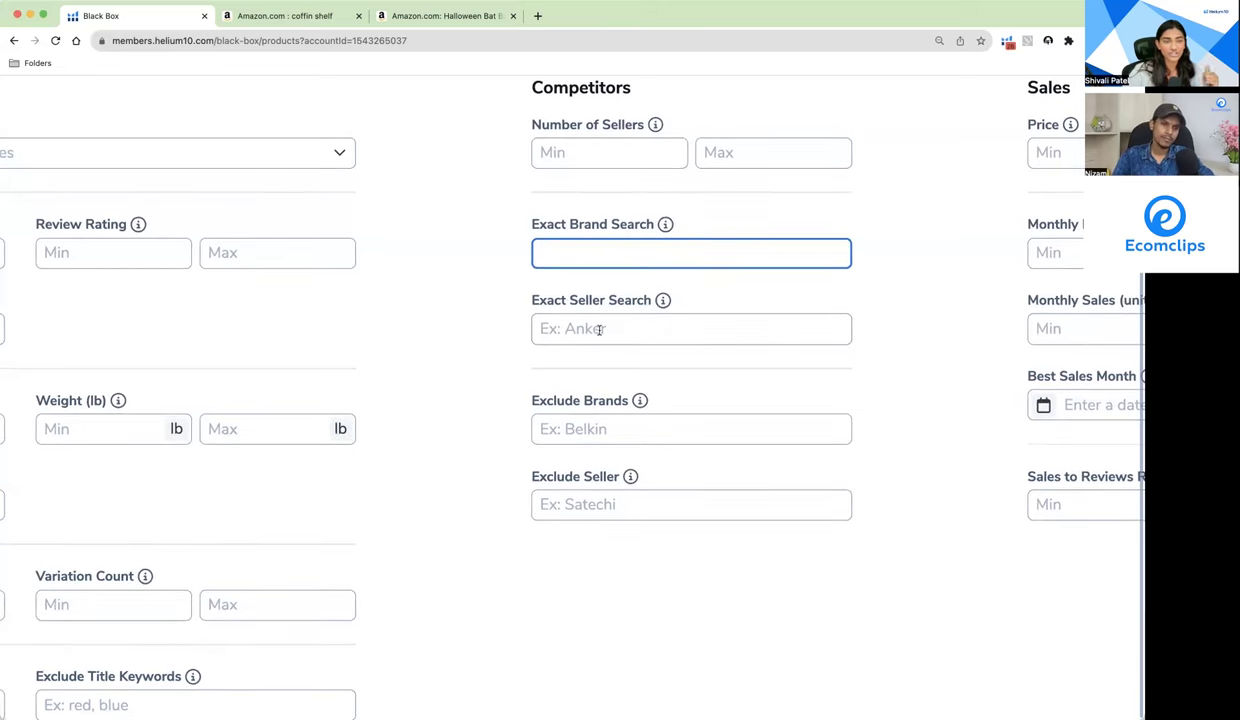
Step: Open the MANNY'S MYSTERIOUS ODDITIES three-shelf coffin bookshelf from the Amazon coffin shelf results and examine who ships and sells it
click(313, 18)
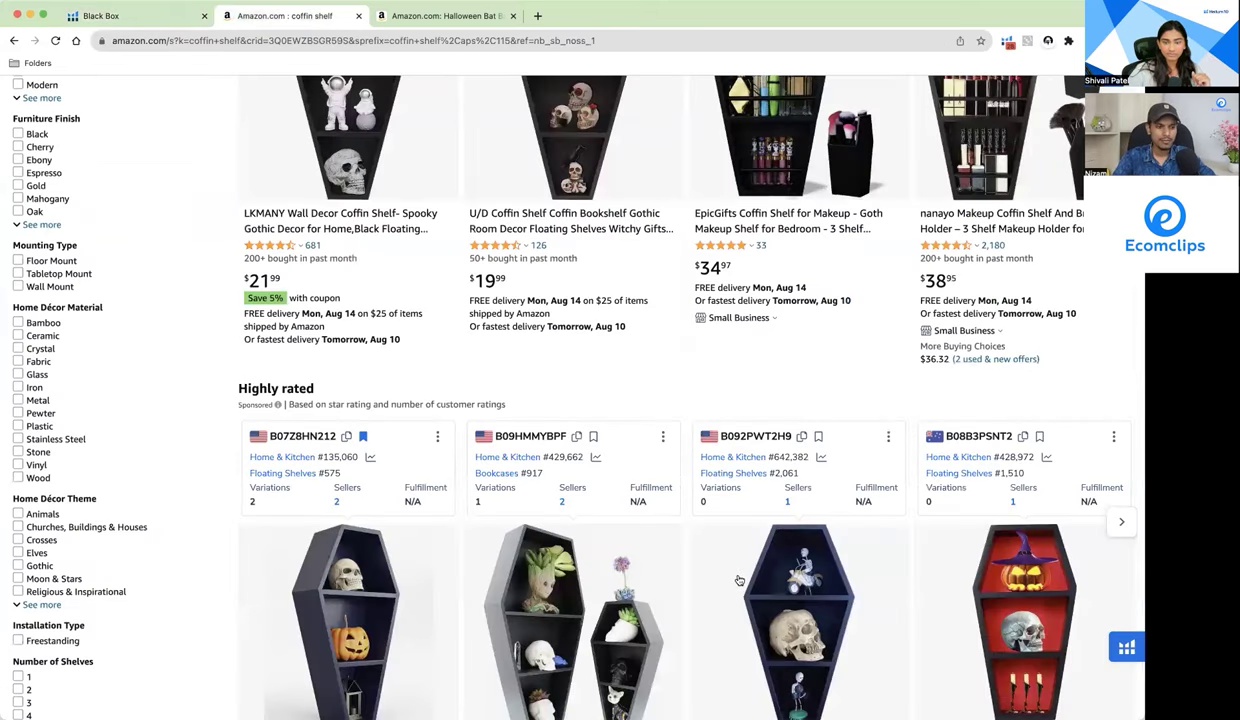
scroll(739, 580, down, 4)
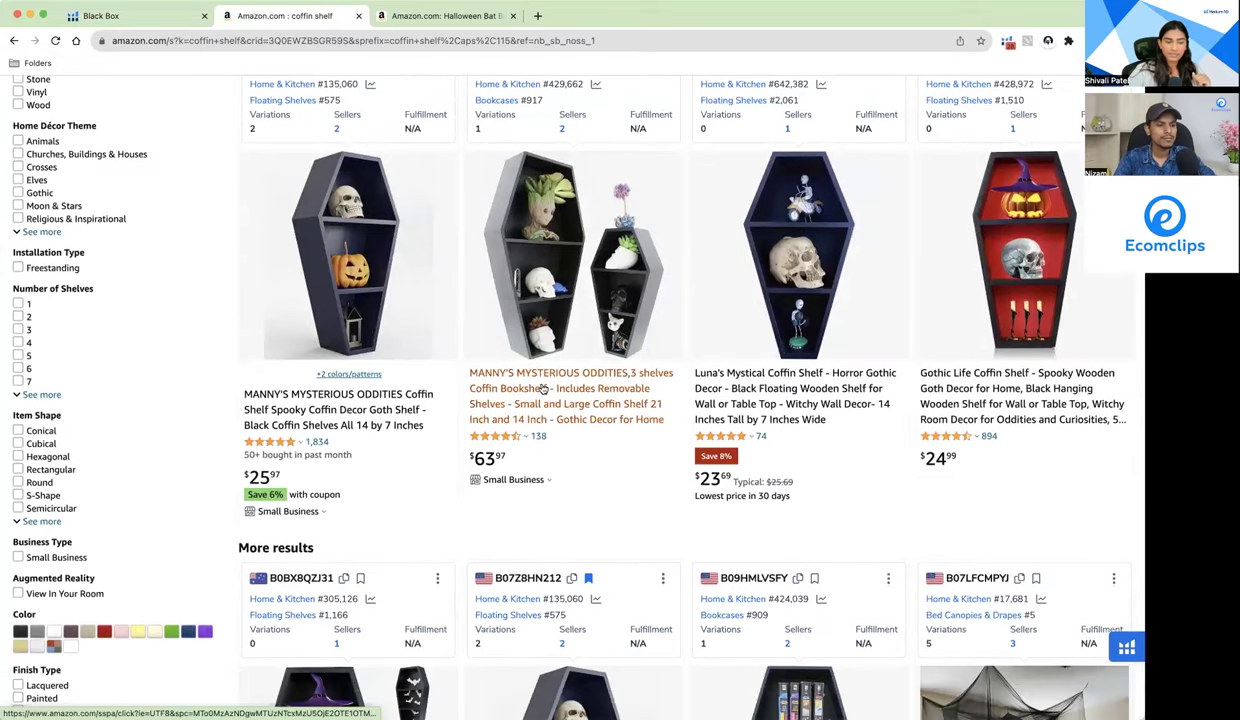
click(412, 425)
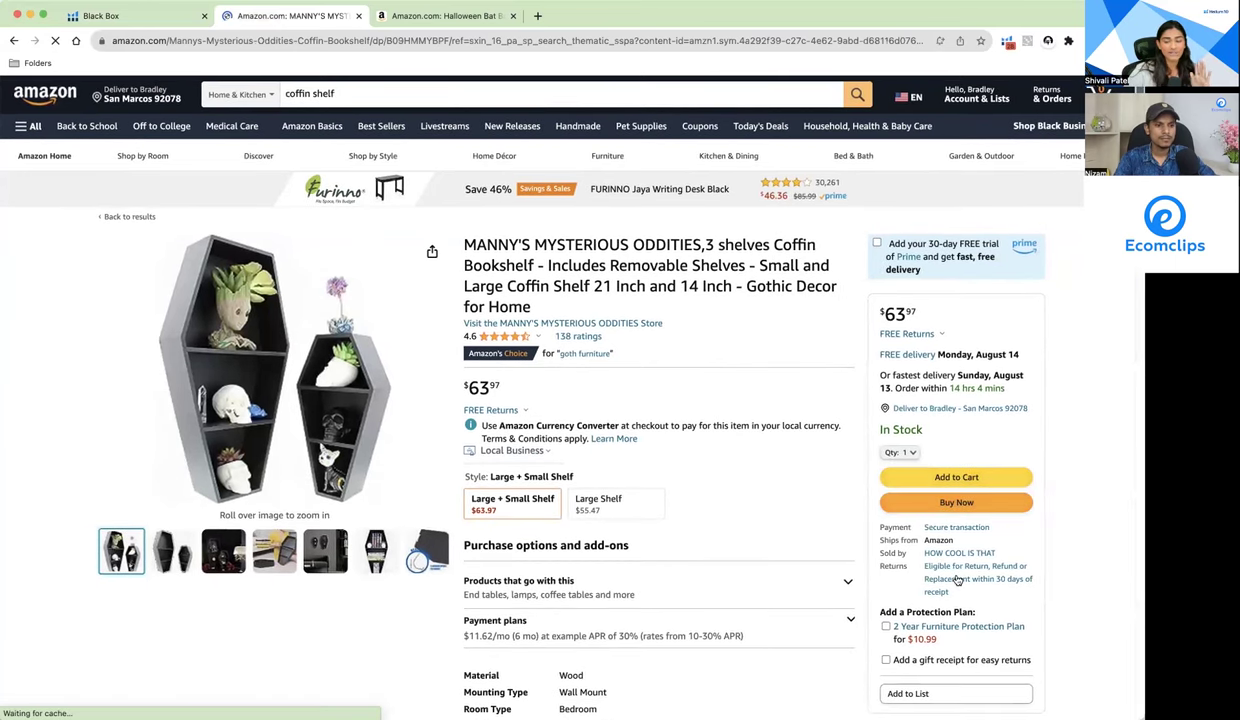
scroll(957, 580, up, 5)
scroll(957, 580, down, 3)
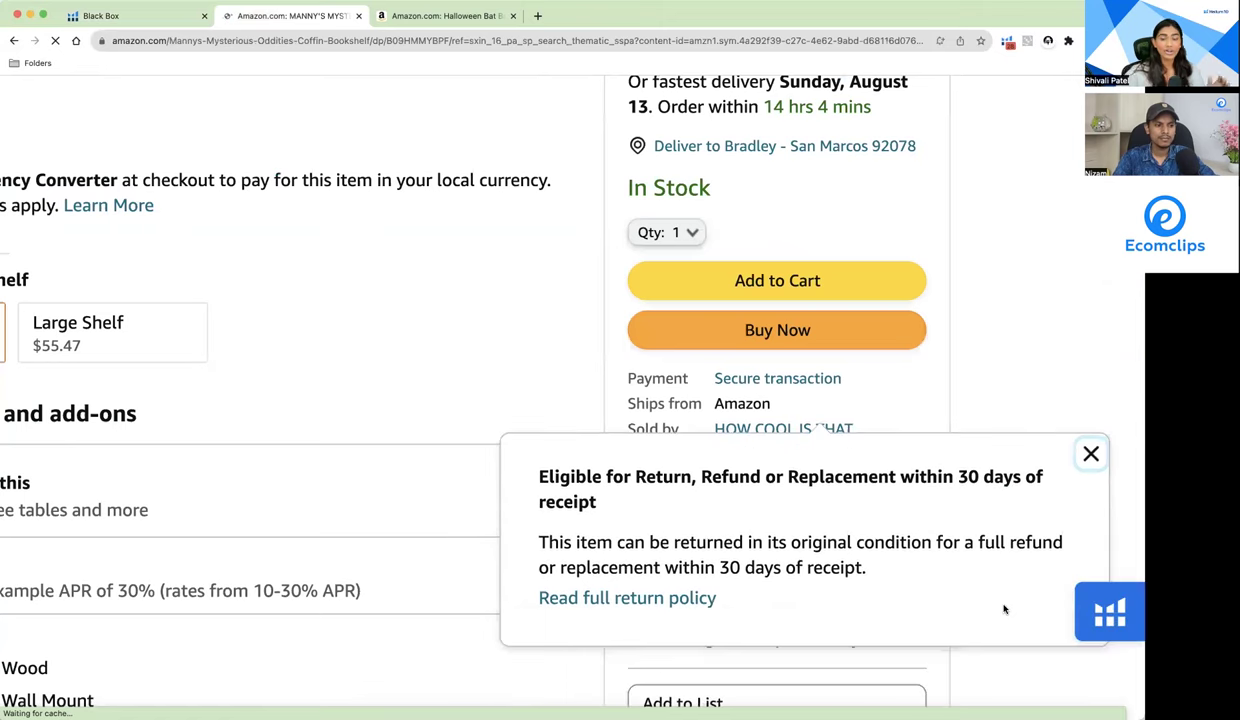
click(1089, 455)
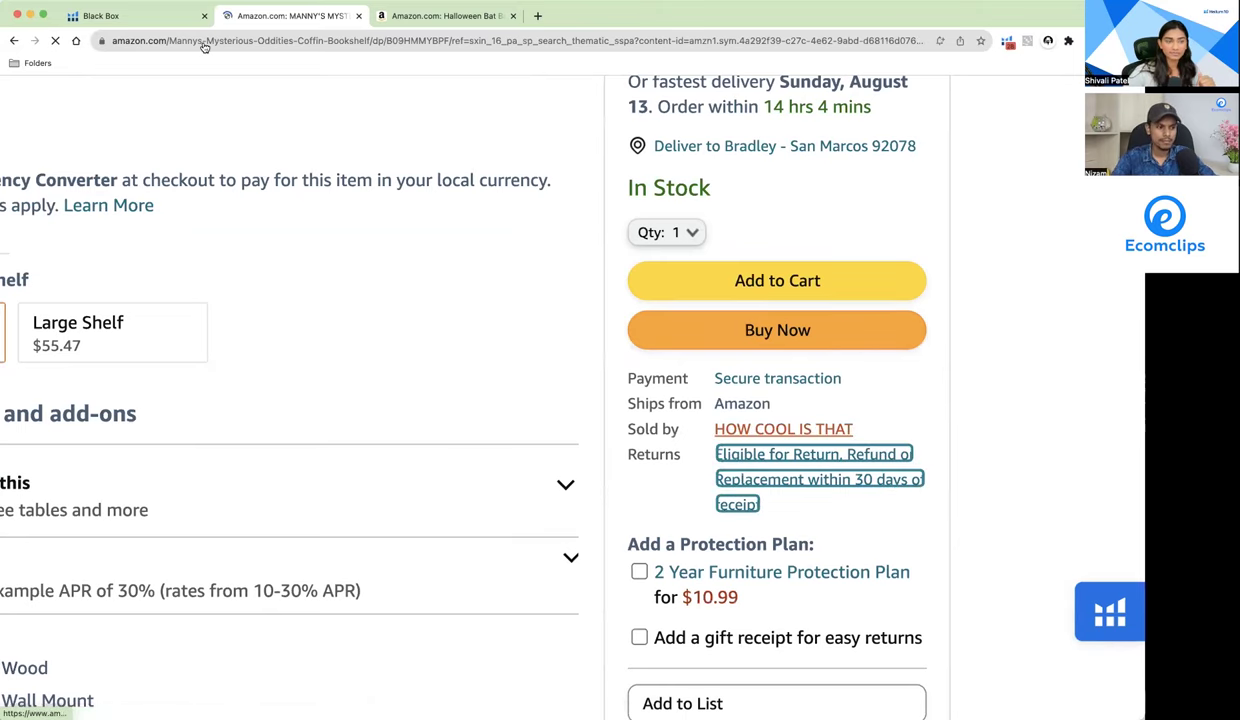
Step: Switch back to Black Box and open its Keywords search
key(super+1)
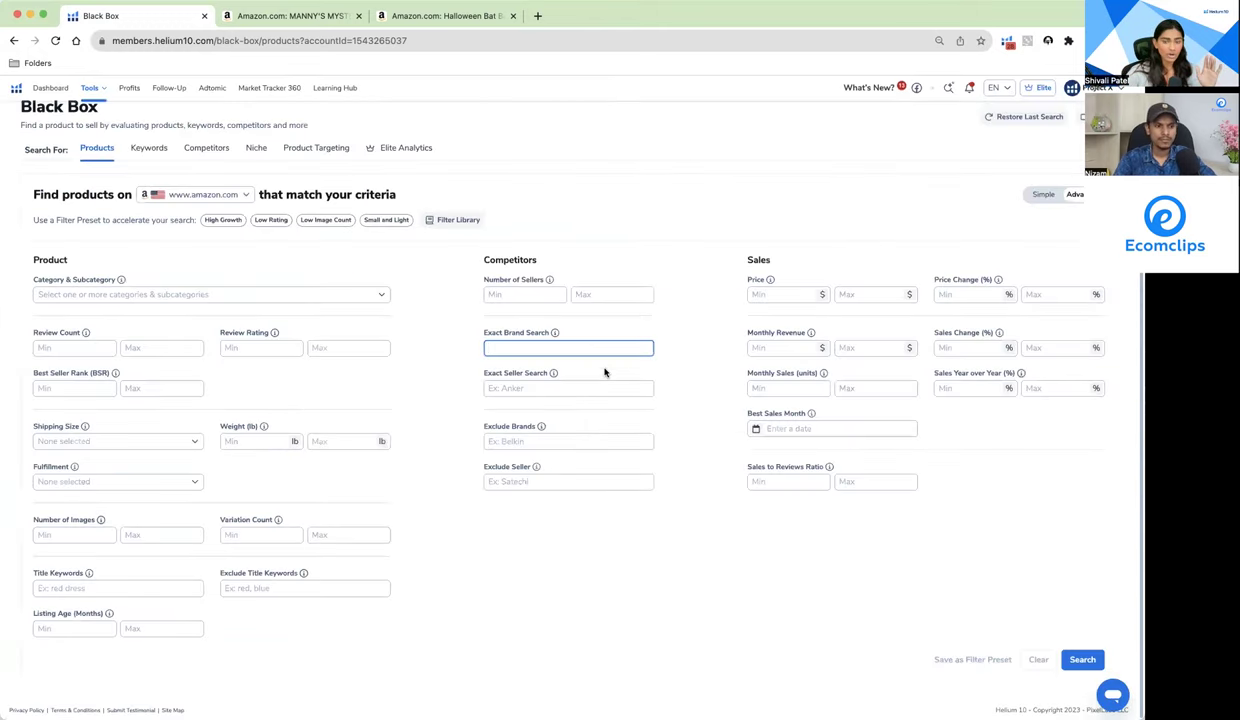
click(150, 148)
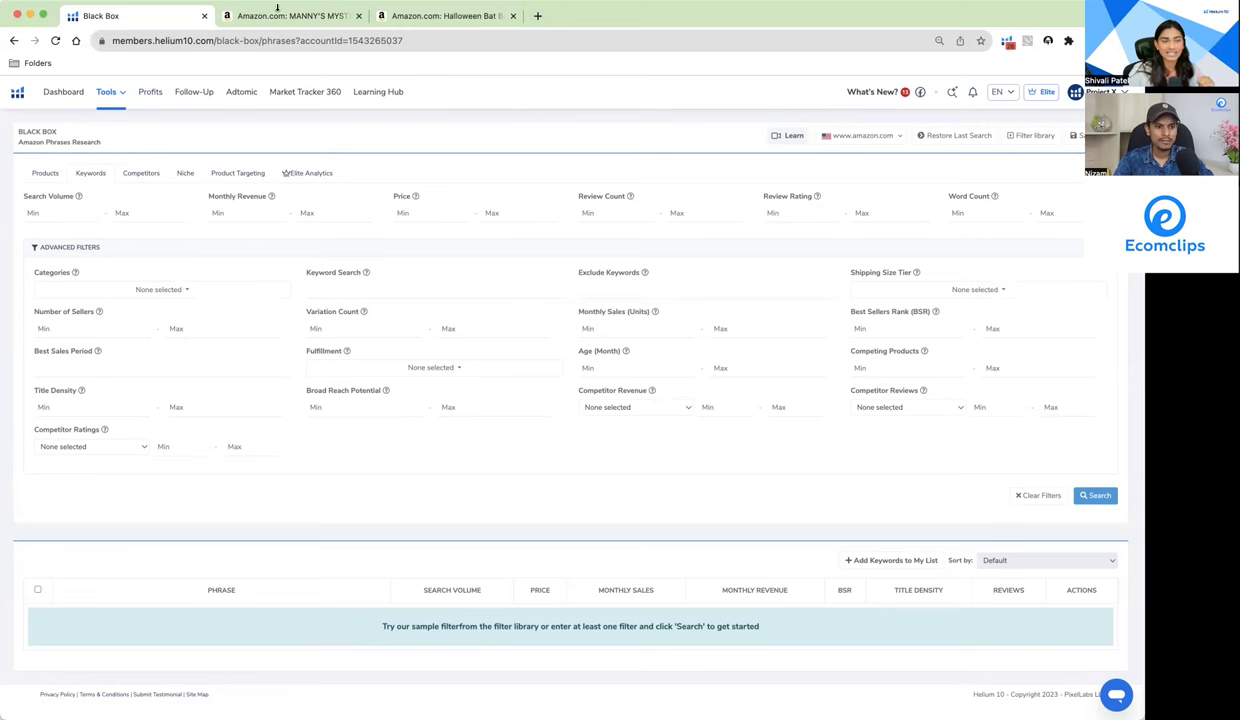
Step: Switch to the Amazon pages, move the bat bath mat page ahead of the coffin bookshelf, and return the bookshelf page to the coffin shelf results
click(420, 16)
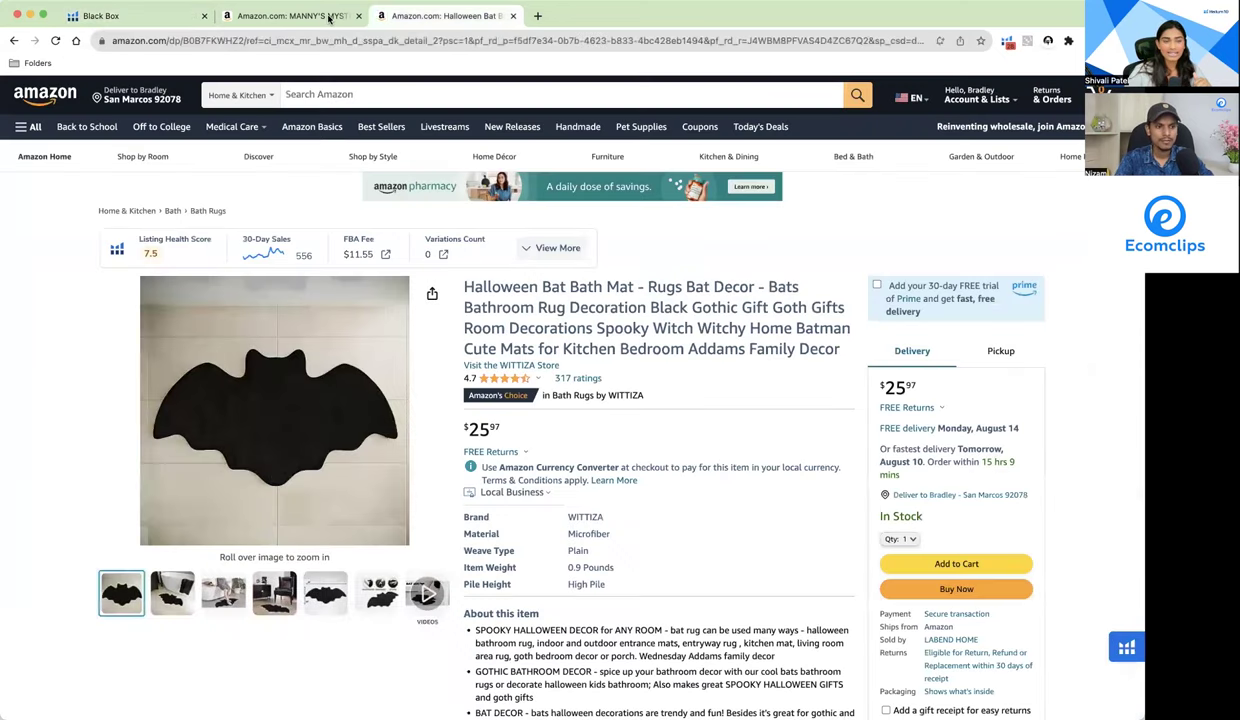
drag(440, 16, 290, 16)
click(14, 40)
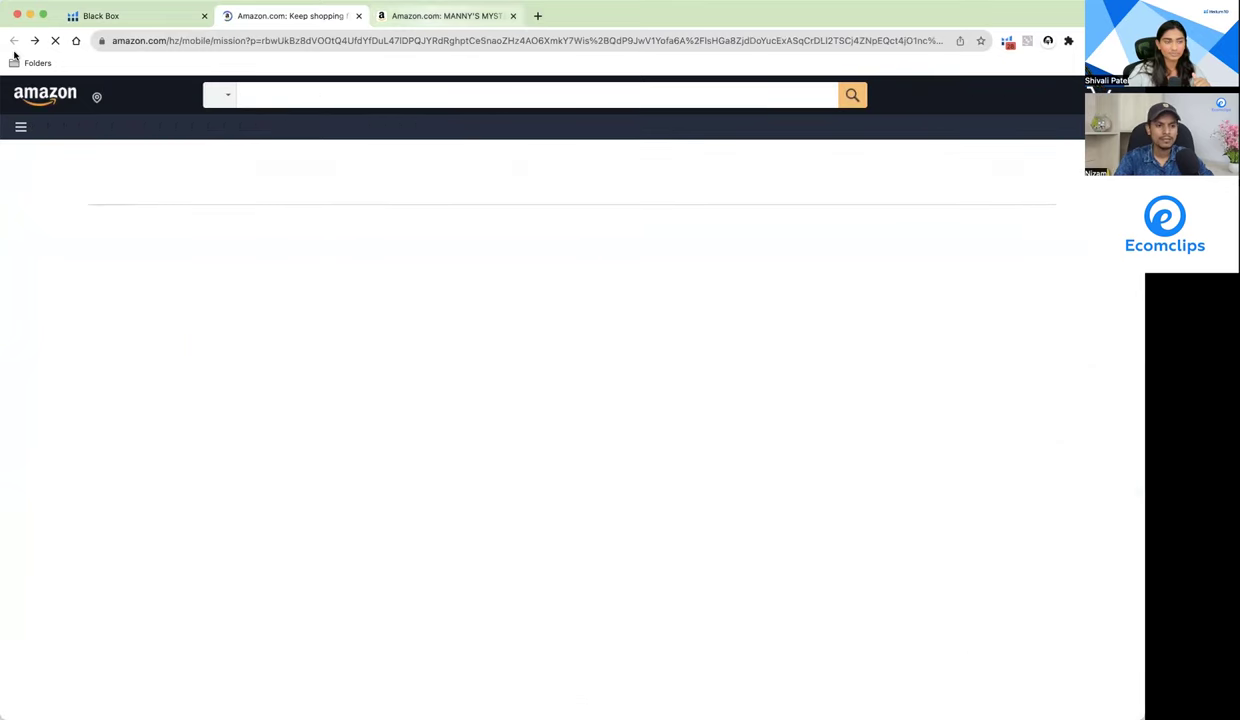
key(ctrl+Tab)
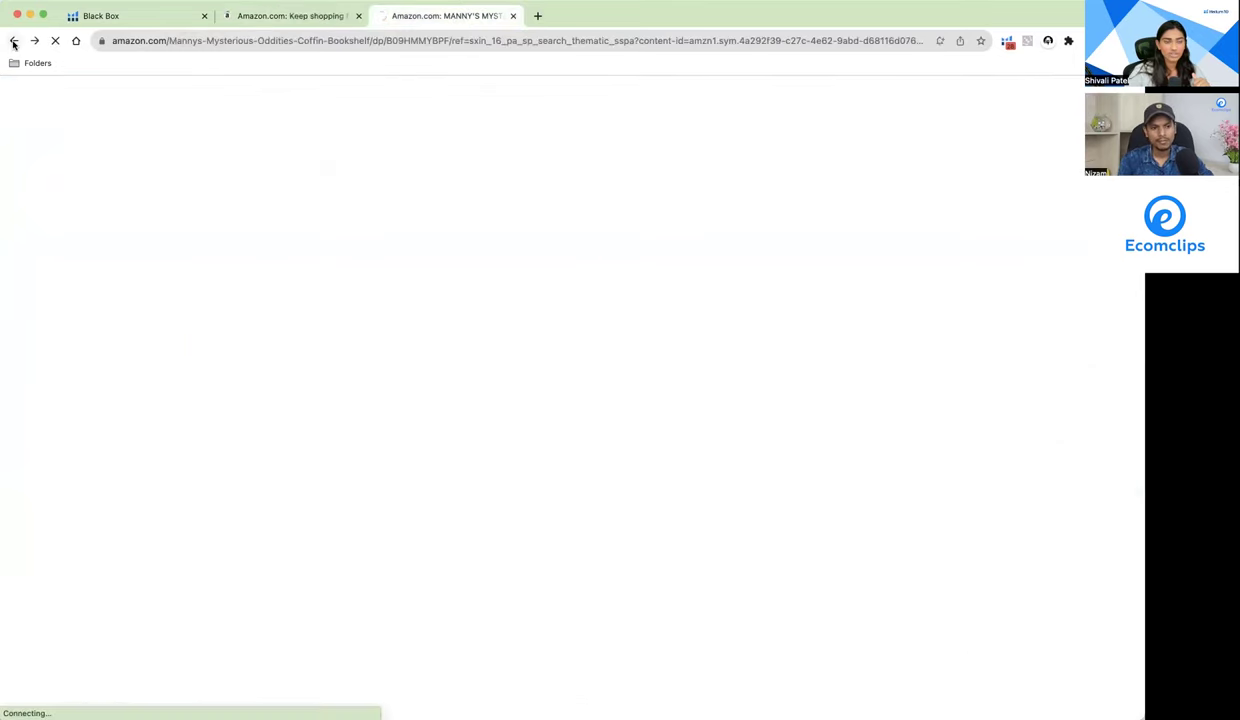
click(15, 42)
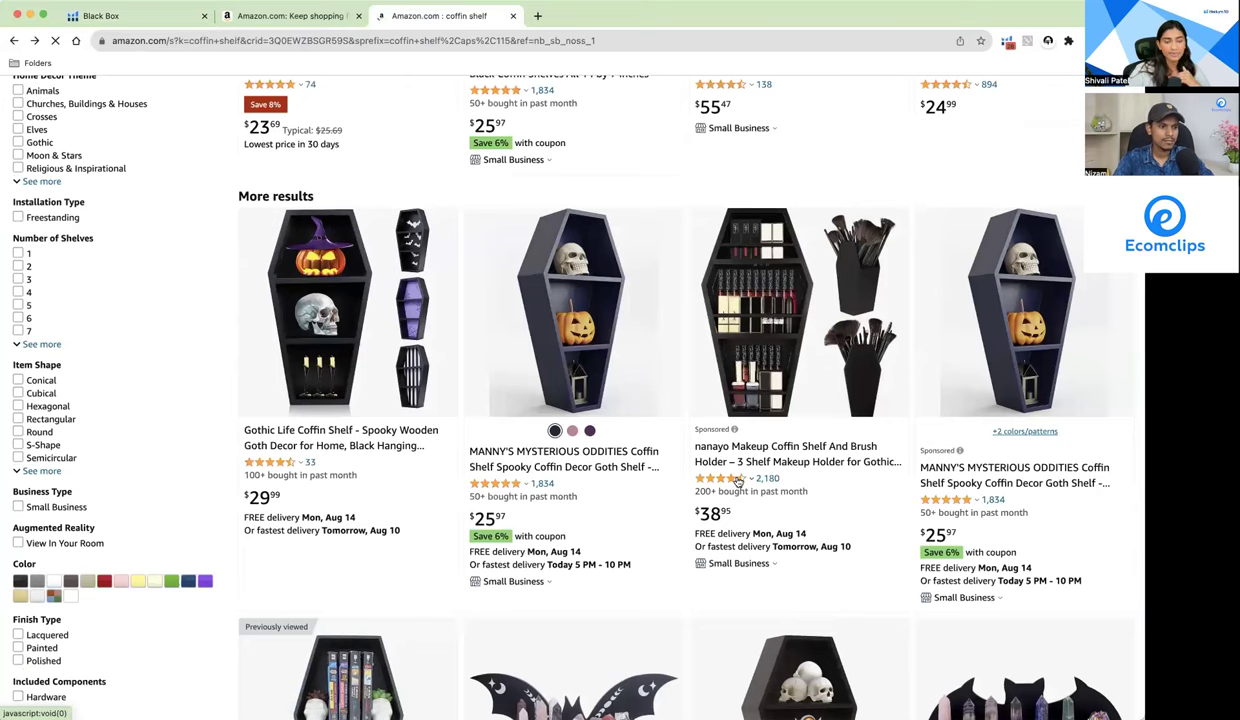
Step: Switch back to the Black Box keyword search and set the minimum search volume to 3000
click(127, 16)
click(64, 212)
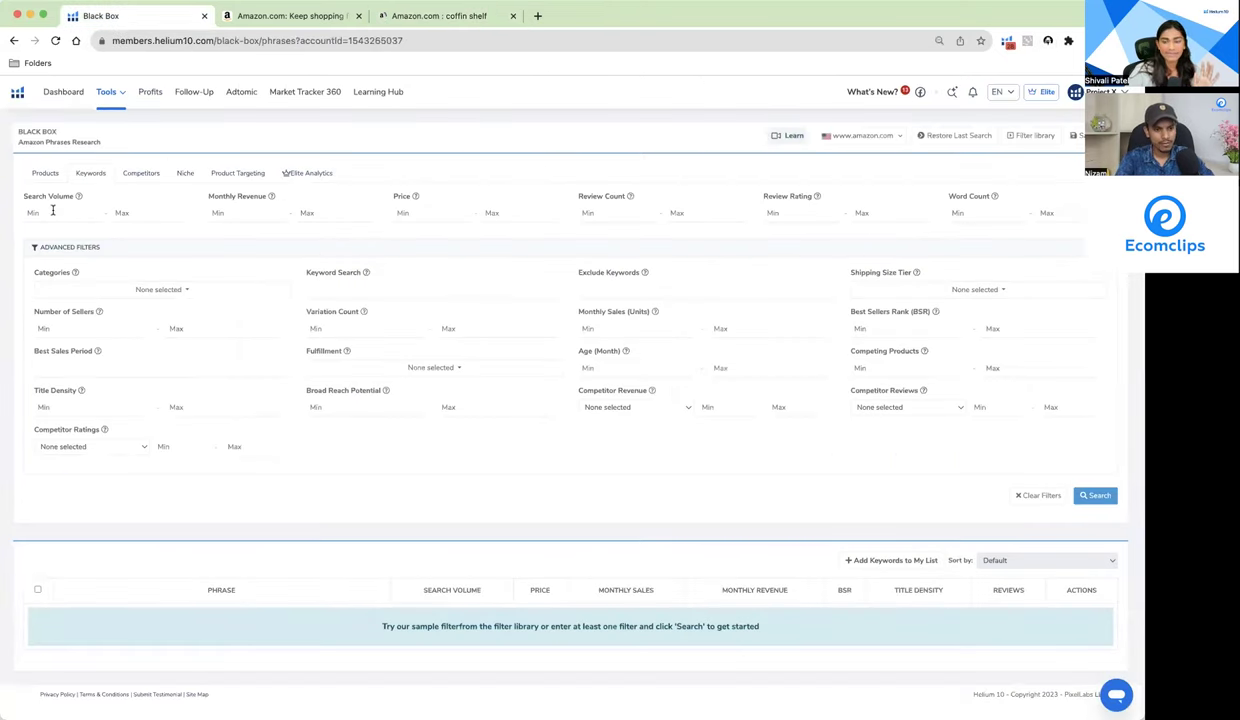
text(12)
key(BackSpace)
key(BackSpace)
text(24)
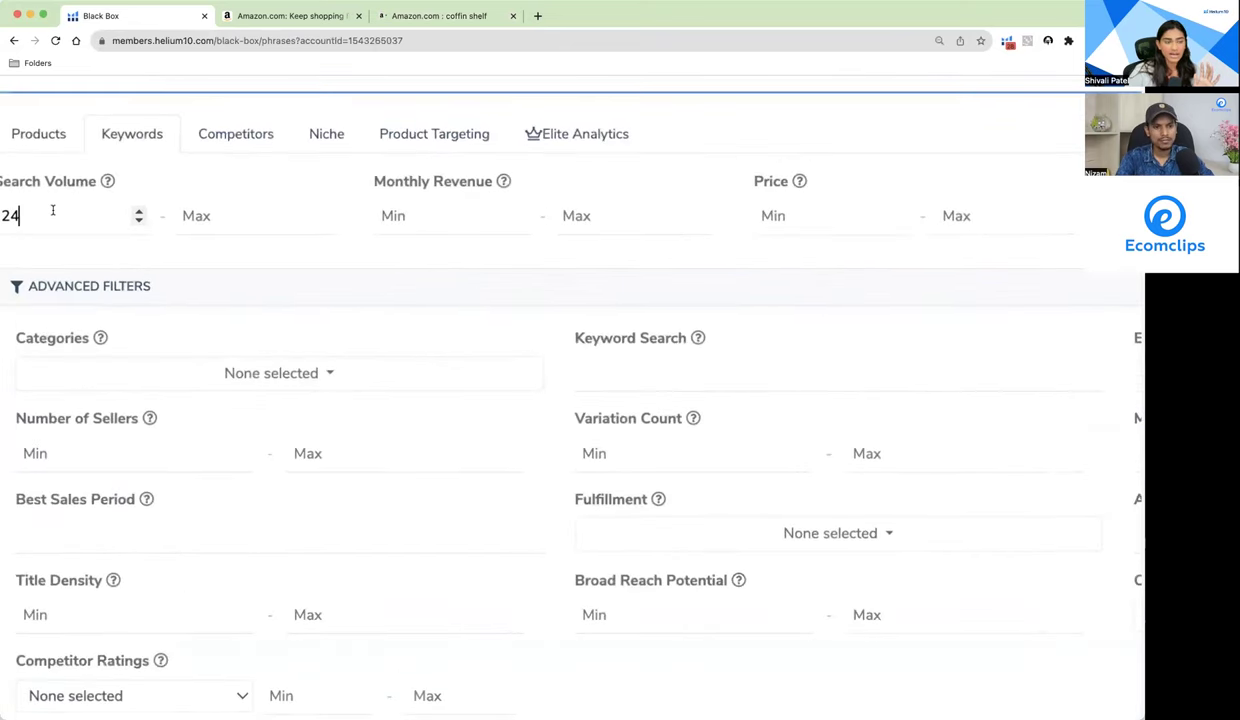
key(BackSpace)
text(7)
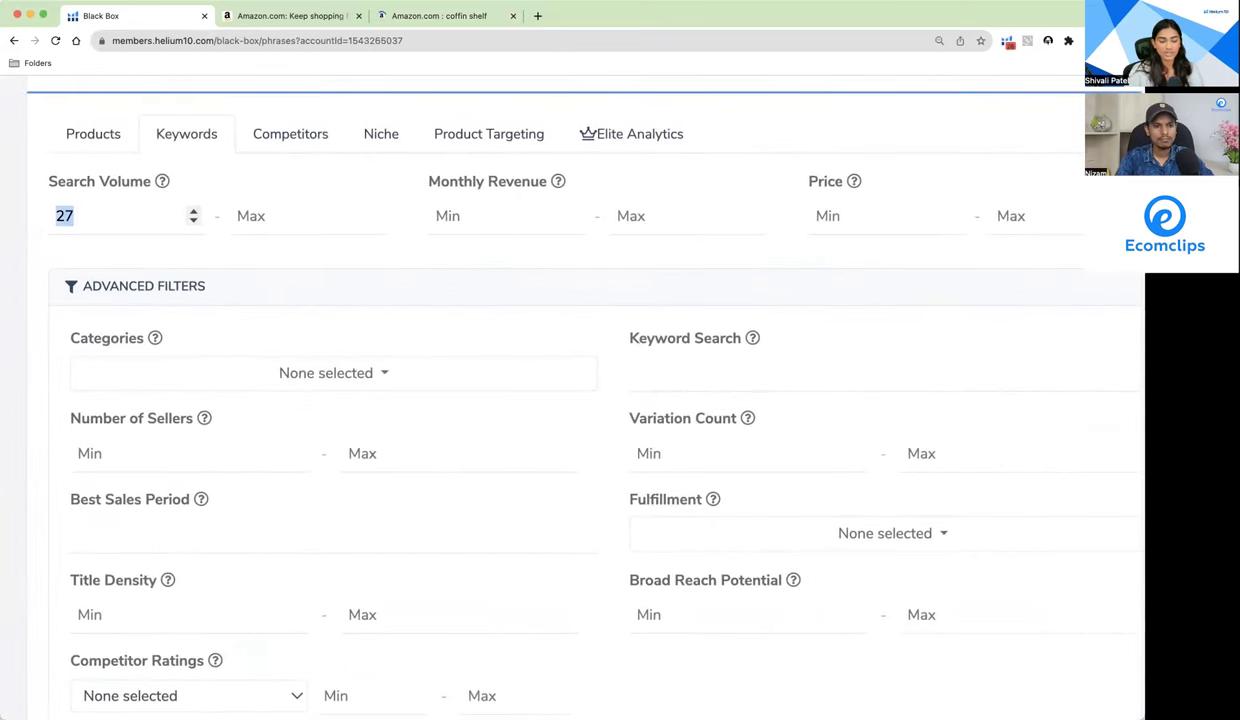
key(BackSpace)
key(BackSpace)
text(3000)
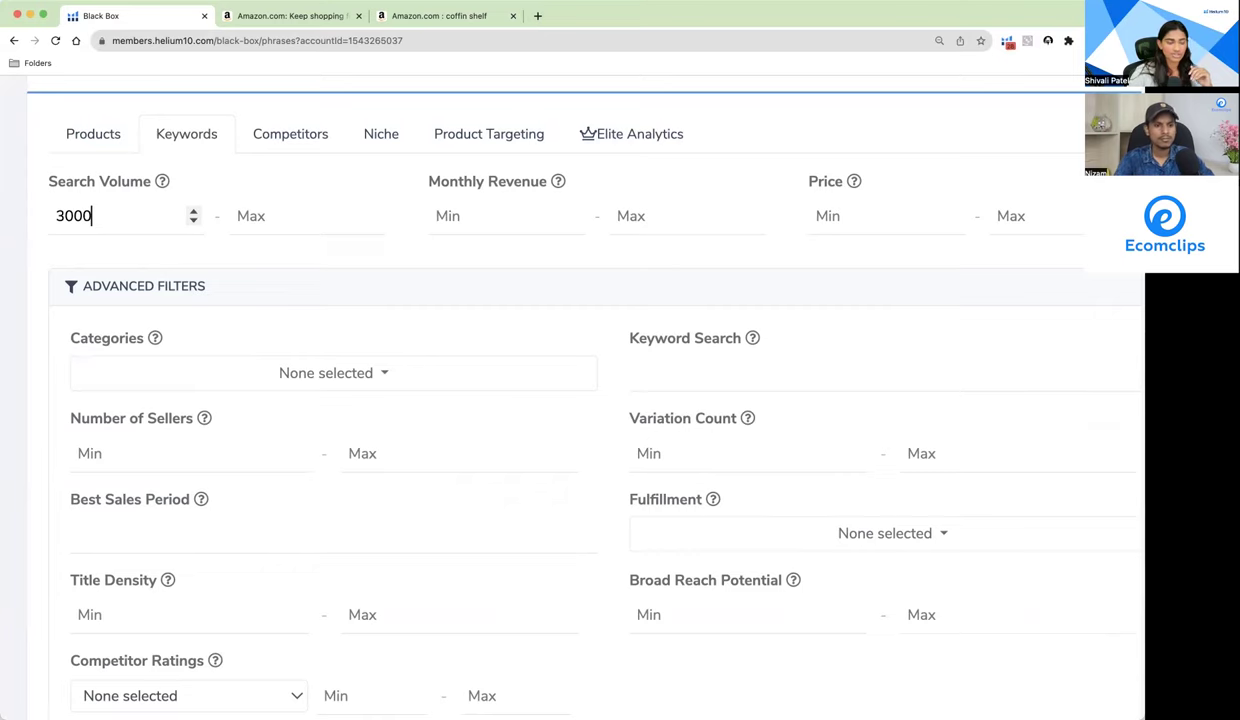
Step: Lower the minimum search volume for the keyword search to 2000
scroll(140, 246, right, 3)
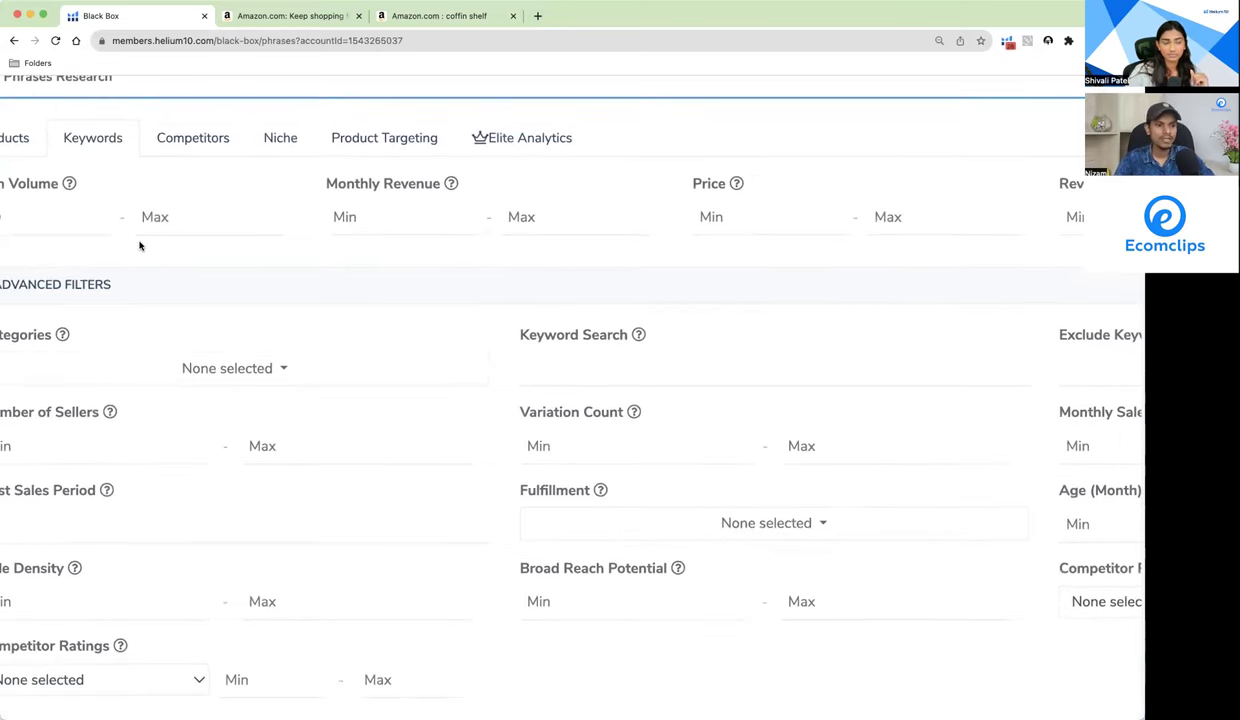
scroll(139, 246, right, 1)
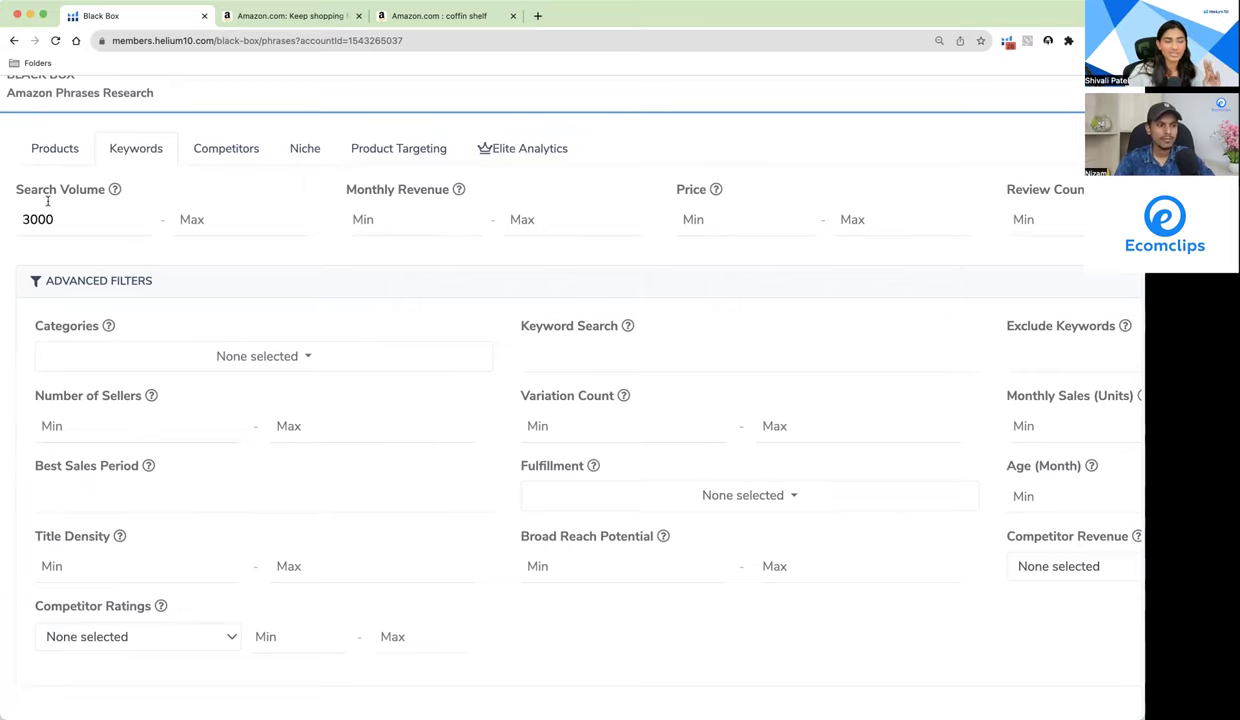
drag(17, 213, 24, 216)
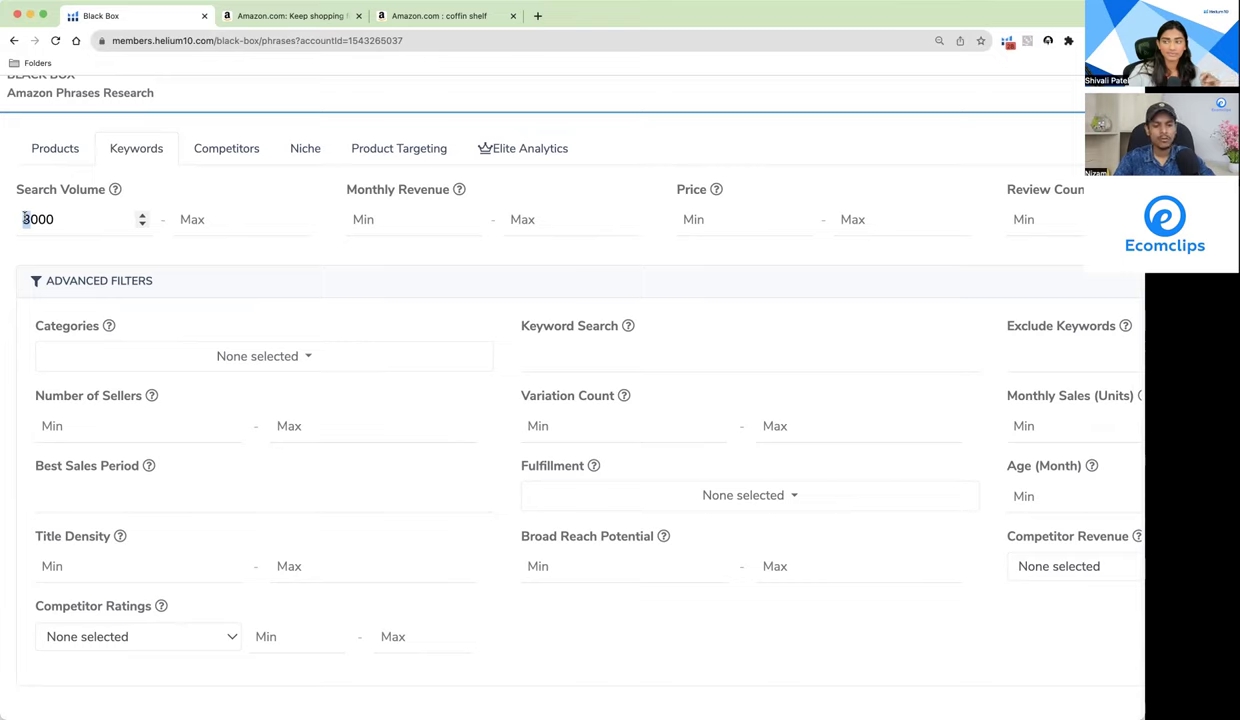
click(51, 222)
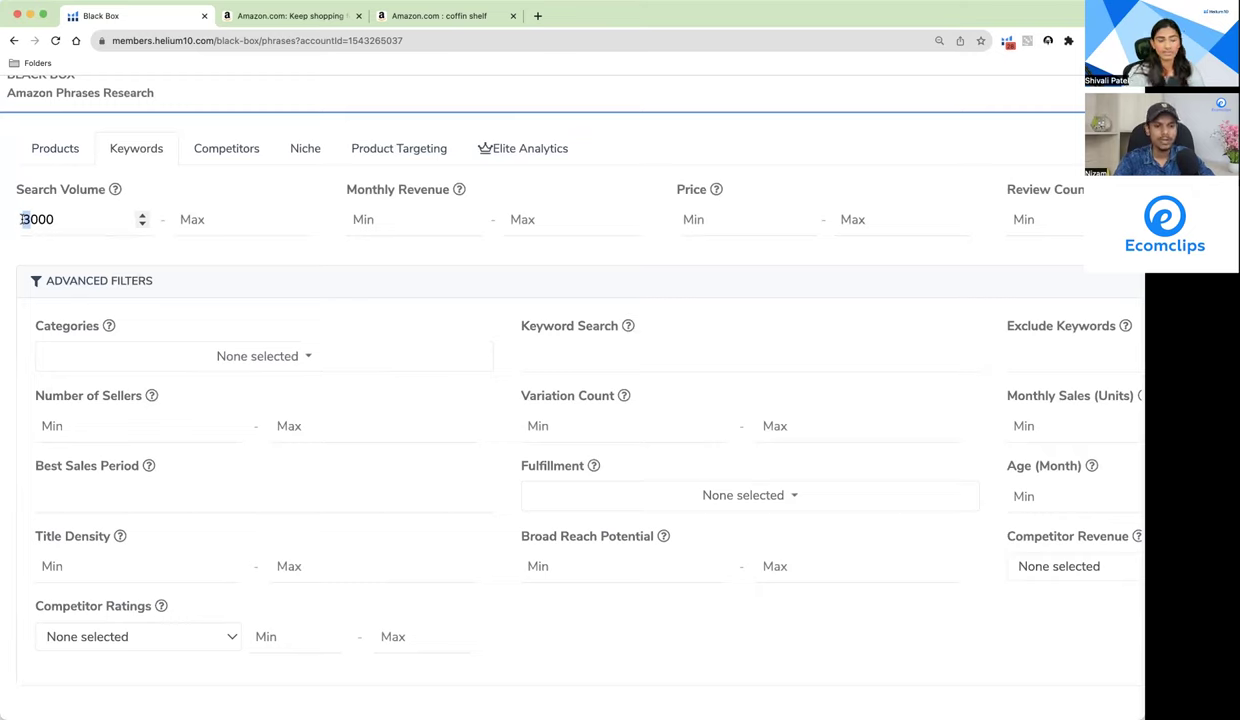
click(24, 219)
key(BackSpace)
text(2)
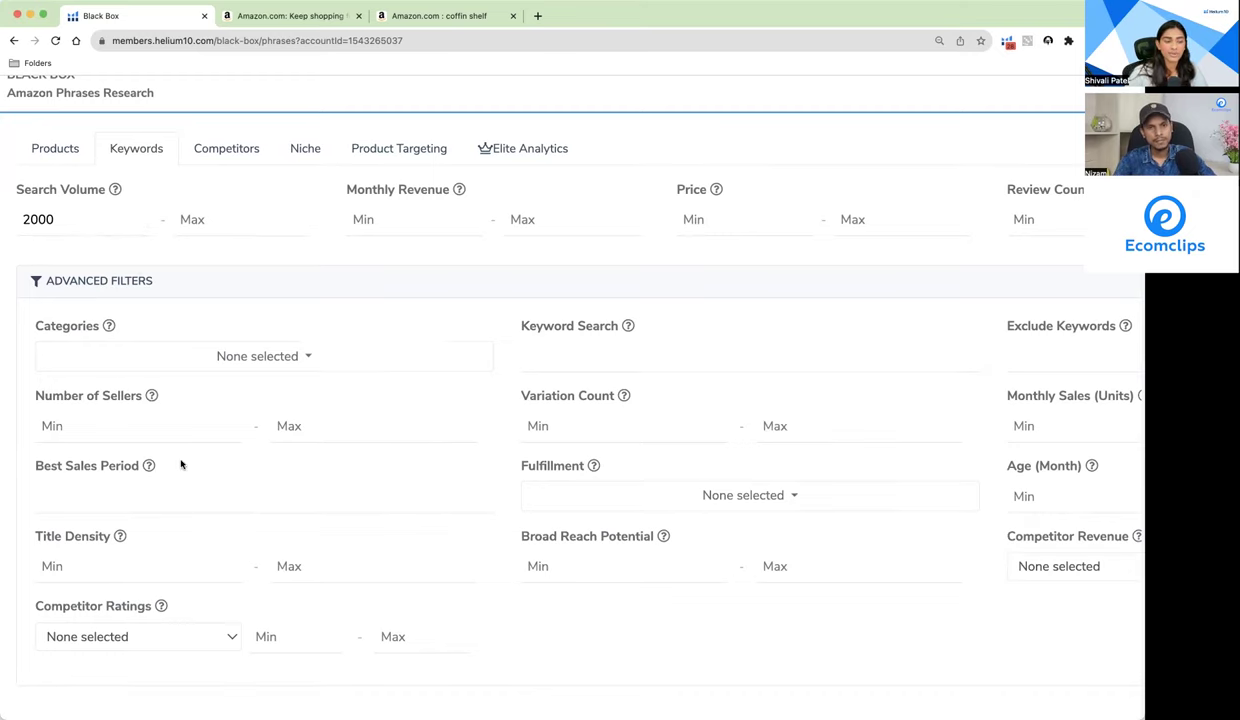
Step: Set the keyword search's price filter to a minimum of 20 and a maximum of 120
scroll(543, 385, right, 3)
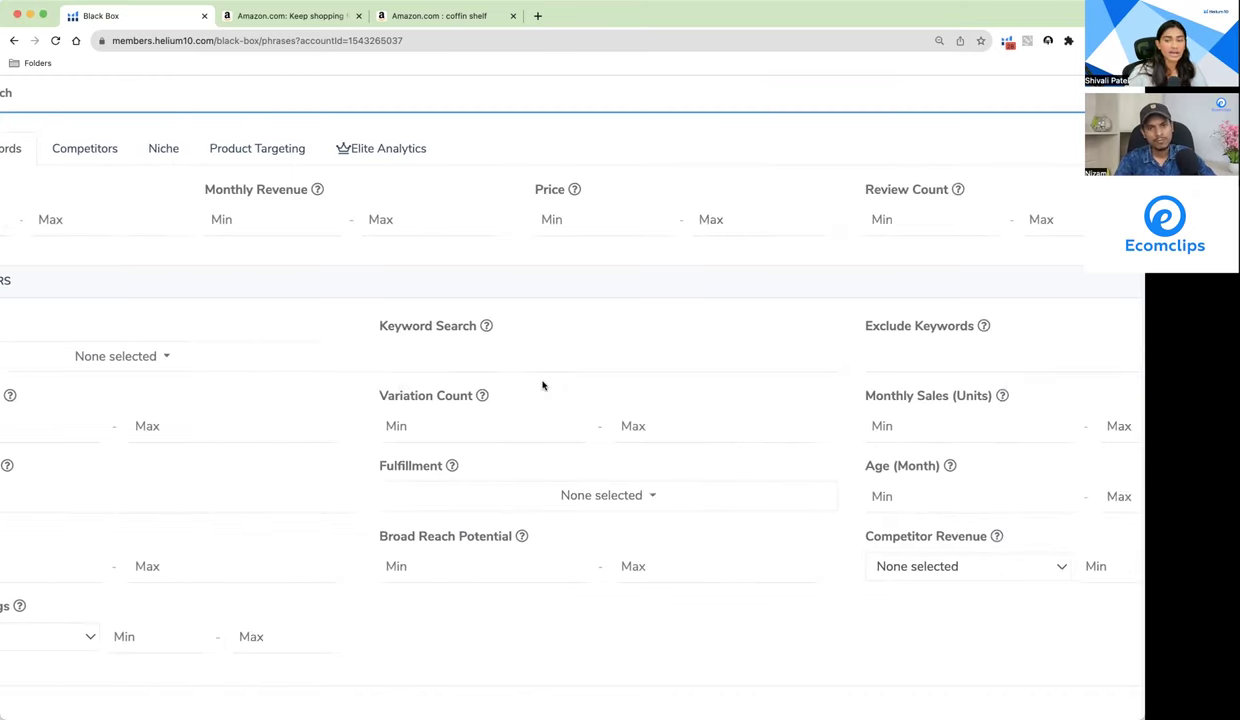
key(super+0)
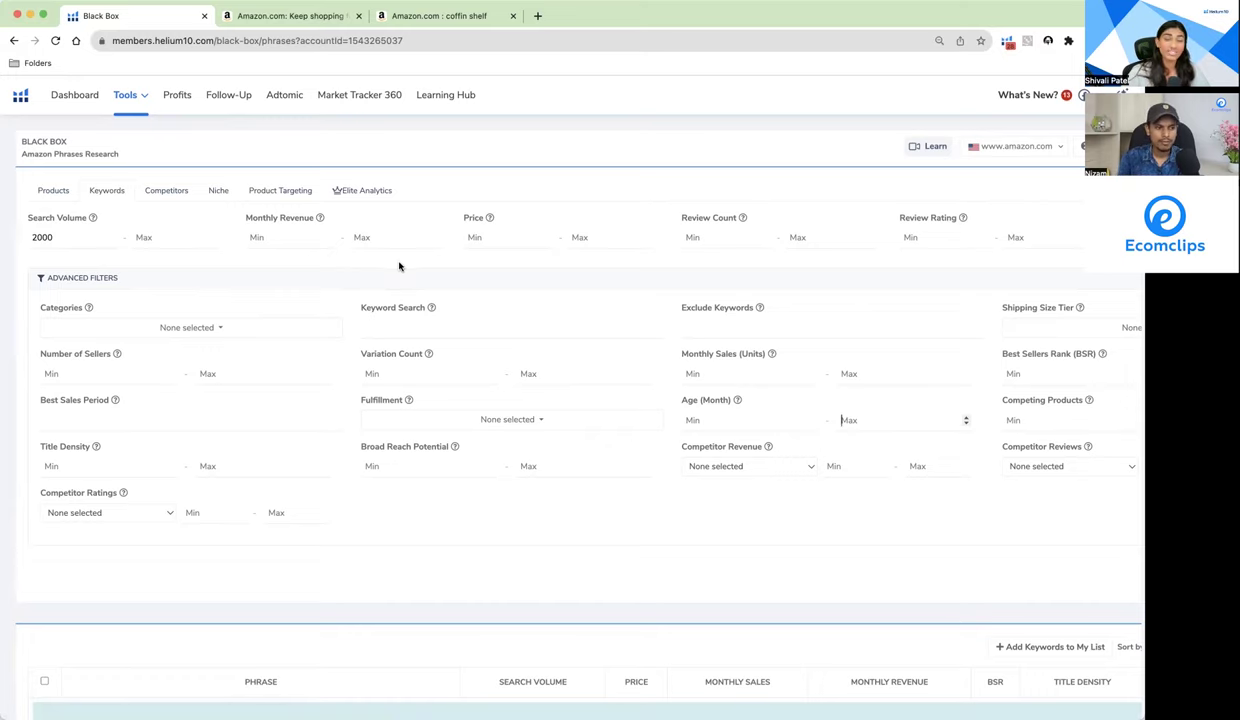
scroll(482, 256, right, 5)
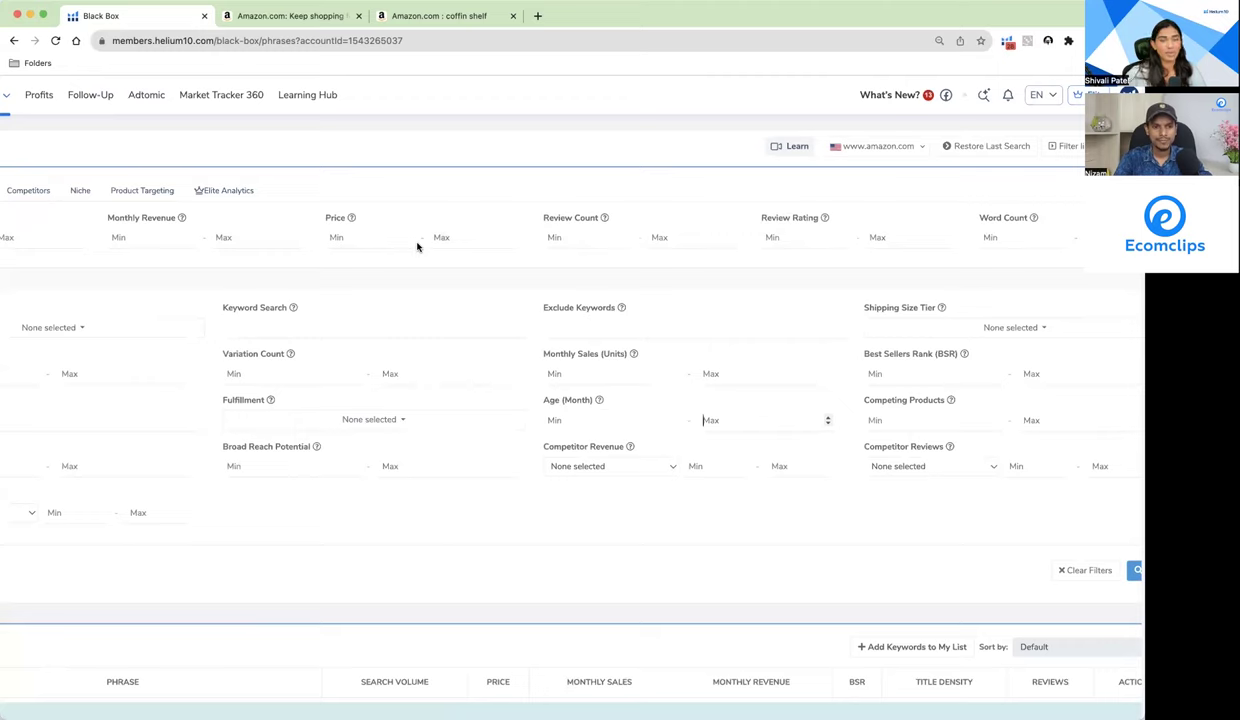
click(495, 268)
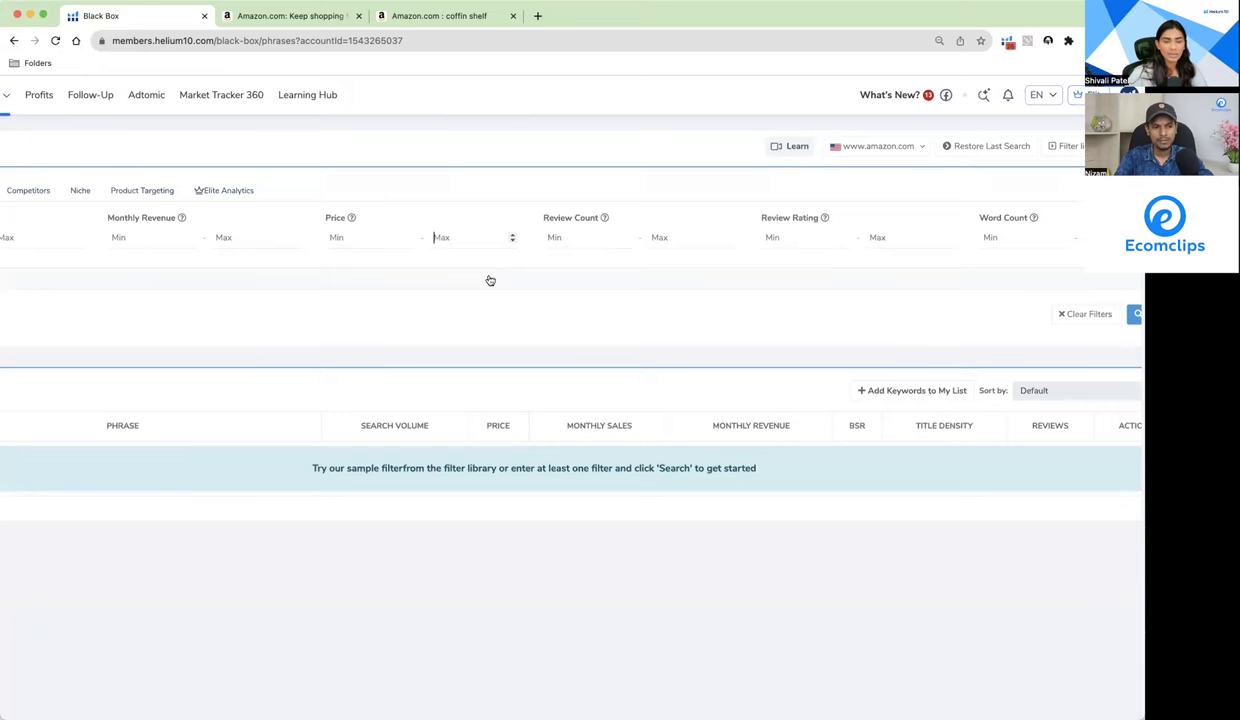
click(451, 240)
text(120)
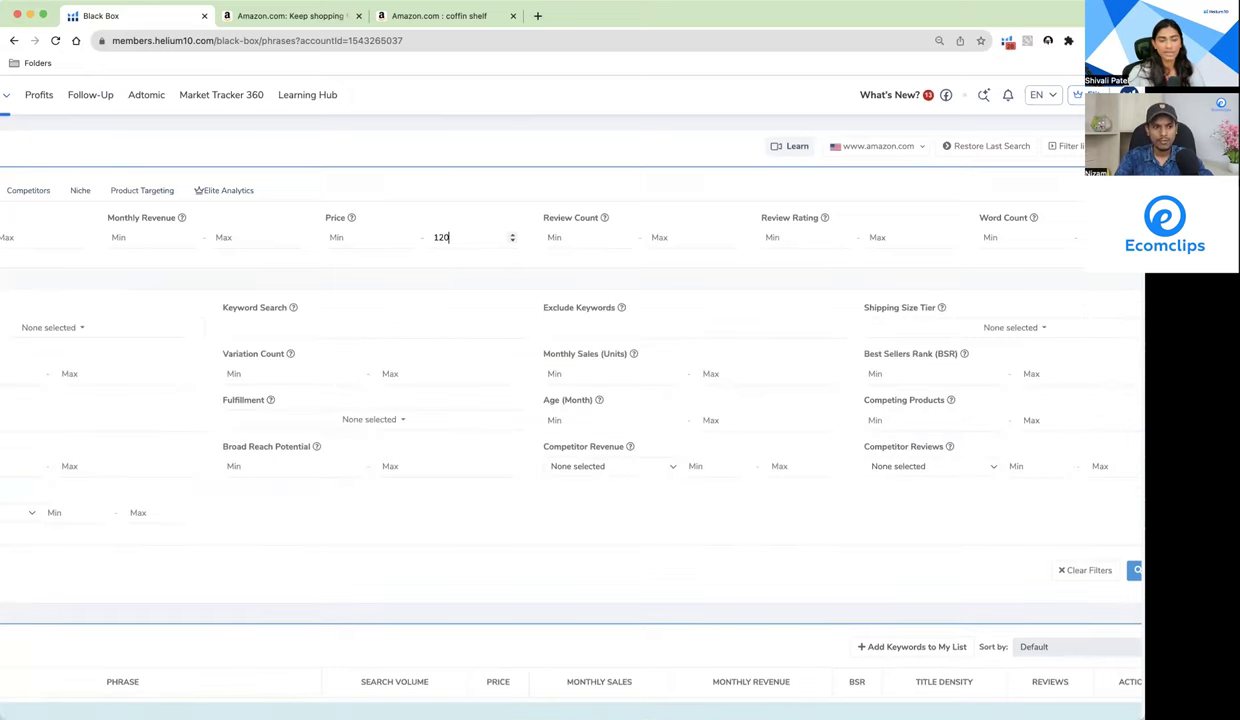
click(357, 241)
text(20)
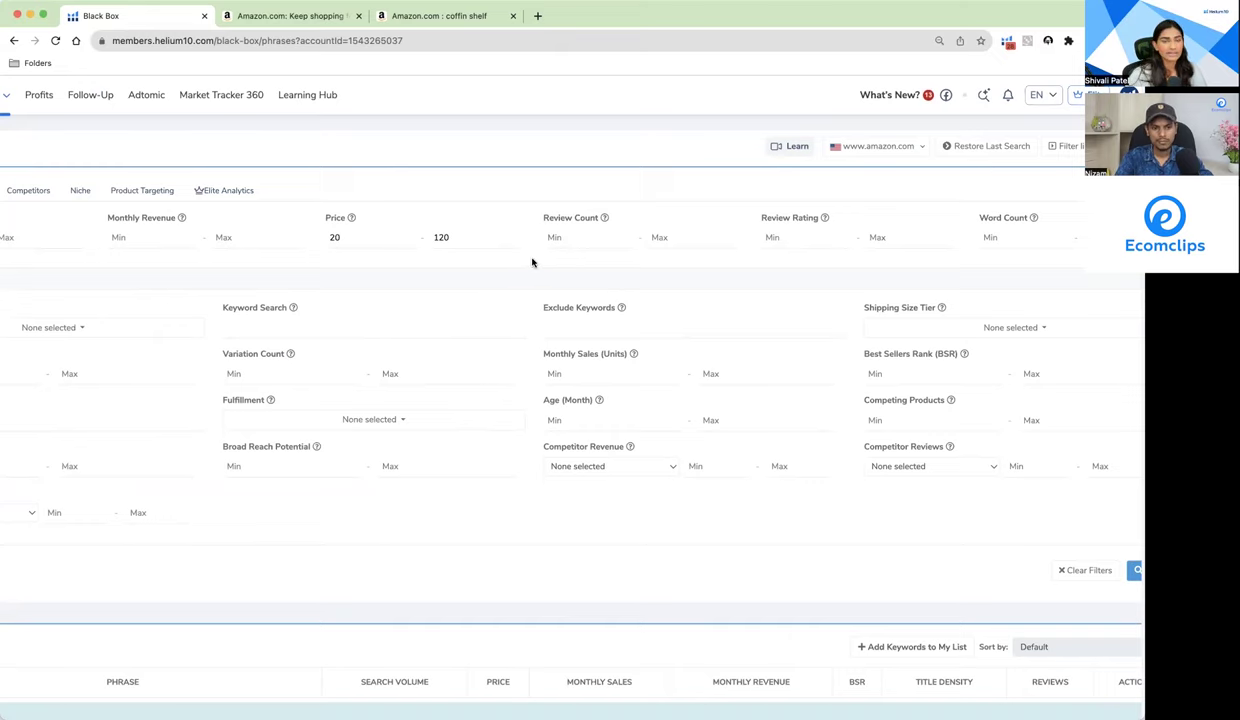
Step: Set the keyword search's minimum word count to 2
scroll(556, 264, right, 2)
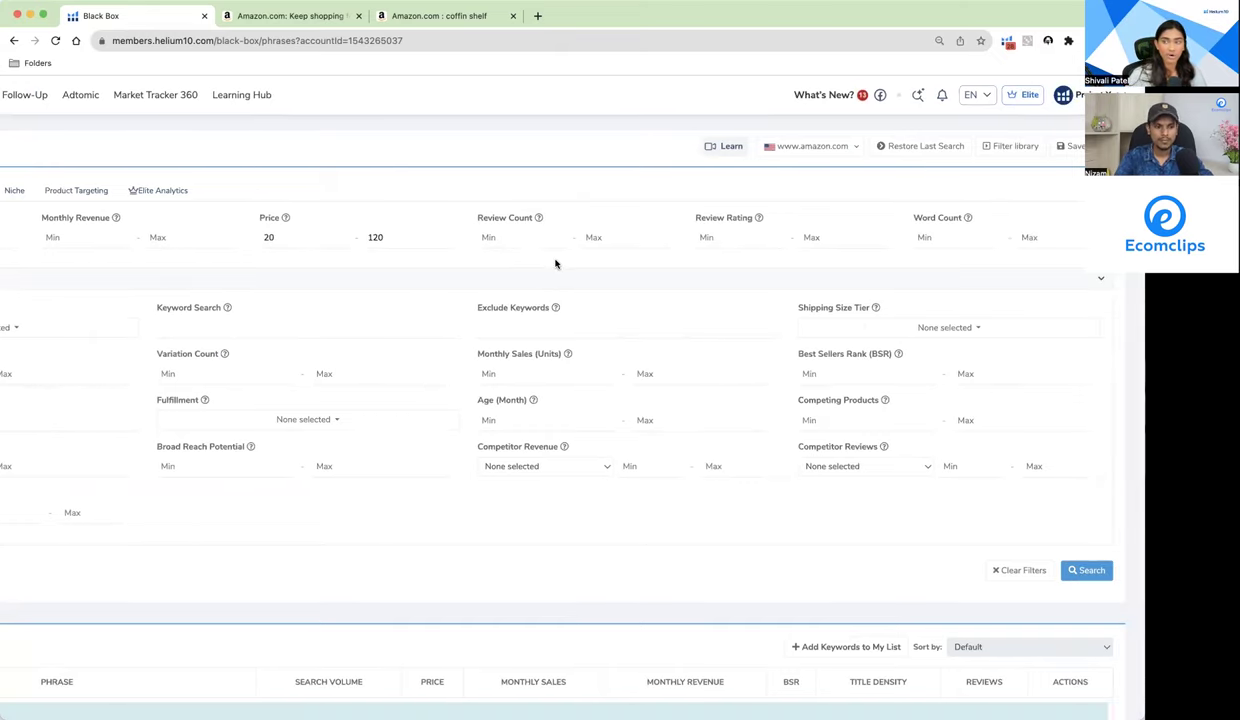
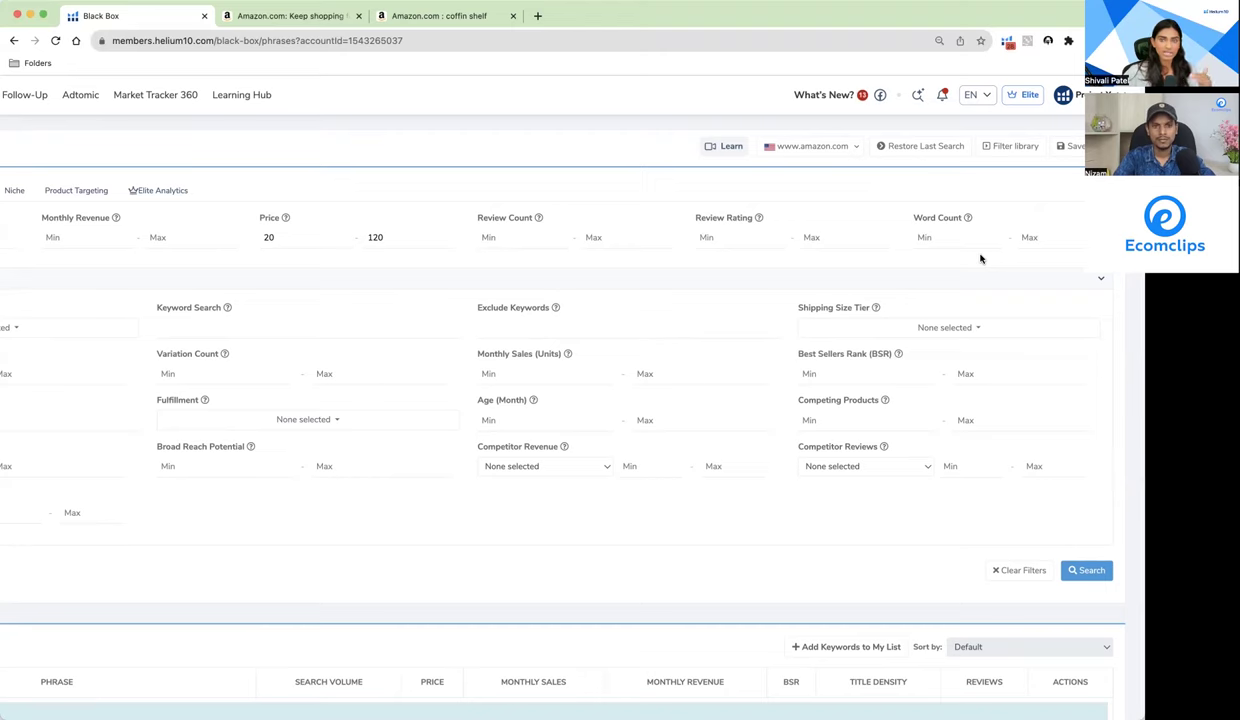
key(ctrl+minus)
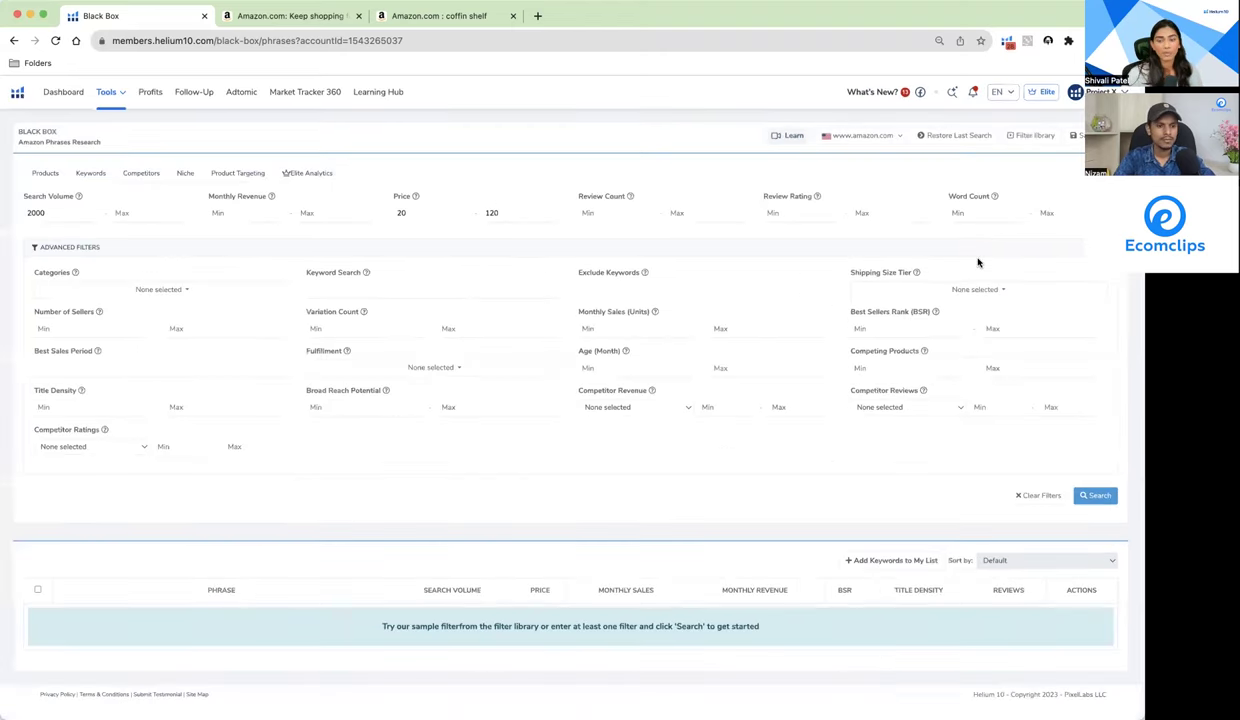
click(957, 213)
text(2)
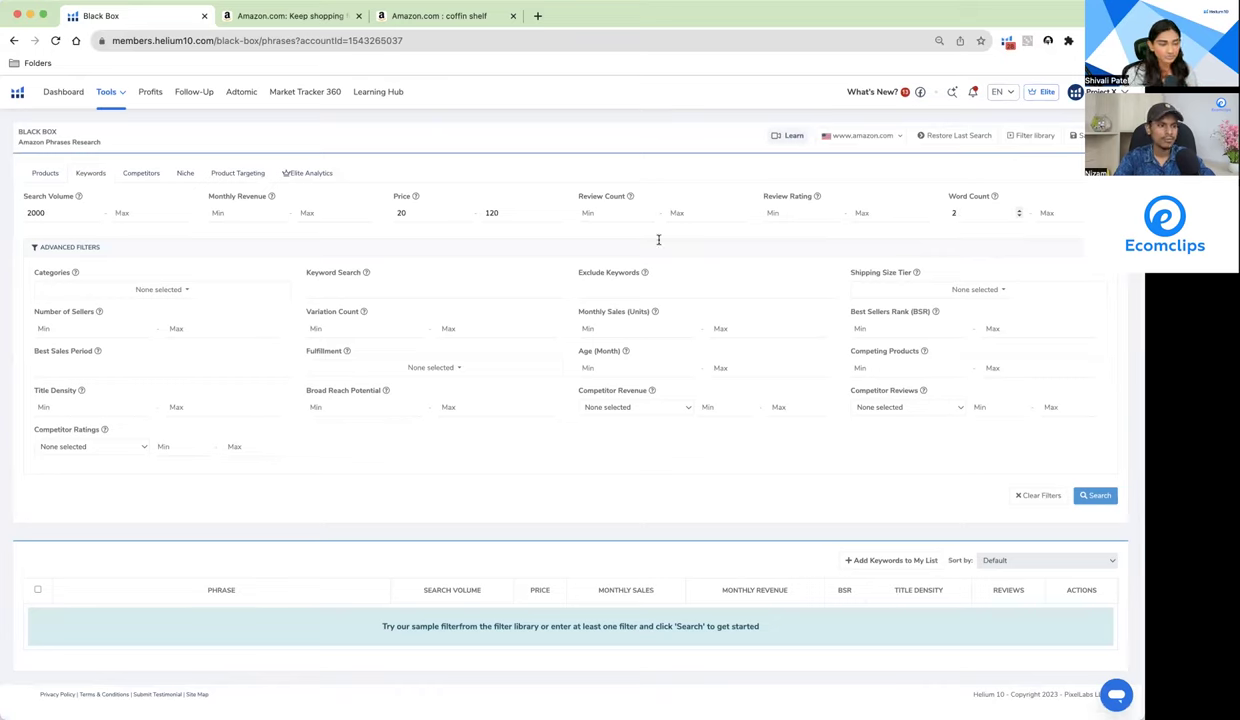
Step: Limit the keyword search to the Beauty & Personal Care and Home & Kitchen categories
click(189, 290)
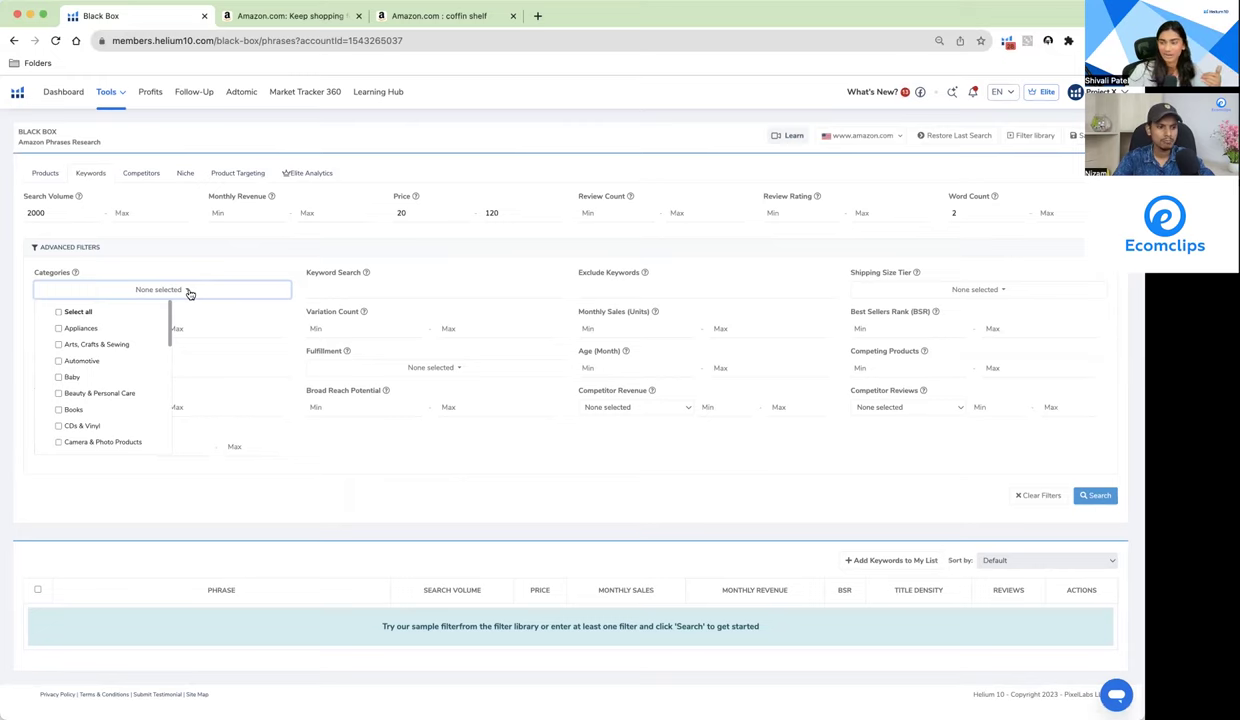
scroll(100, 358, up, 1)
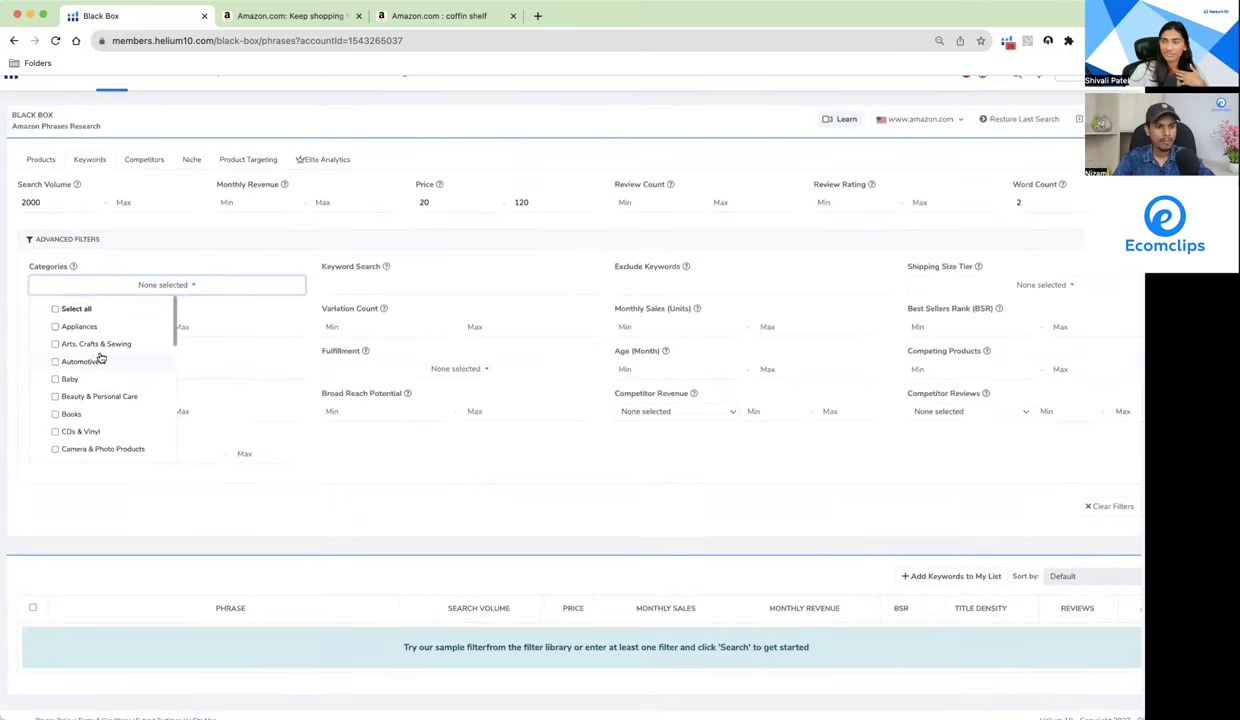
scroll(100, 358, up, 3)
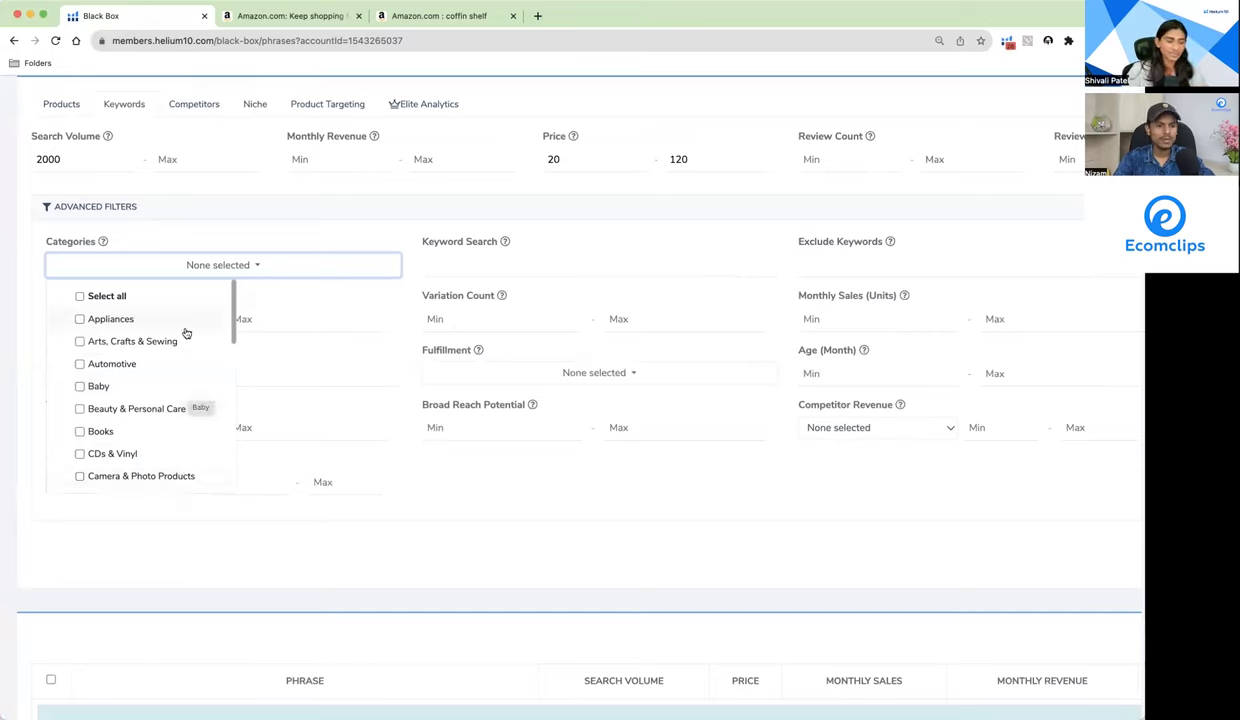
scroll(175, 350, down, 1)
click(153, 376)
scroll(145, 424, down, 3)
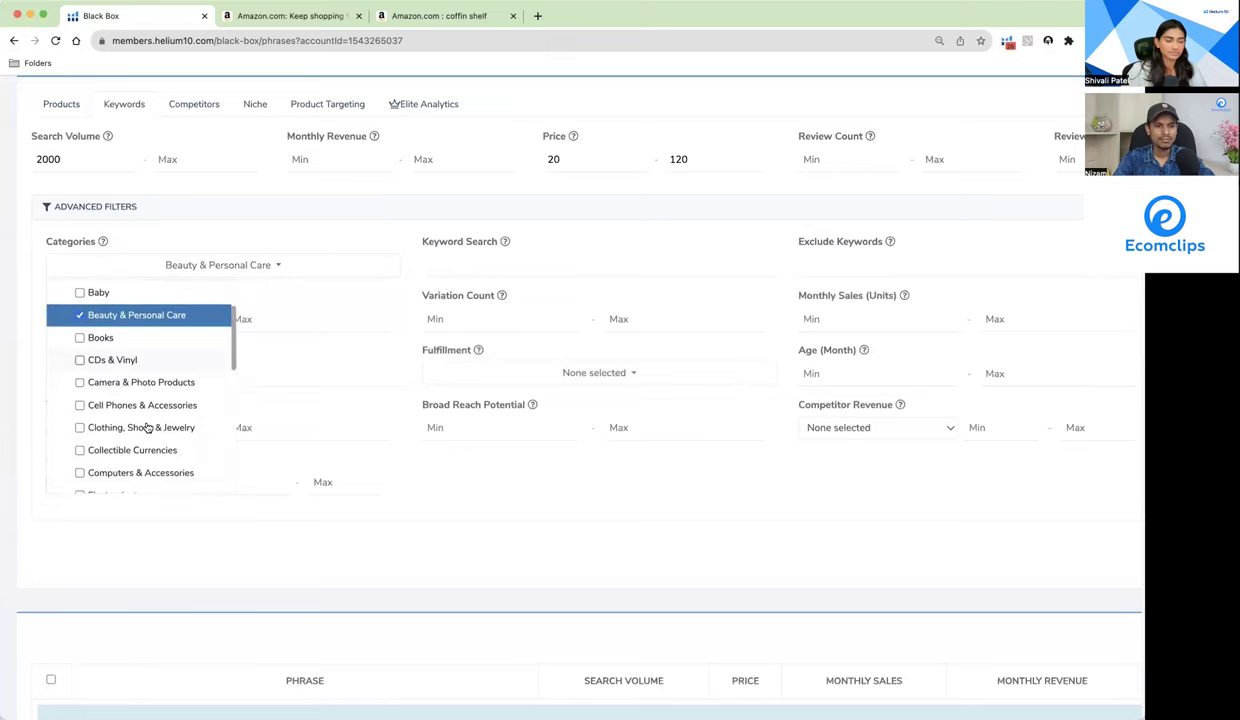
scroll(147, 427, down, 5)
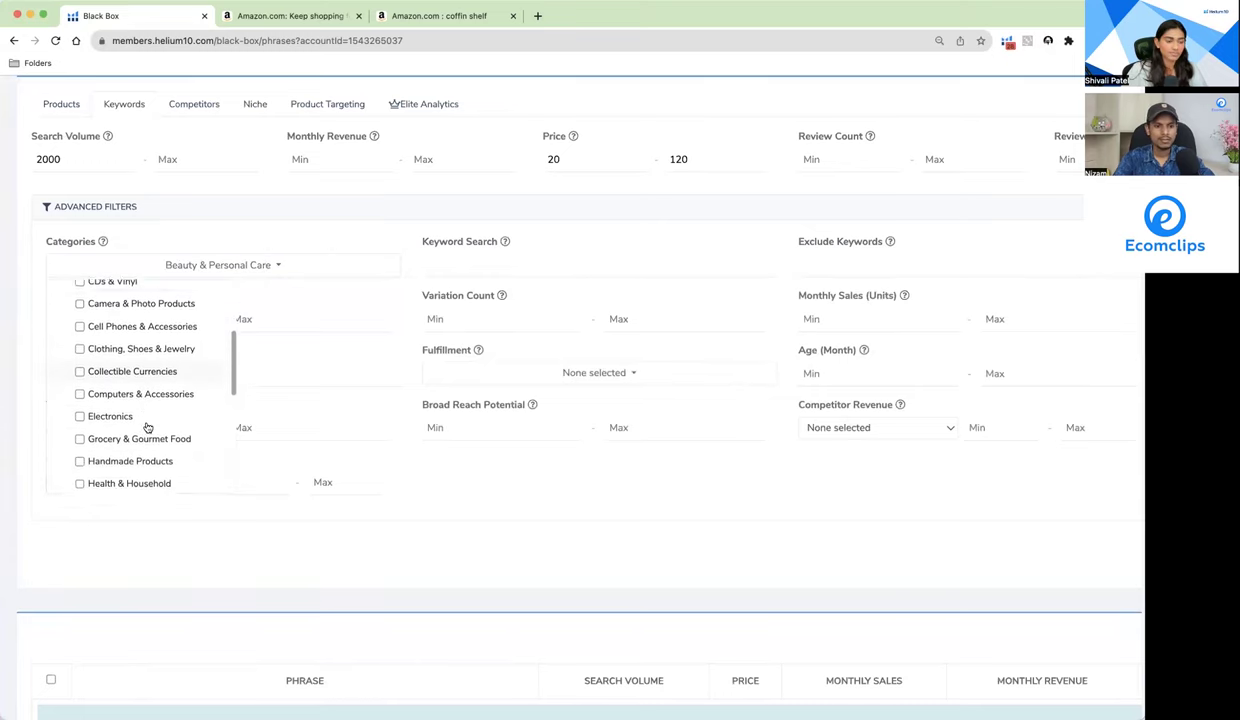
scroll(147, 427, down, 6)
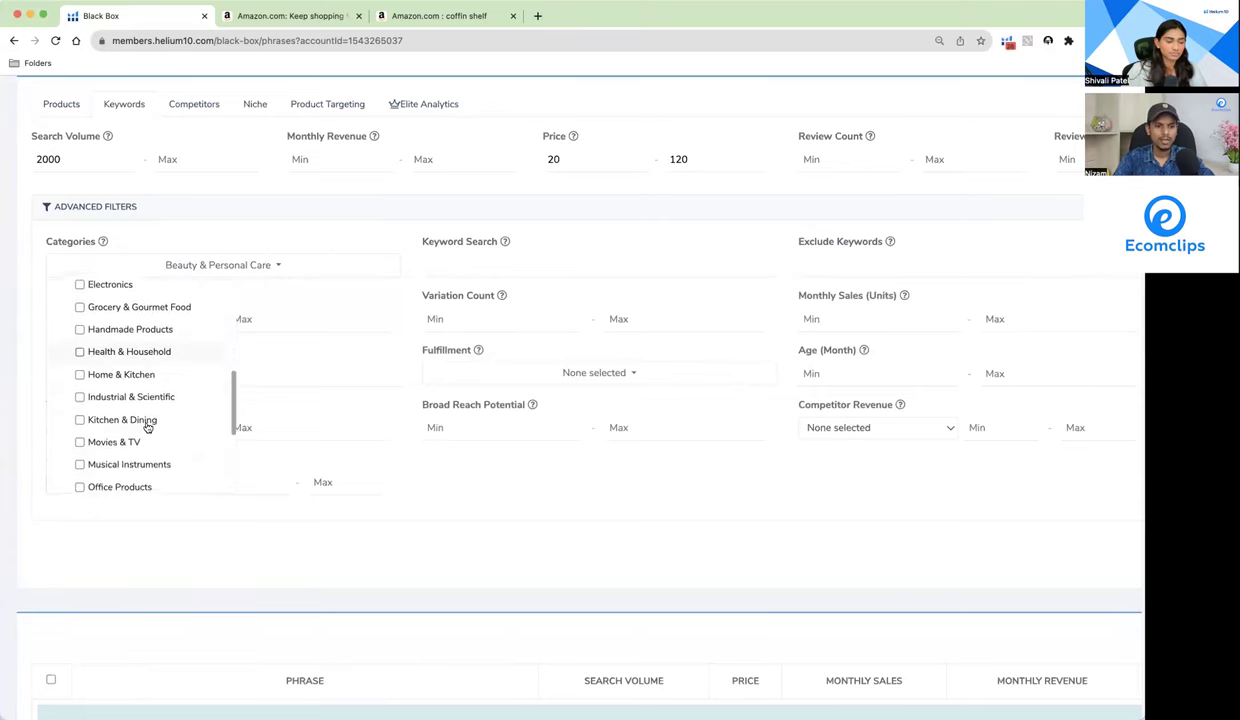
scroll(142, 365, up, 1)
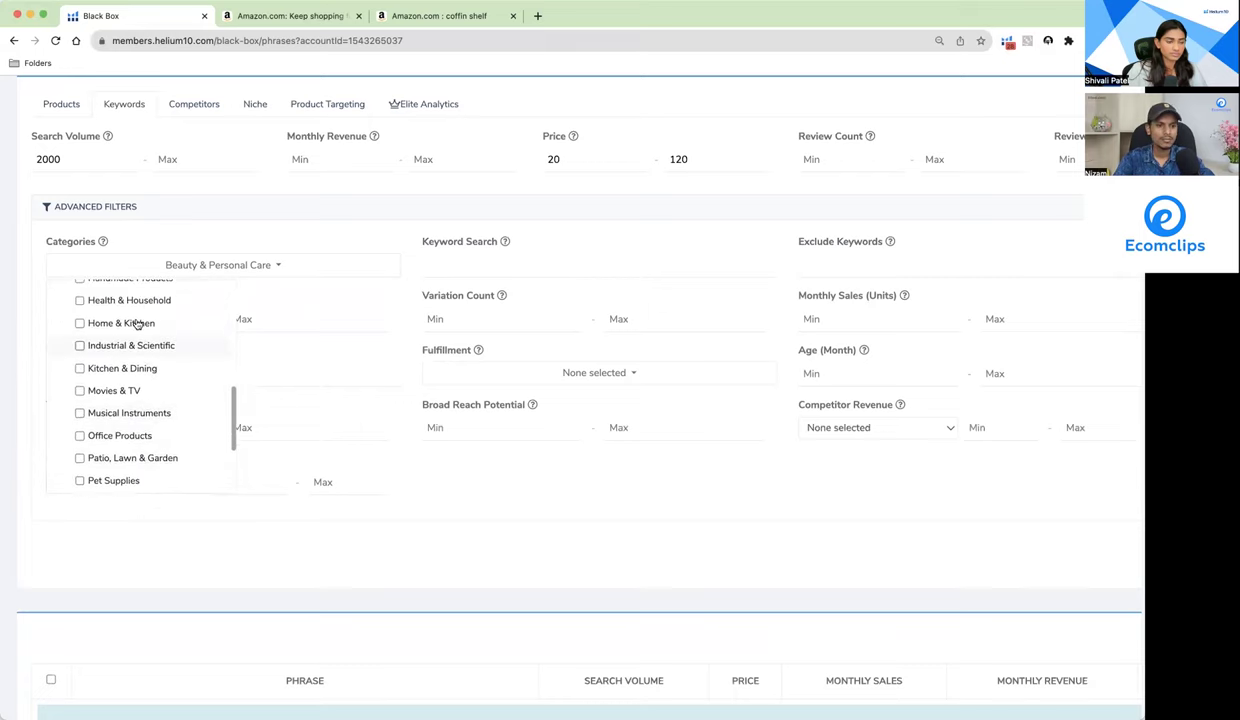
click(135, 322)
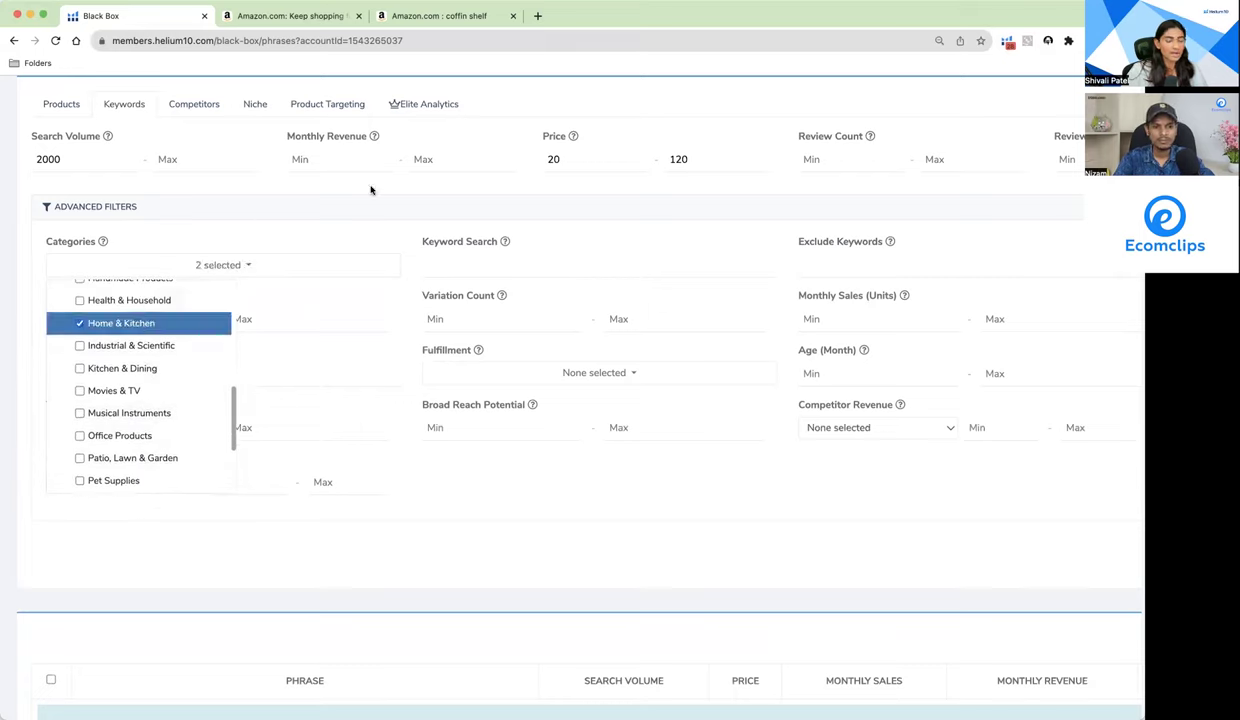
click(463, 543)
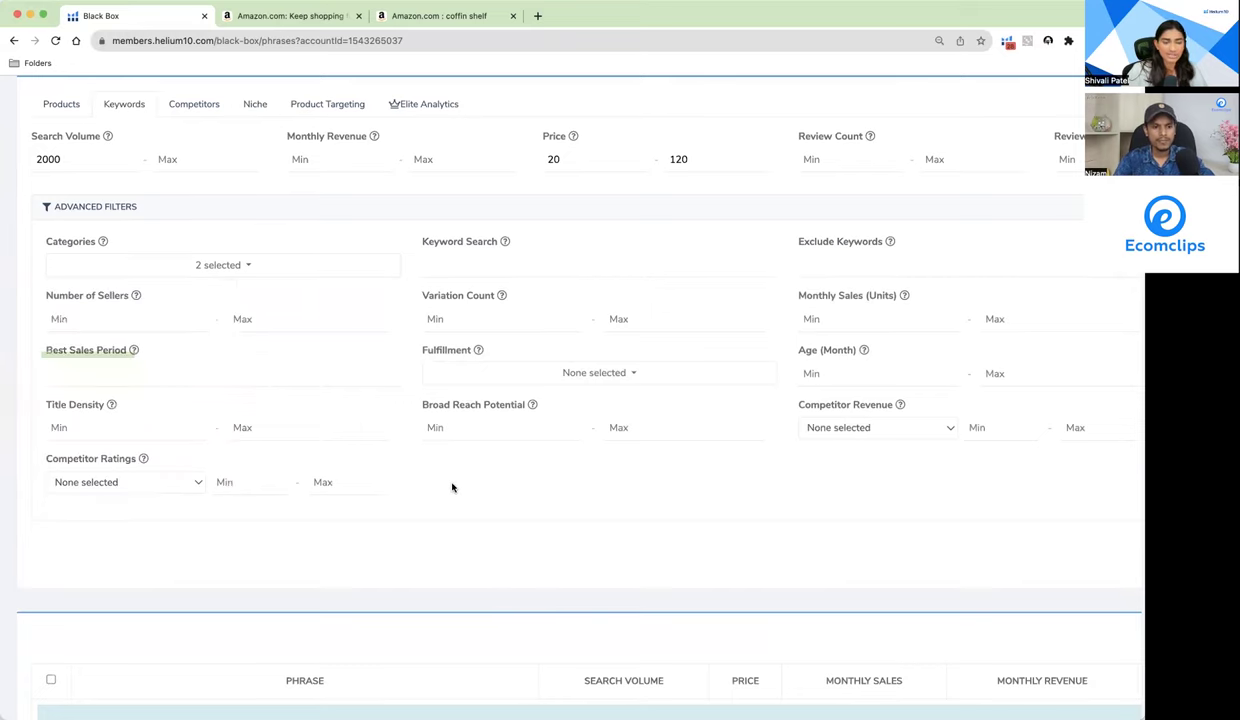
Step: Read the help explanation for the Broad Reach Potential filter
key(super+minus)
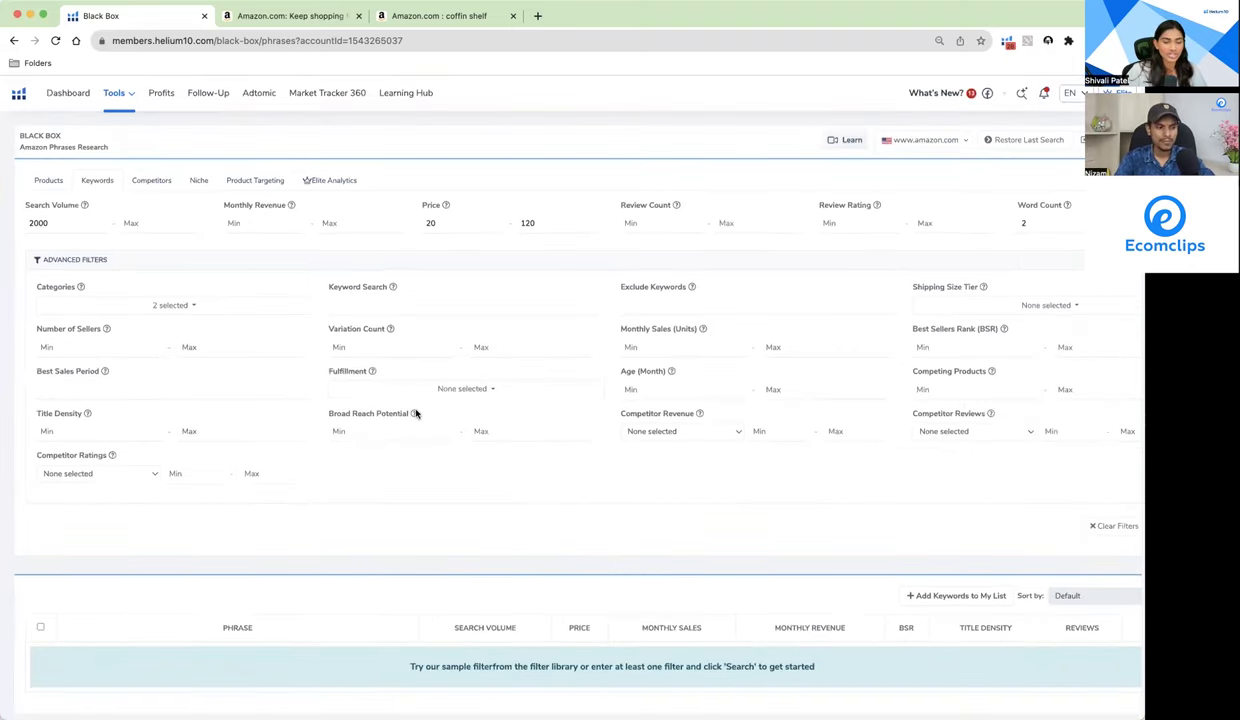
mouse_move(415, 413)
scroll(415, 413, up, 5)
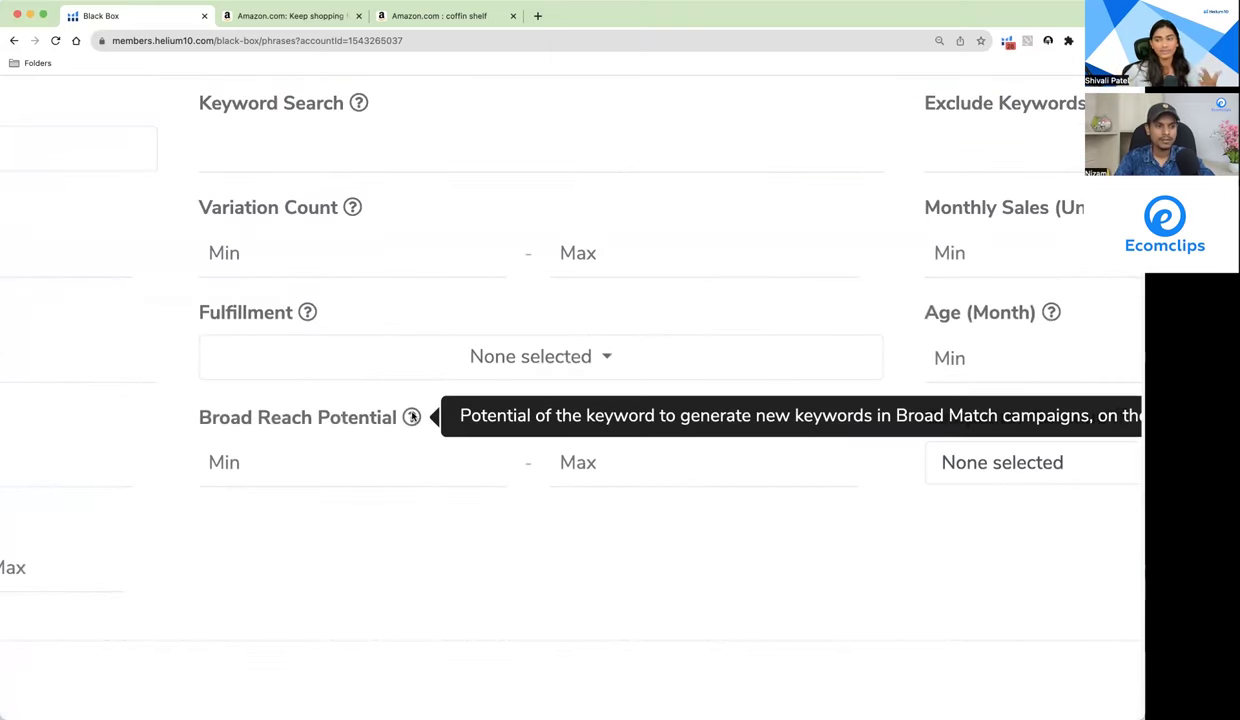
scroll(411, 416, down, 5)
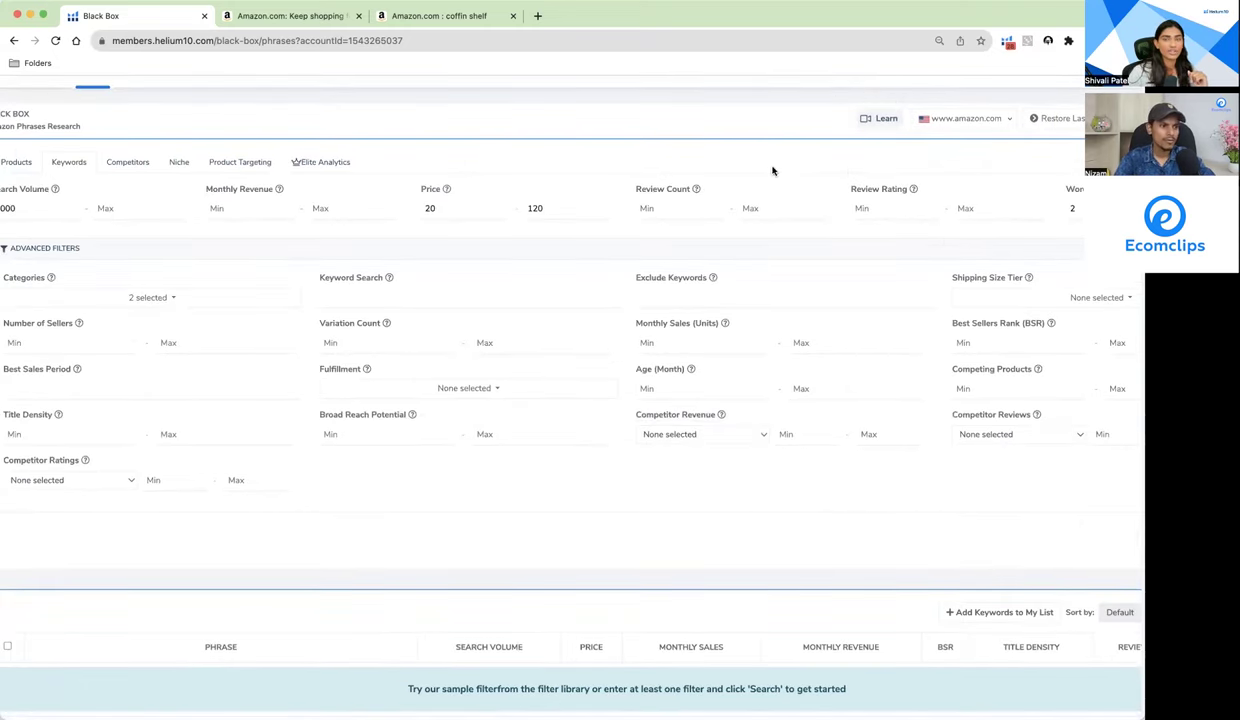
scroll(771, 165, down, 3)
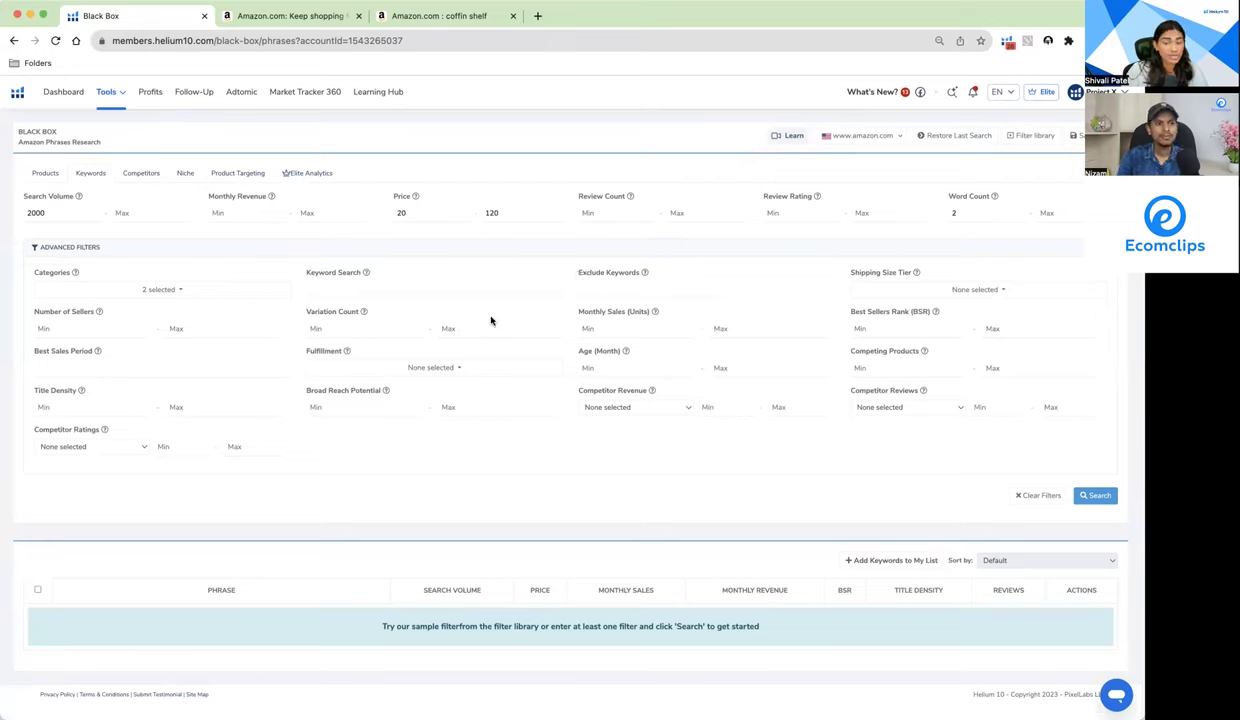
Step: Review the available Shipping Size Tier and Fulfillment options without selecting any
click(892, 293)
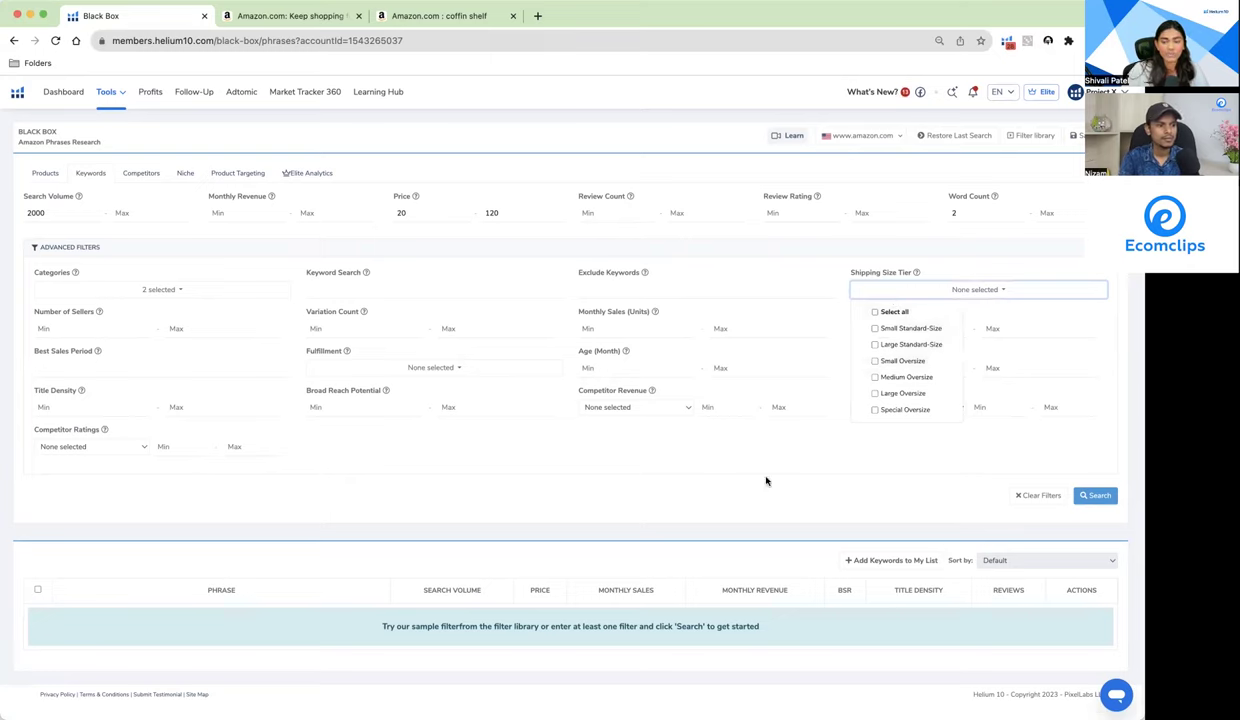
click(678, 504)
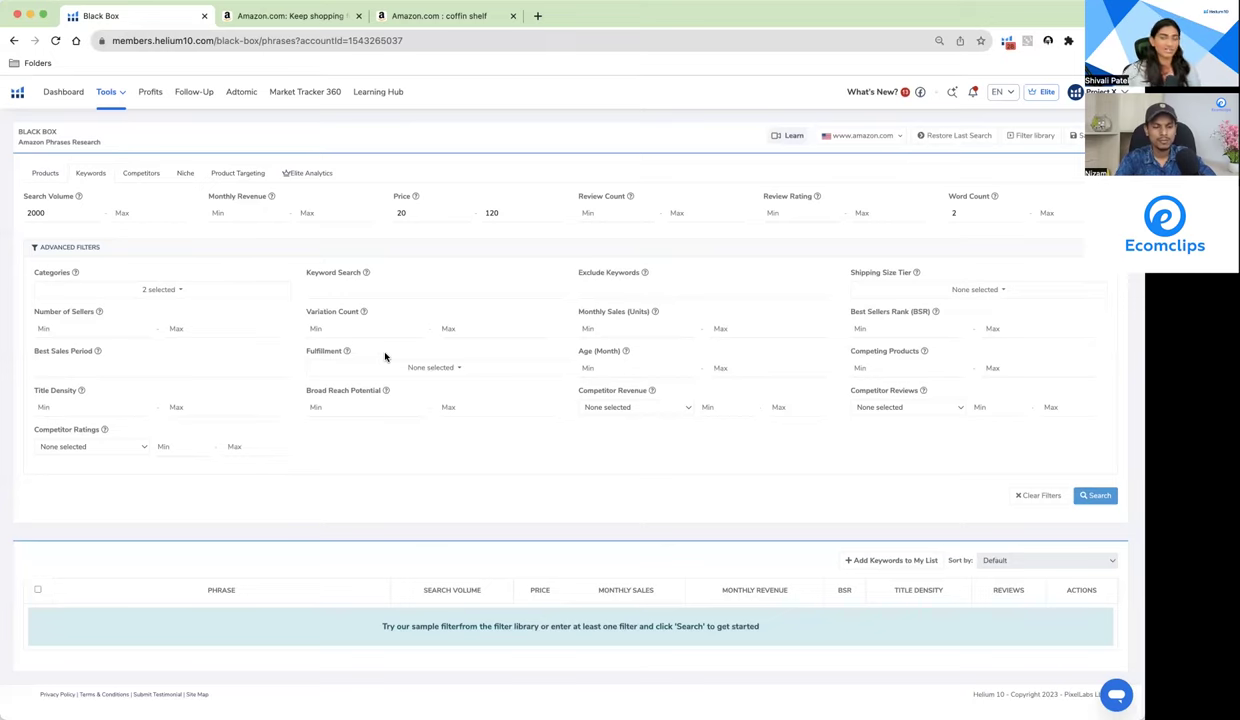
click(950, 292)
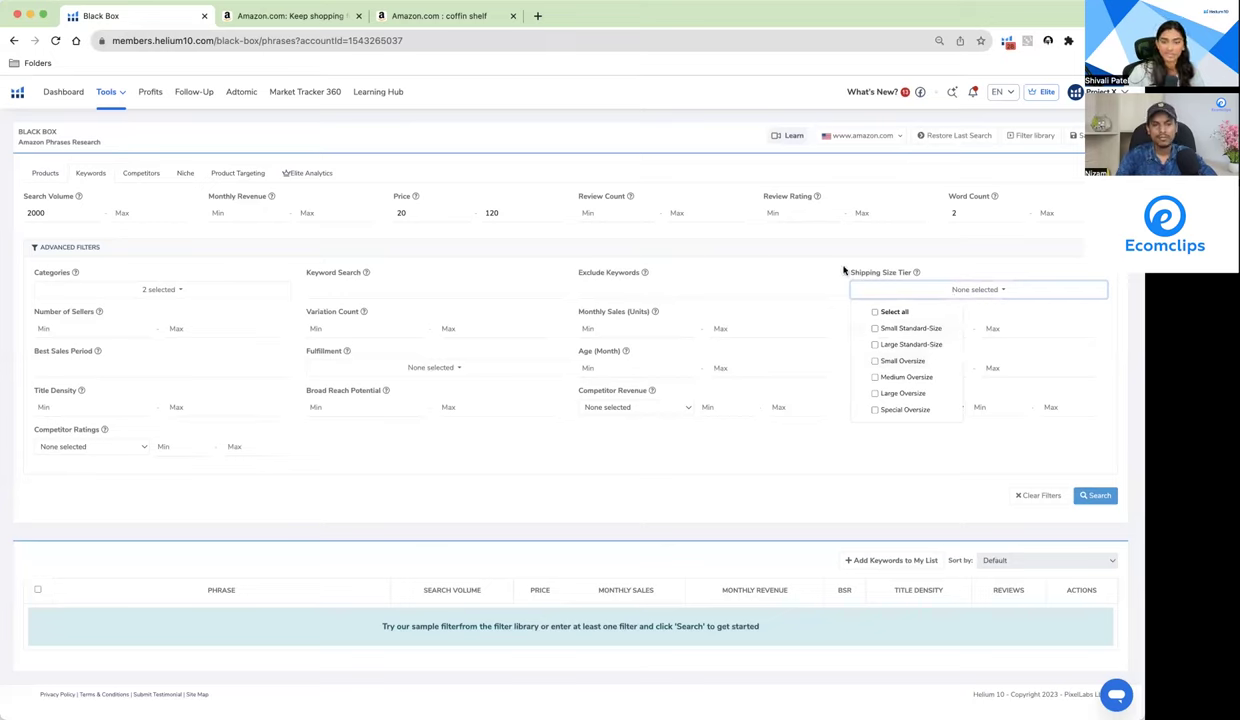
click(833, 440)
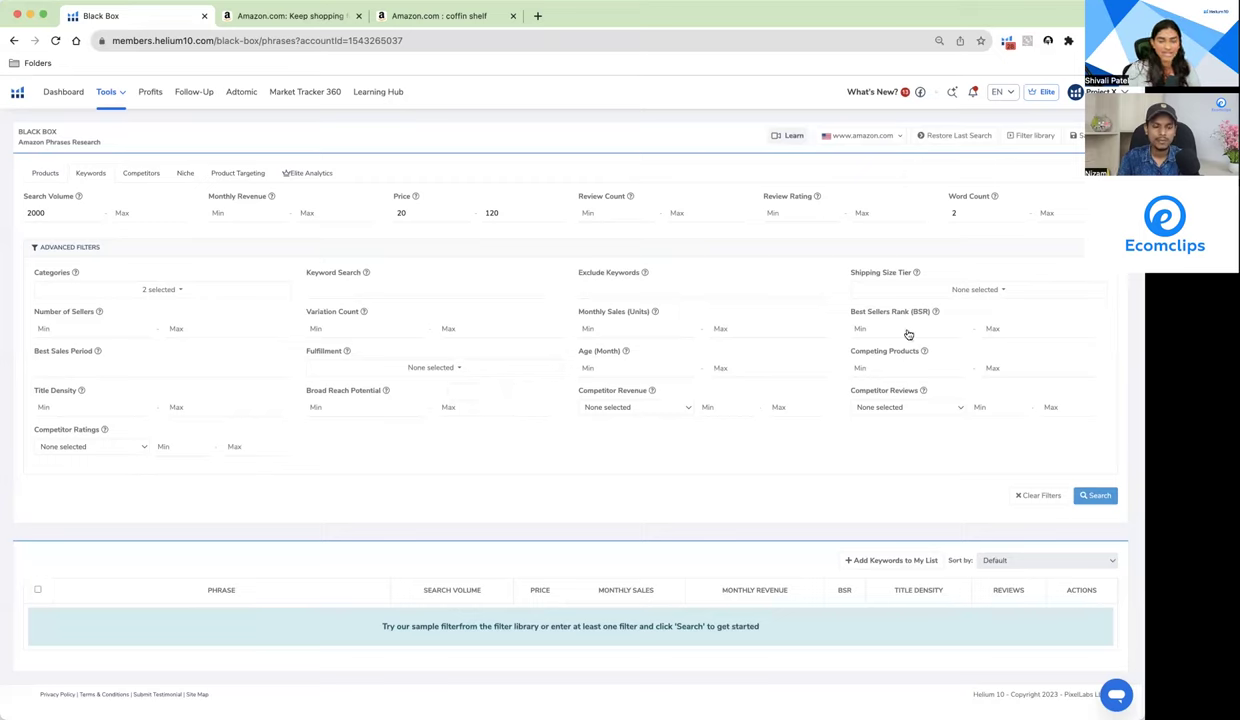
click(398, 372)
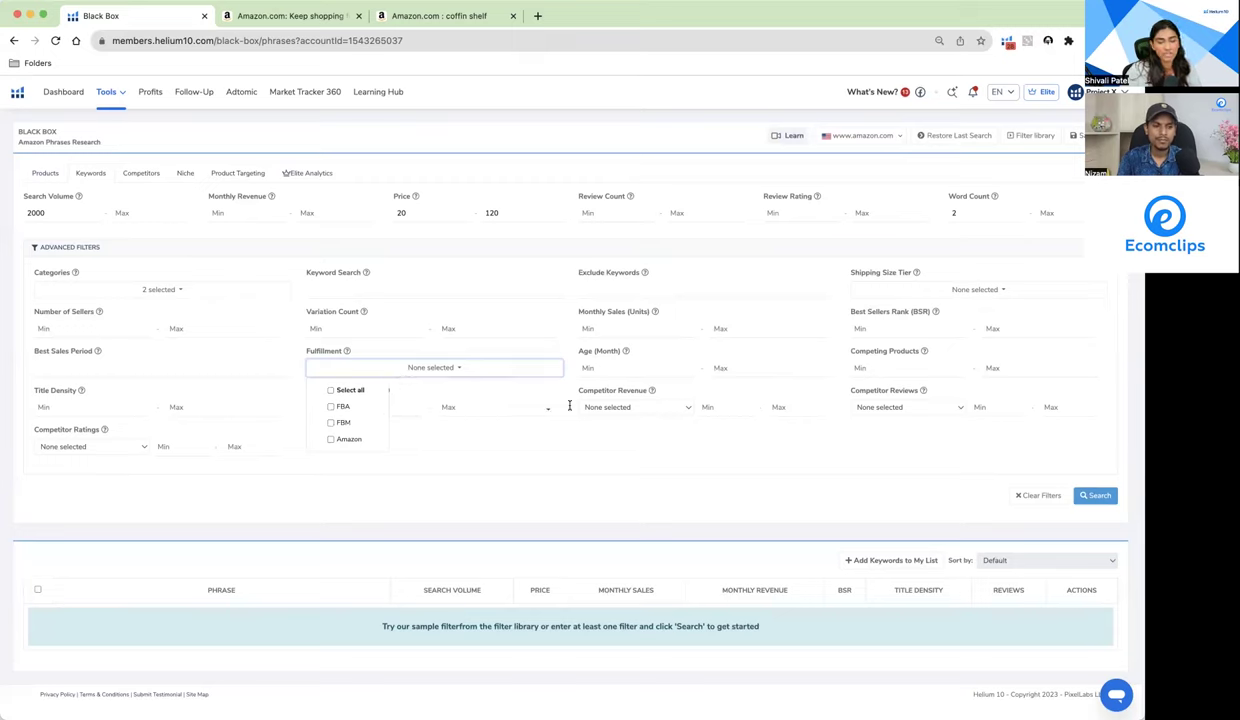
click(690, 396)
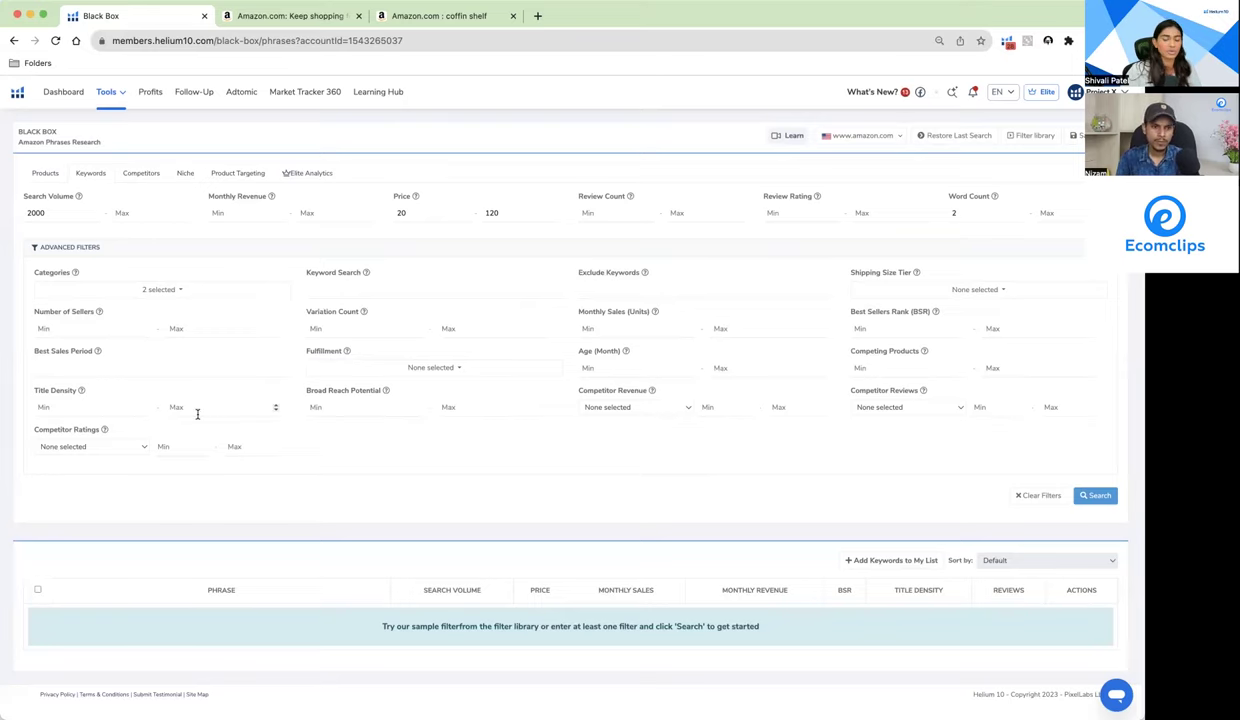
Step: Examine the Title Density filter in the advanced filters up close
ctrl+scroll(80, 399, up, 5)
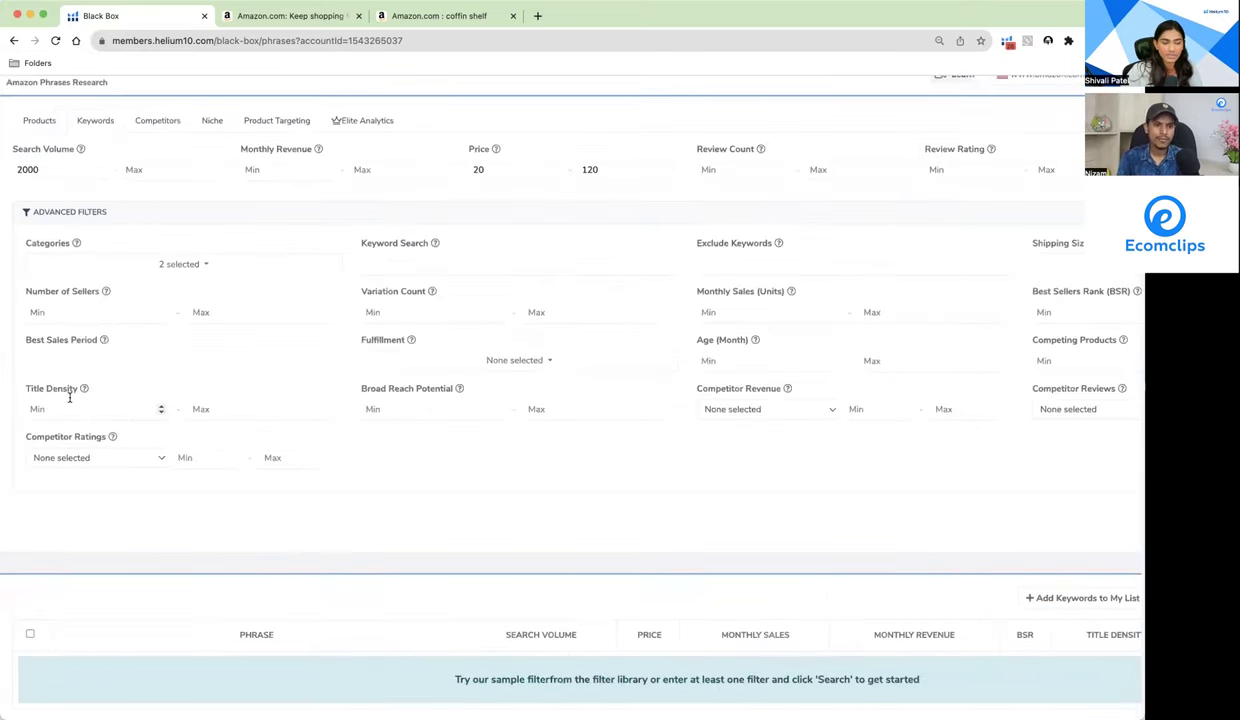
scroll(70, 398, down, 2)
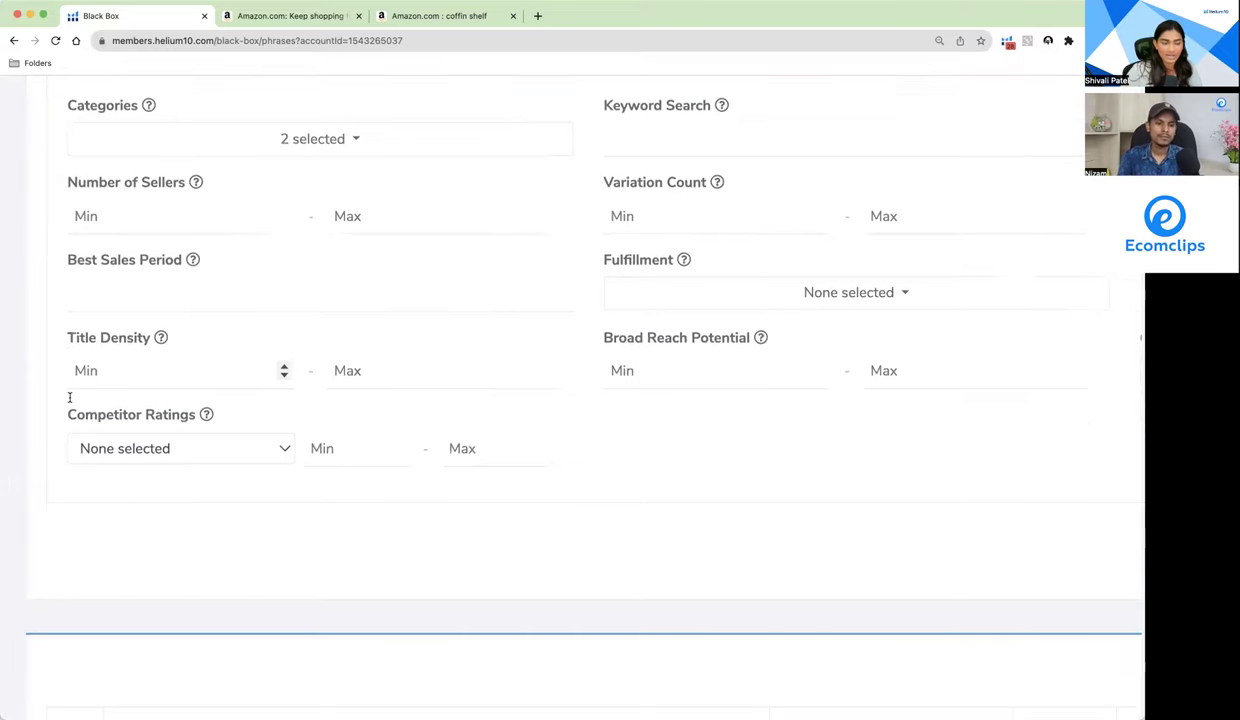
ctrl+scroll(101, 365, up, 2)
ctrl+scroll(101, 365, up, 2)
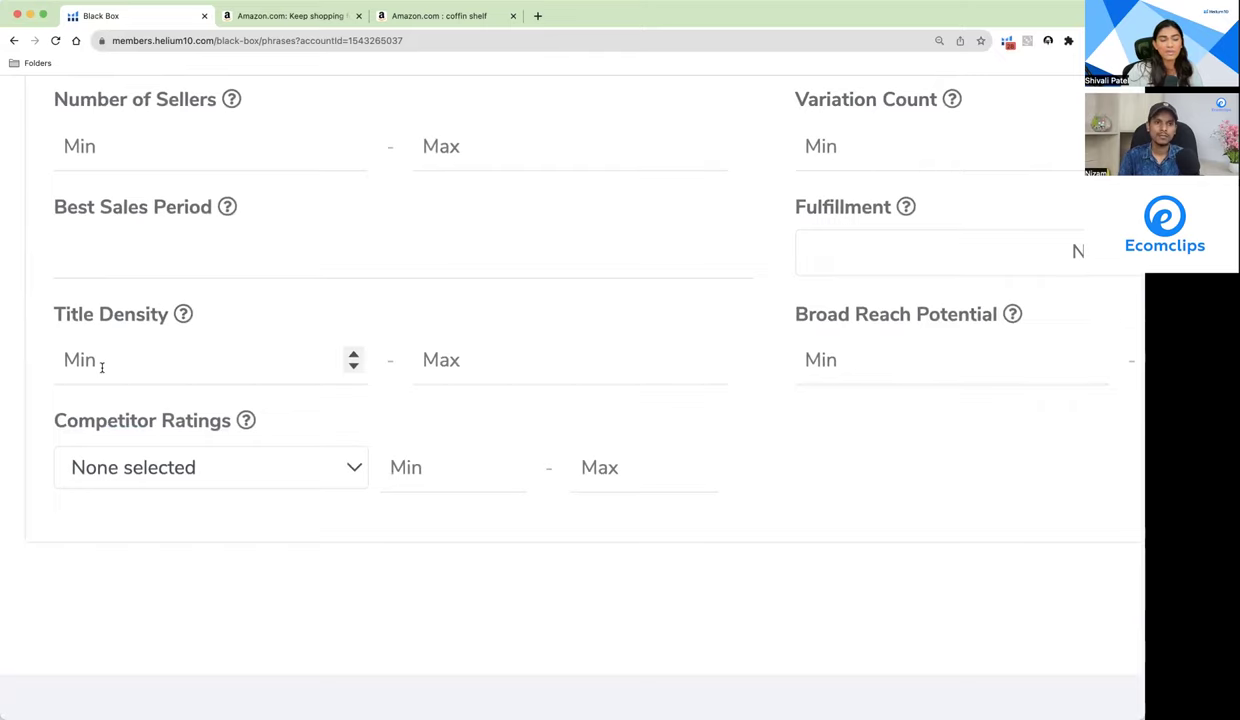
Step: Switch to the Amazon coffin shelf results, examine the listing titles on the page, and return to the Black Box keyword search
click(438, 17)
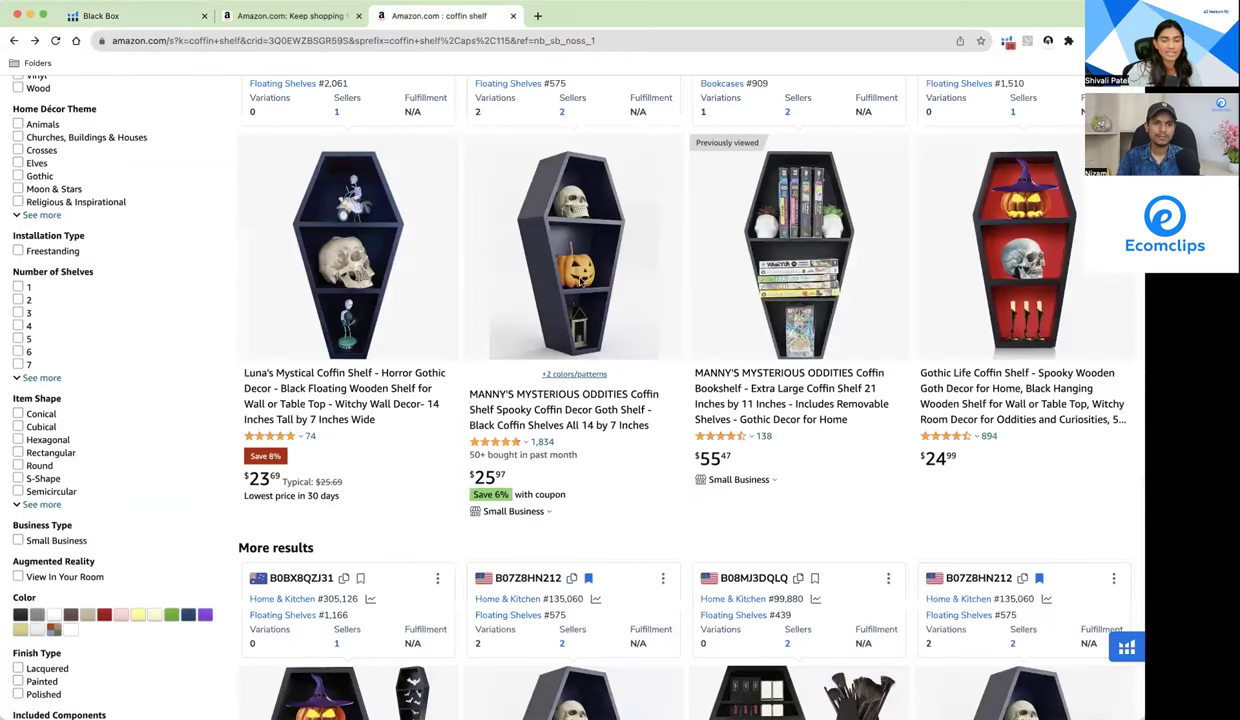
scroll(580, 282, up, 3)
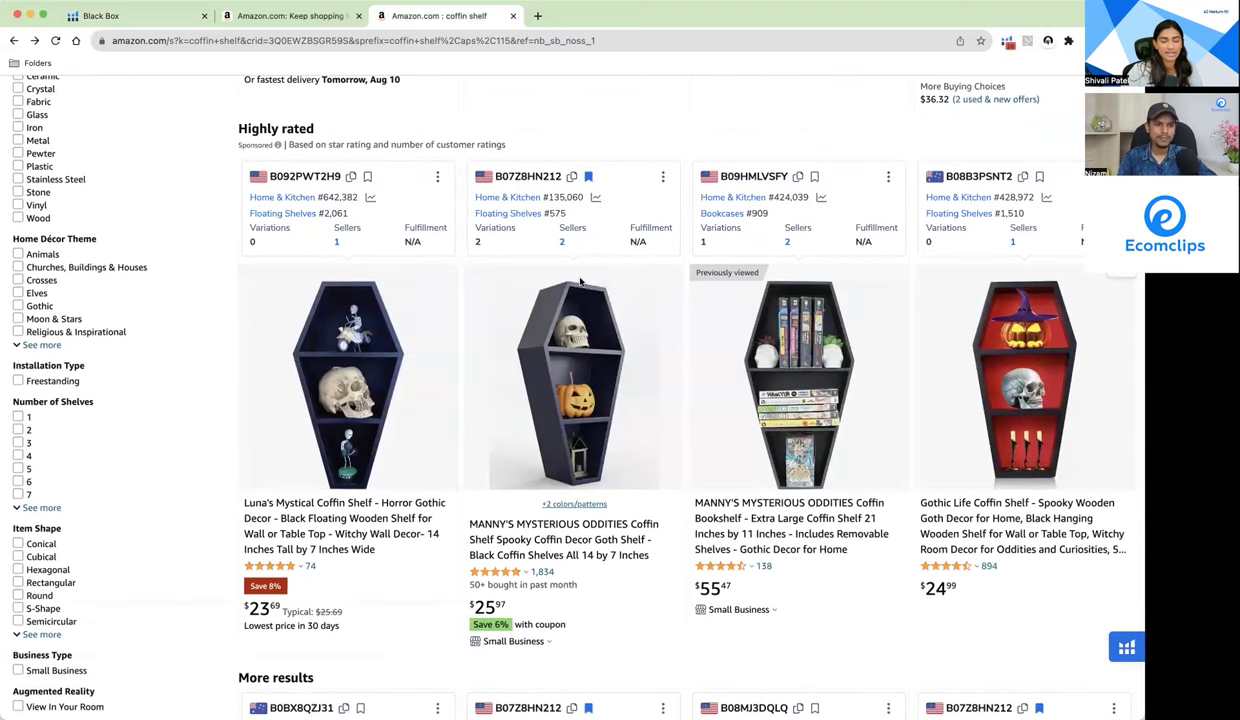
scroll(580, 282, up, 10)
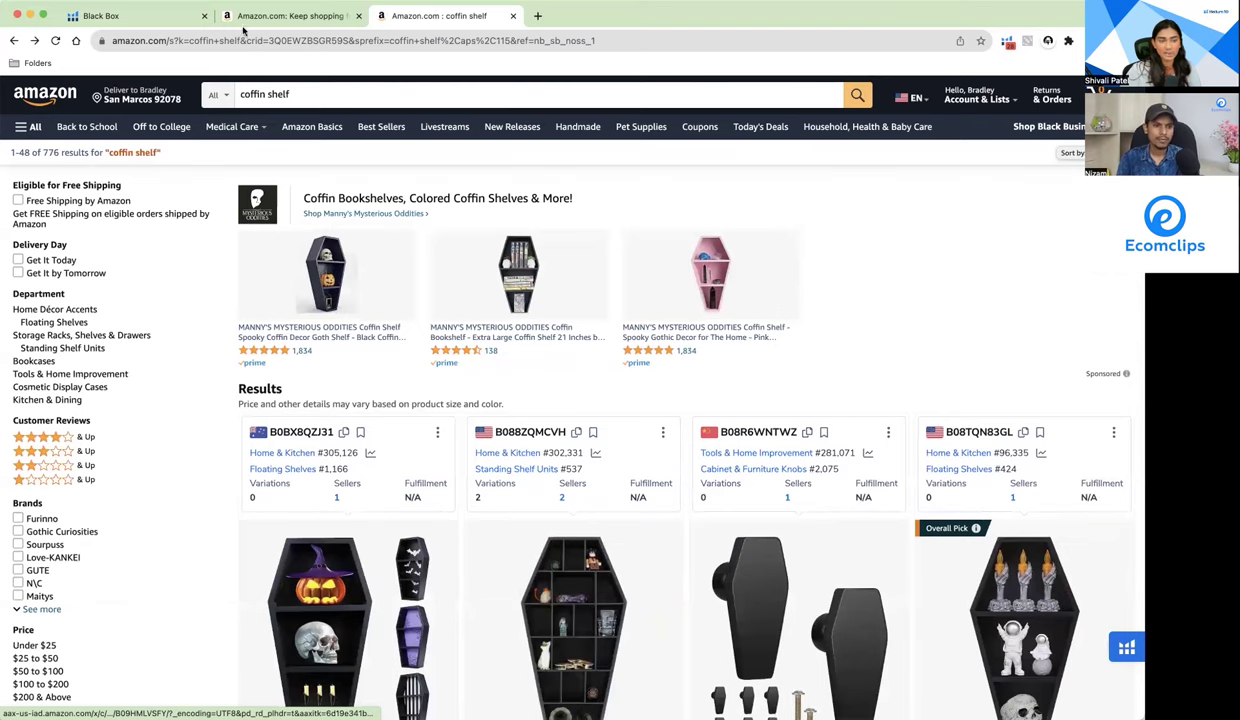
scroll(567, 376, down, 5)
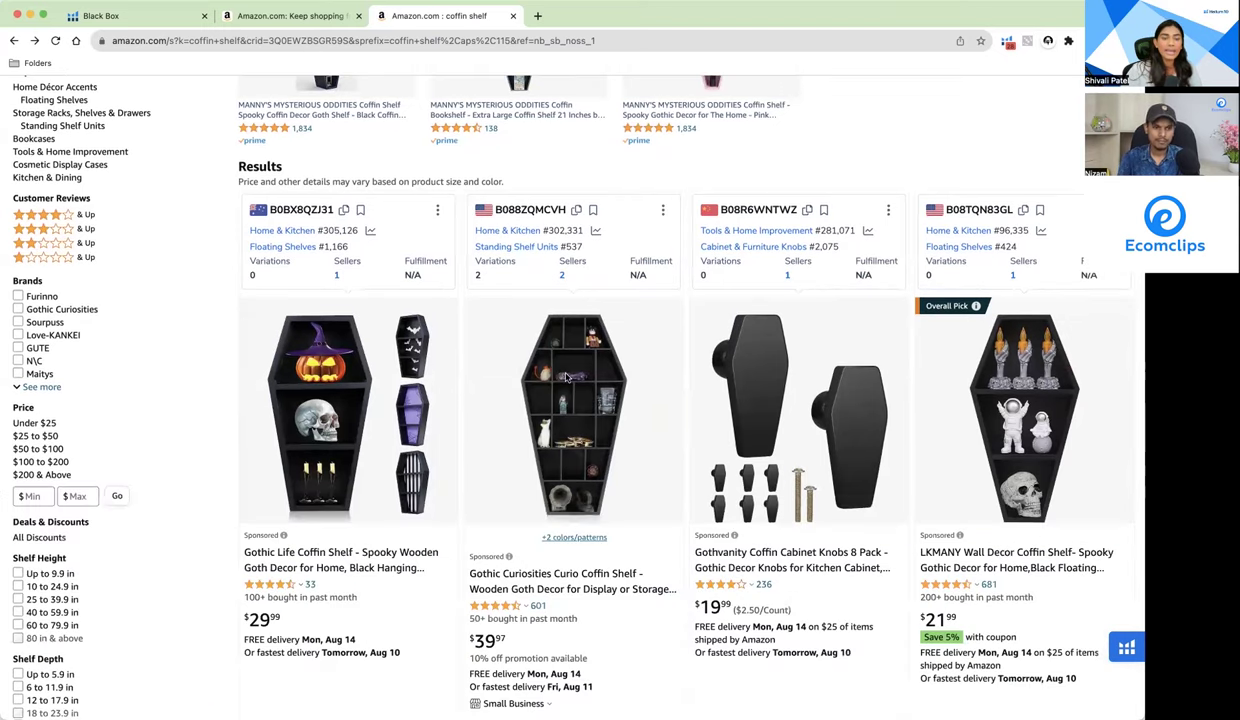
scroll(567, 376, down, 3)
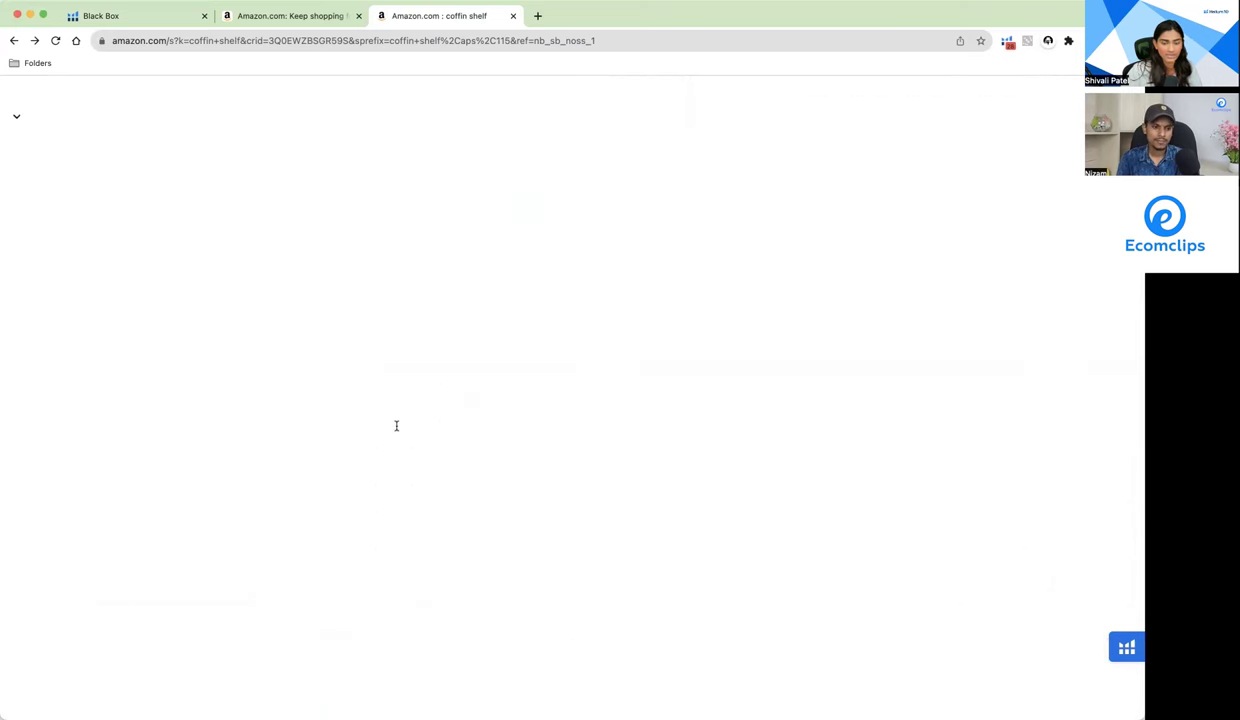
scroll(396, 426, up, 10)
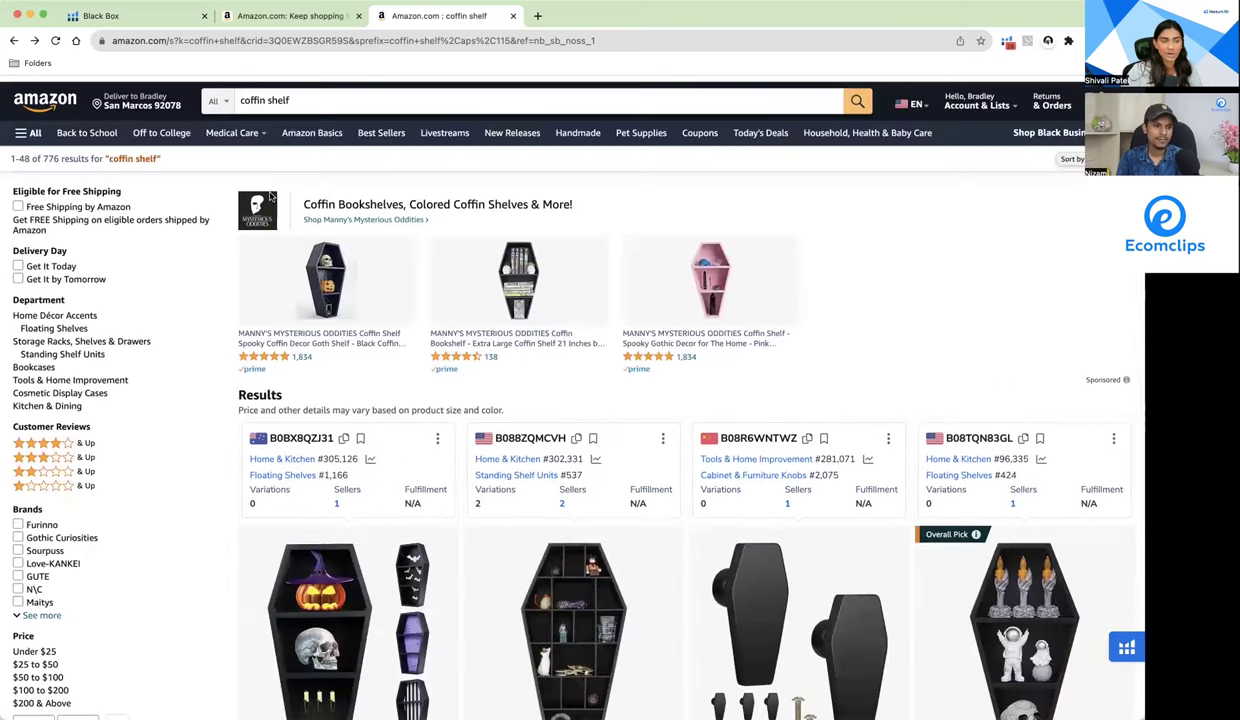
scroll(382, 276, down, 2)
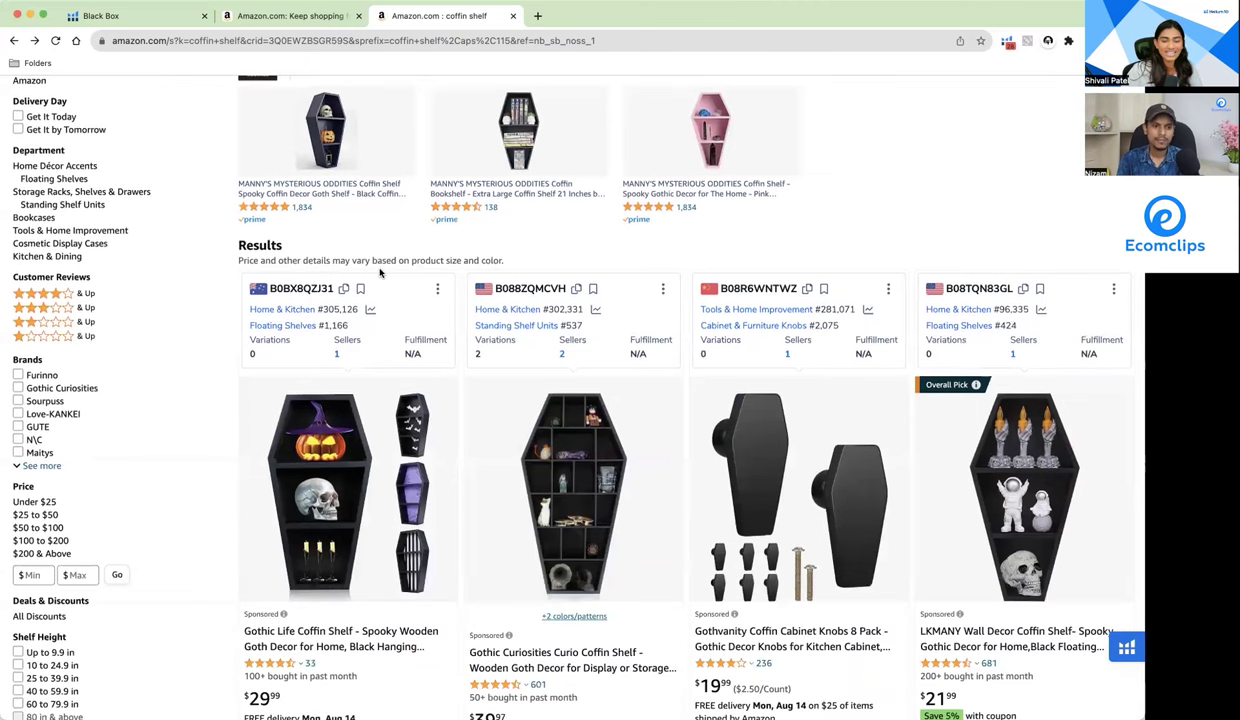
scroll(380, 272, down, 5)
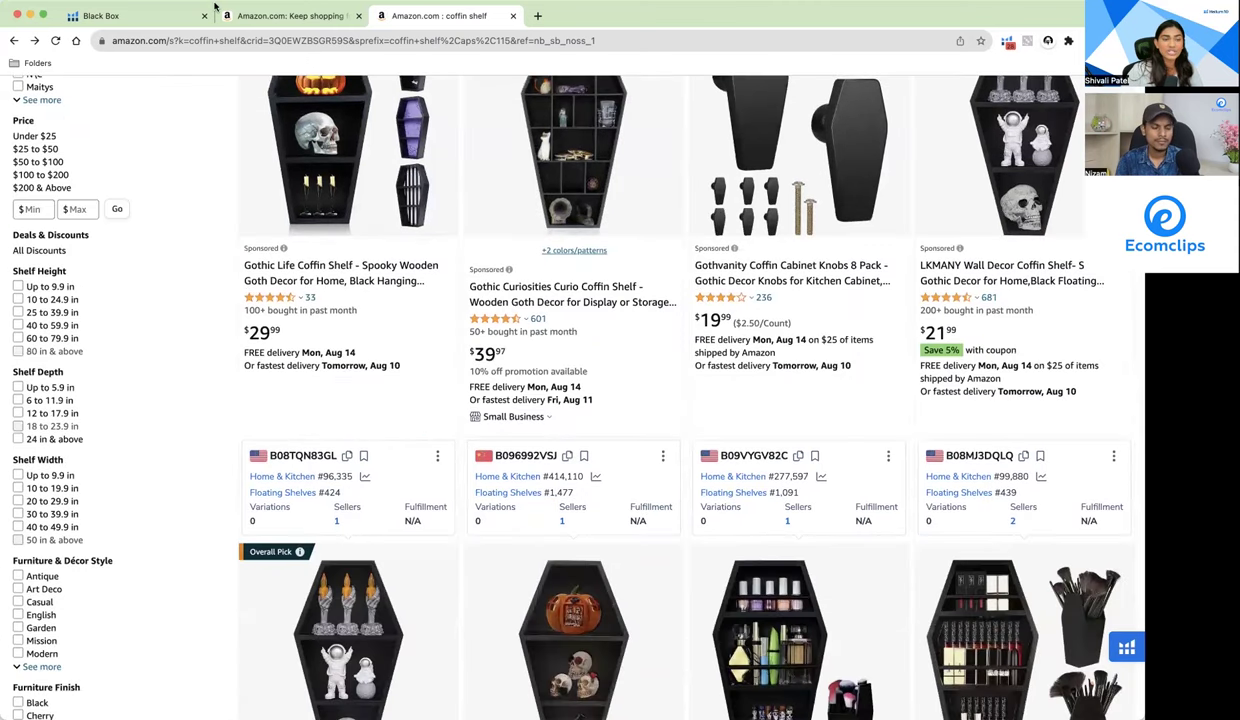
click(156, 18)
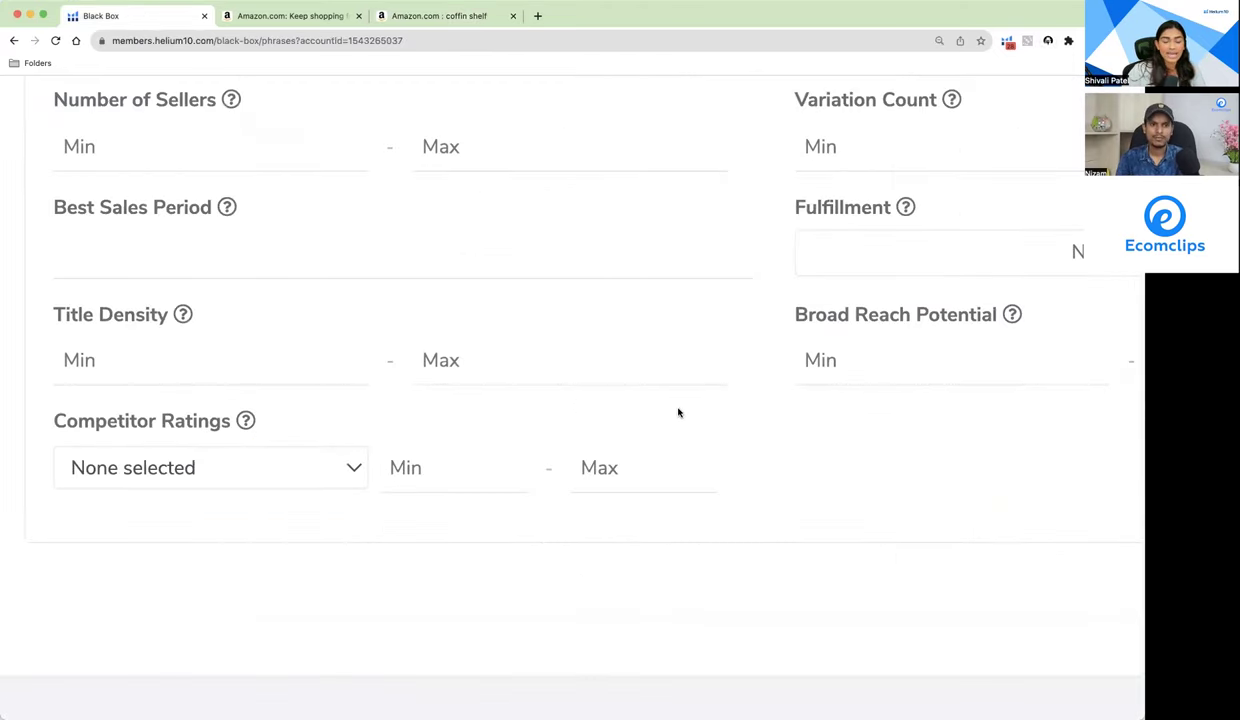
Step: Look over the advanced filters as a whole, and switch to the Amazon coffin shelf results to examine the listings
key(super+minus)
key(super+minus)
key(super+minus)
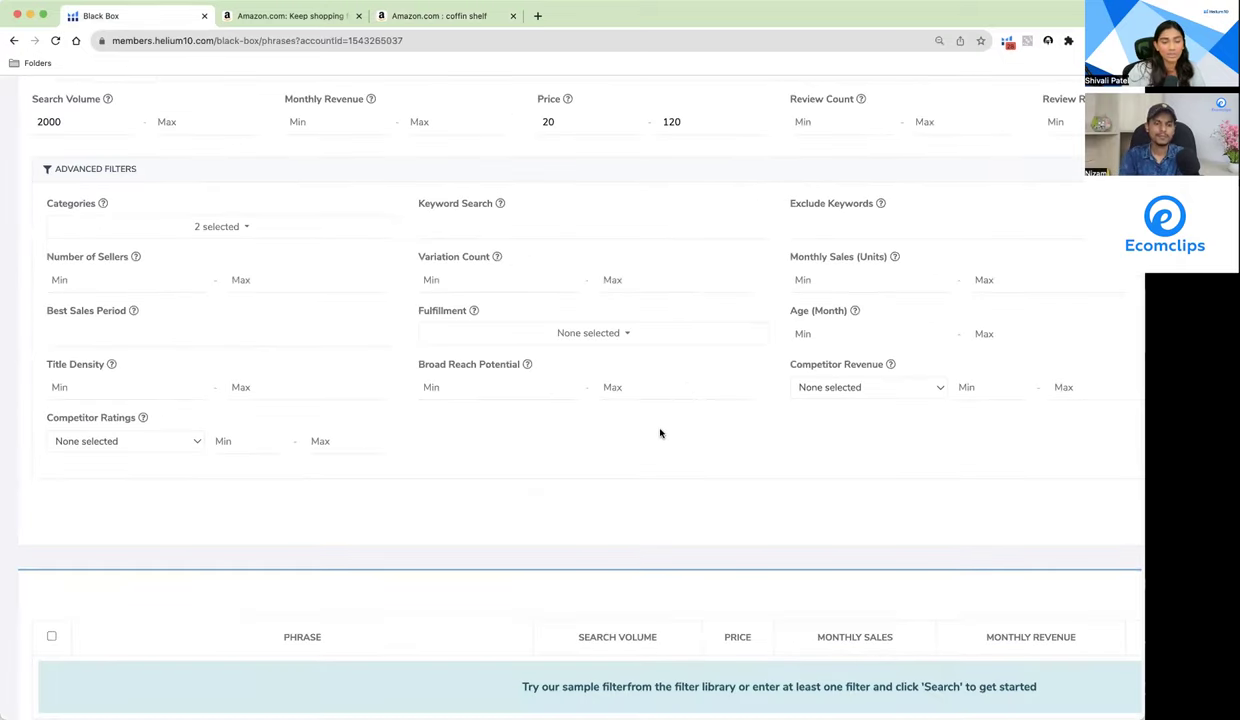
scroll(660, 433, right, 3)
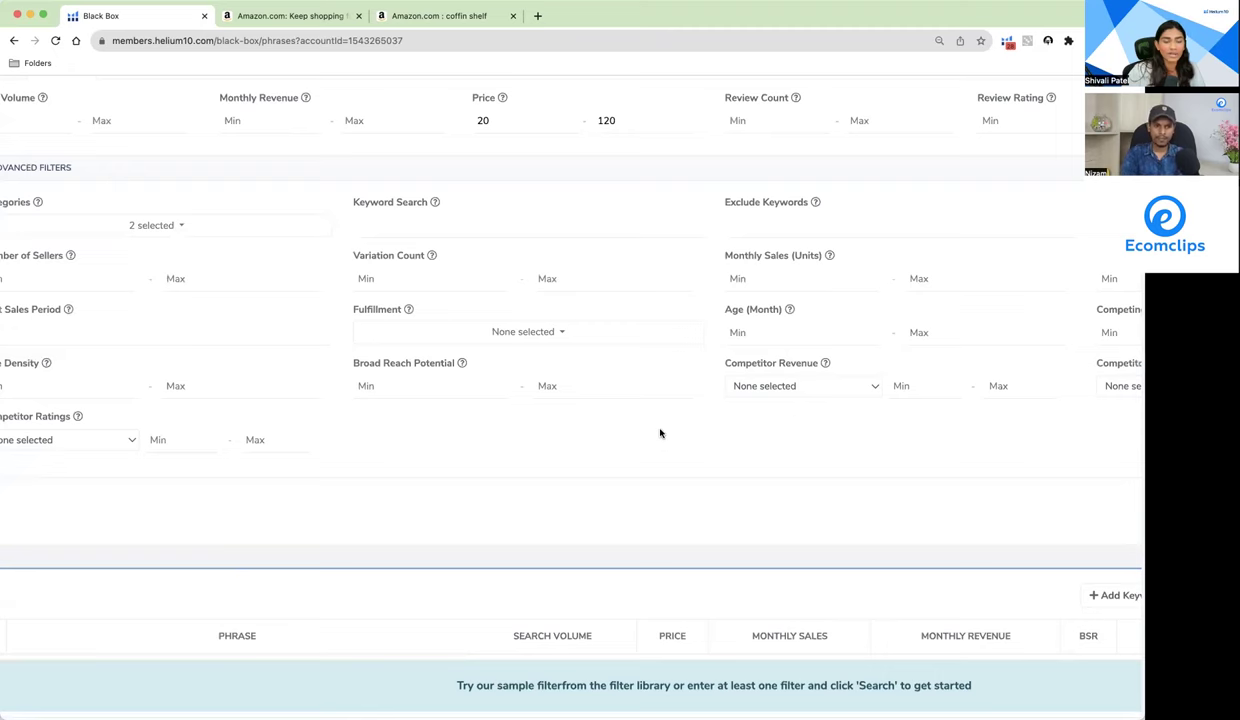
key(super+minus)
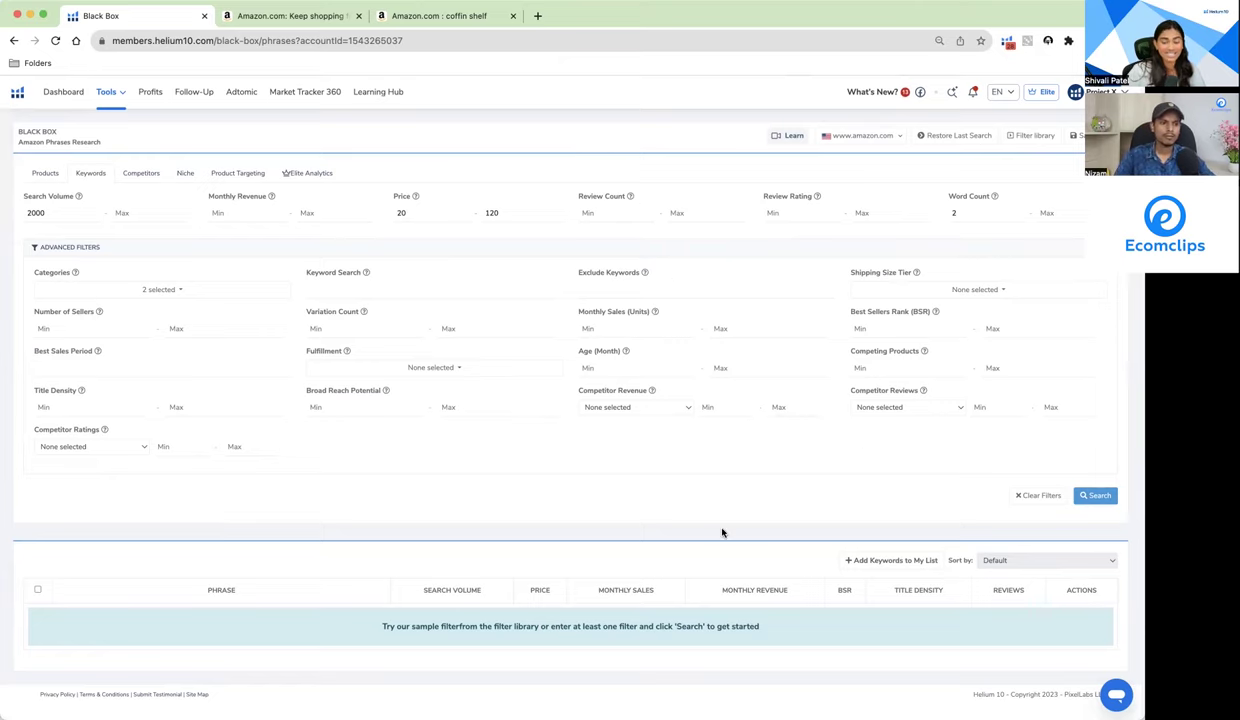
click(419, 20)
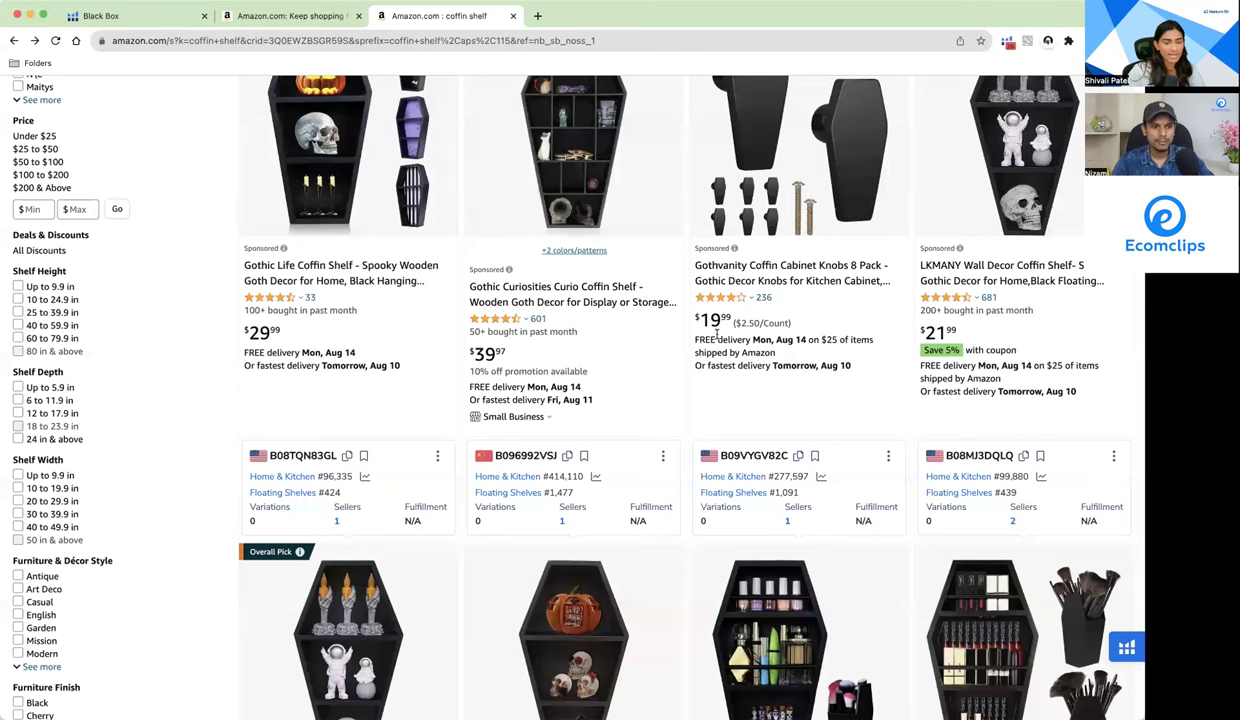
scroll(717, 333, down, 5)
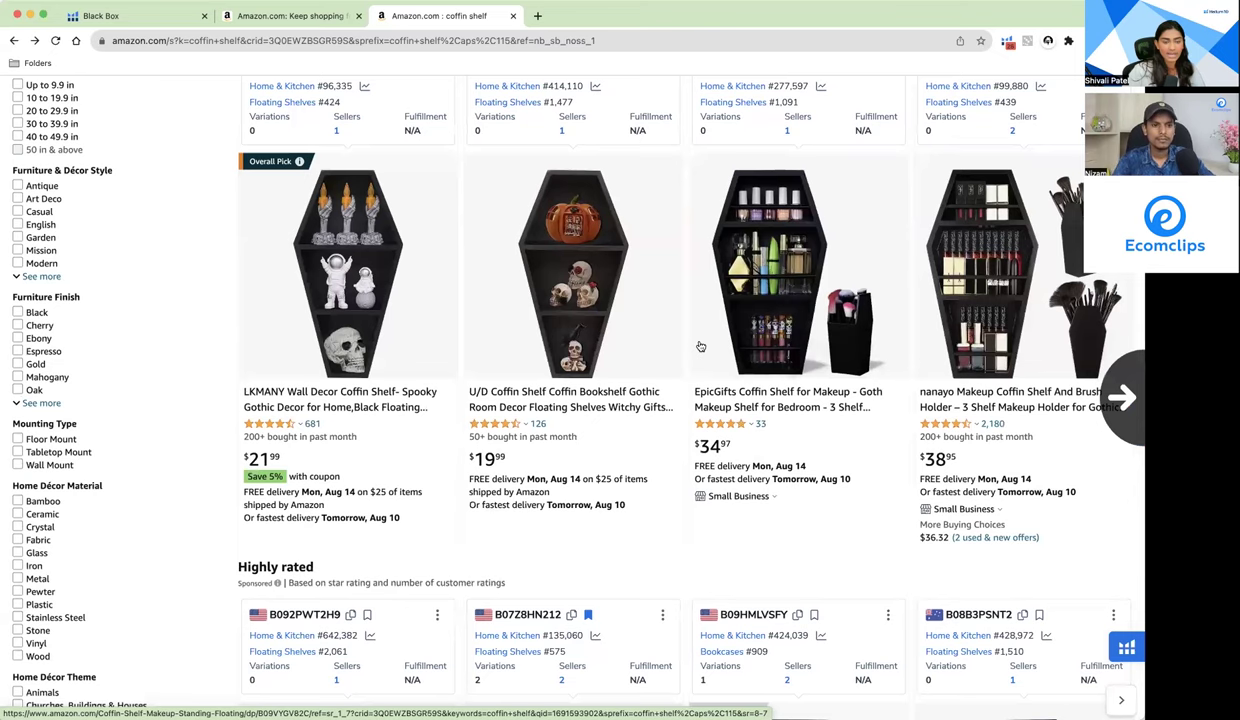
Step: Search Amazon again for "coffin shelf", examine the listings' review counts, and return to the Black Box keyword search
click(968, 314)
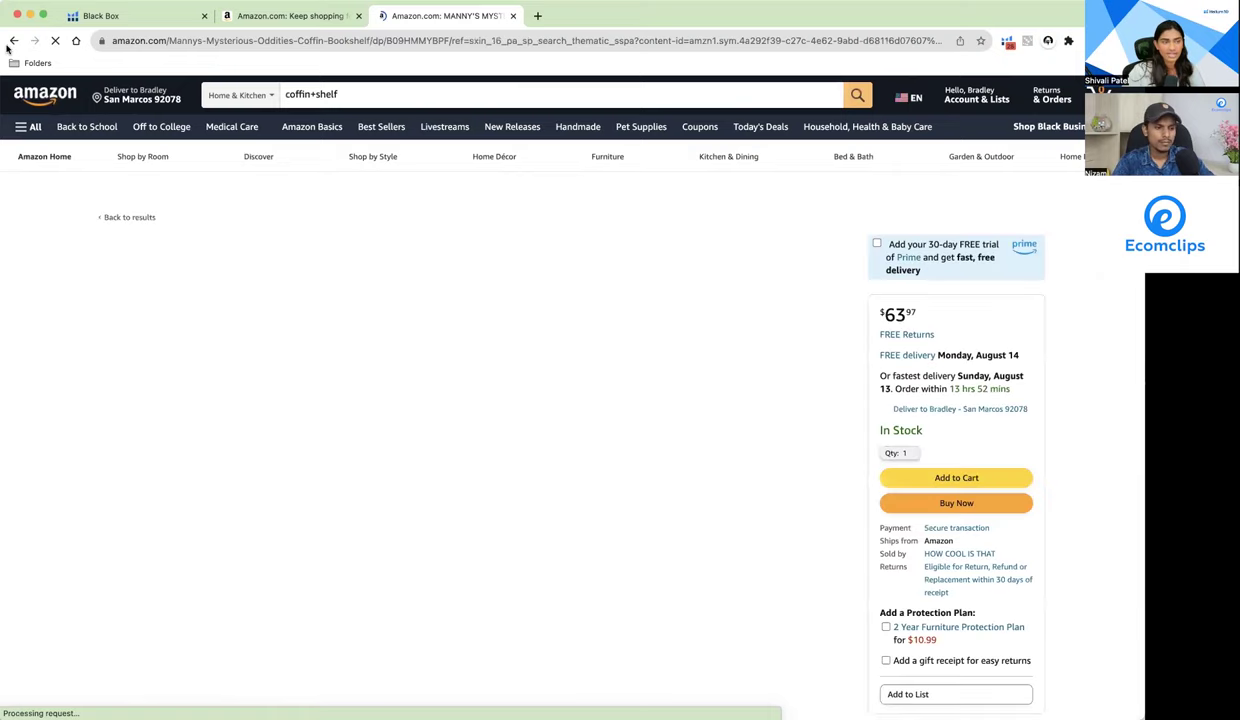
scroll(231, 374, up, 5)
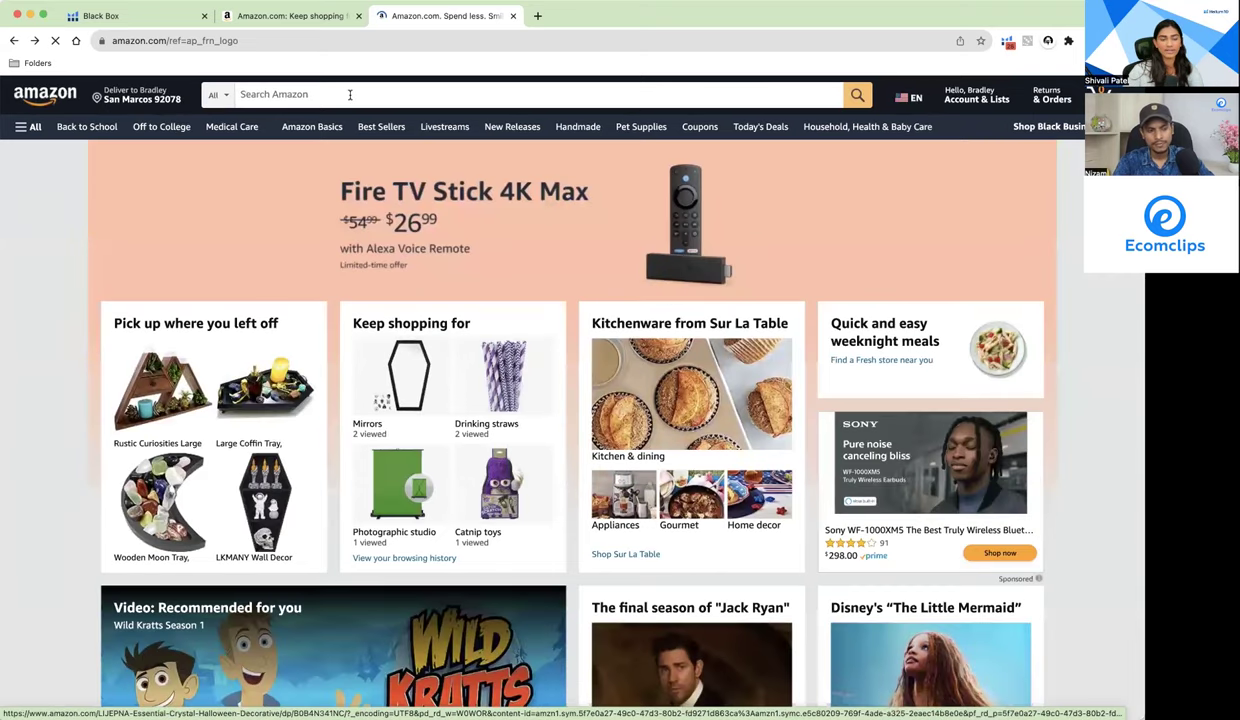
click(350, 94)
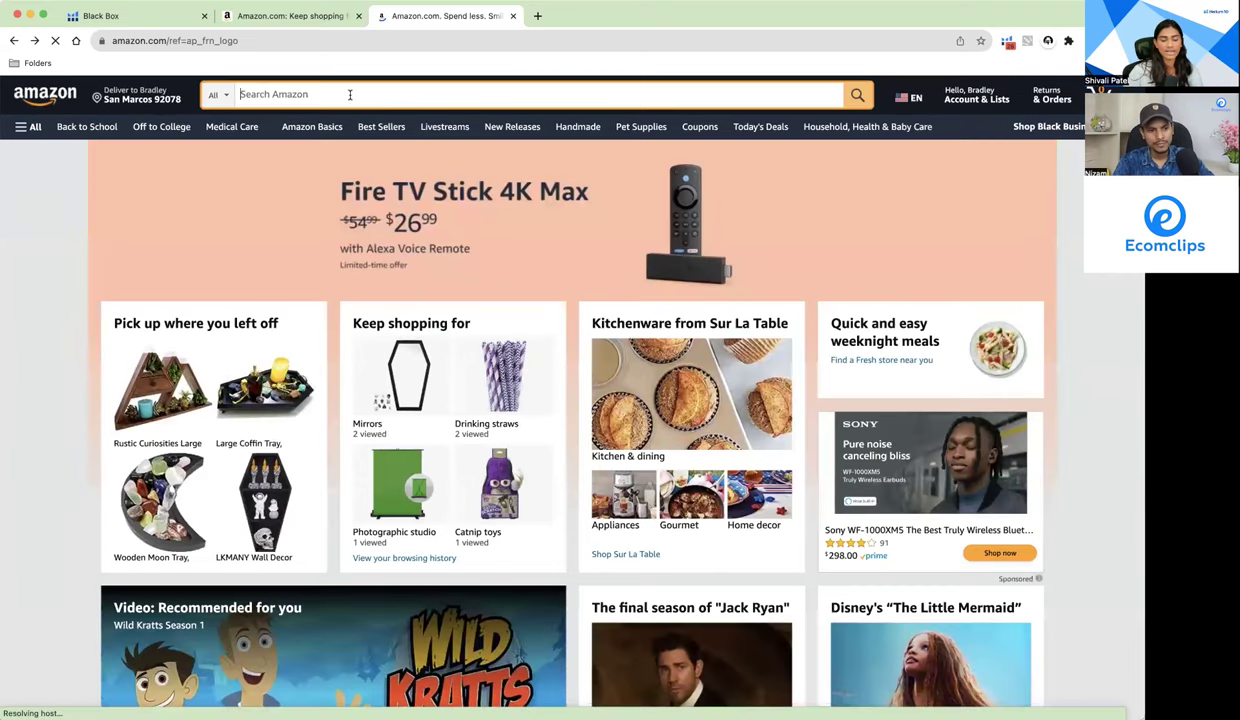
text(co)
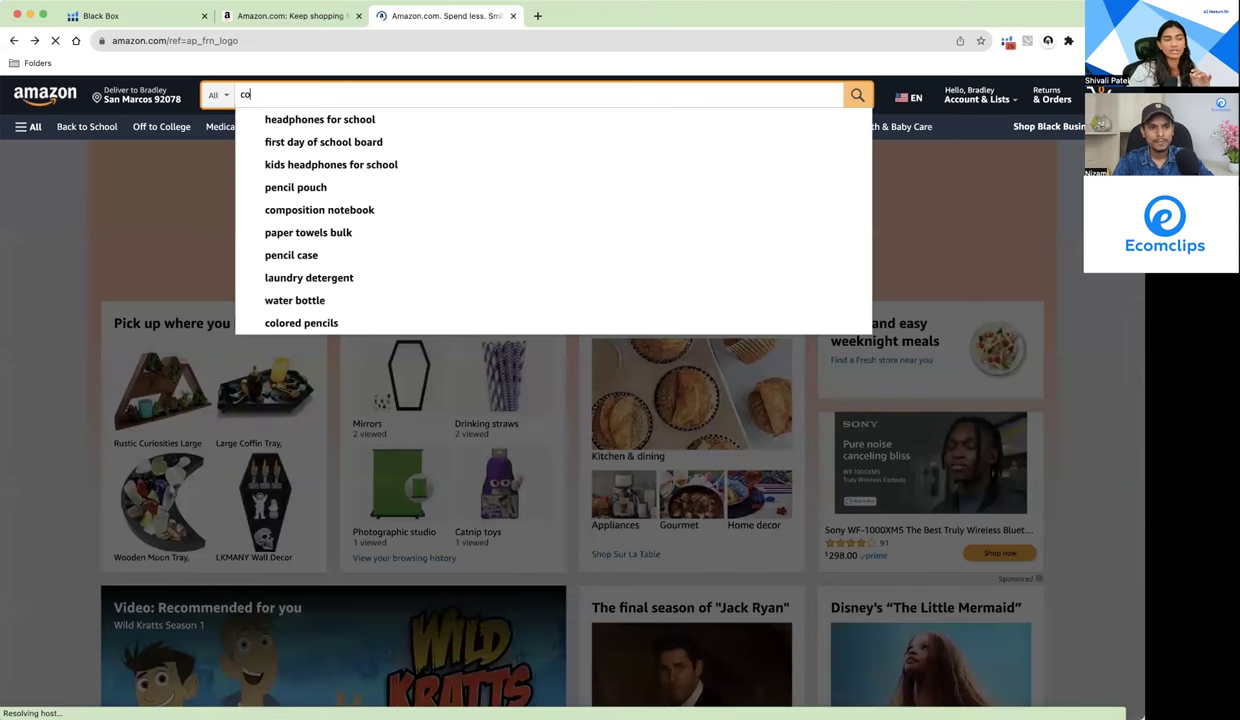
text(ffin shelf)
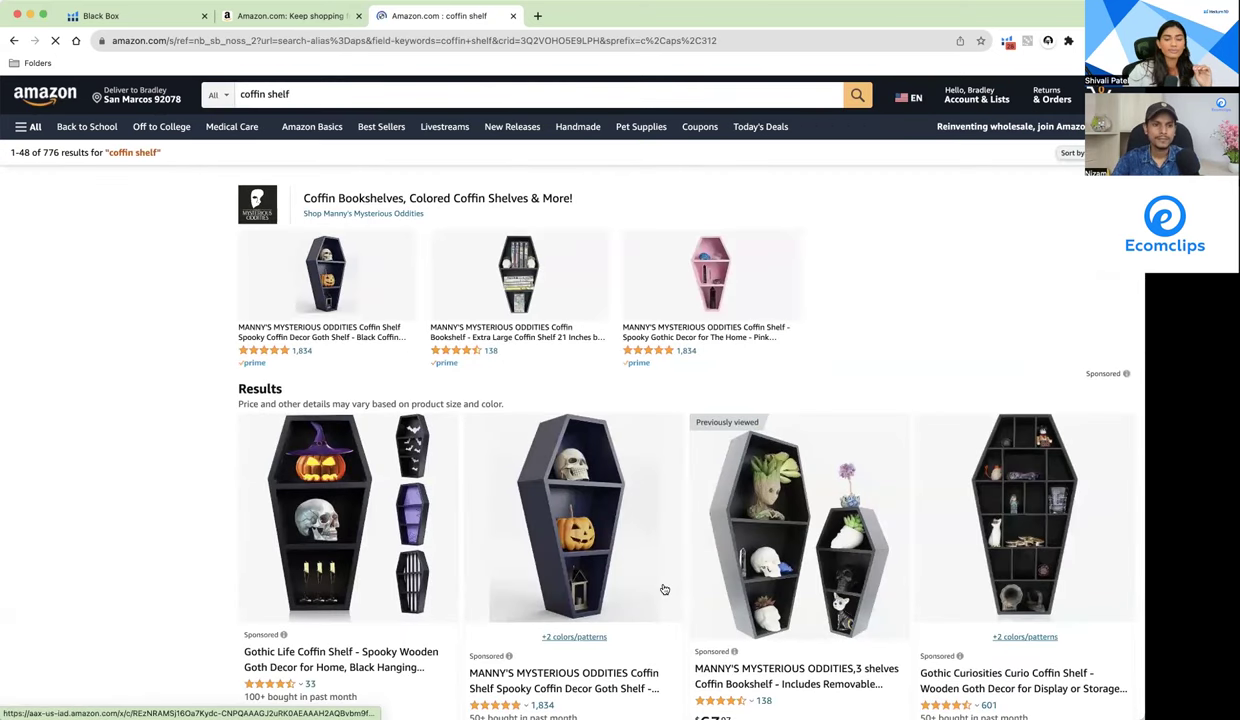
scroll(664, 589, down, 6)
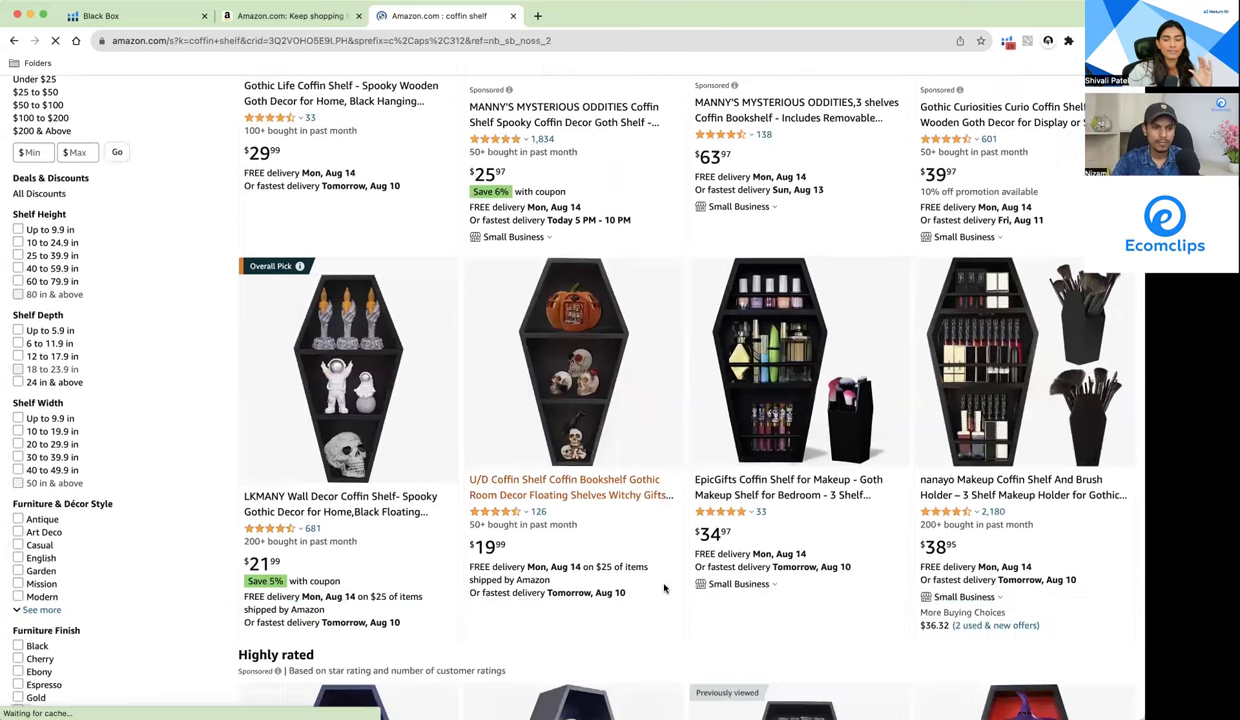
scroll(268, 268, down, 3)
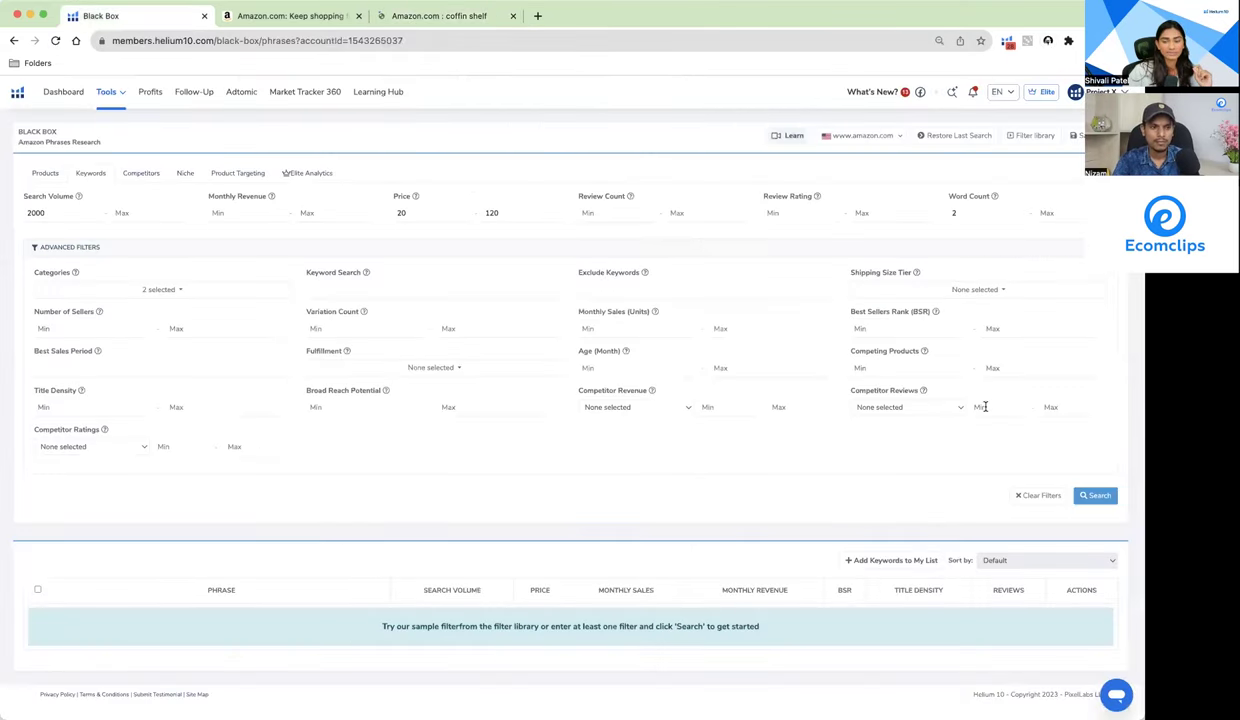
Step: Set the Competitor Reviews filter to "Less than 150" with a minimum of 2, and run the keyword search
click(920, 413)
click(916, 450)
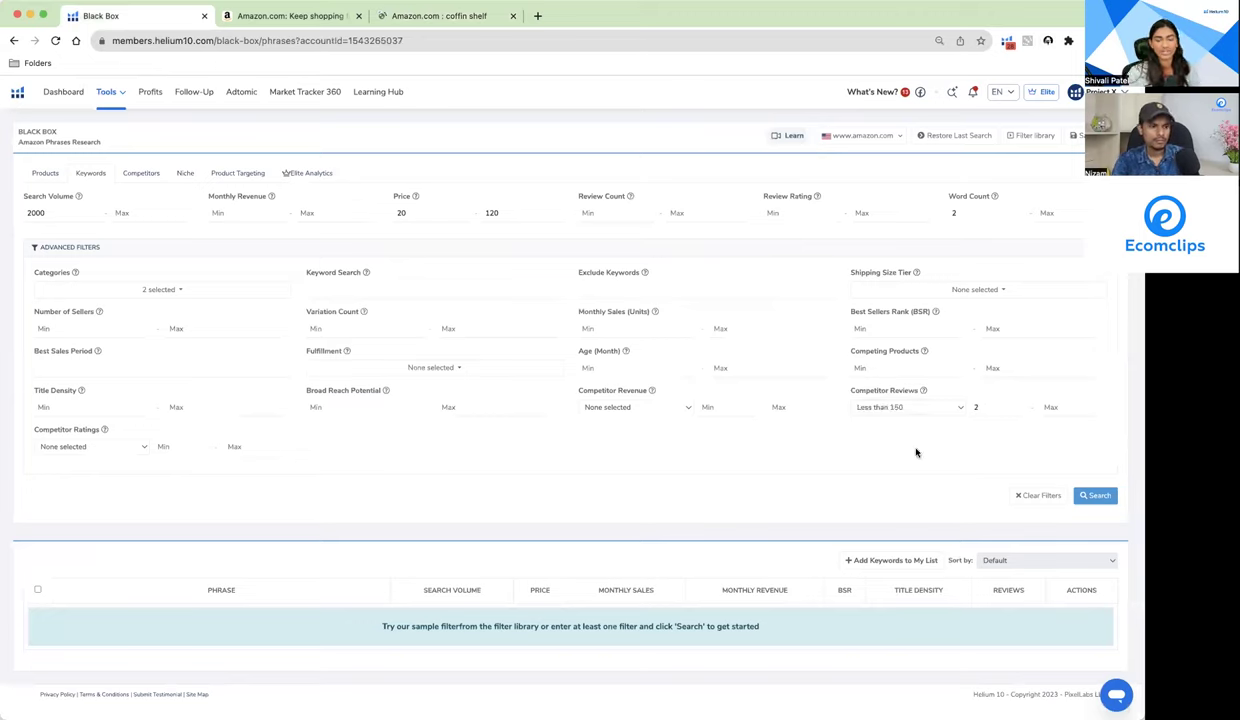
click(800, 405)
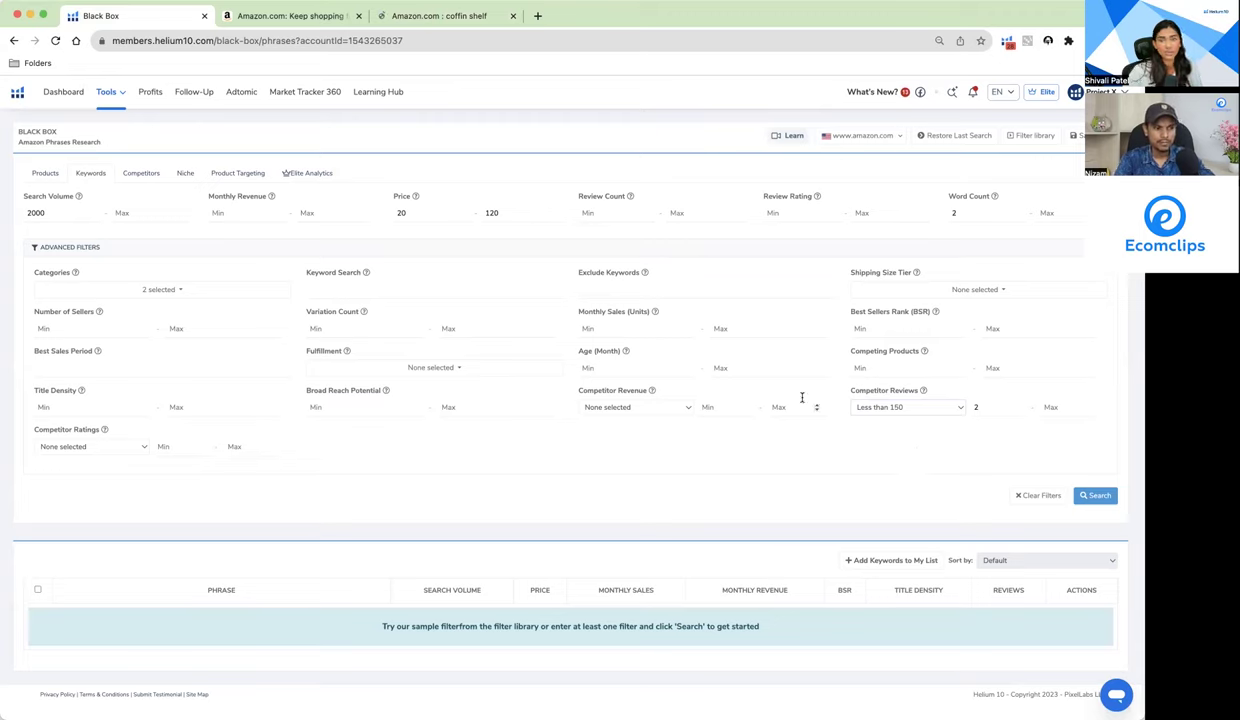
click(655, 410)
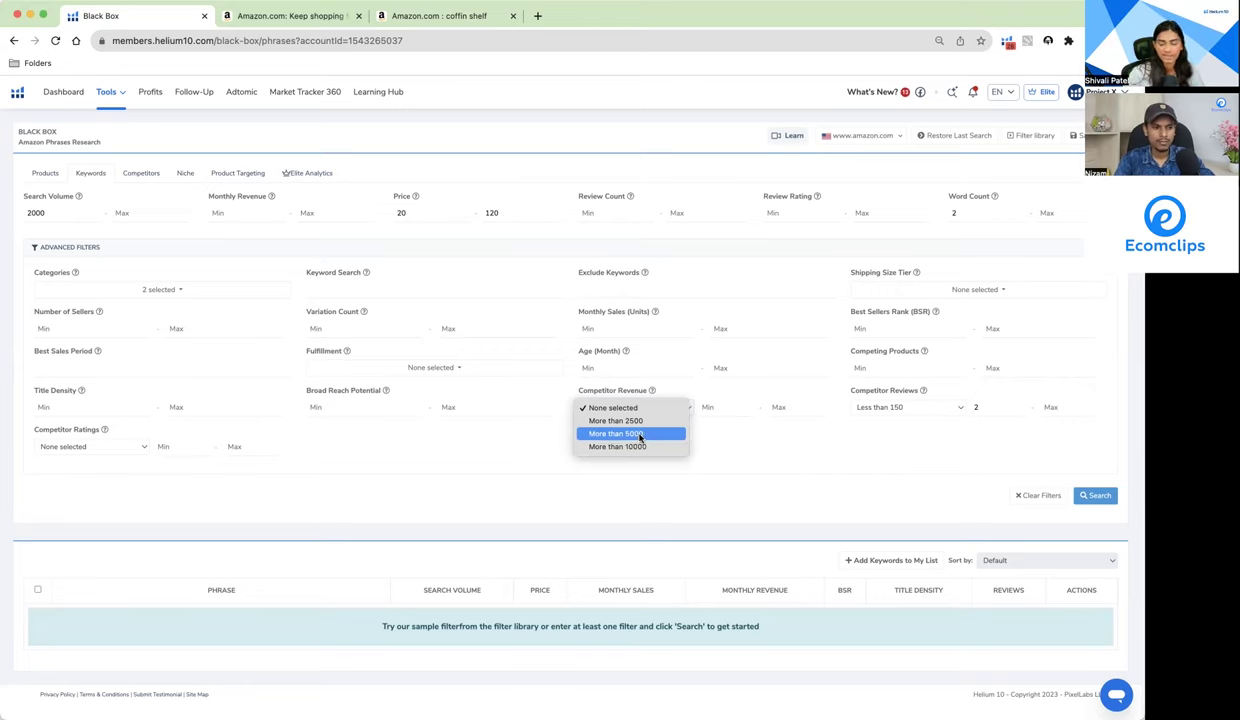
click(756, 450)
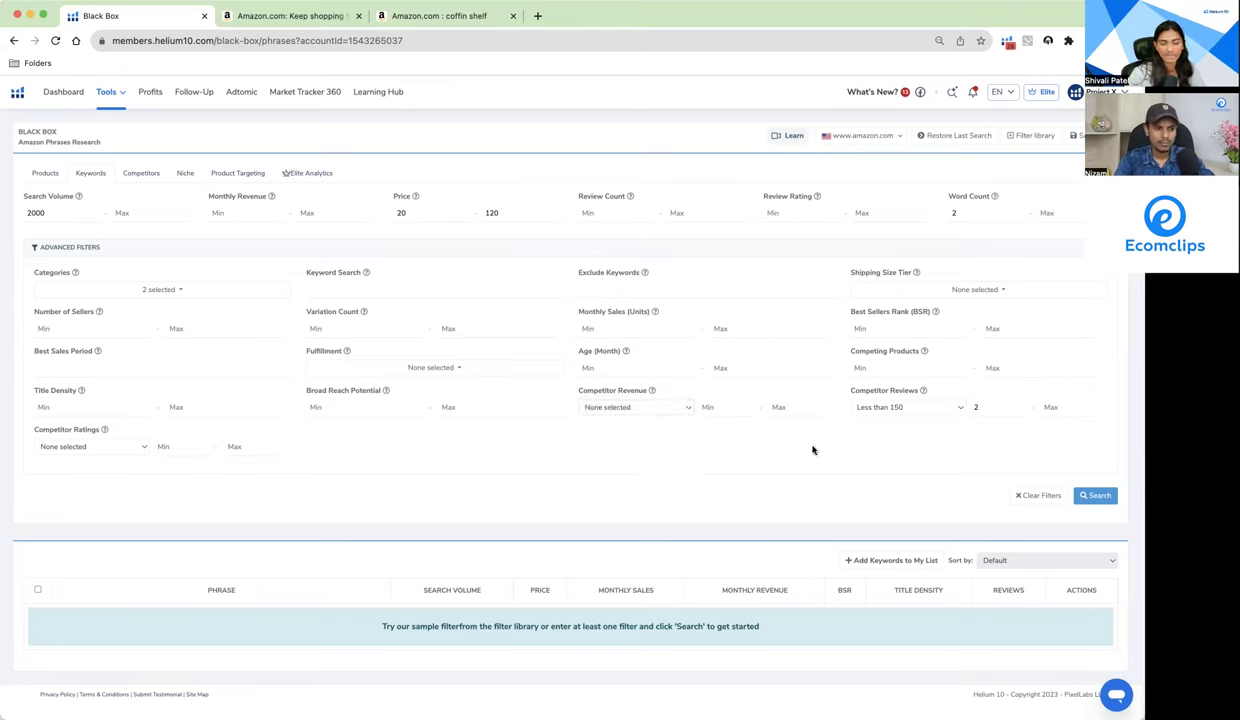
click(1095, 497)
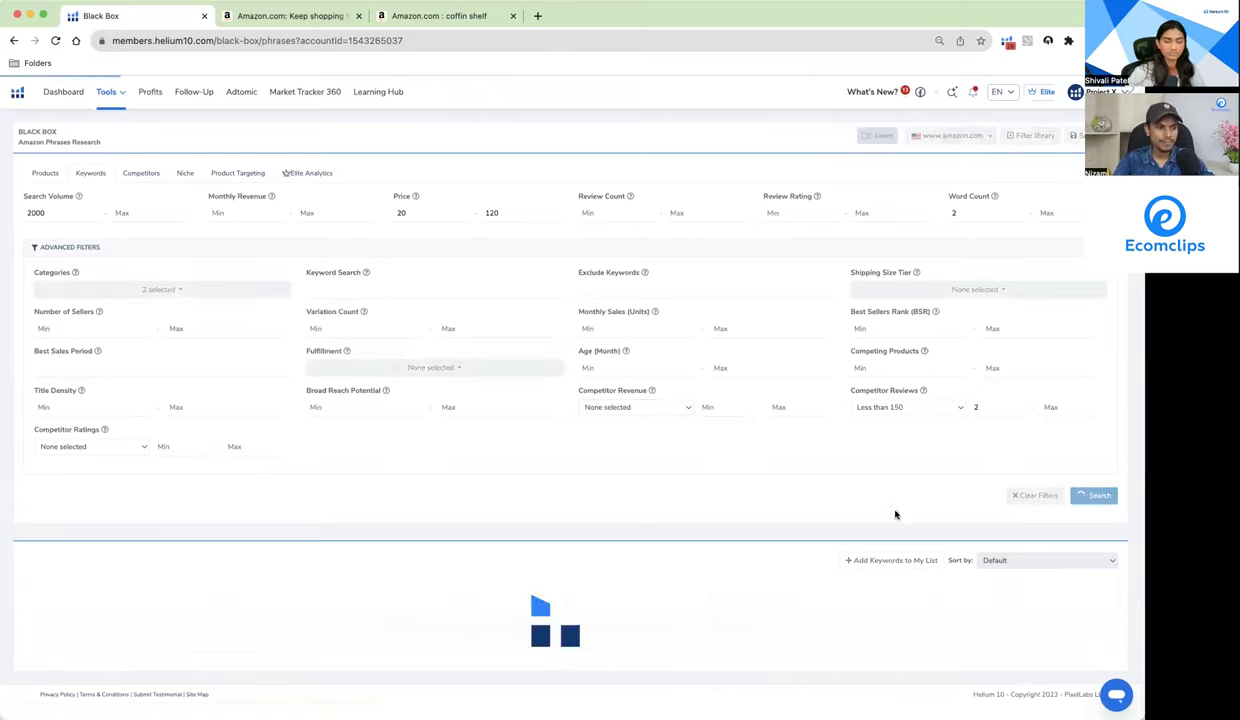
scroll(894, 512, down, 5)
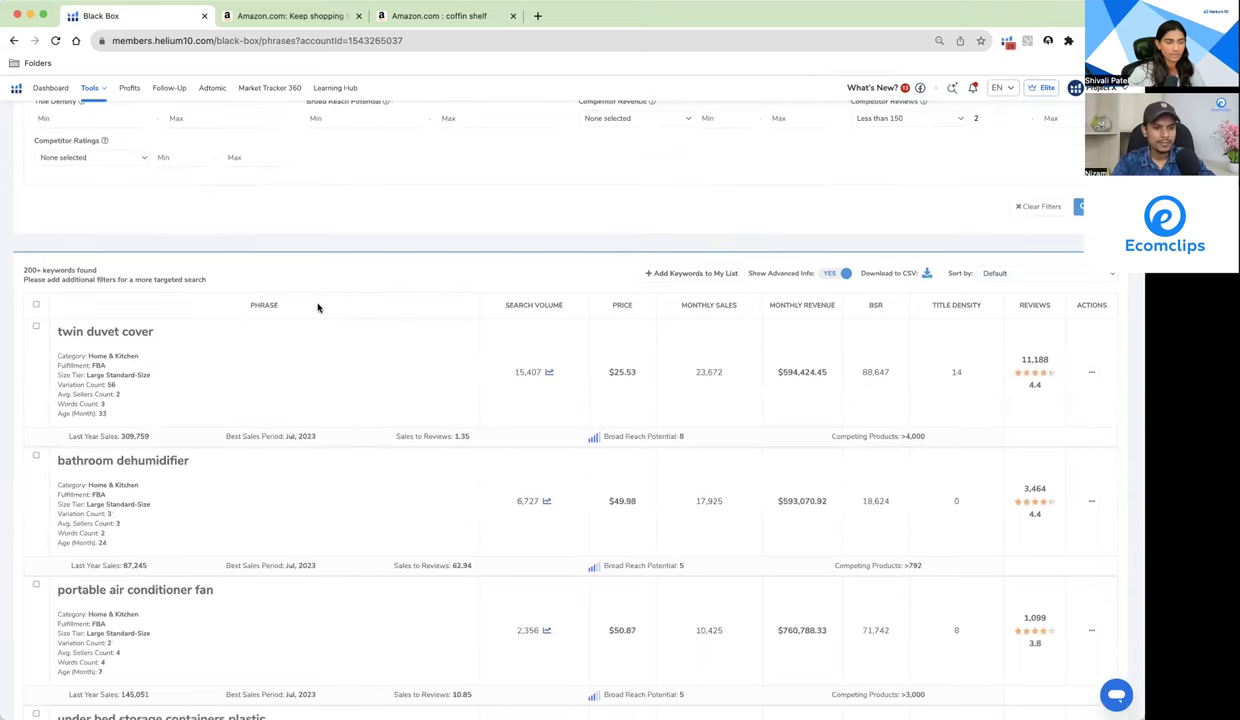
Step: Examine the found keyword phrases and their category, fulfillment, size tier and word count details alongside the applied filters
key(super+equal)
key(super+equal)
key(super+equal)
key(super+equal)
key(super+equal)
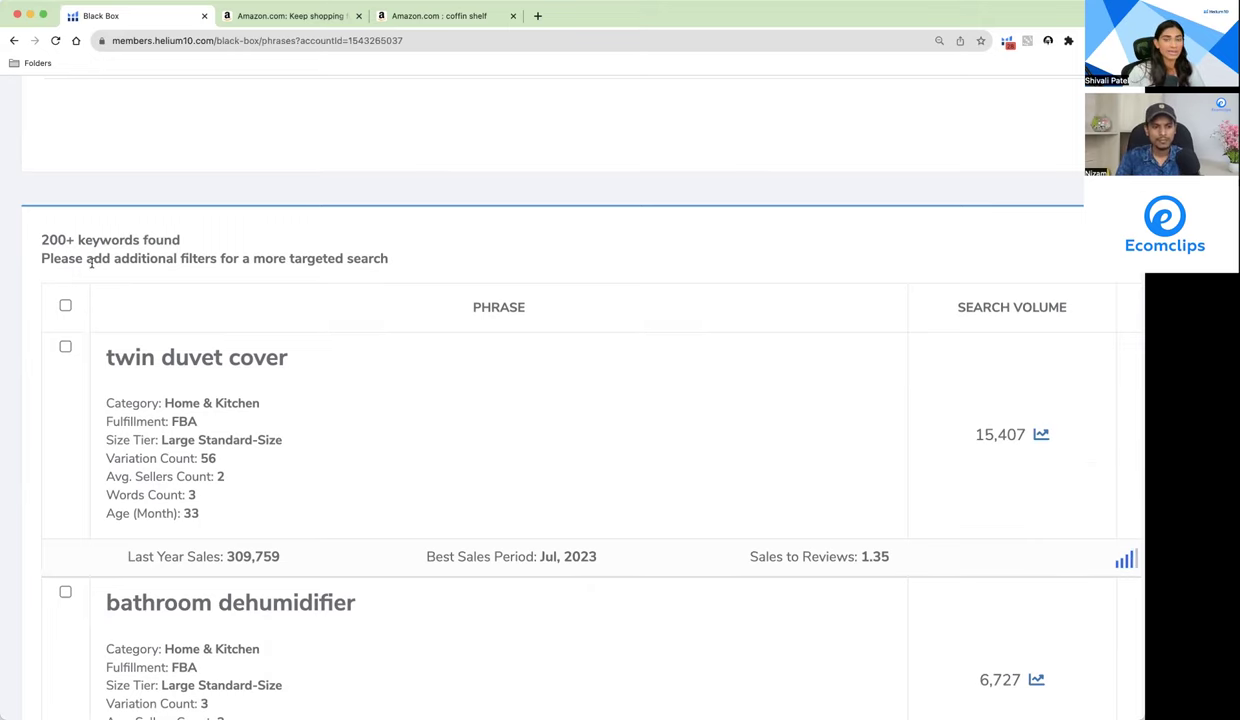
scroll(91, 262, down, 3)
scroll(266, 200, up, 5)
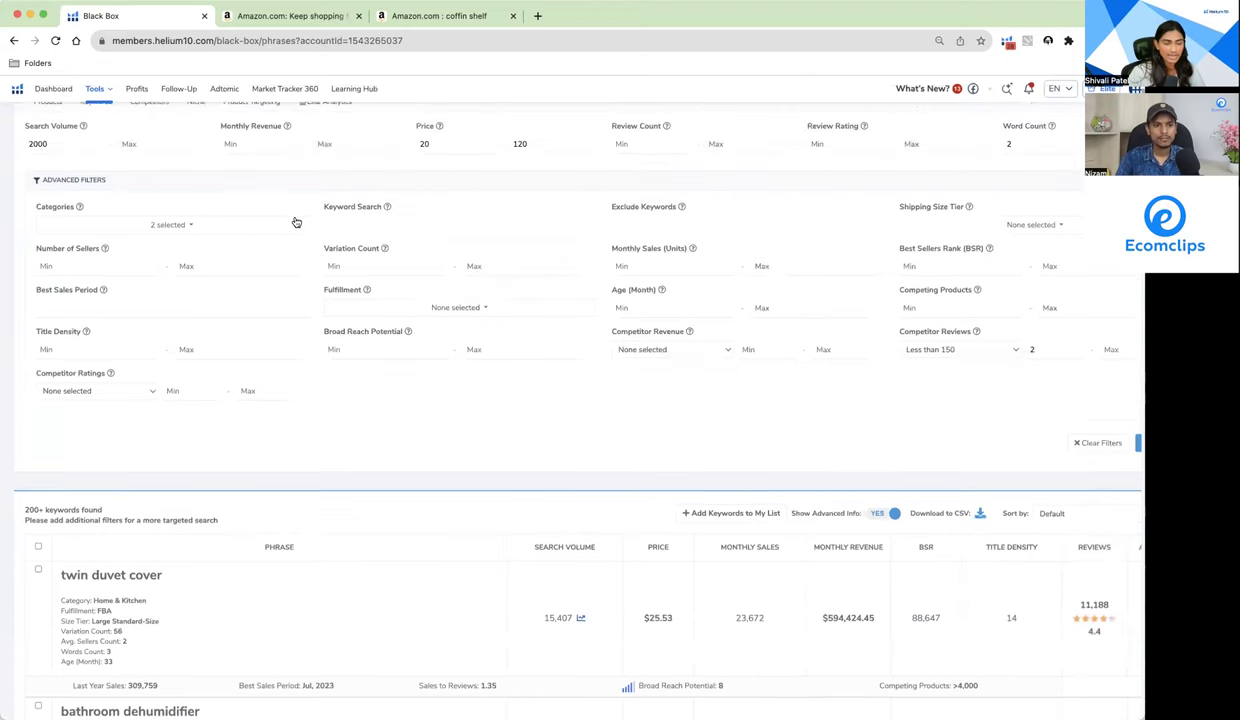
scroll(296, 222, up, 2)
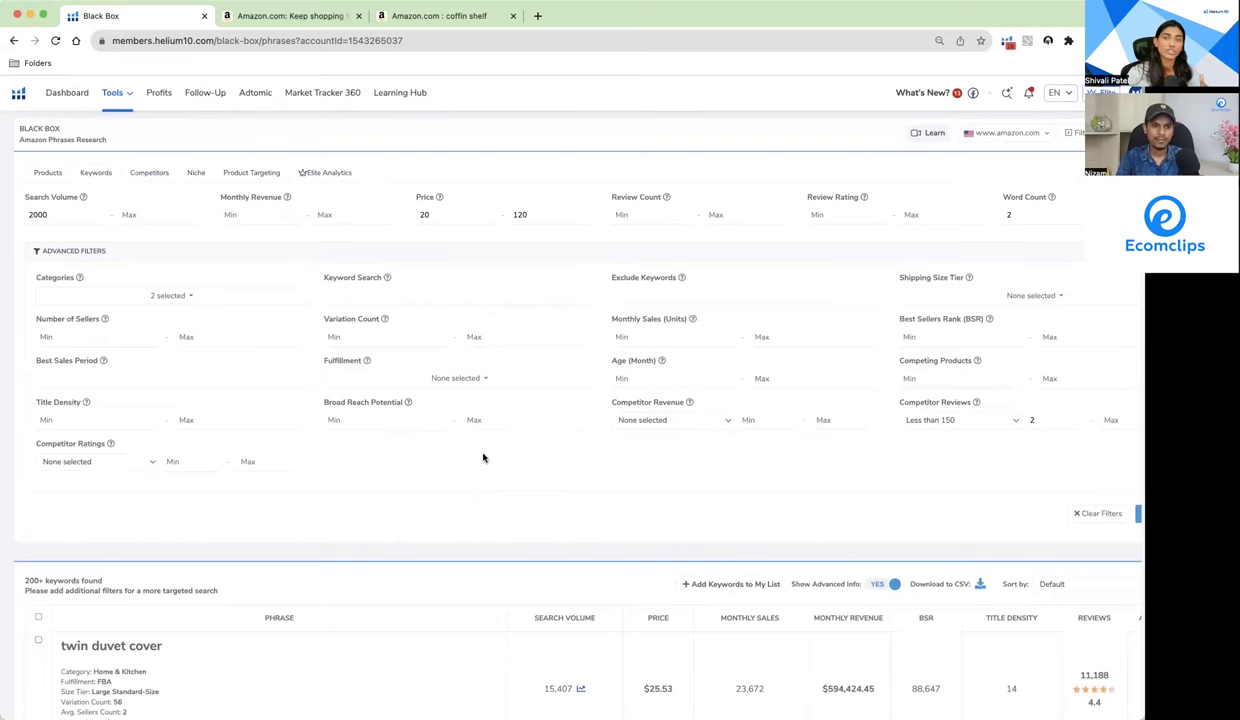
scroll(483, 458, down, 5)
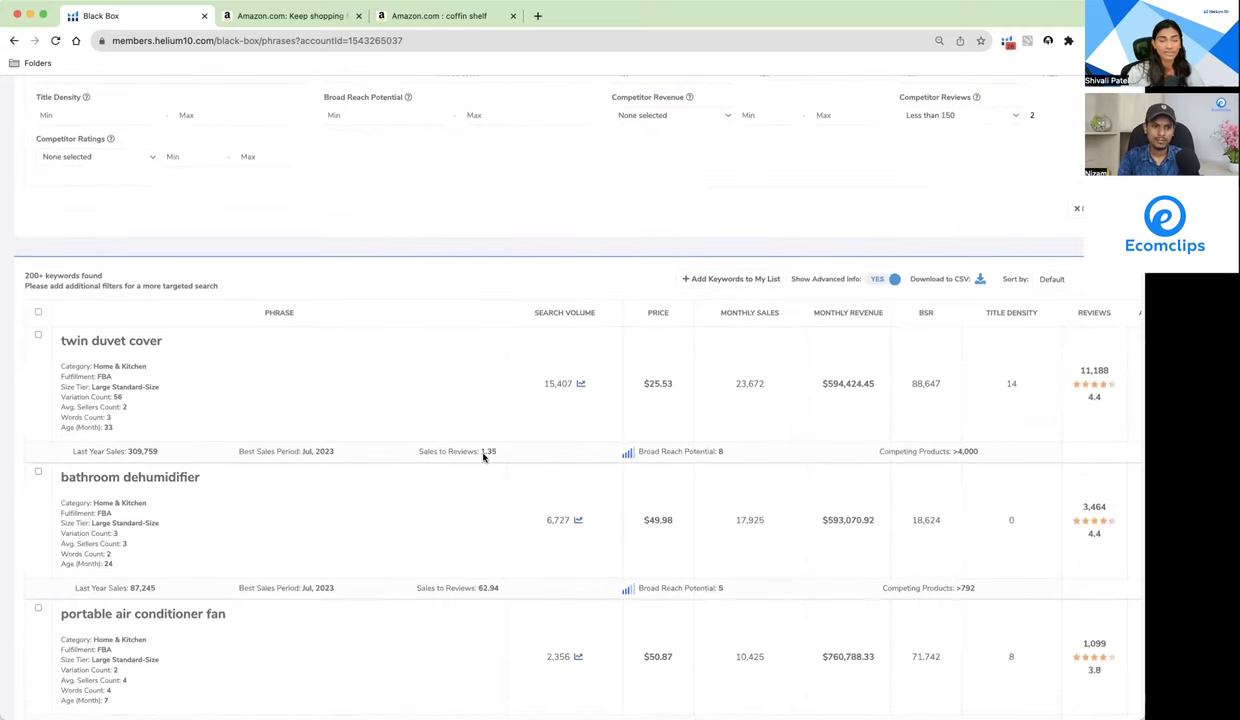
scroll(483, 458, down, 1)
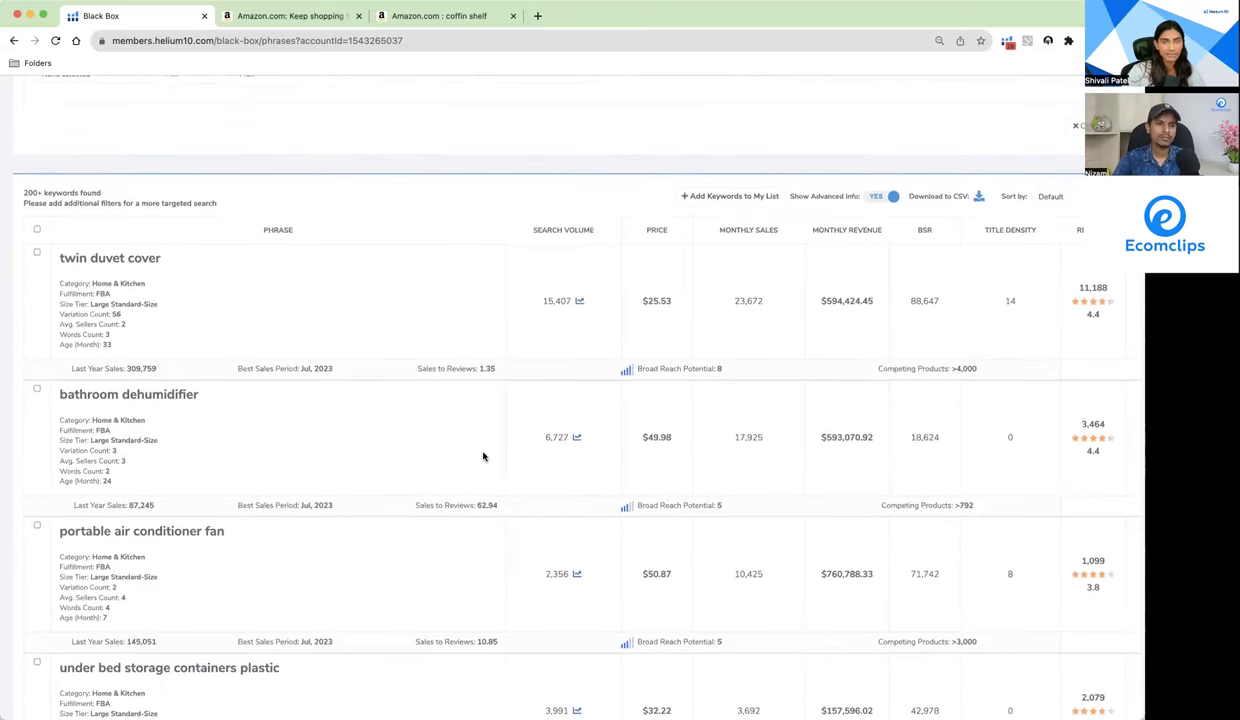
scroll(483, 457, down, 1)
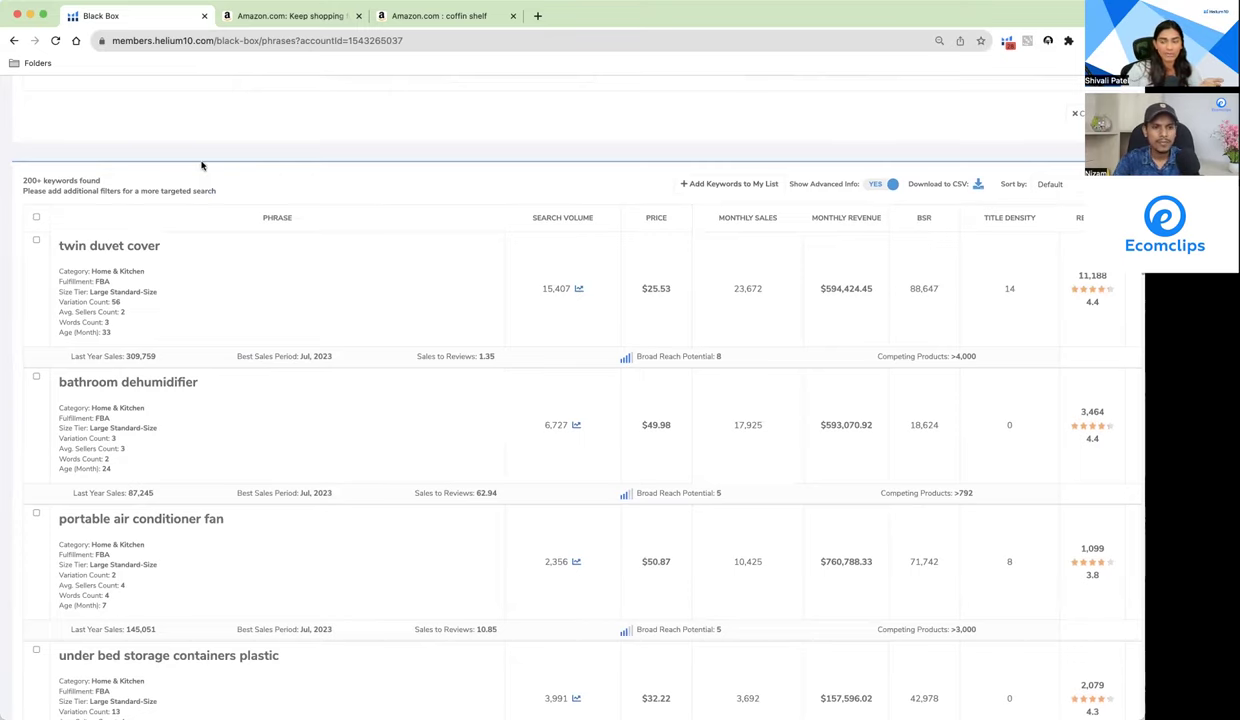
scroll(205, 260, down, 3)
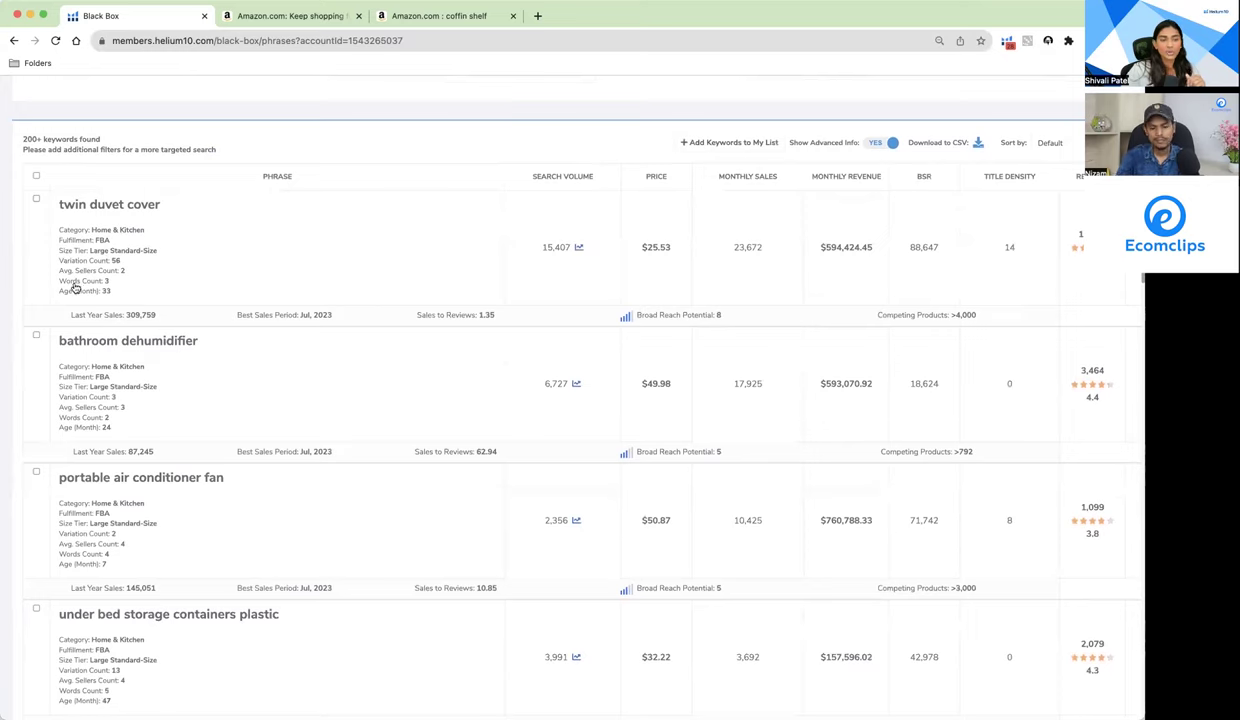
Step: View the all-time search volume history for "twin duvet cover", inspecting the stretch from early 2021 to early 2022 in detail
click(578, 249)
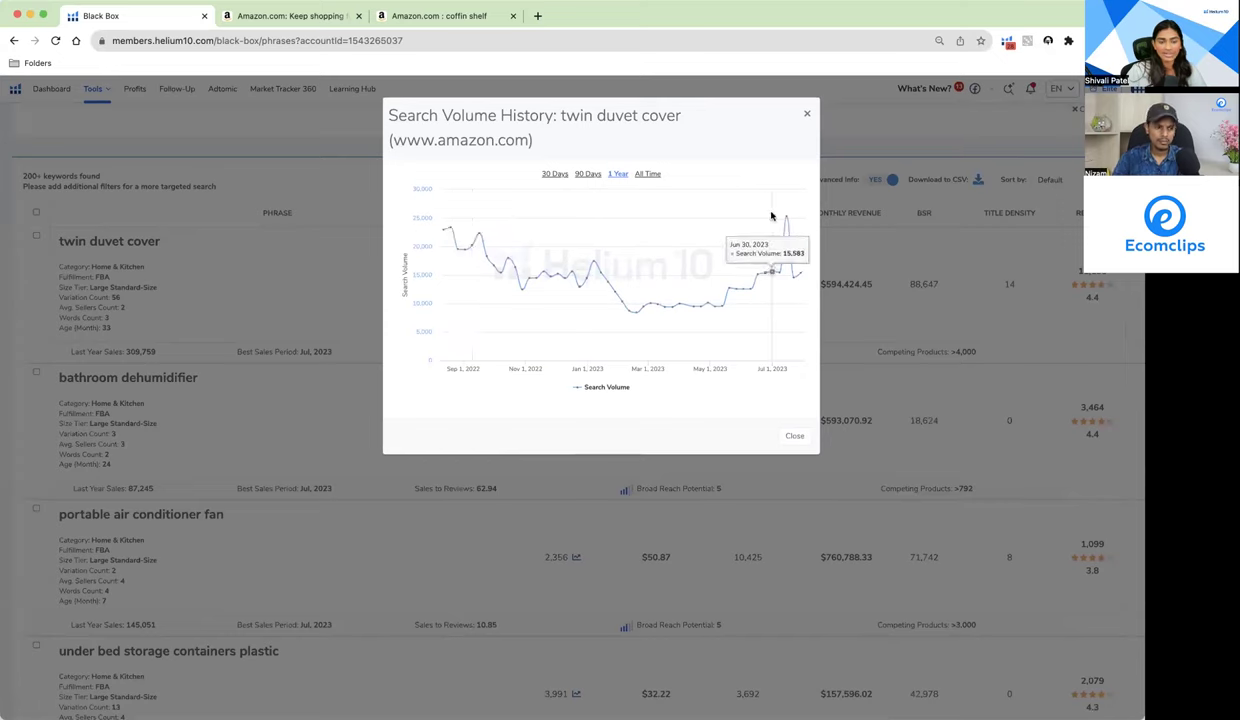
click(646, 175)
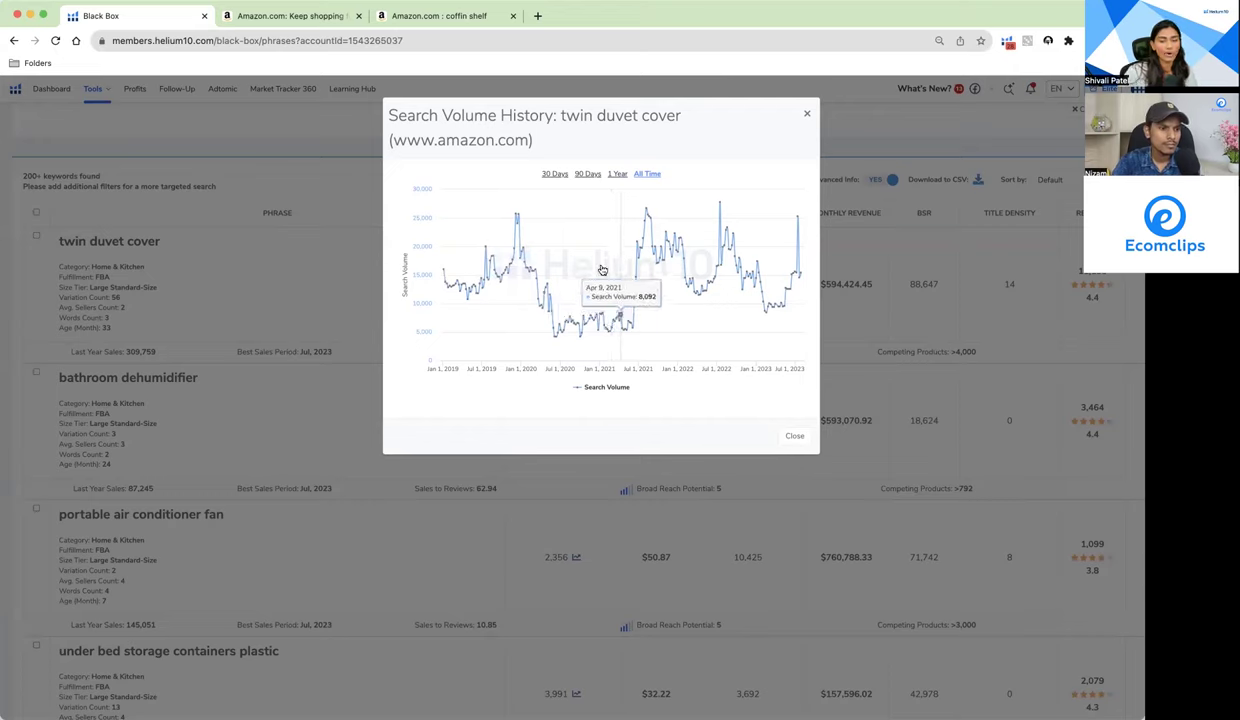
drag(601, 290, 690, 265)
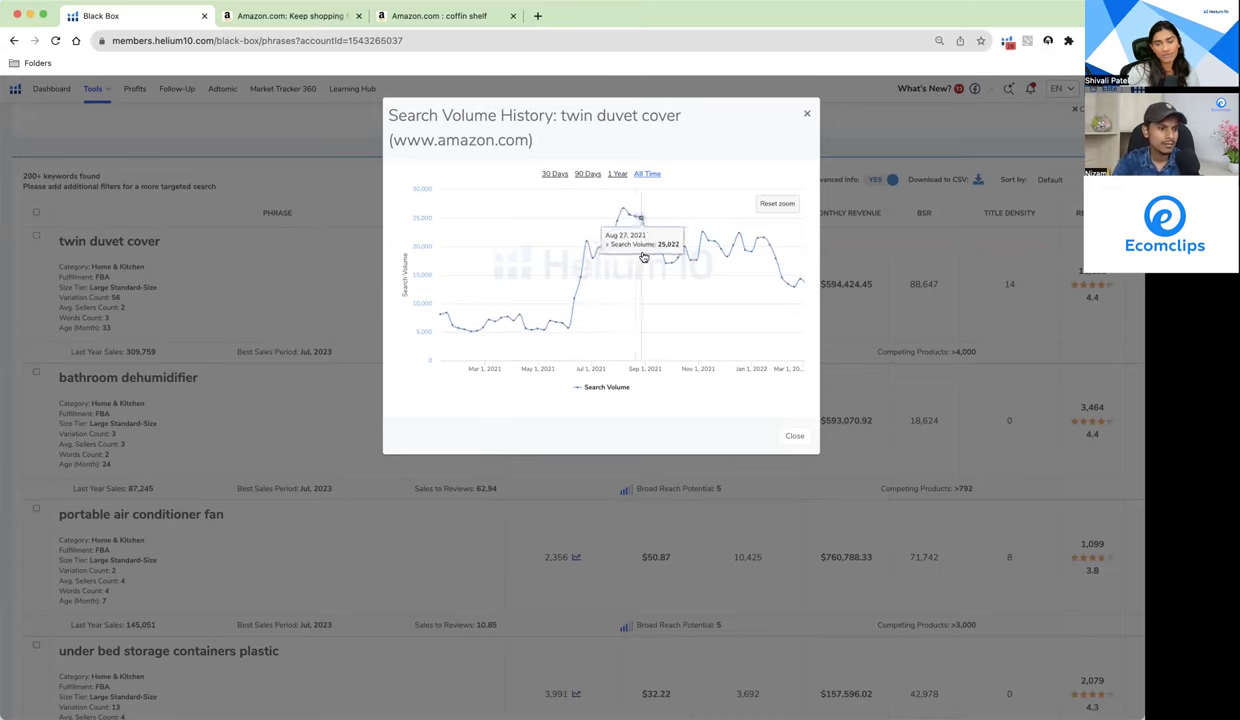
click(648, 175)
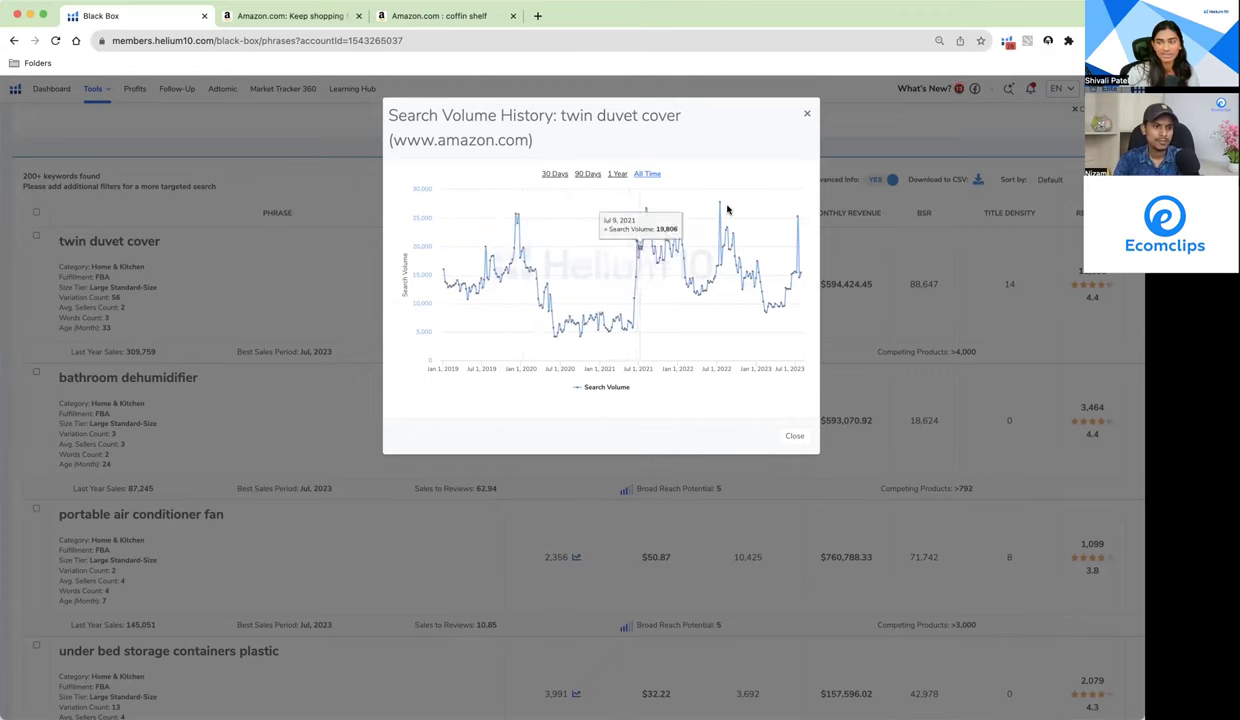
click(806, 118)
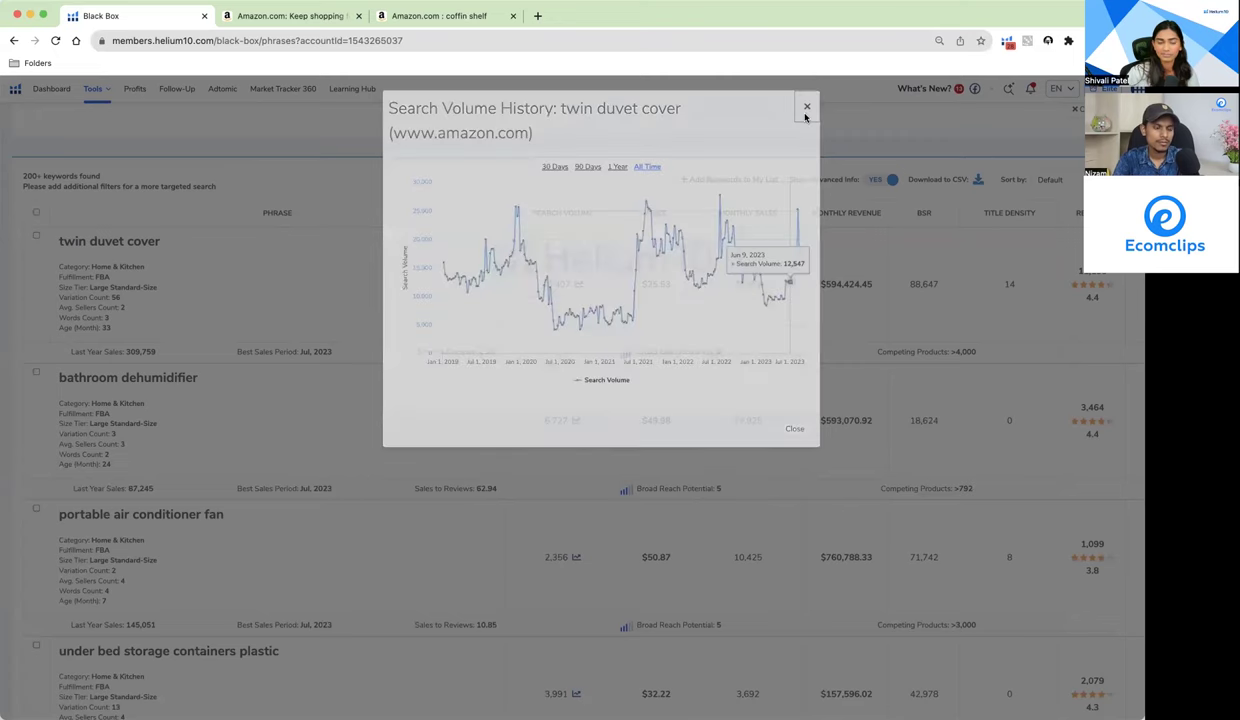
Step: Compare the keyword results with the filters and examine the Title Density column up close
scroll(833, 261, down, 1)
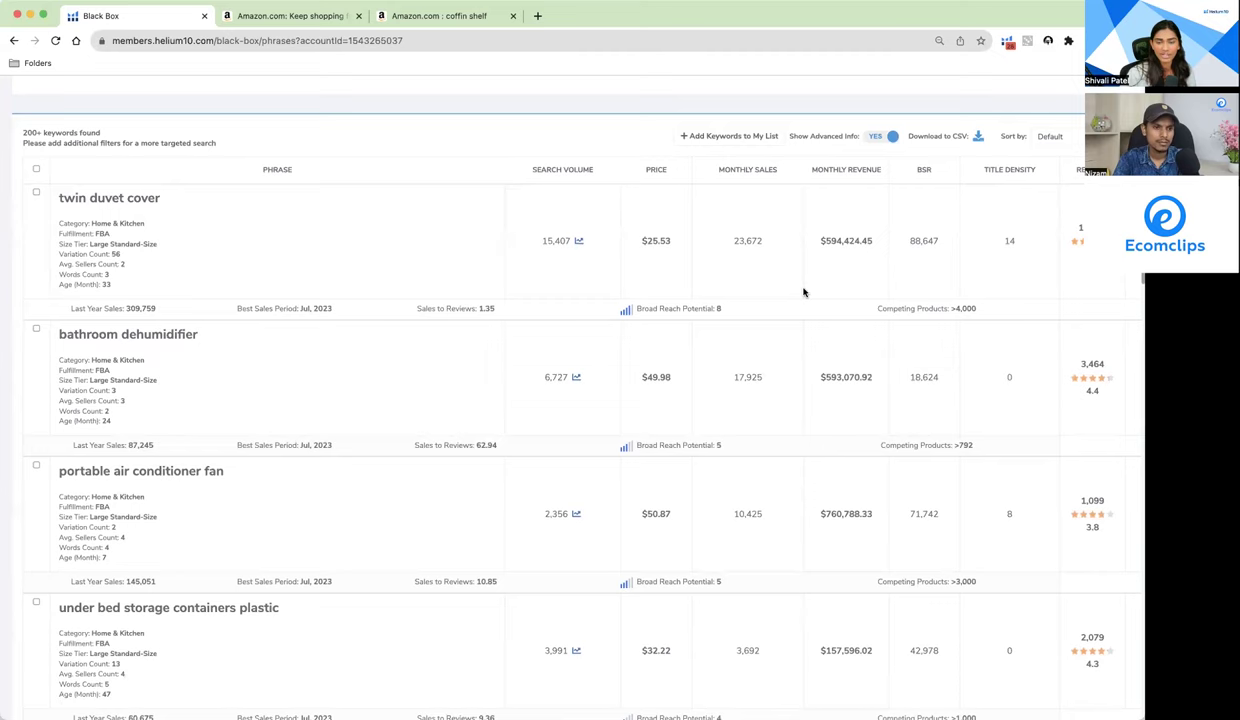
scroll(698, 259, up, 5)
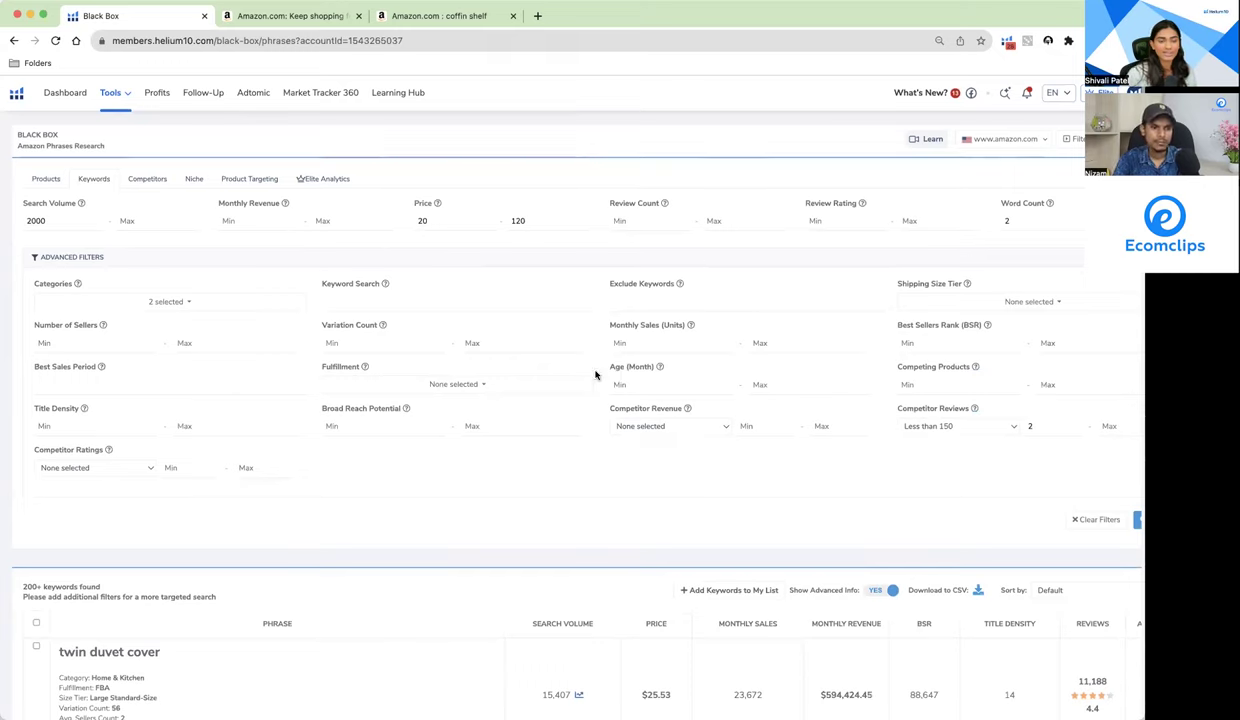
scroll(598, 448, down, 10)
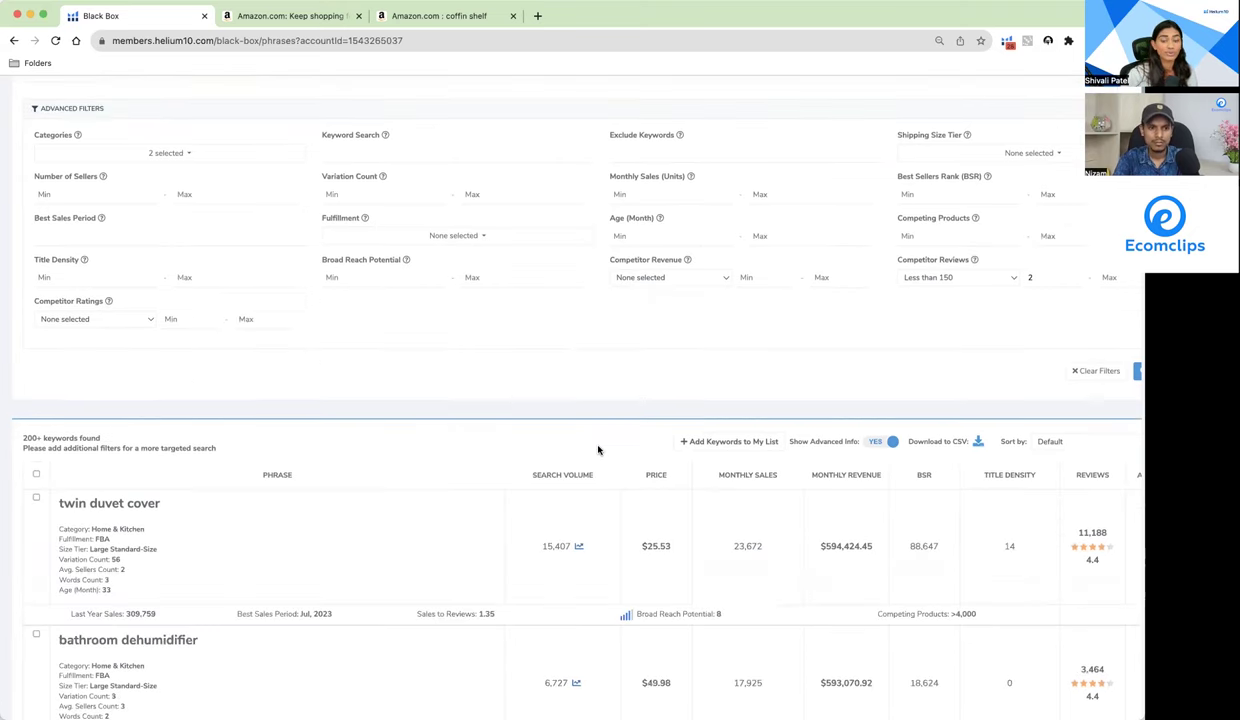
scroll(1043, 329, right, 3)
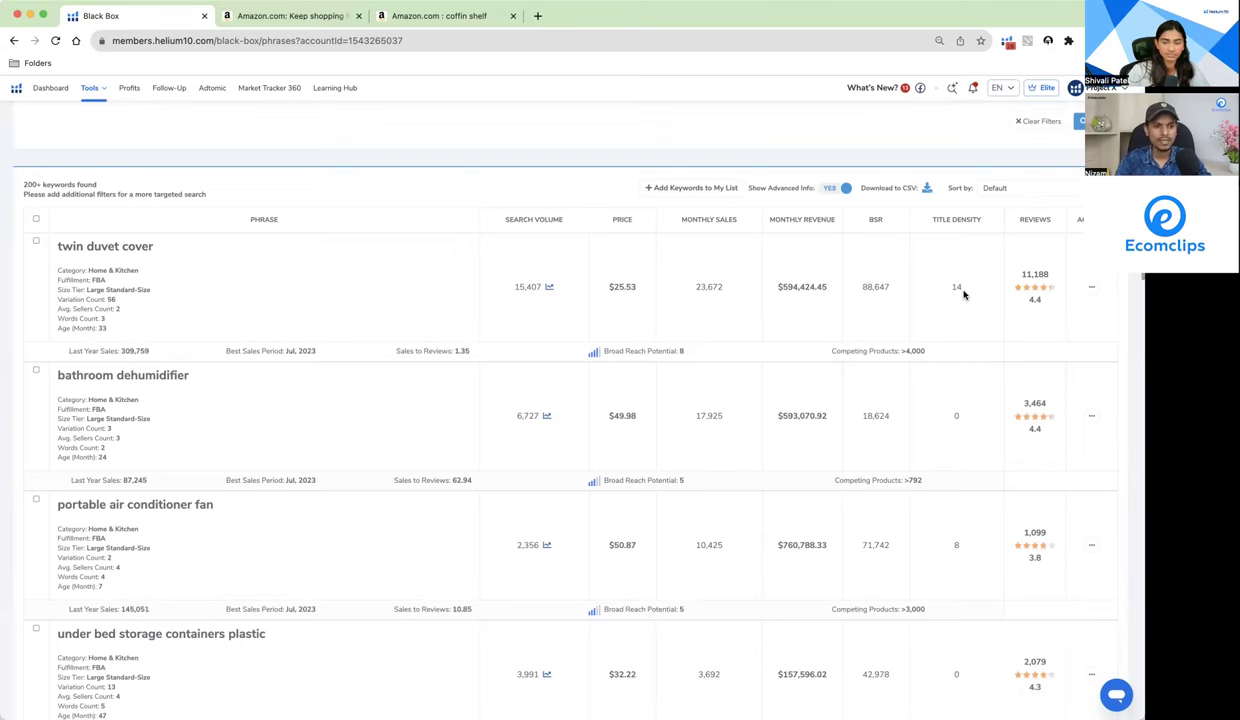
scroll(966, 293, up, 5)
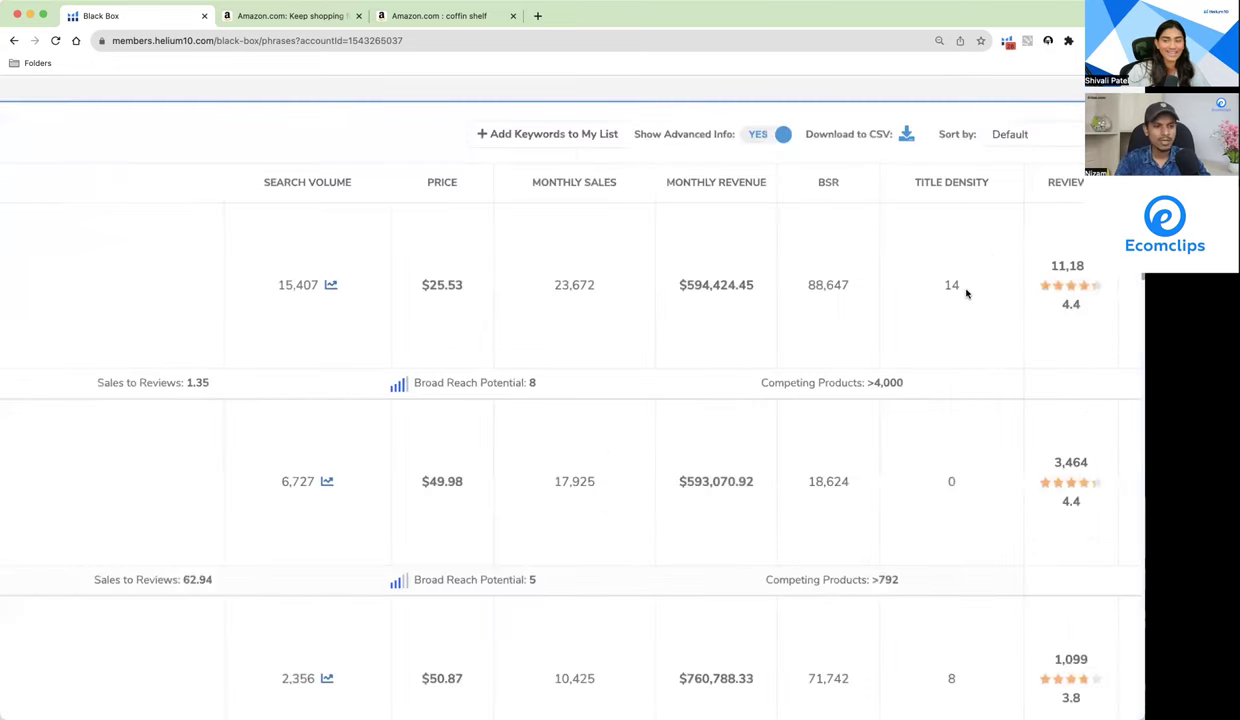
Step: Examine the Title Density values of the leading keyword results up close and match them to their phrases
scroll(966, 293, up, 1)
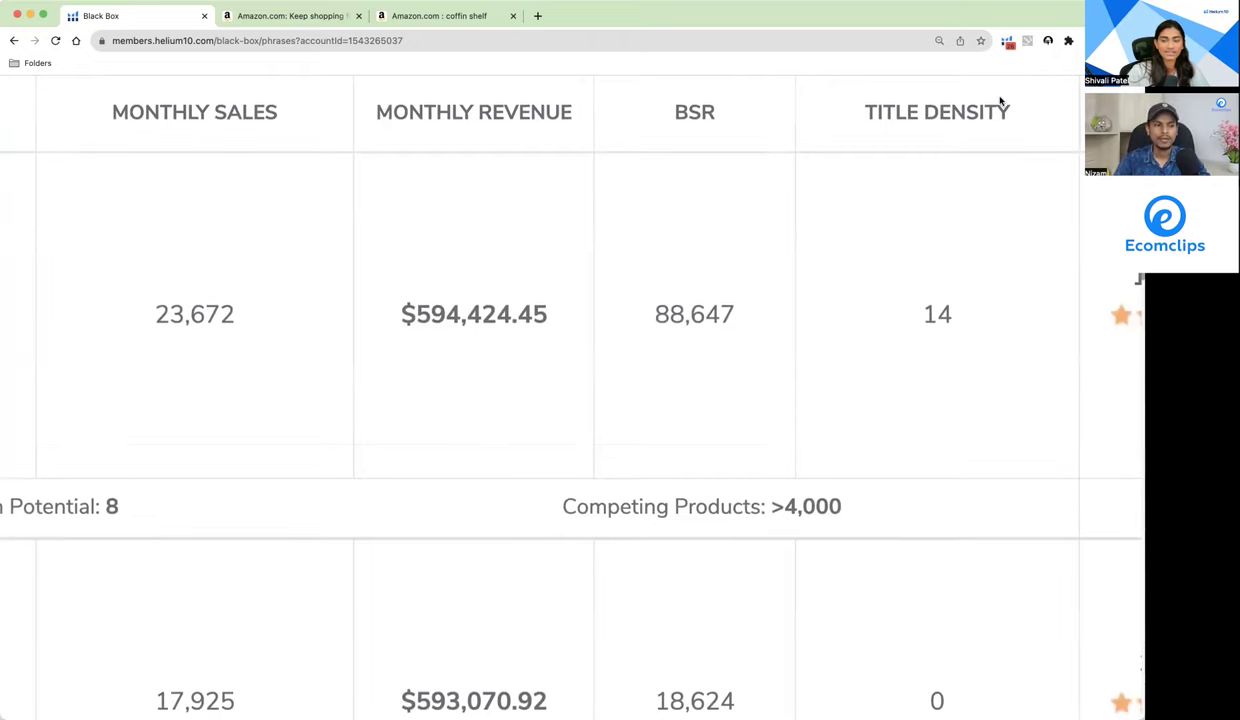
scroll(930, 330, down, 3)
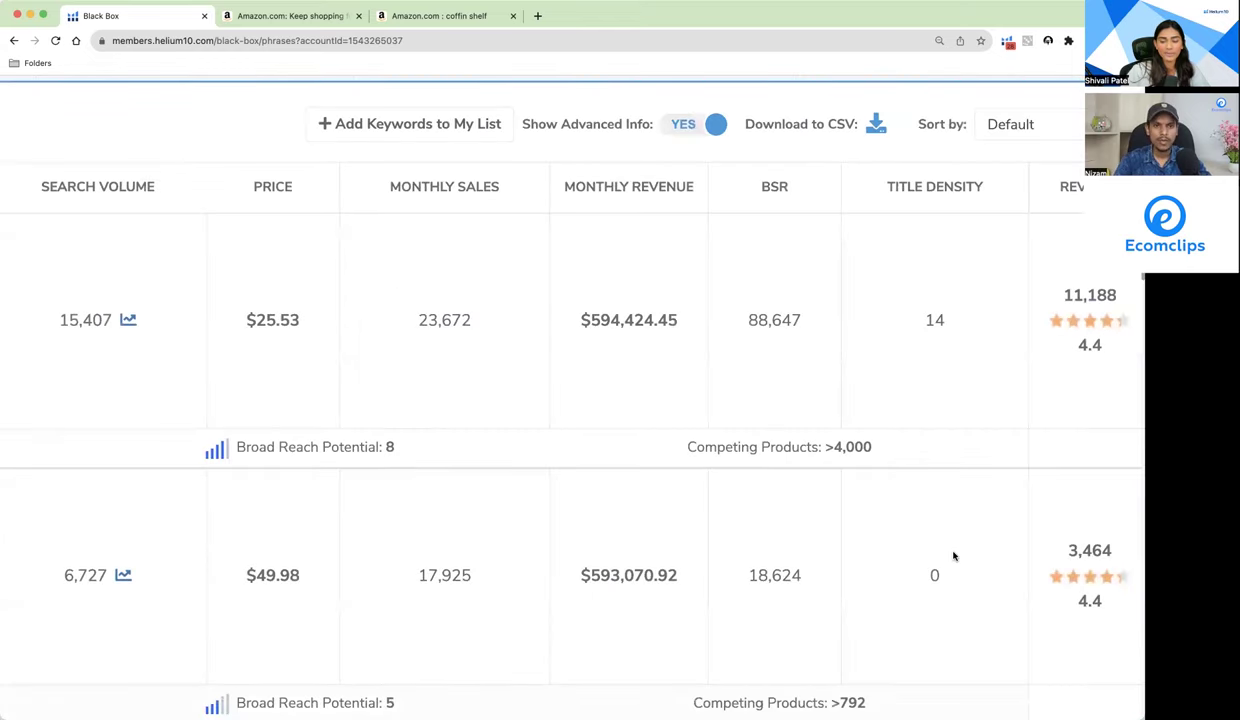
scroll(900, 510, down, 2)
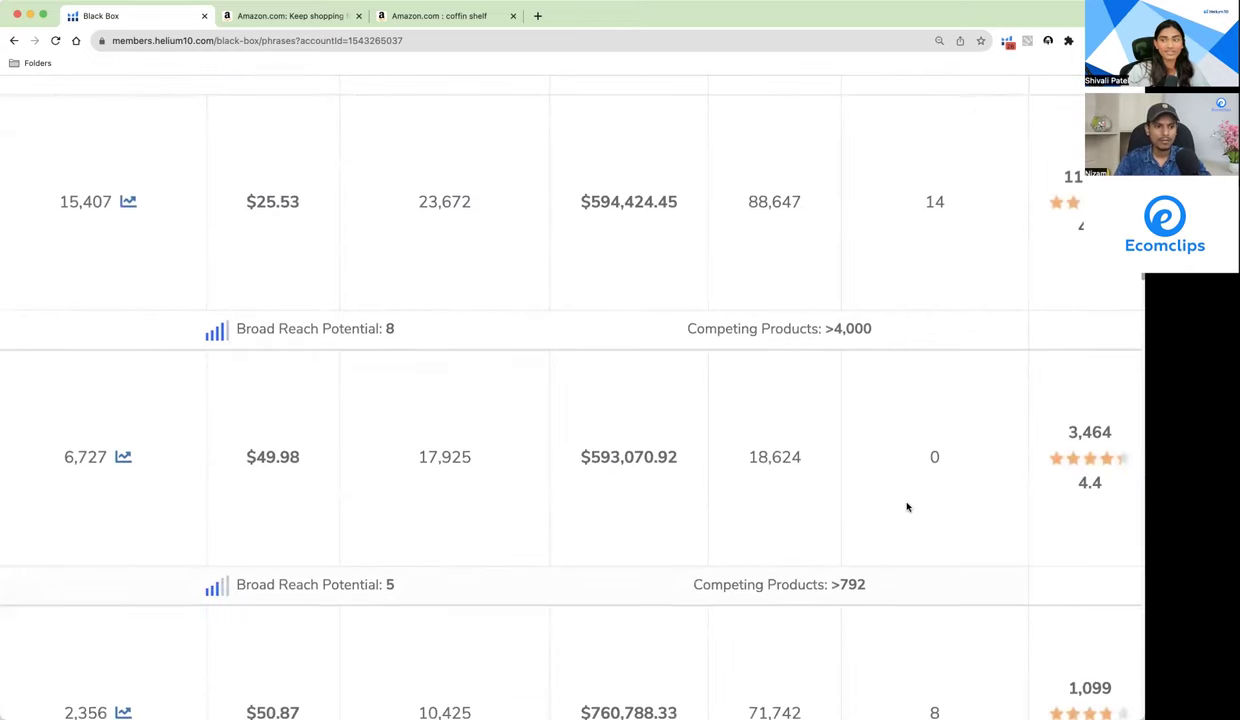
scroll(377, 531, left, 10)
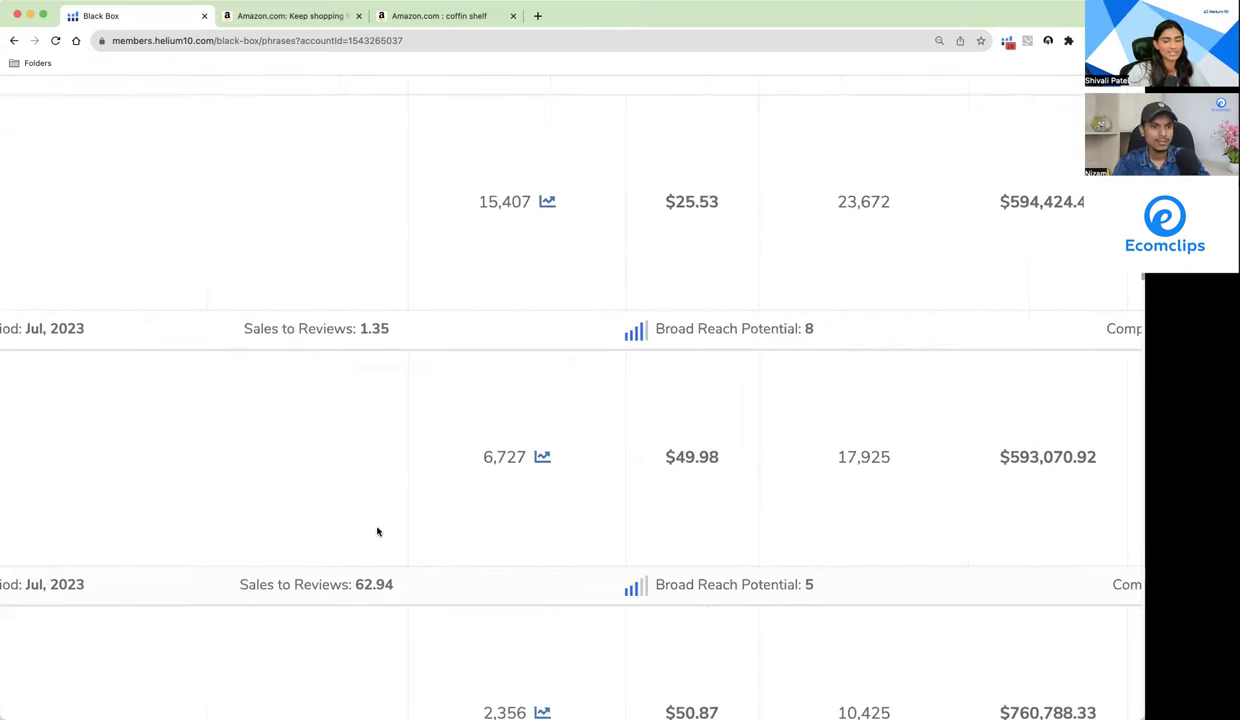
scroll(300, 480, left, 1)
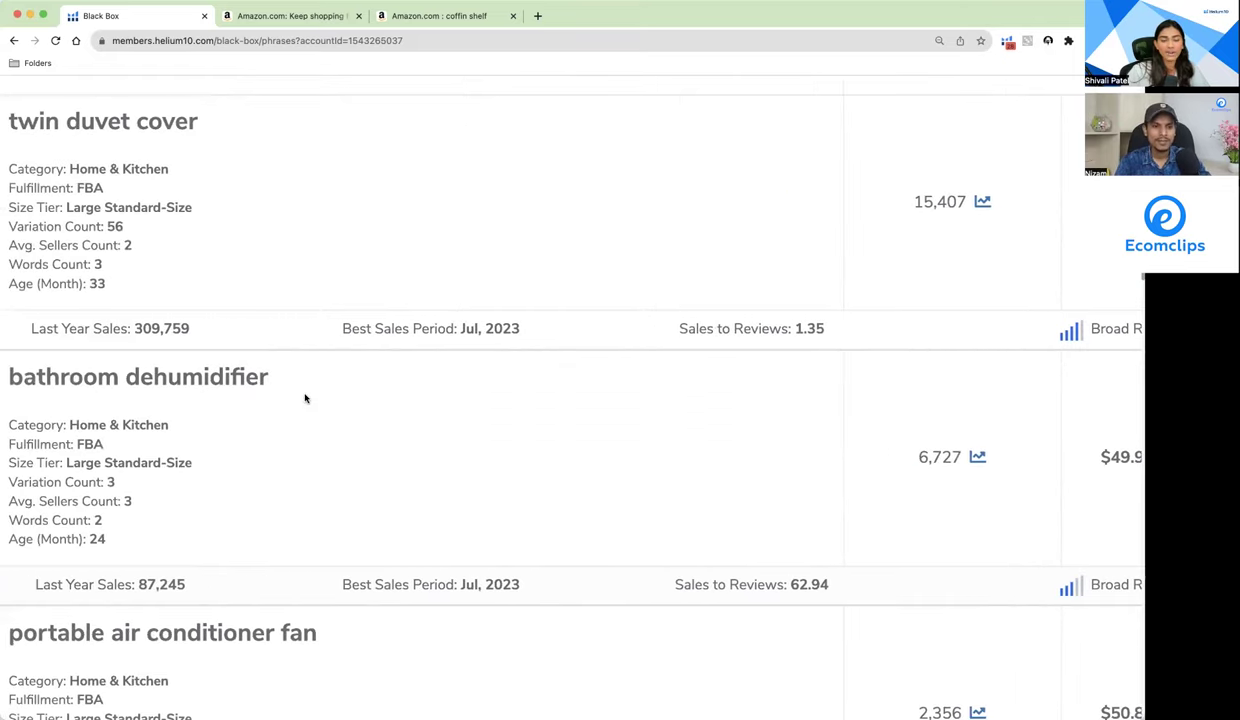
key(super+minus)
key(super+minus)
key(super+minus)
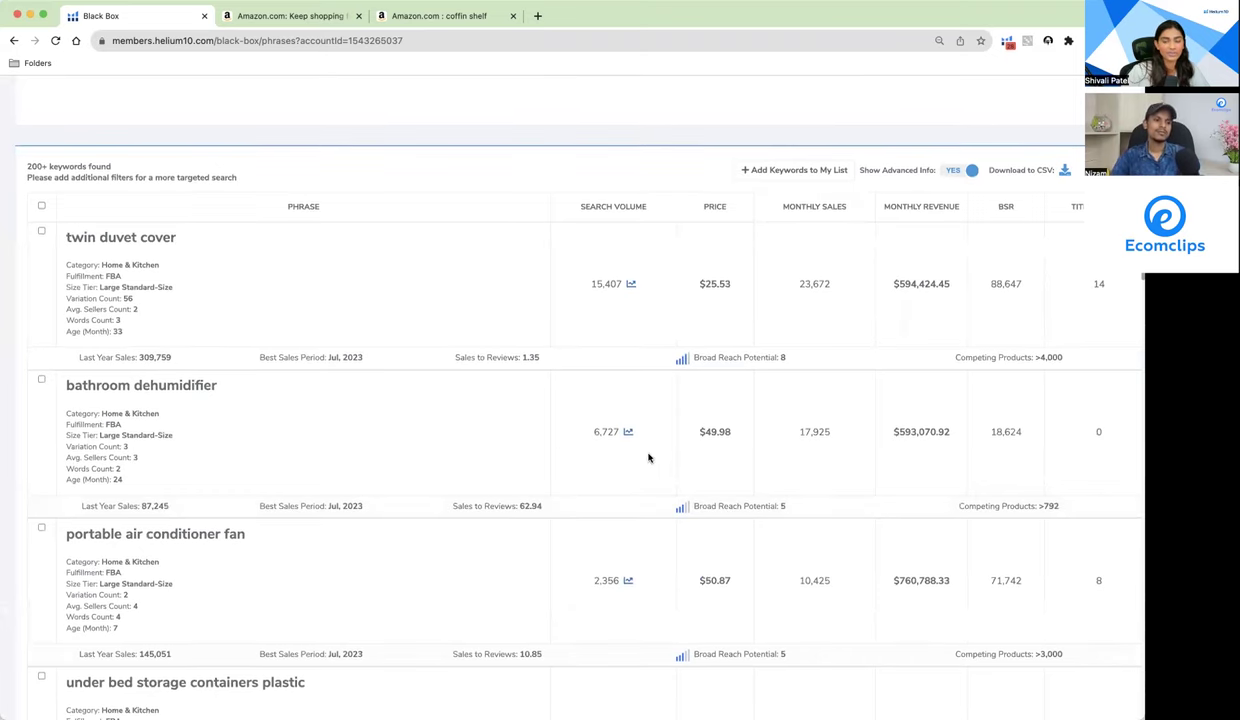
key(super+minus)
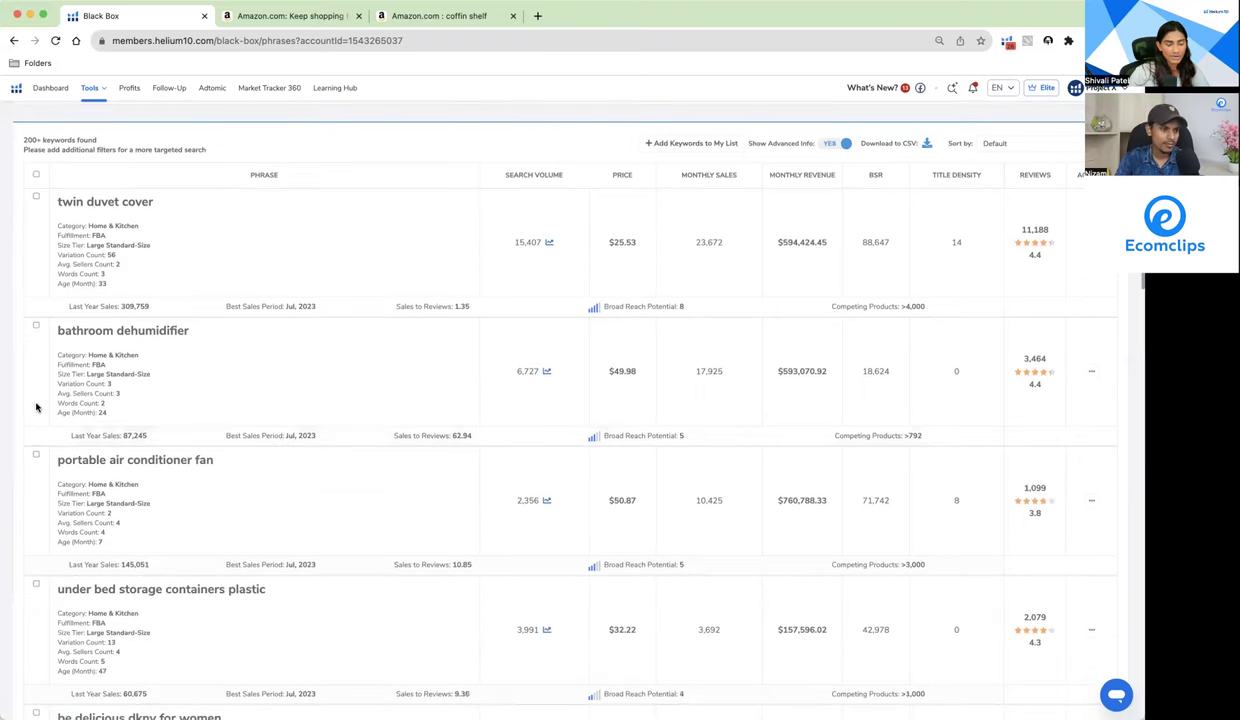
Step: Examine the "bathroom dehumidifier" entry's details, from its product attributes and sales period to its search volume and price
scroll(35, 405, up, 5)
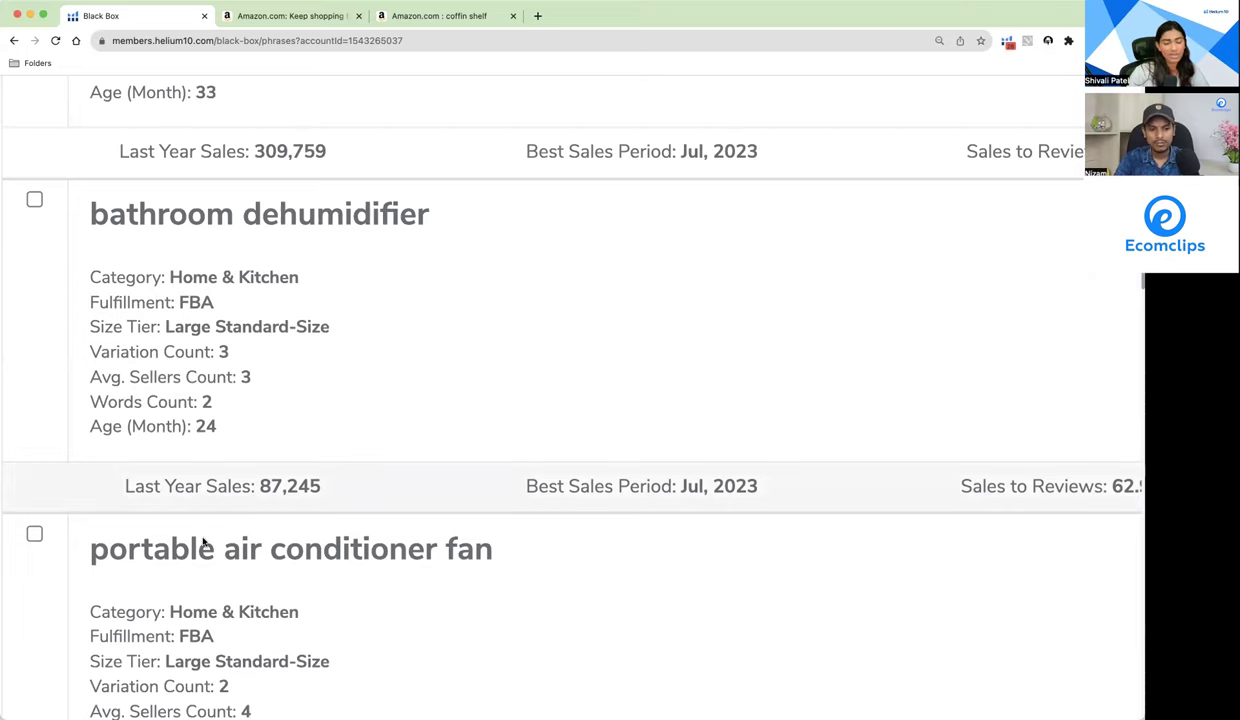
scroll(588, 486, right, 6)
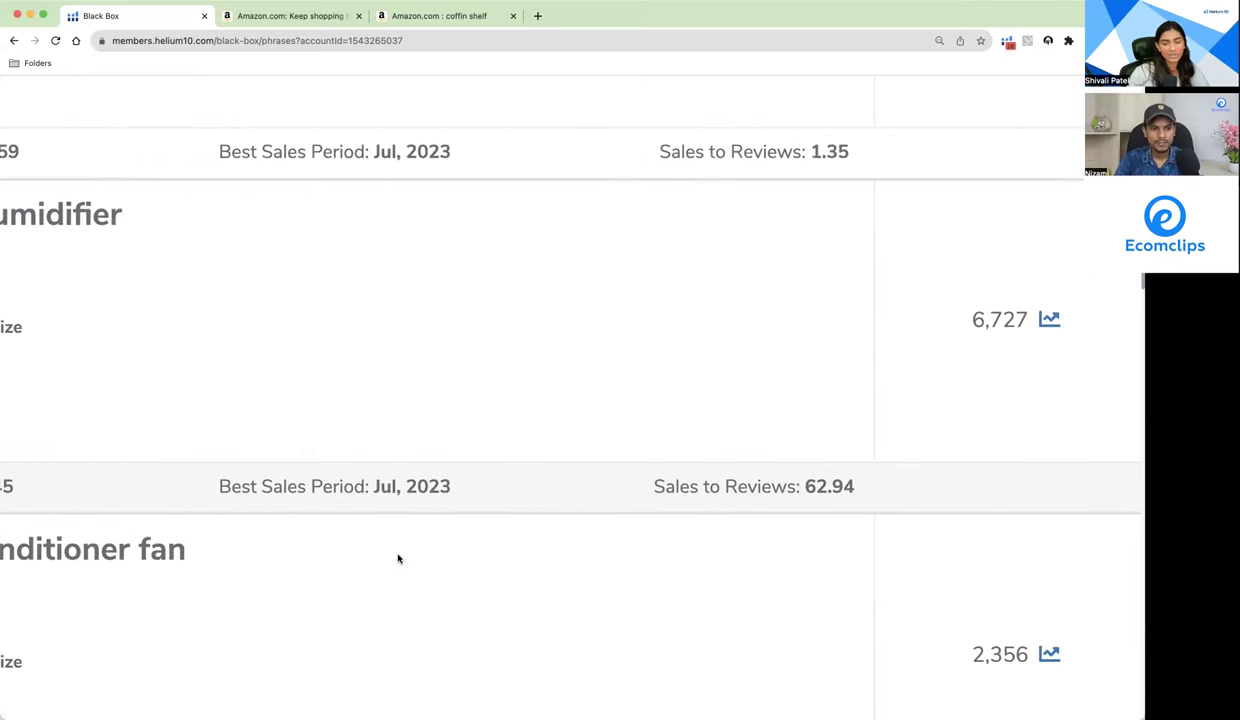
scroll(867, 534, right, 10)
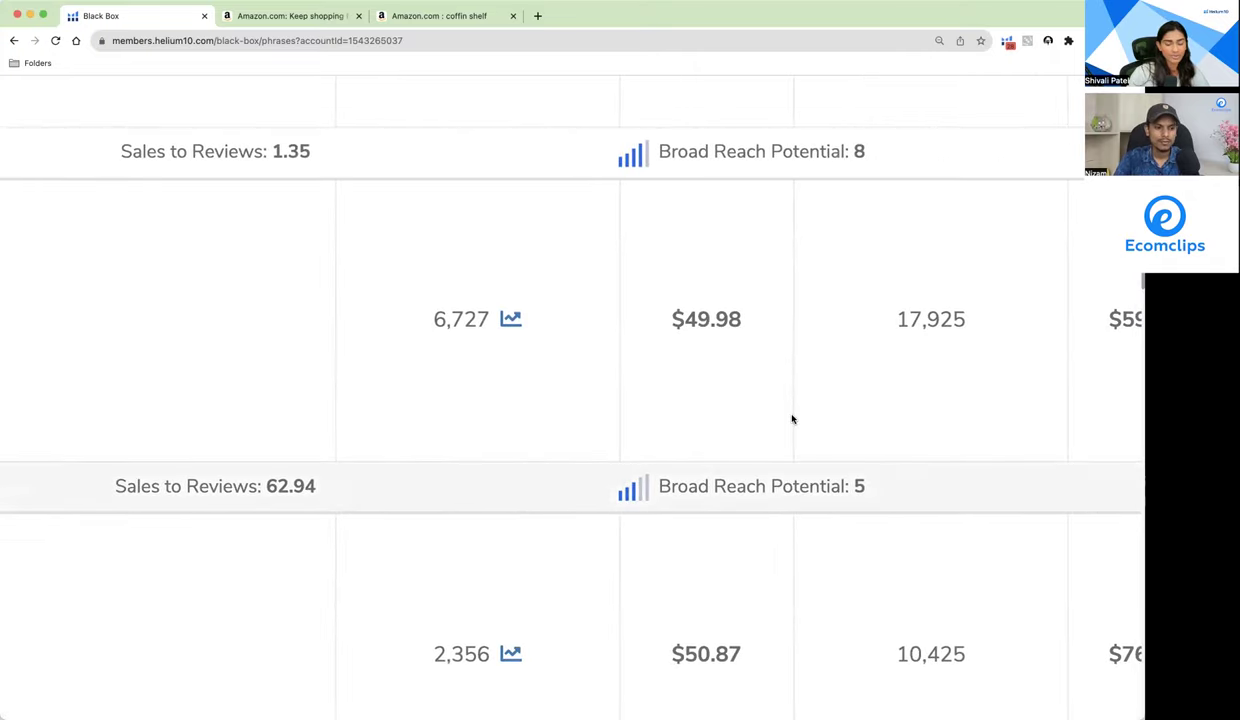
scroll(789, 420, down, 5)
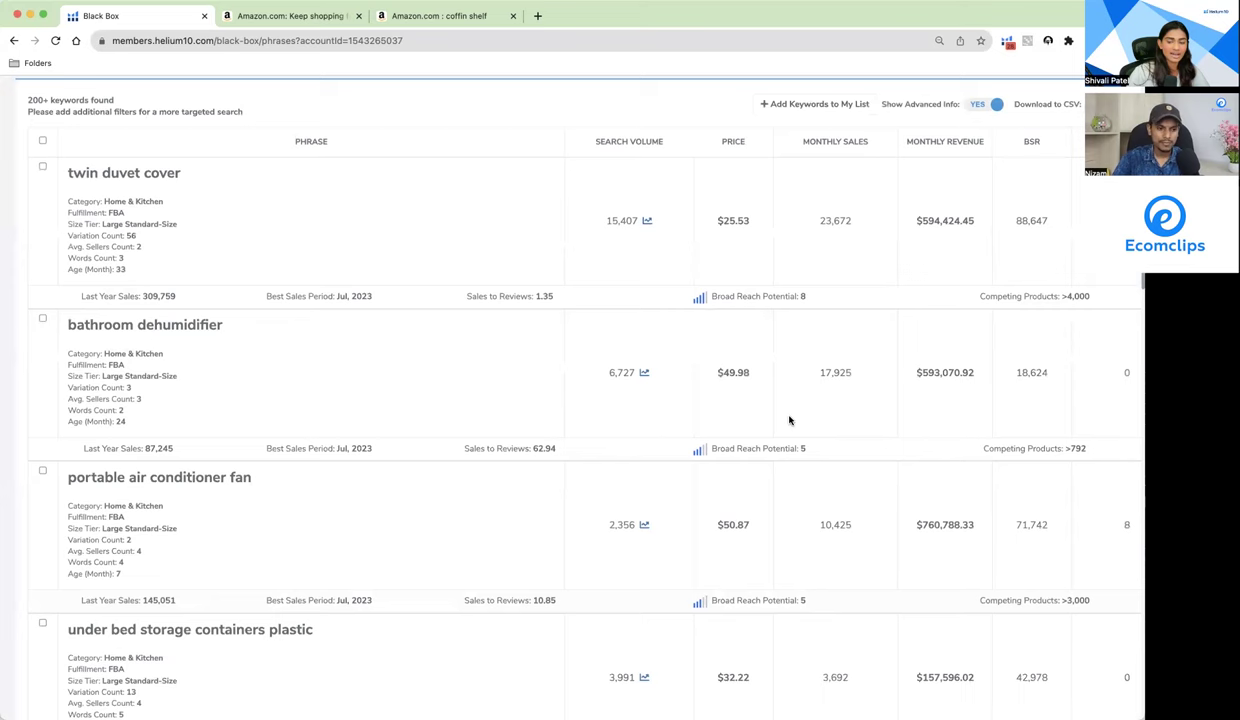
scroll(789, 420, up, 1)
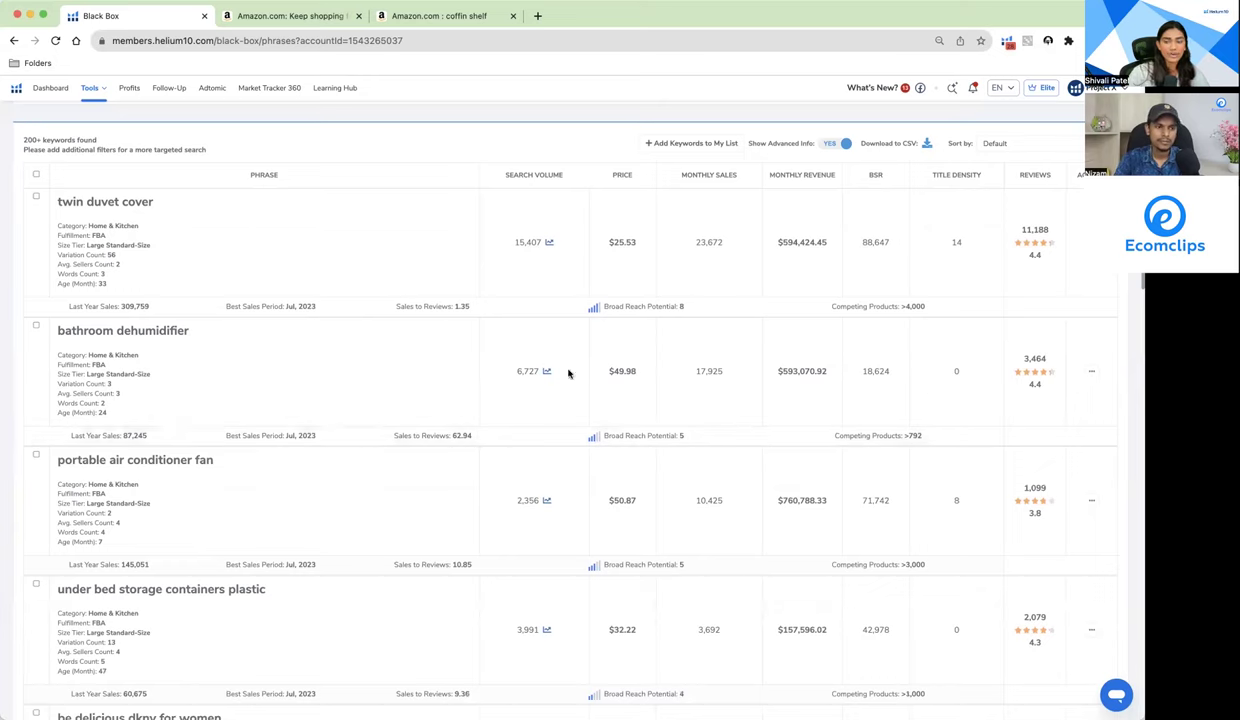
Step: Check the number of Amazon results for "coffin shelf" up close, and return to the Black Box keyword results
click(403, 17)
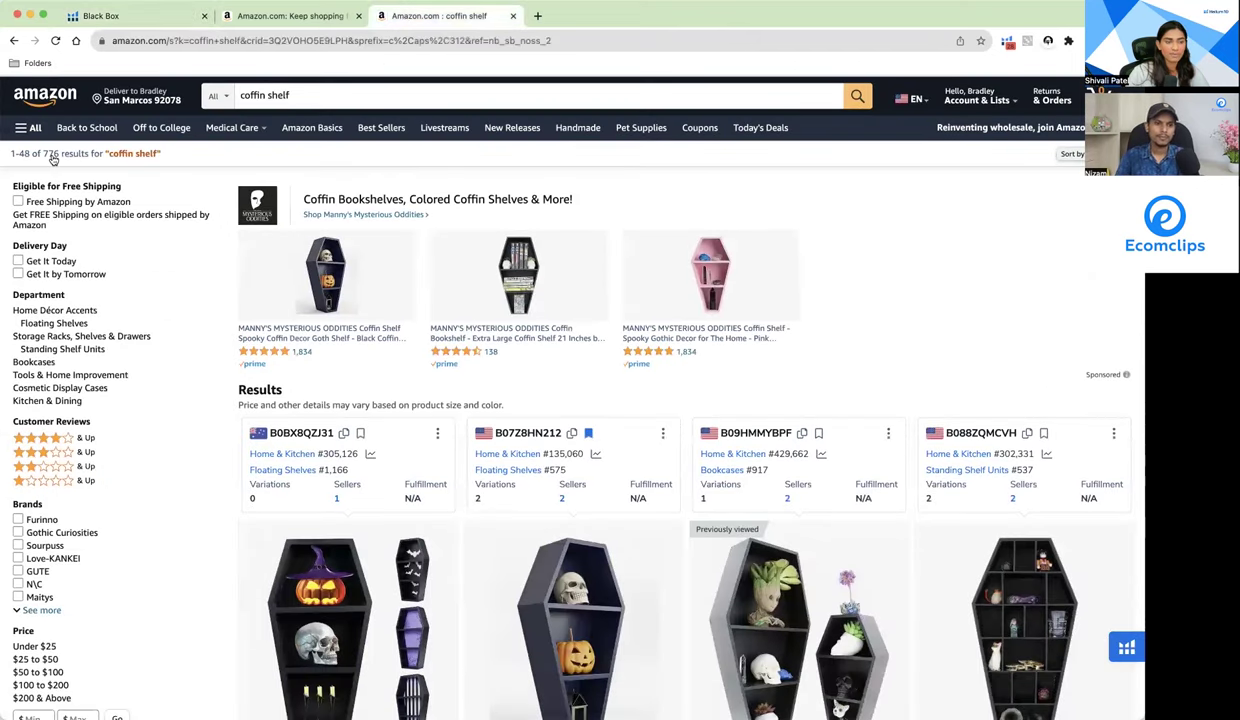
scroll(53, 160, up, 5)
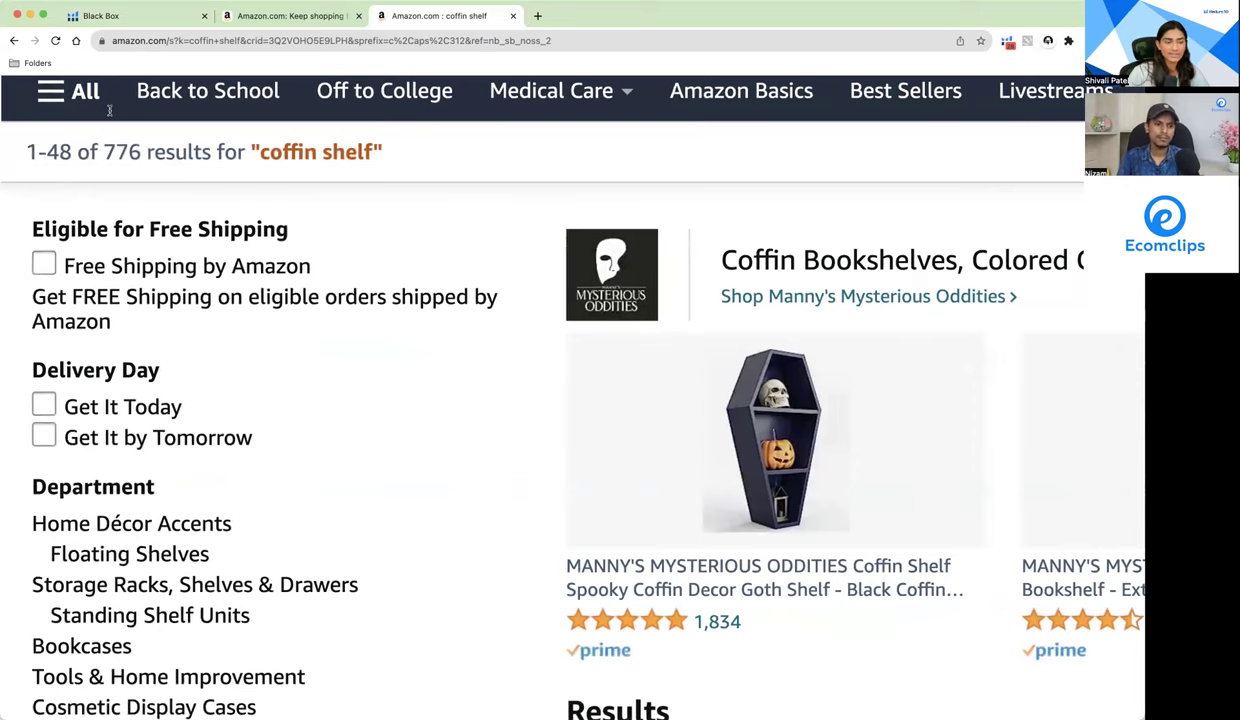
click(294, 17)
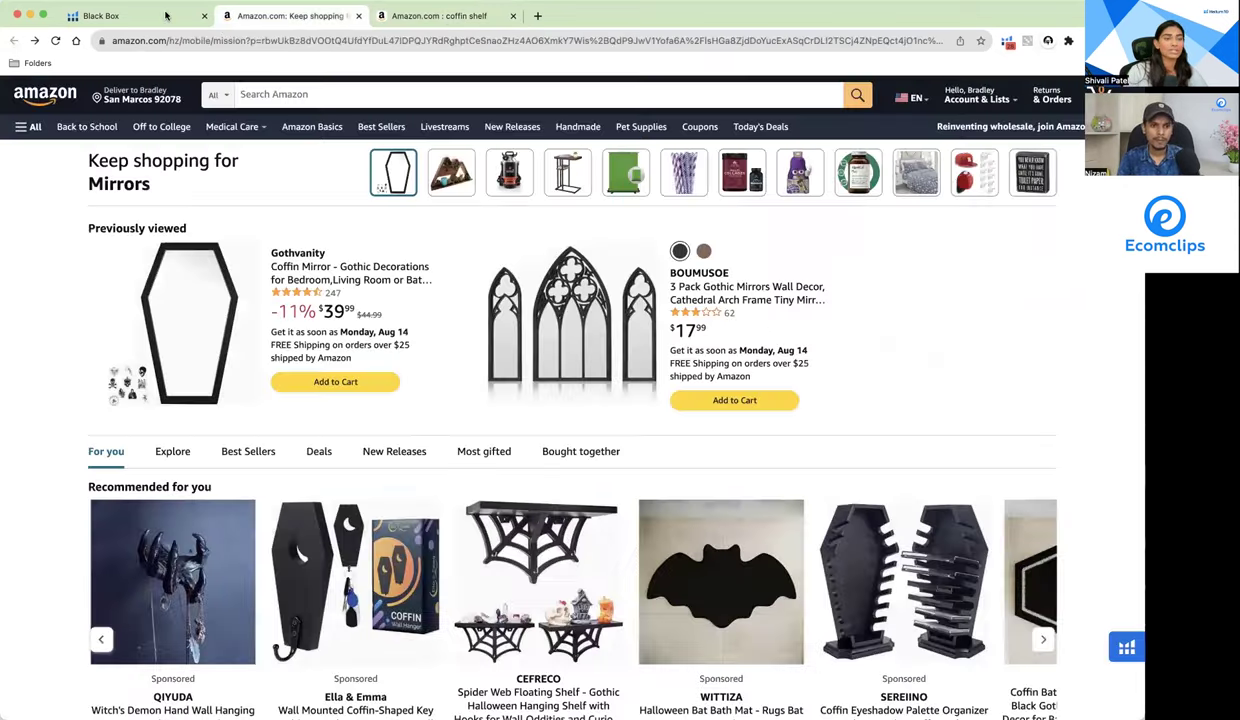
click(166, 15)
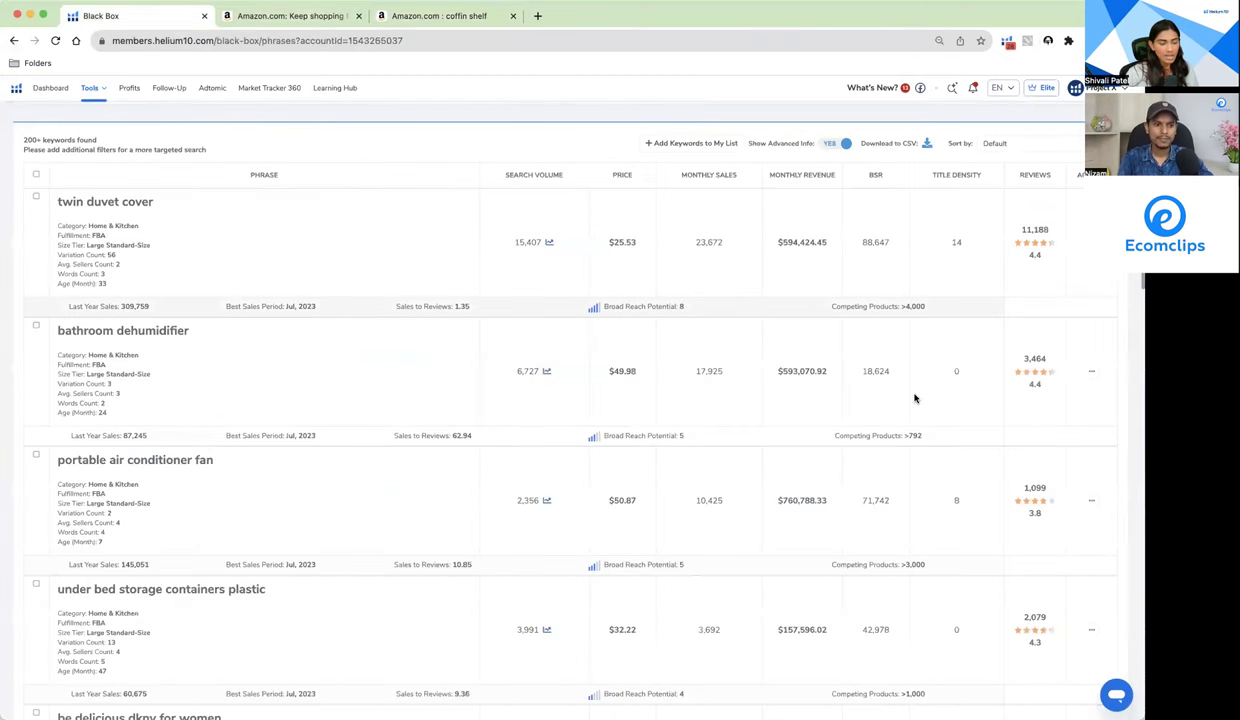
Step: Find "zen garden for desk" among the keyword results and open its search on Amazon
scroll(916, 451, down, 2)
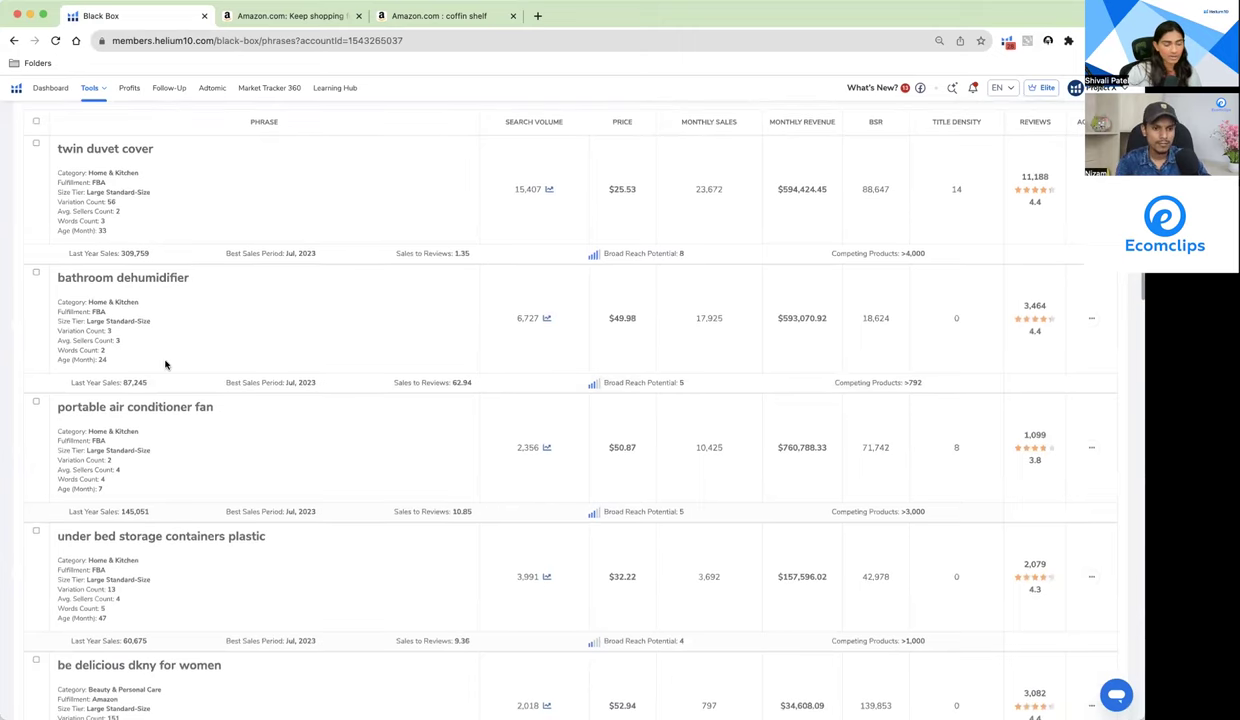
scroll(166, 364, down, 3)
scroll(170, 363, down, 2)
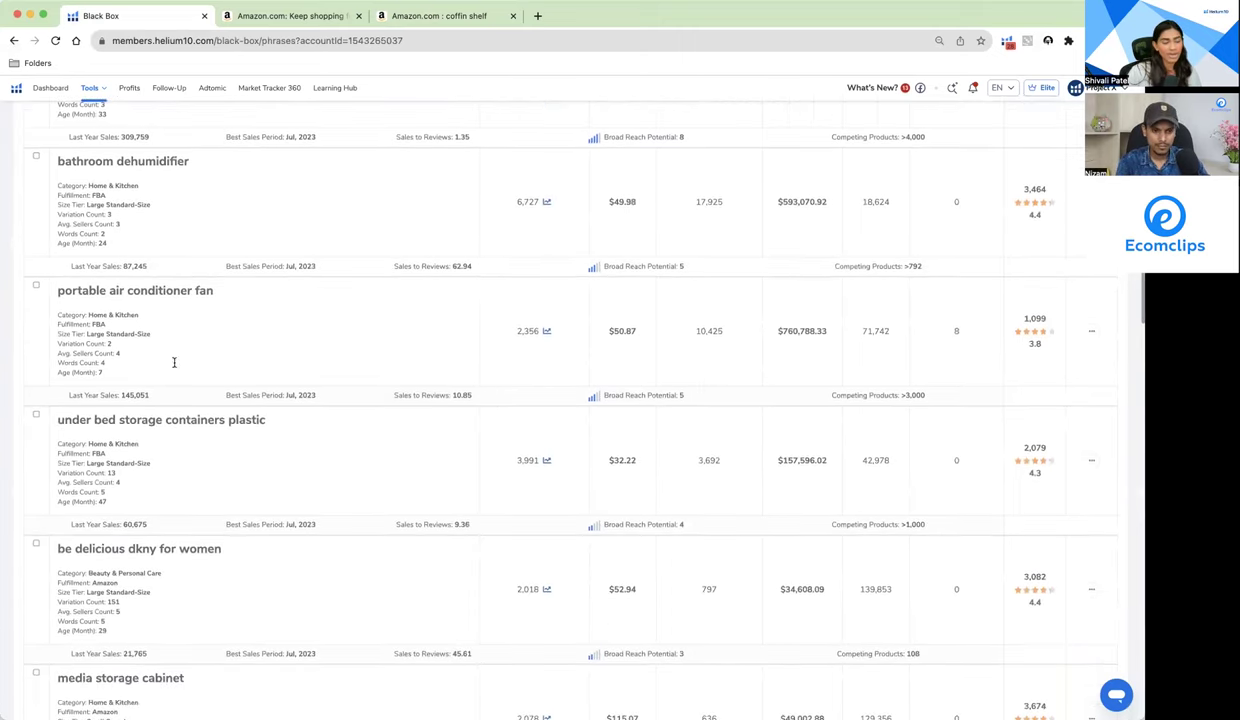
scroll(180, 380, down, 5)
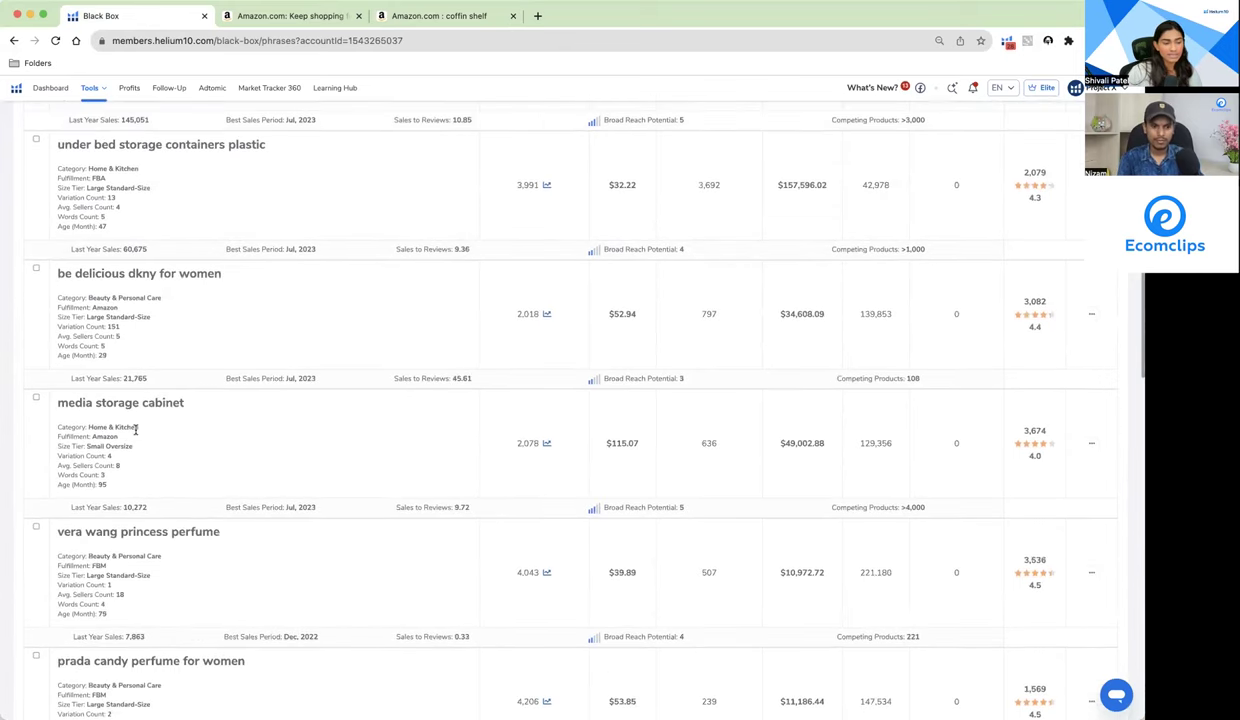
scroll(603, 476, down, 1)
scroll(257, 493, down, 5)
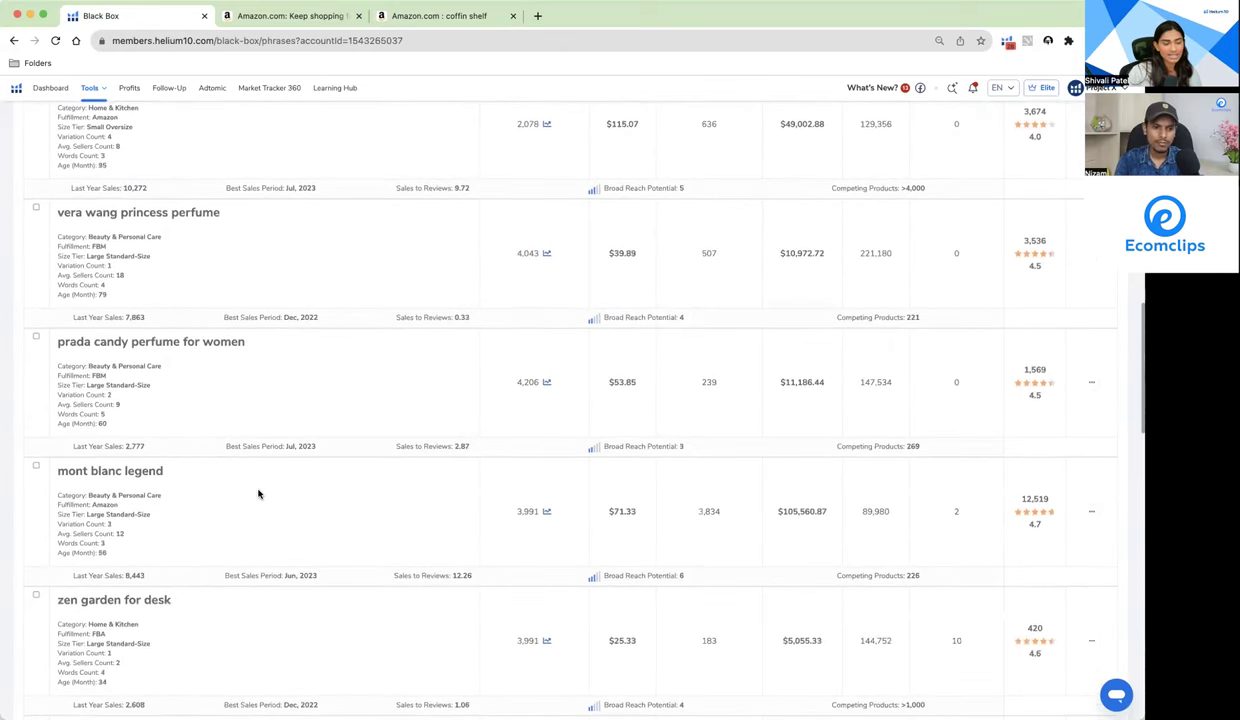
scroll(257, 493, down, 3)
scroll(534, 526, down, 1)
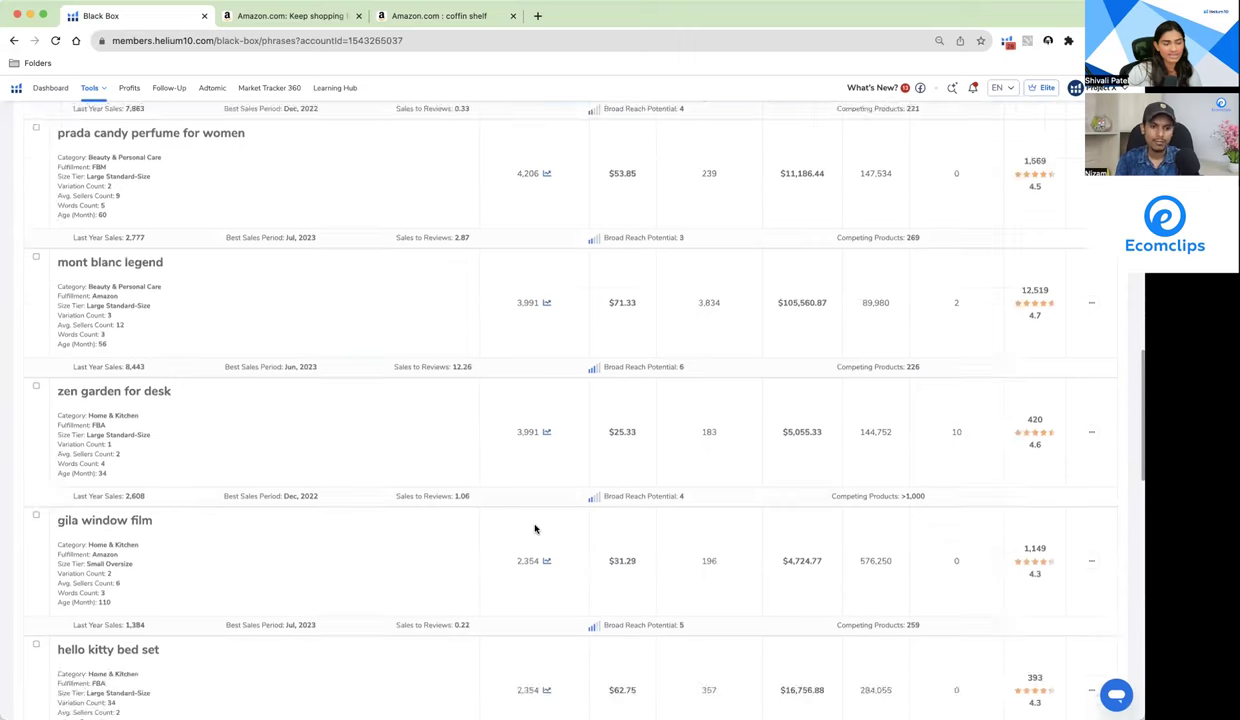
scroll(534, 529, down, 1)
click(1090, 383)
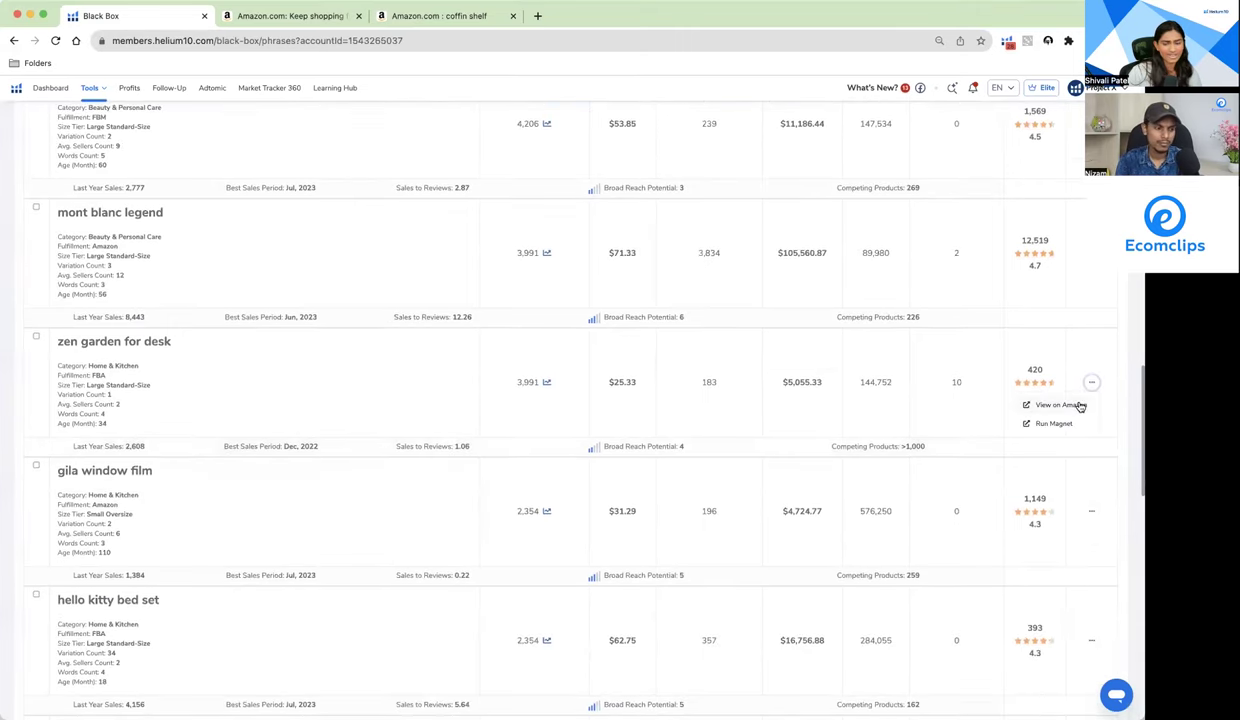
click(1079, 405)
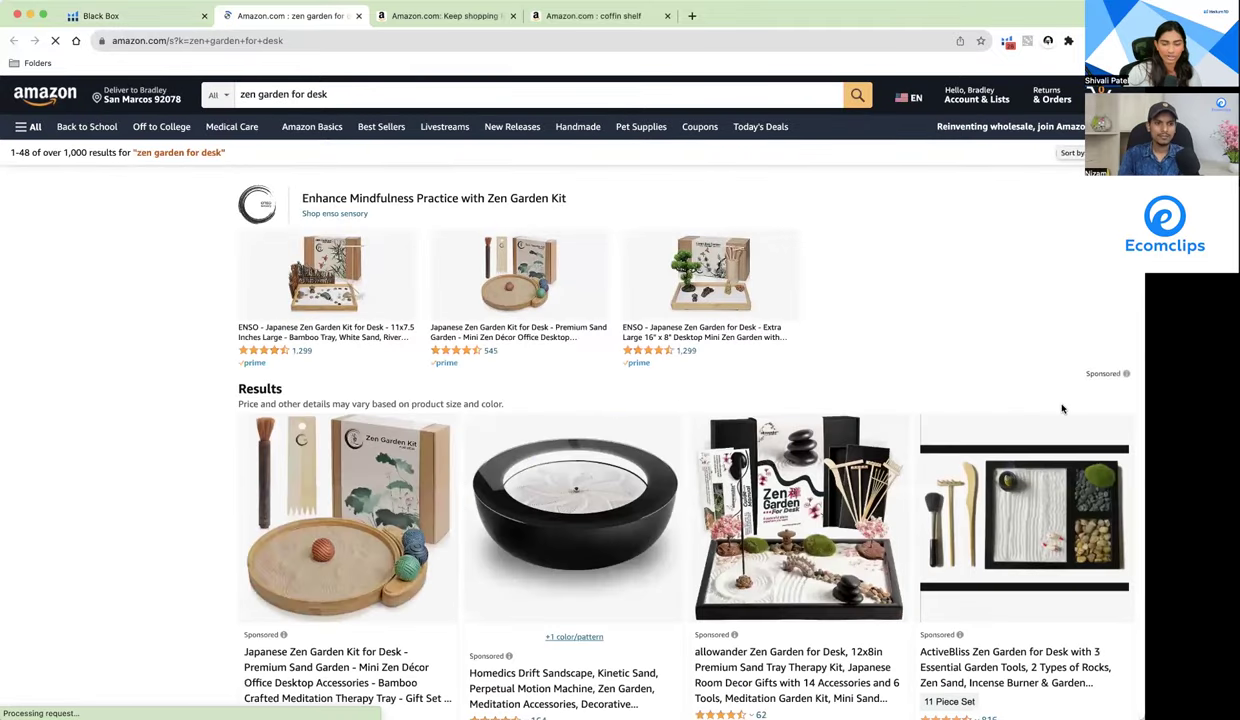
Step: Browse the Amazon listings for "zen garden for desk", comparing product designs, prices and reviews down to the coffin-shaped variants
scroll(931, 411, down, 3)
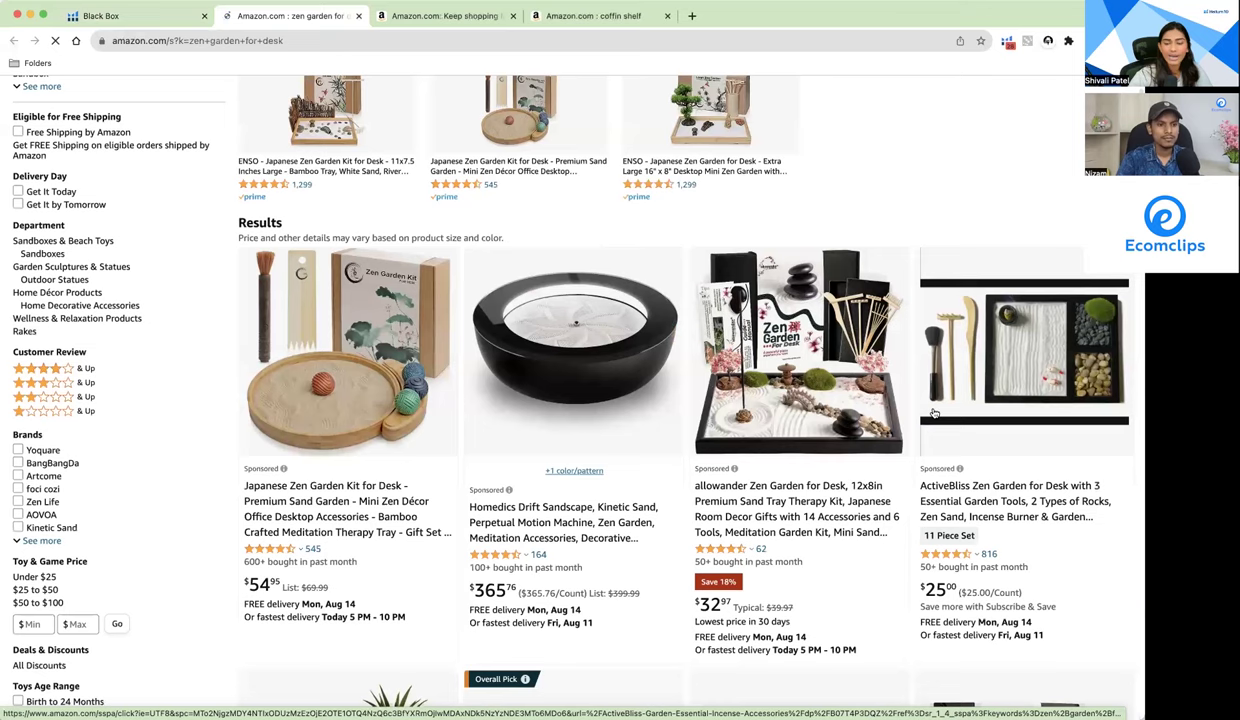
scroll(932, 413, down, 1)
scroll(932, 413, down, 7)
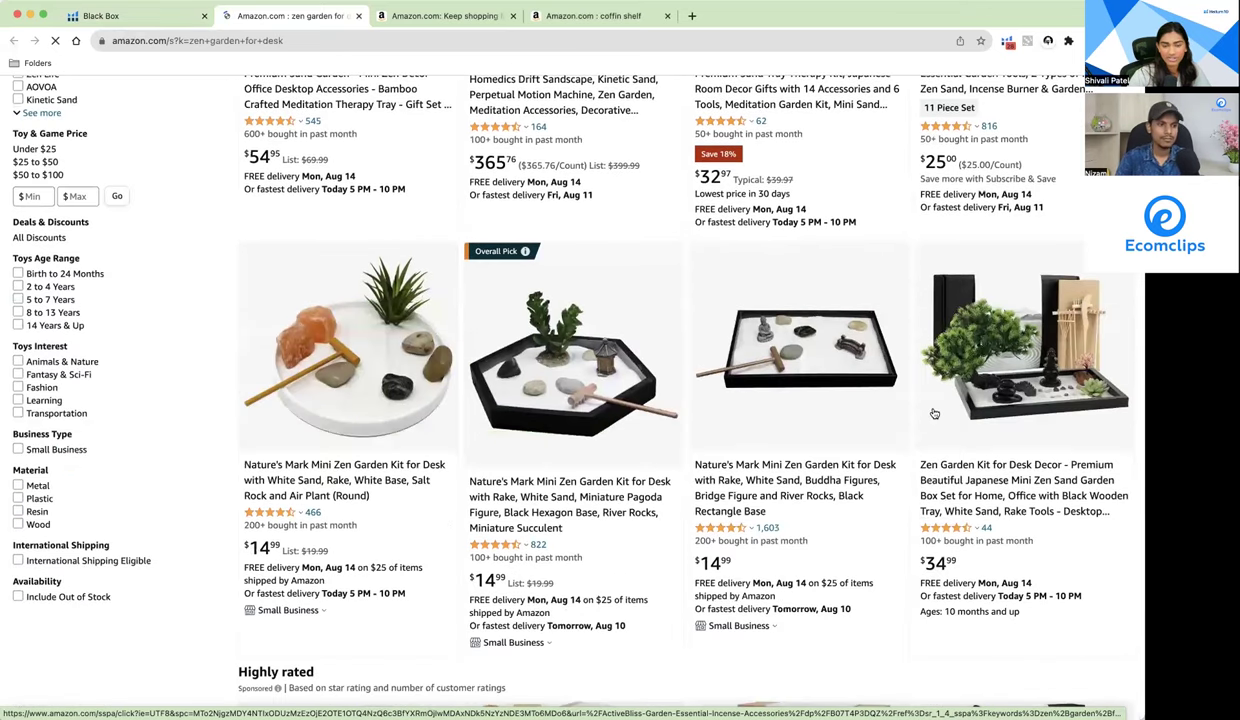
scroll(932, 413, down, 2)
scroll(932, 413, down, 5)
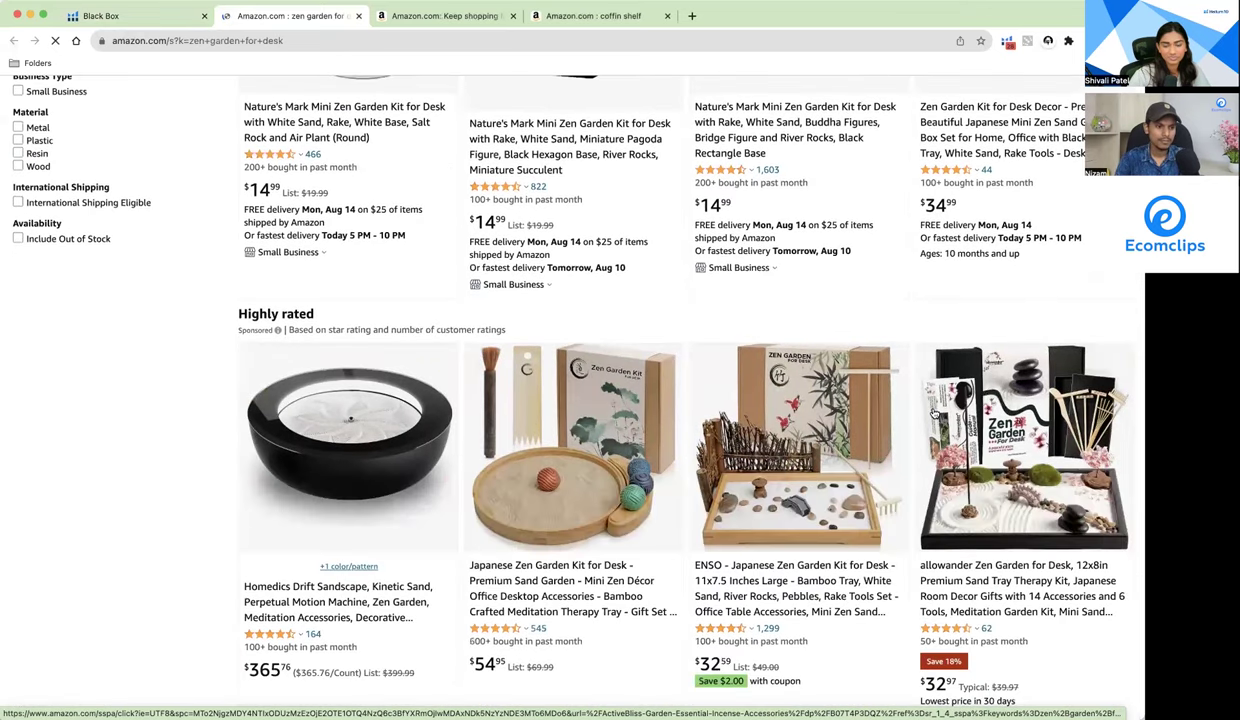
scroll(932, 413, down, 1)
scroll(932, 413, down, 4)
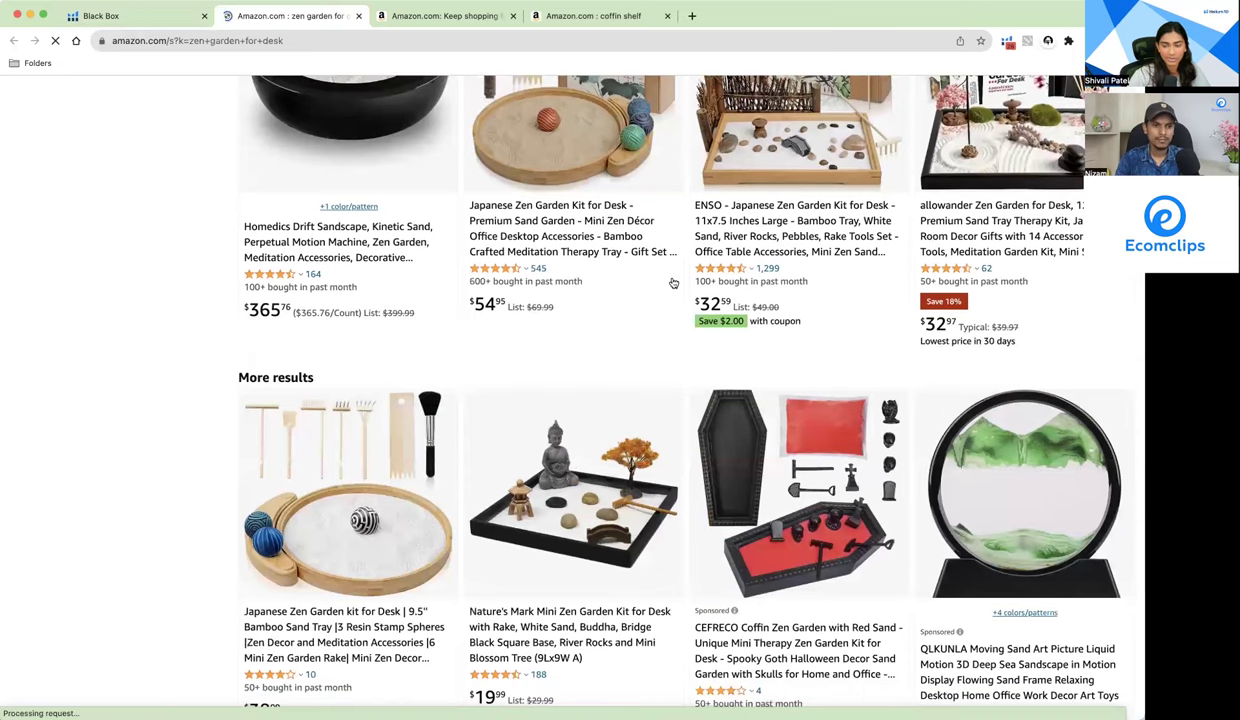
scroll(673, 280, down, 5)
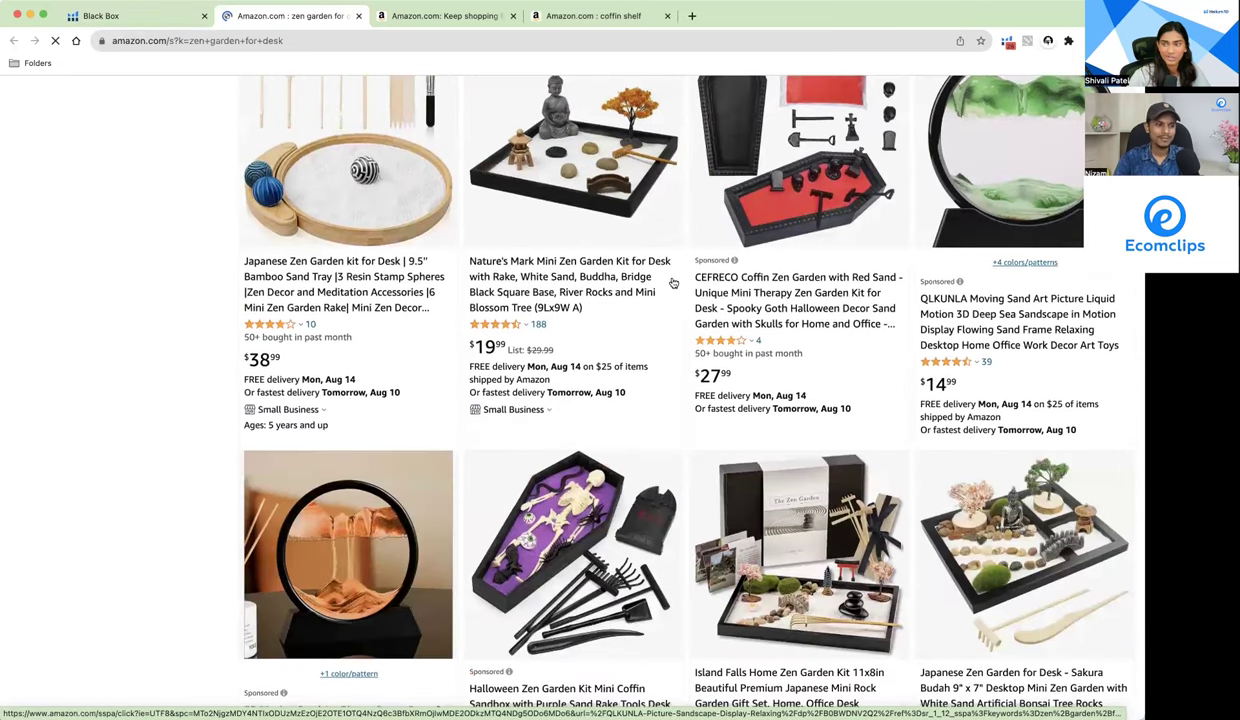
scroll(673, 283, up, 6)
scroll(671, 283, down, 4)
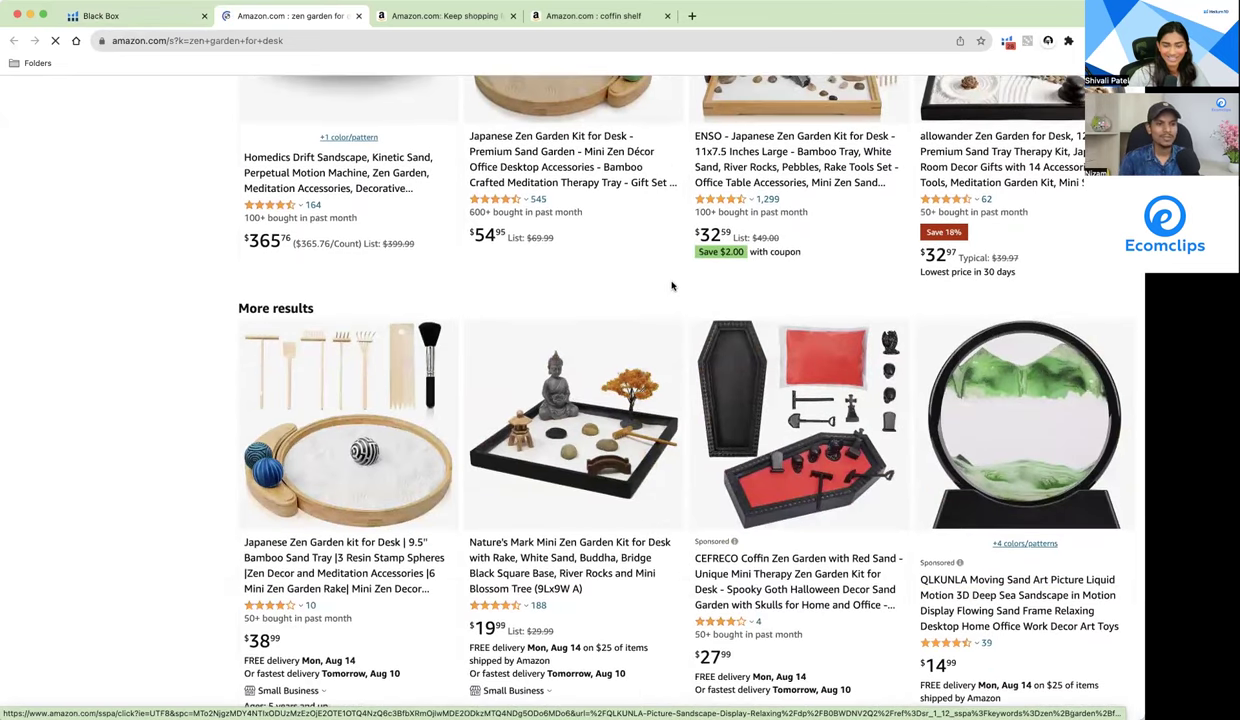
Step: Return to the Black Box keyword results, find "tattoo gun starter kit" and open its search on Amazon
click(187, 17)
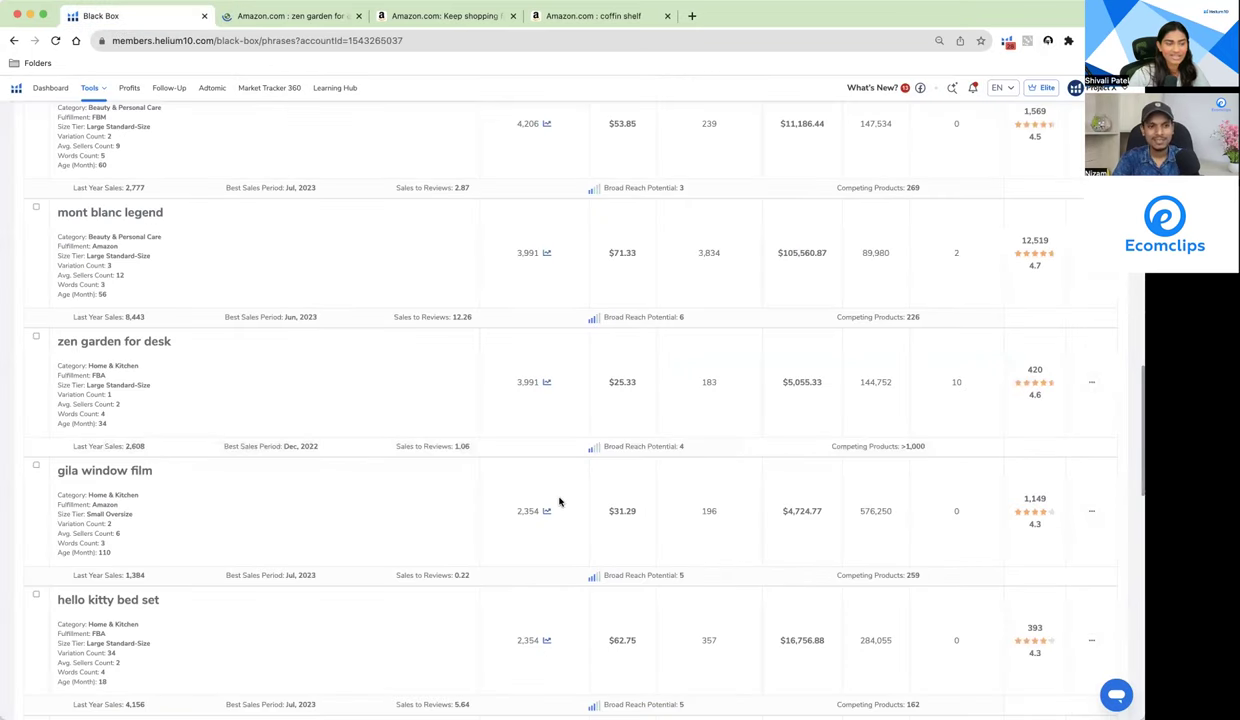
scroll(672, 399, up, 3)
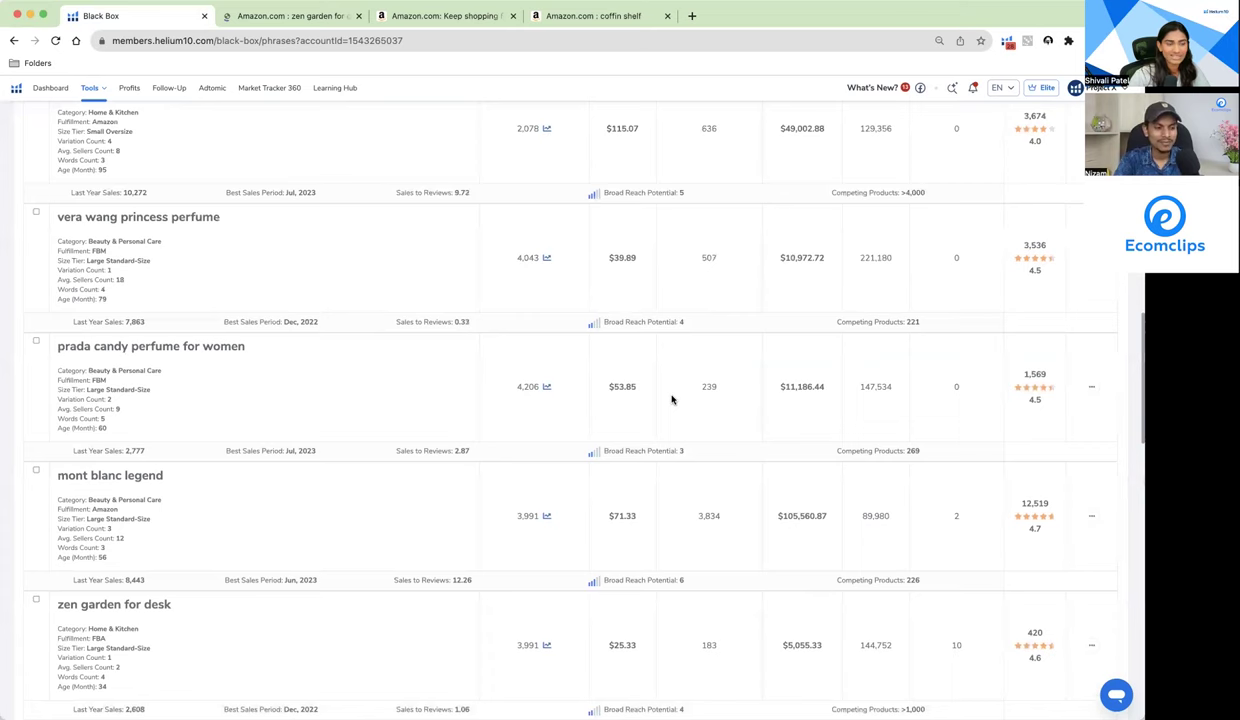
scroll(672, 399, up, 2)
scroll(838, 282, up, 2)
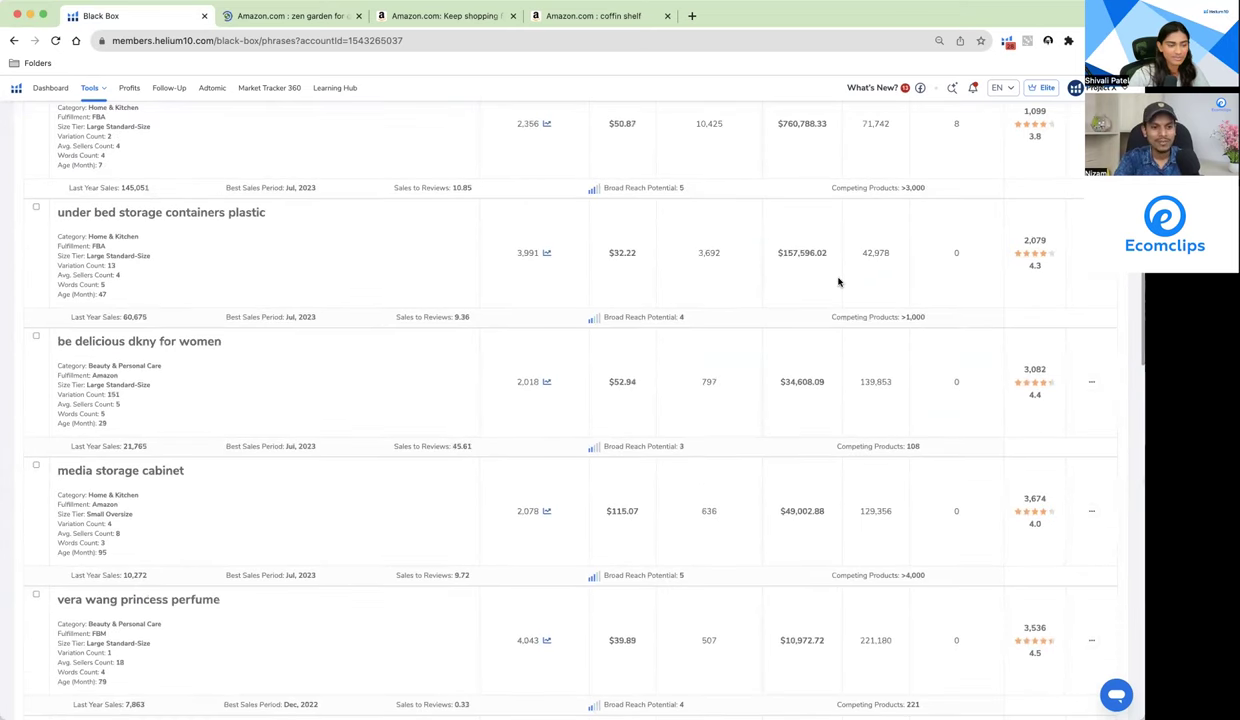
scroll(838, 282, up, 2)
scroll(838, 282, up, 1)
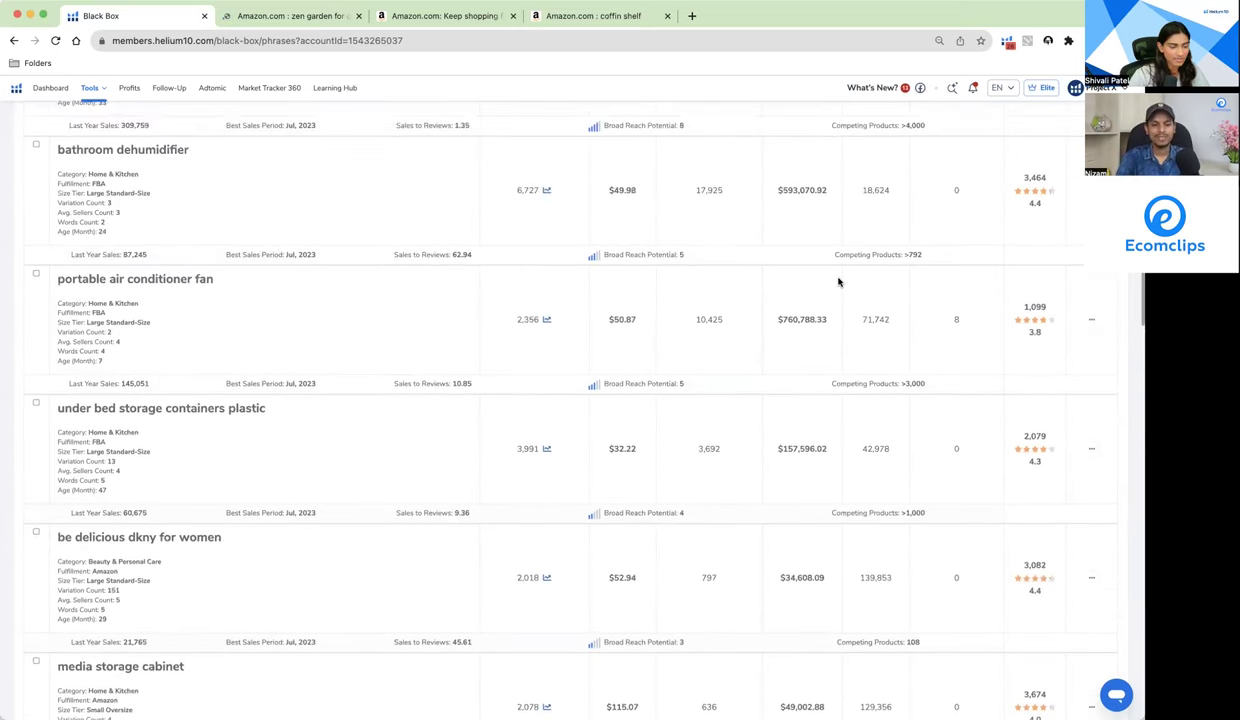
scroll(838, 282, down, 12)
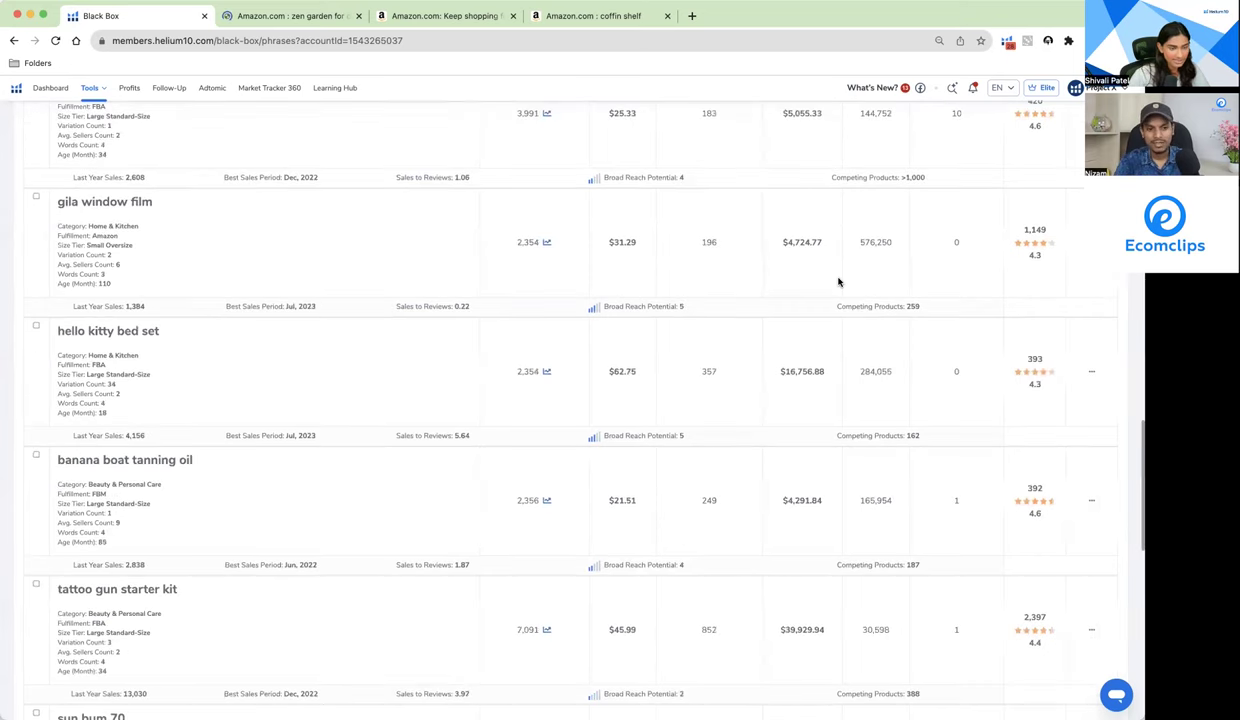
scroll(838, 282, down, 4)
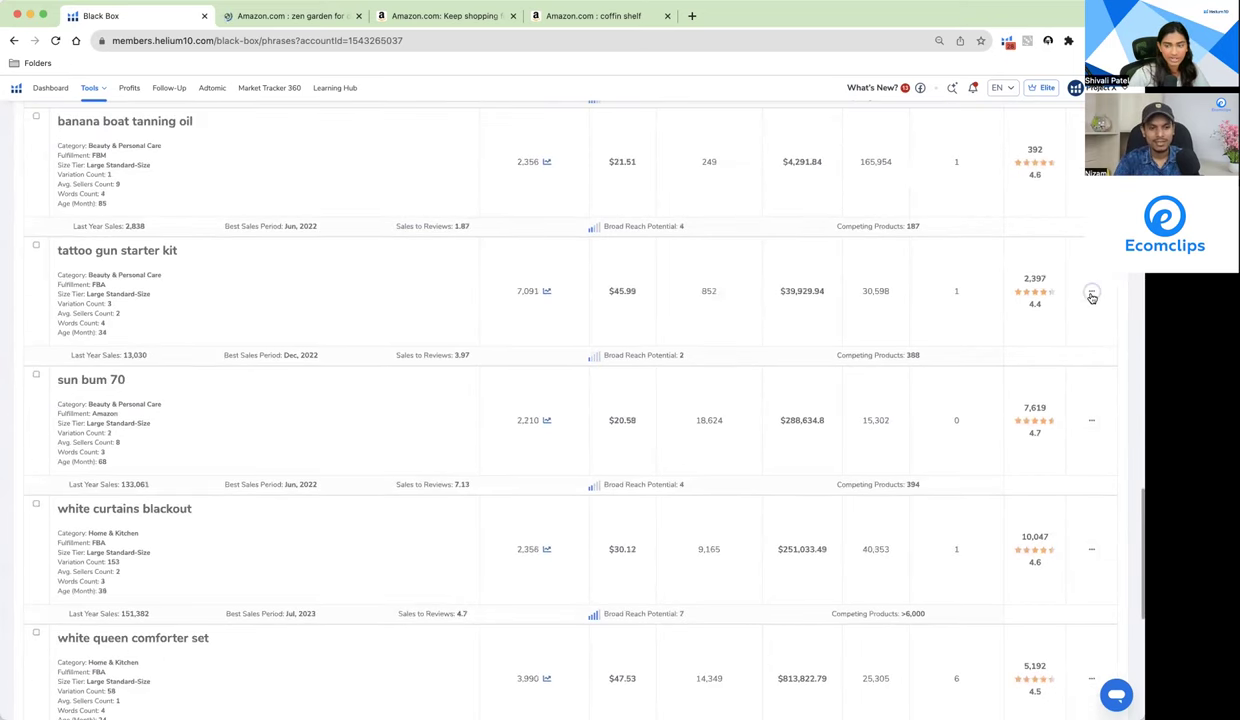
click(1092, 293)
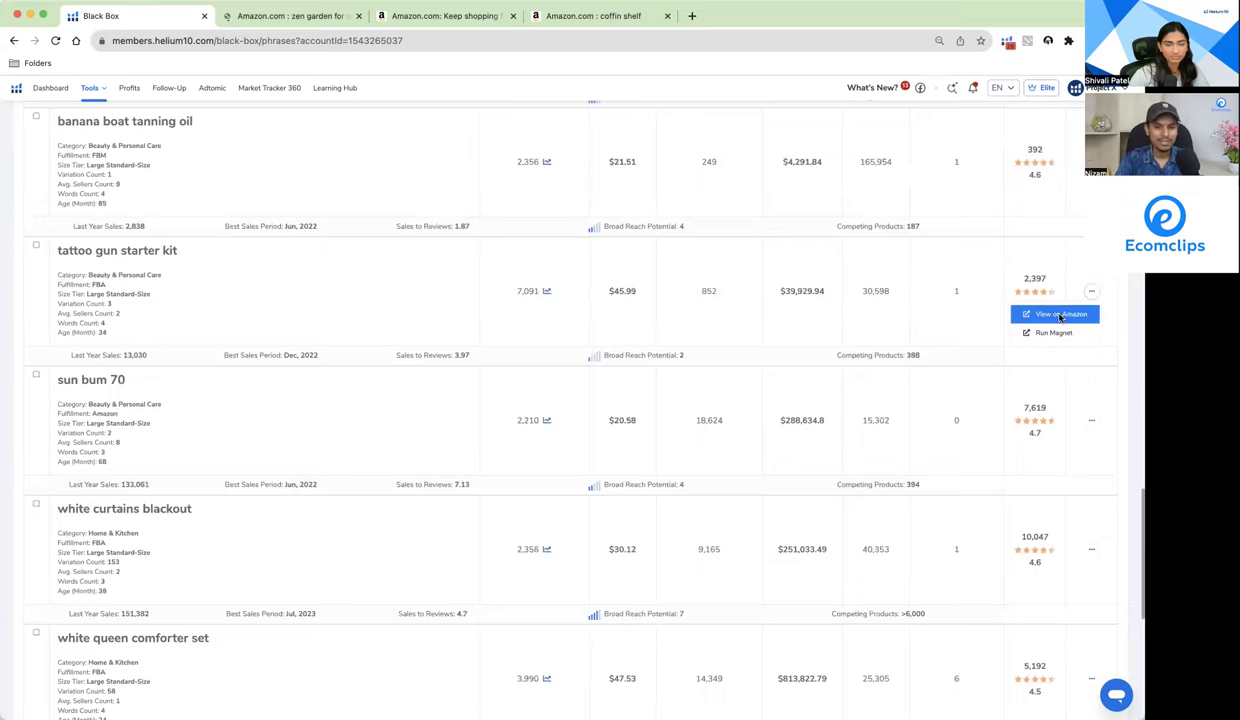
click(1058, 315)
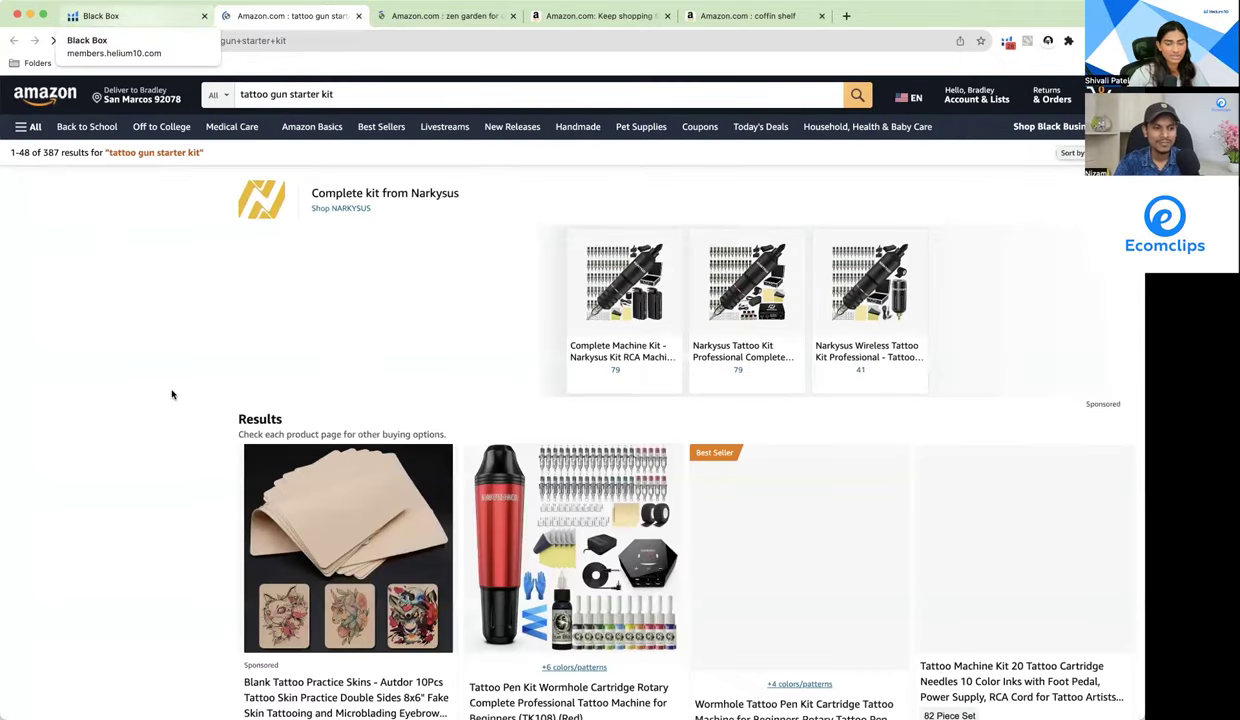
Step: Browse the Amazon listings for "tattoo gun starter kit", comparing brands, product designs, prices and review counts
scroll(171, 394, down, 4)
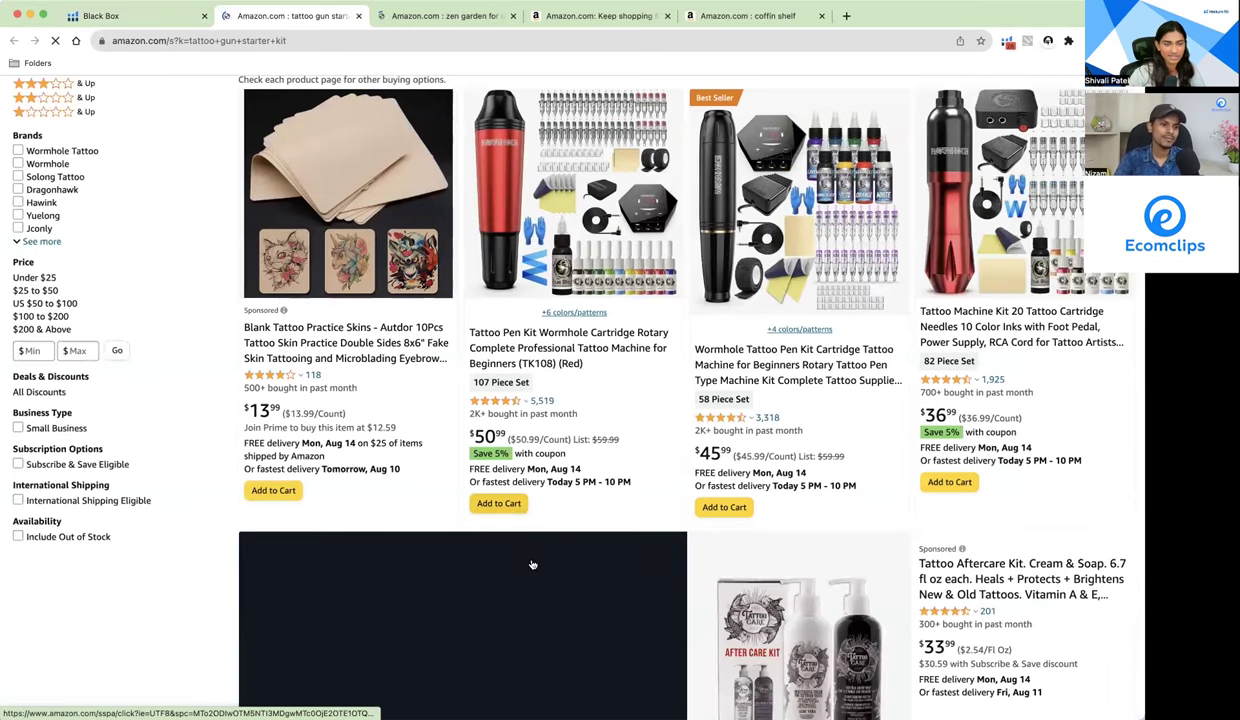
scroll(533, 565, down, 5)
scroll(375, 517, up, 9)
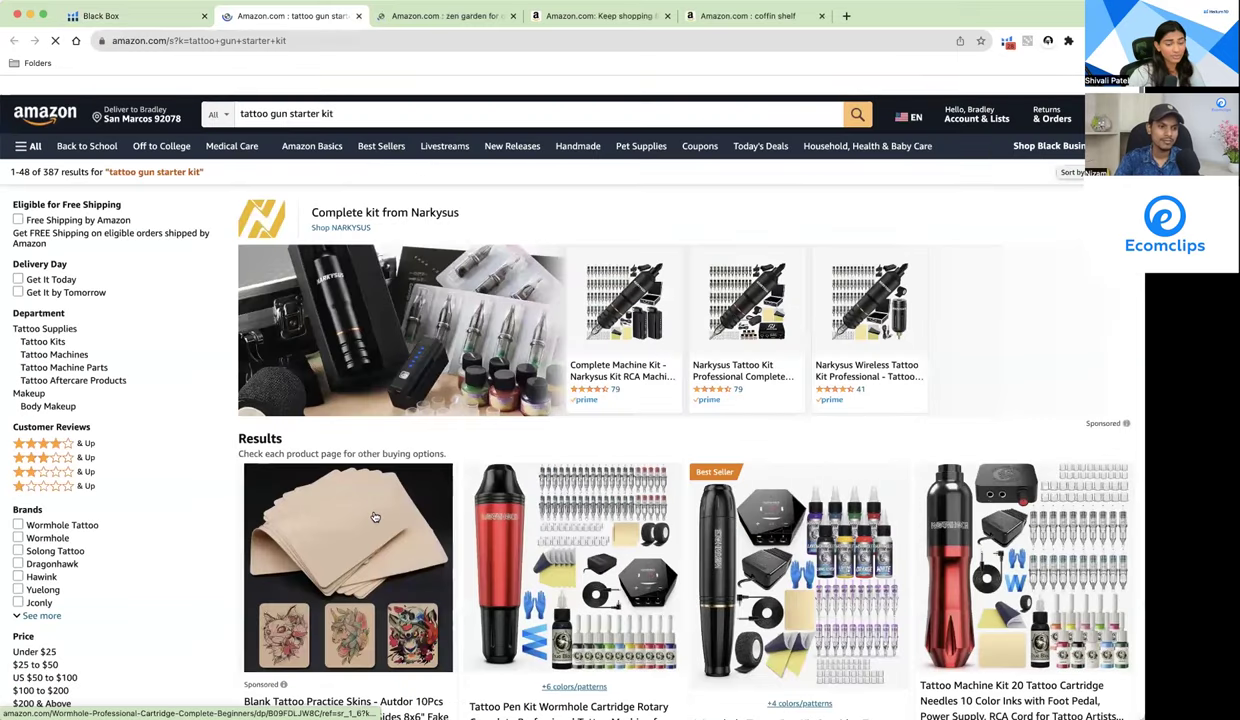
scroll(375, 517, down, 3)
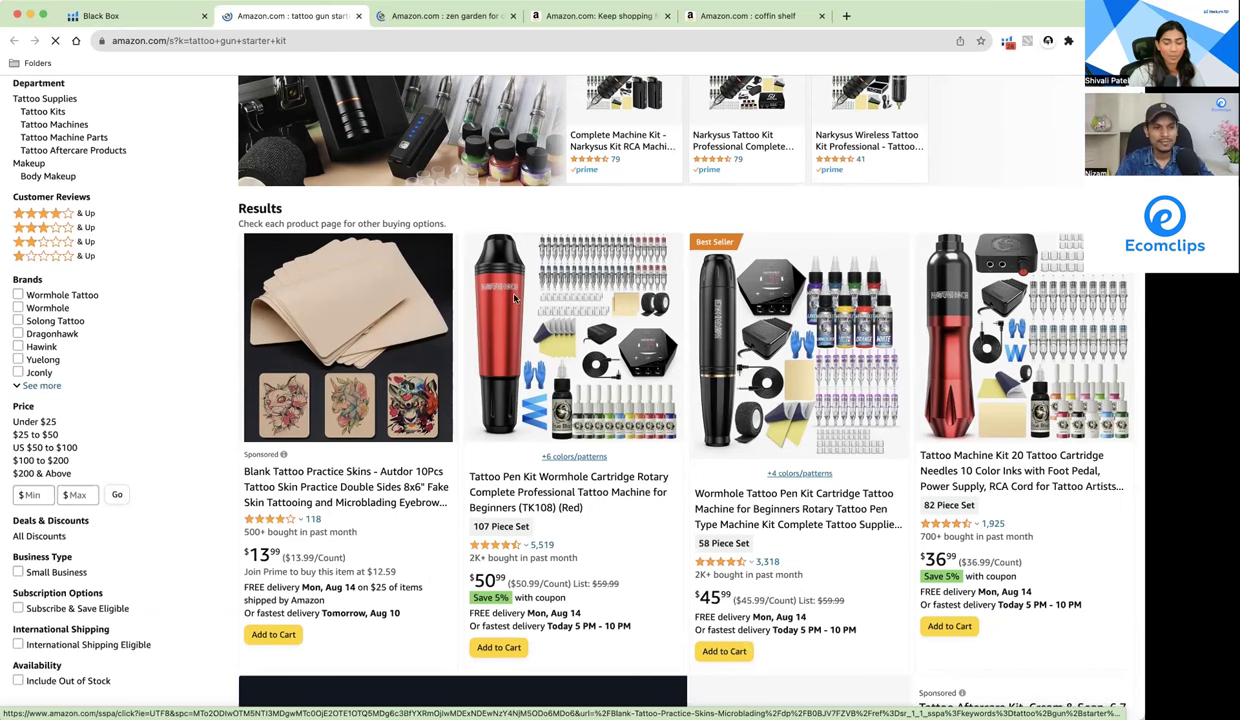
scroll(515, 298, down, 8)
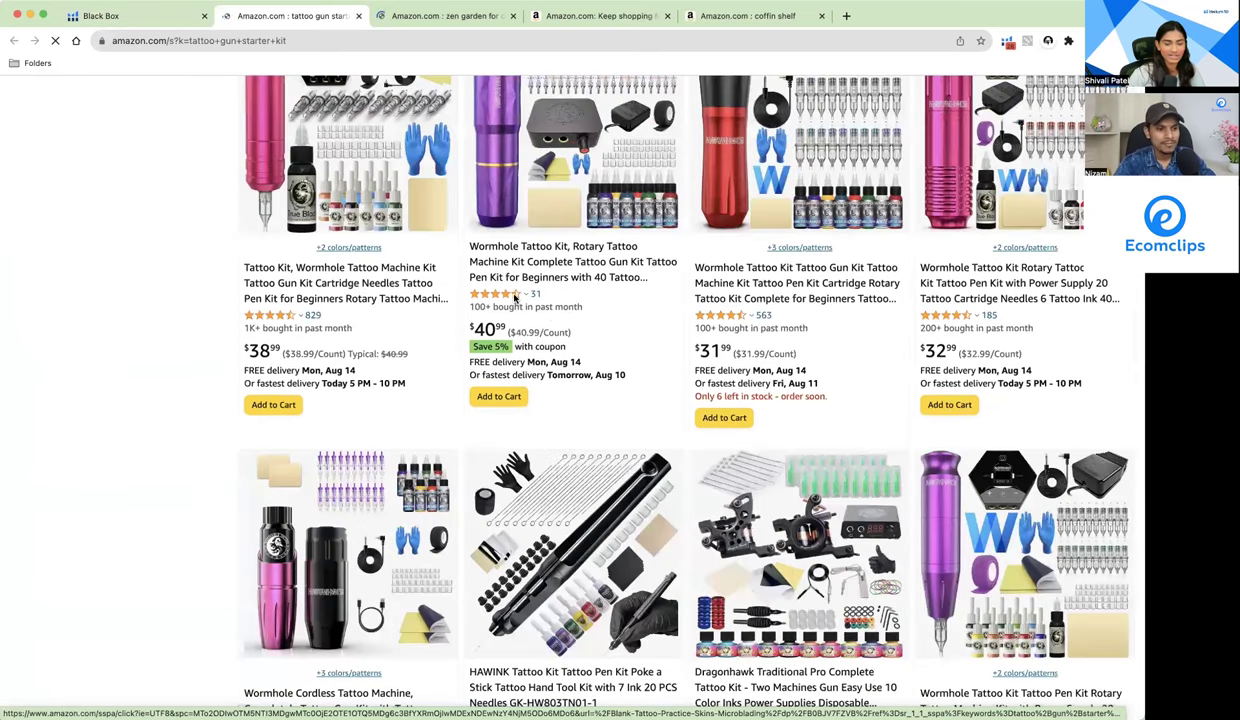
scroll(515, 298, down, 10)
scroll(513, 298, down, 1)
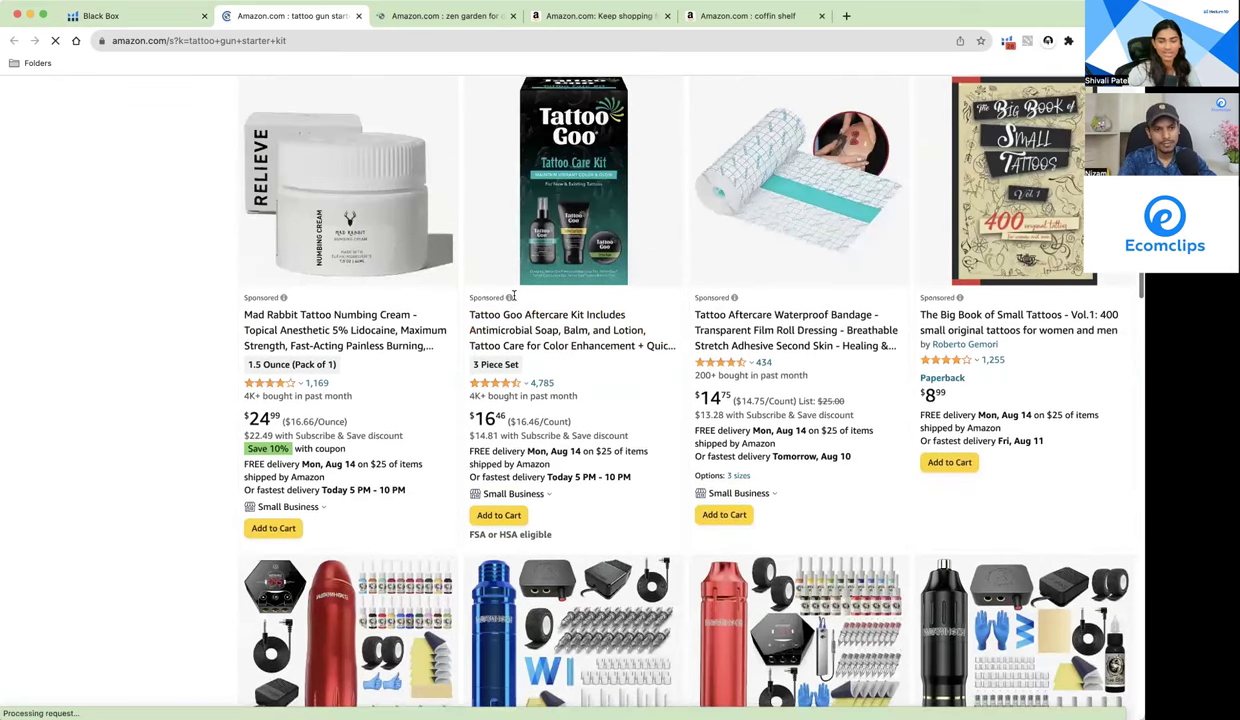
scroll(513, 296, down, 3)
scroll(970, 193, down, 2)
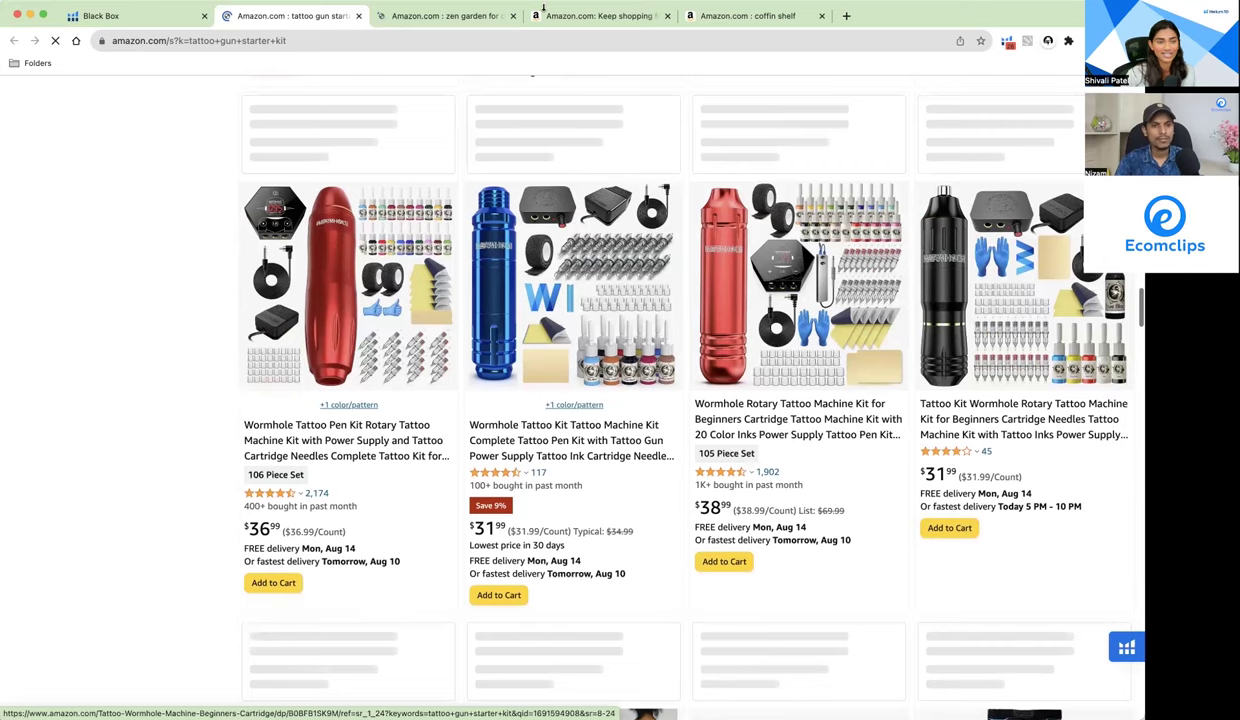
Step: Check the remaining Black Box keywords on this page, then open the "banana boat tanning oil" search on Amazon and skim its listings
click(155, 22)
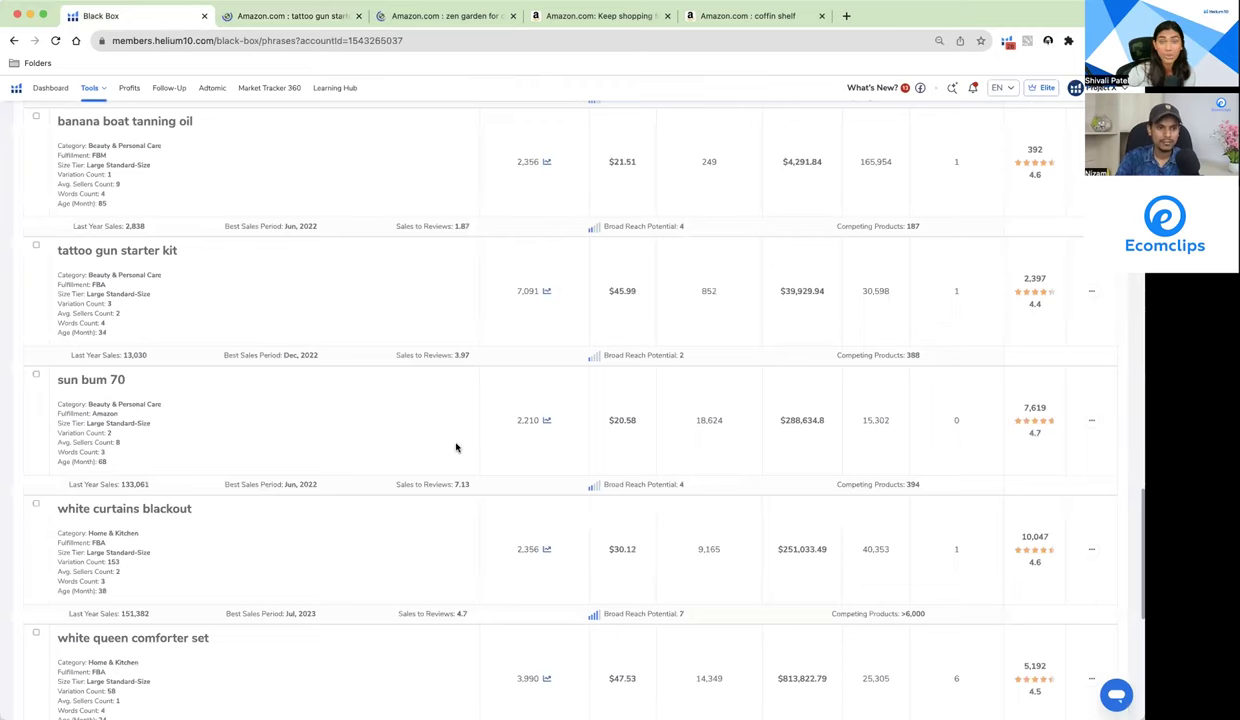
scroll(456, 447, down, 1)
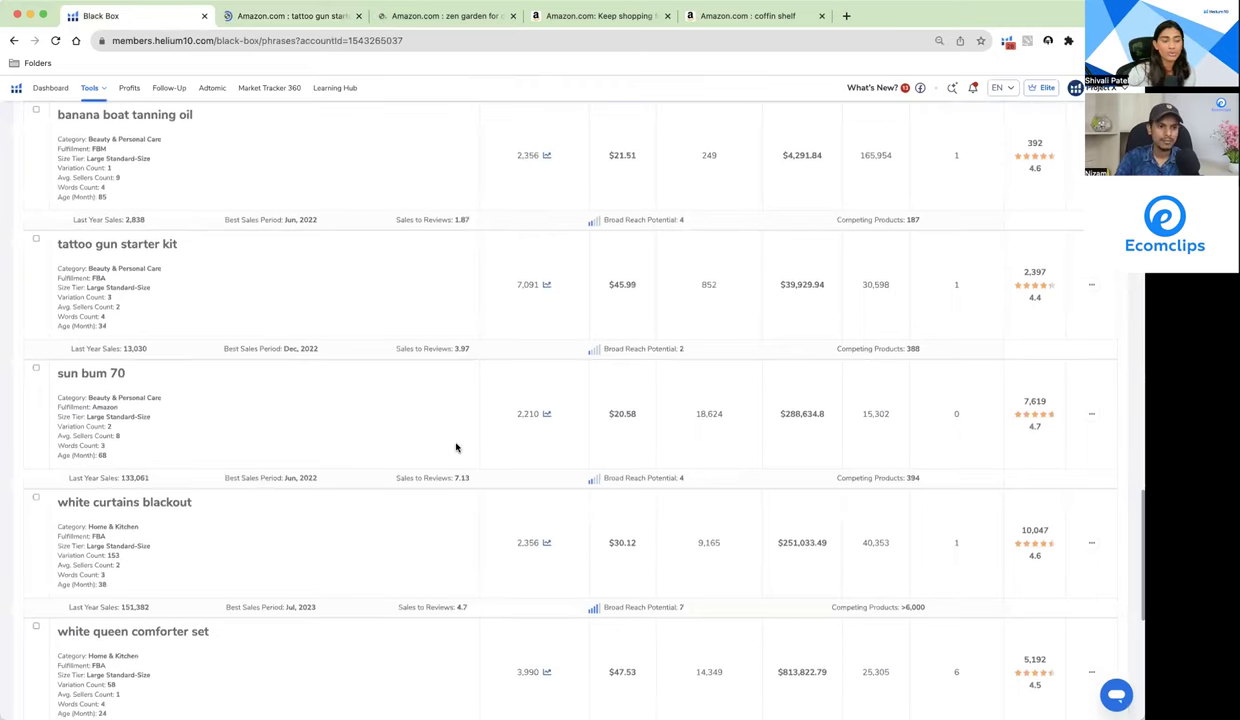
scroll(456, 447, down, 3)
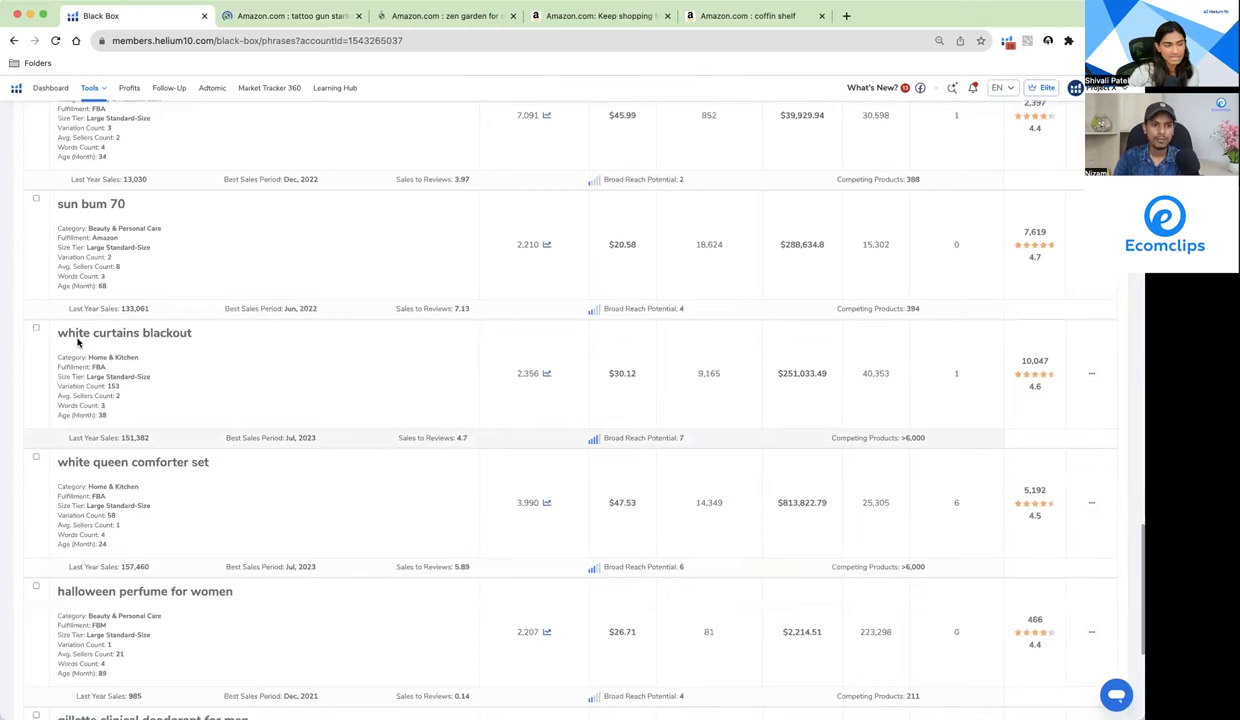
scroll(258, 427, down, 3)
scroll(258, 430, down, 3)
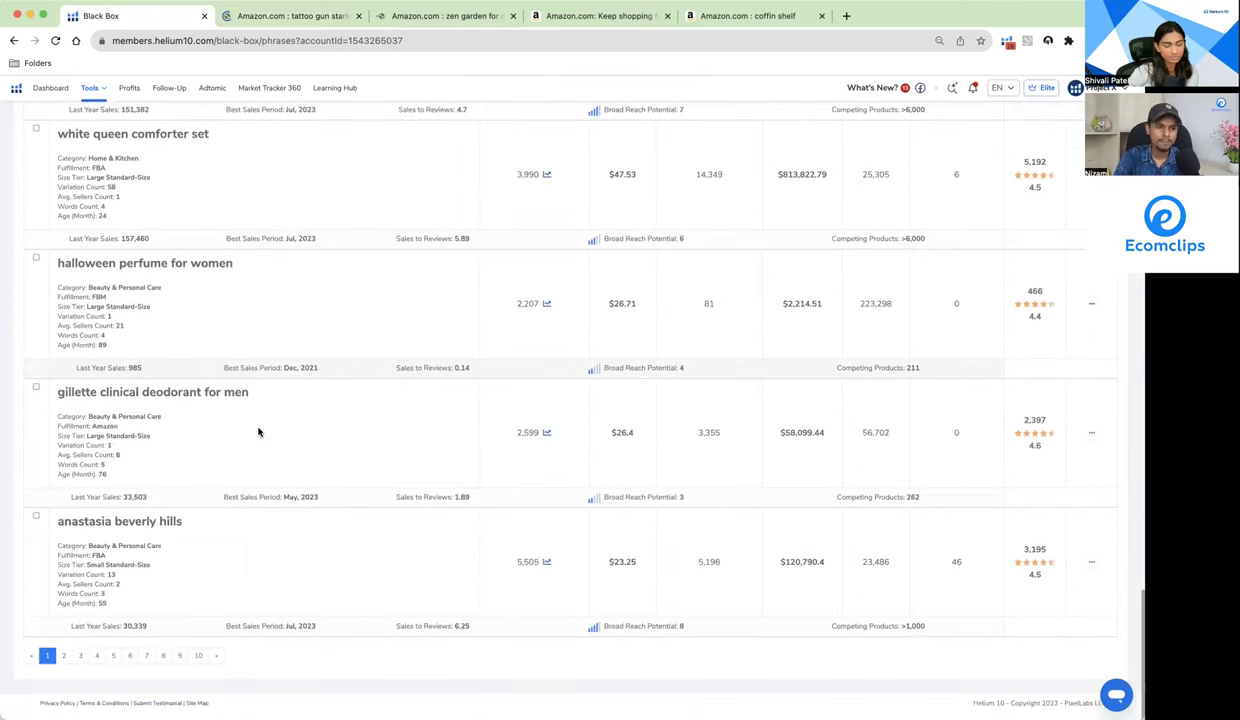
scroll(258, 432, up, 9)
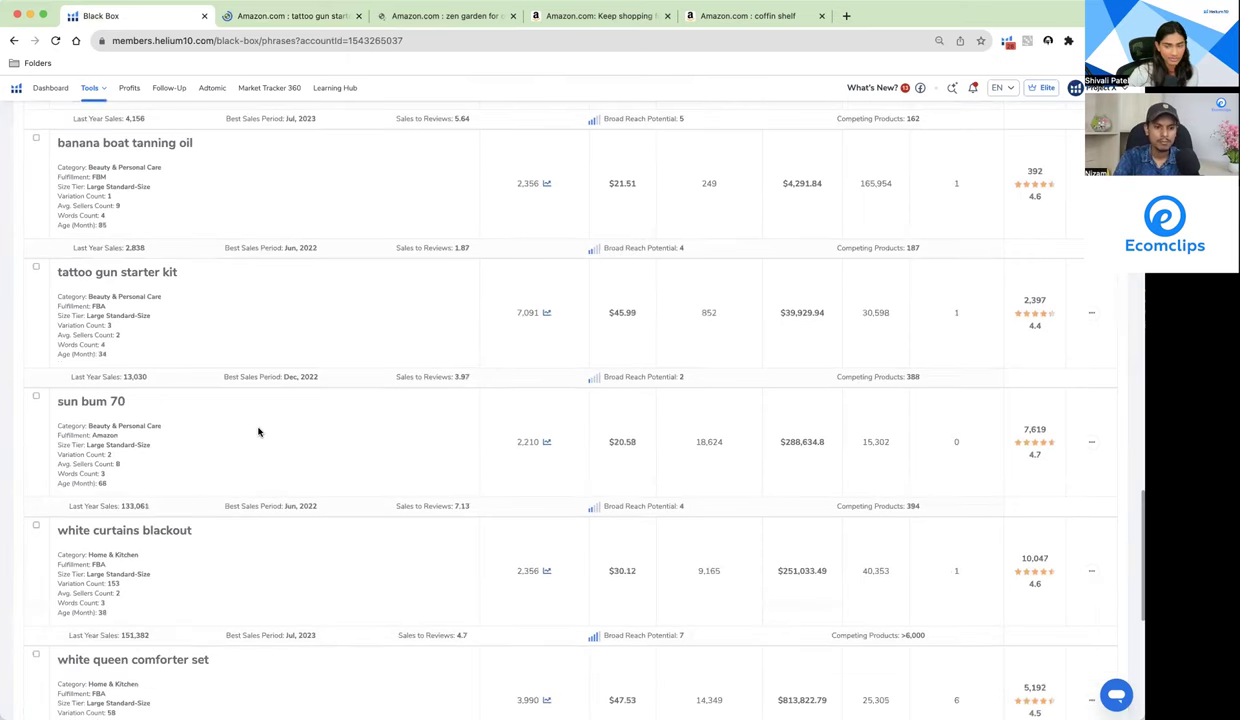
scroll(258, 431, up, 5)
click(1093, 451)
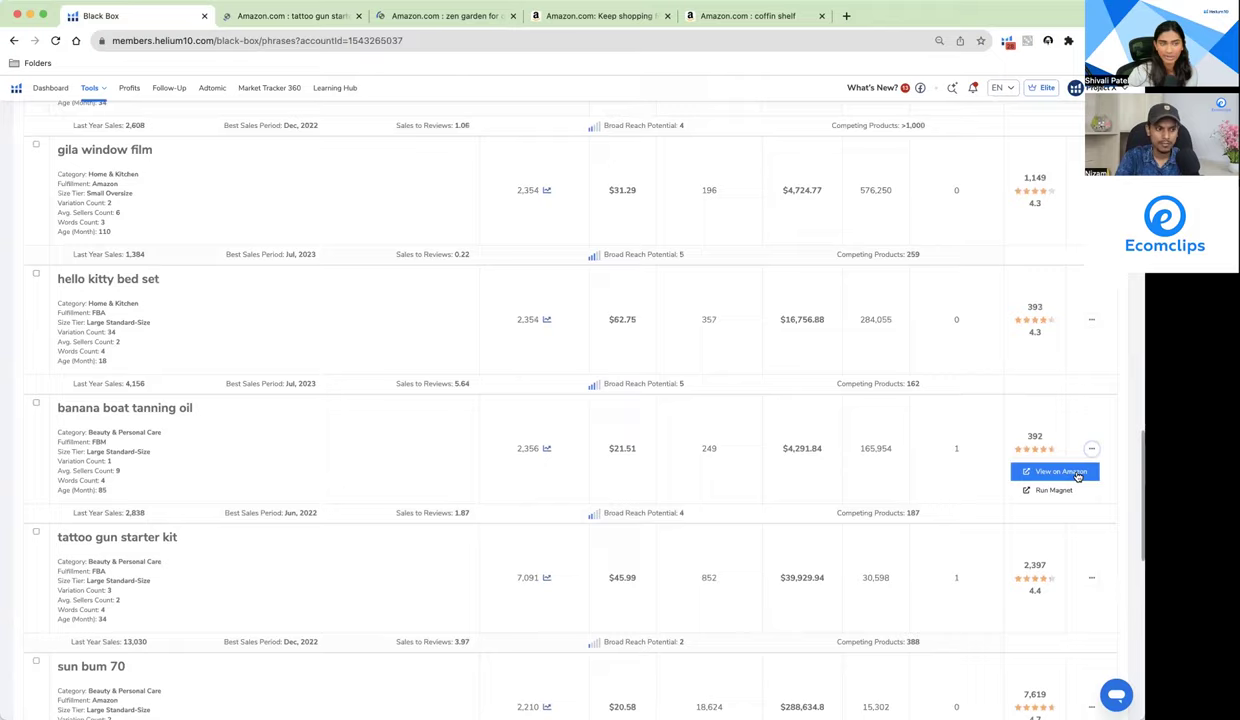
click(1077, 474)
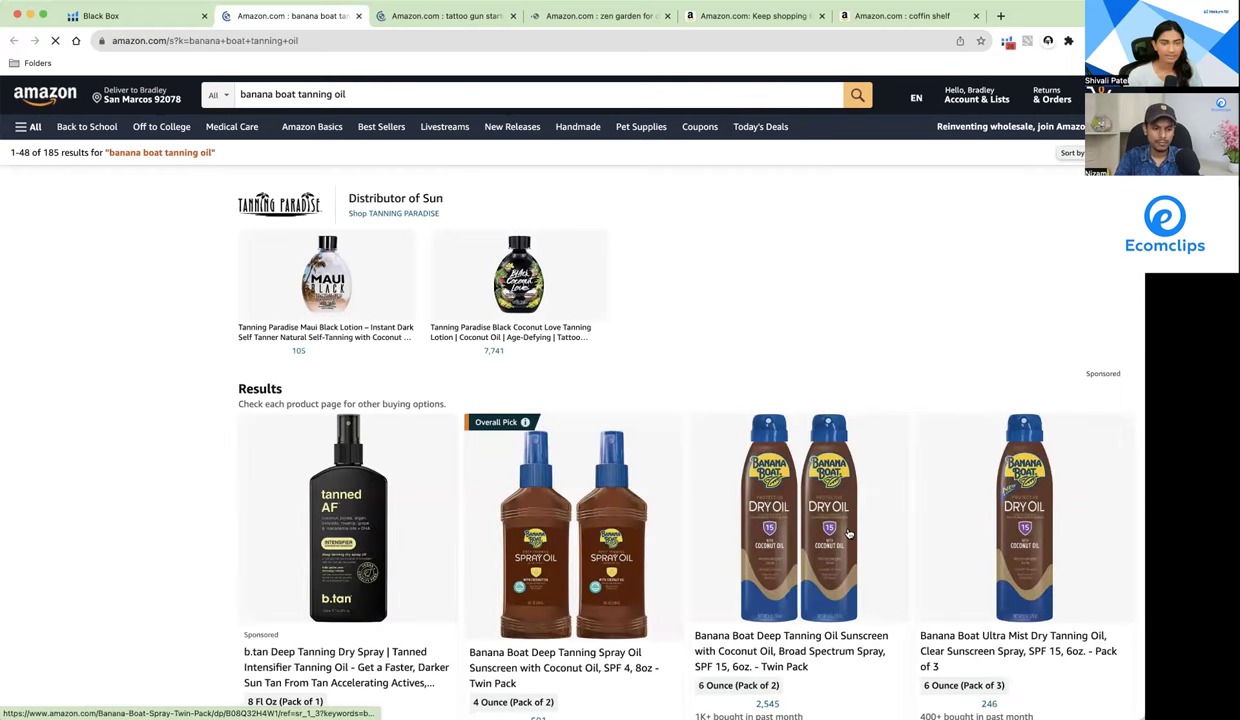
scroll(700, 300, down, 10)
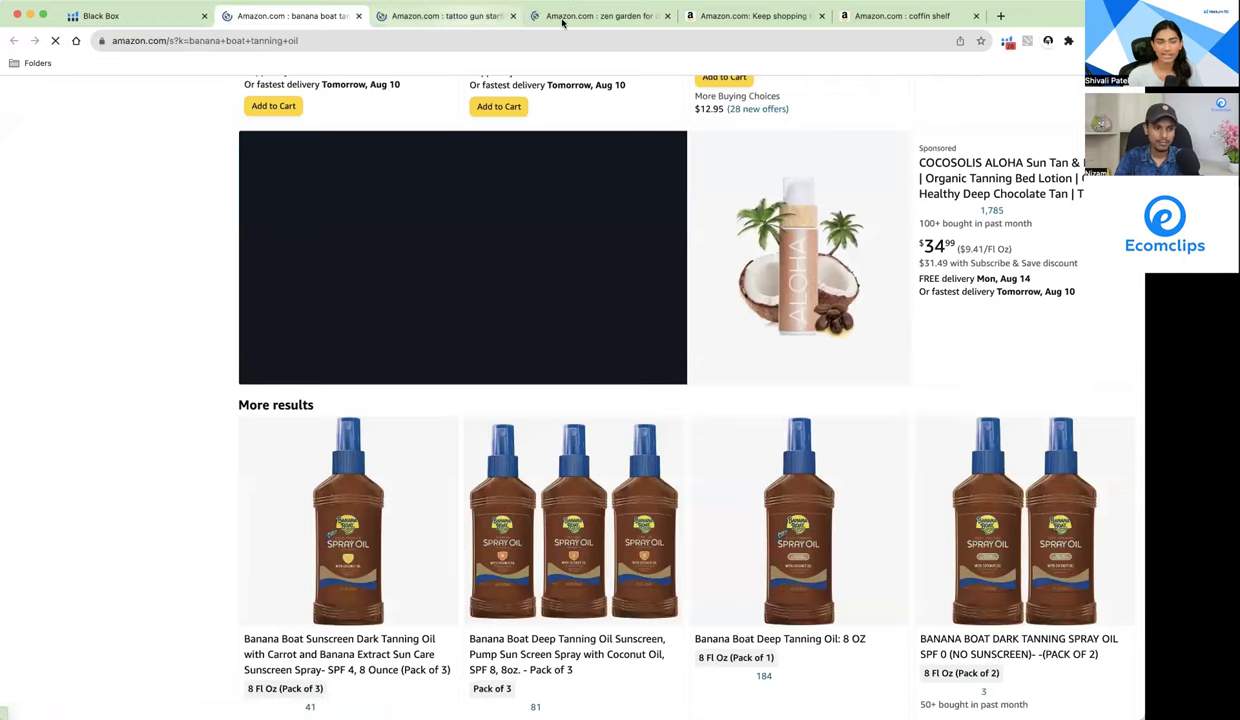
Step: Switch to the "zen garden for desk" Amazon results and run Xray Keywords from the Helium 10 extension
click(563, 16)
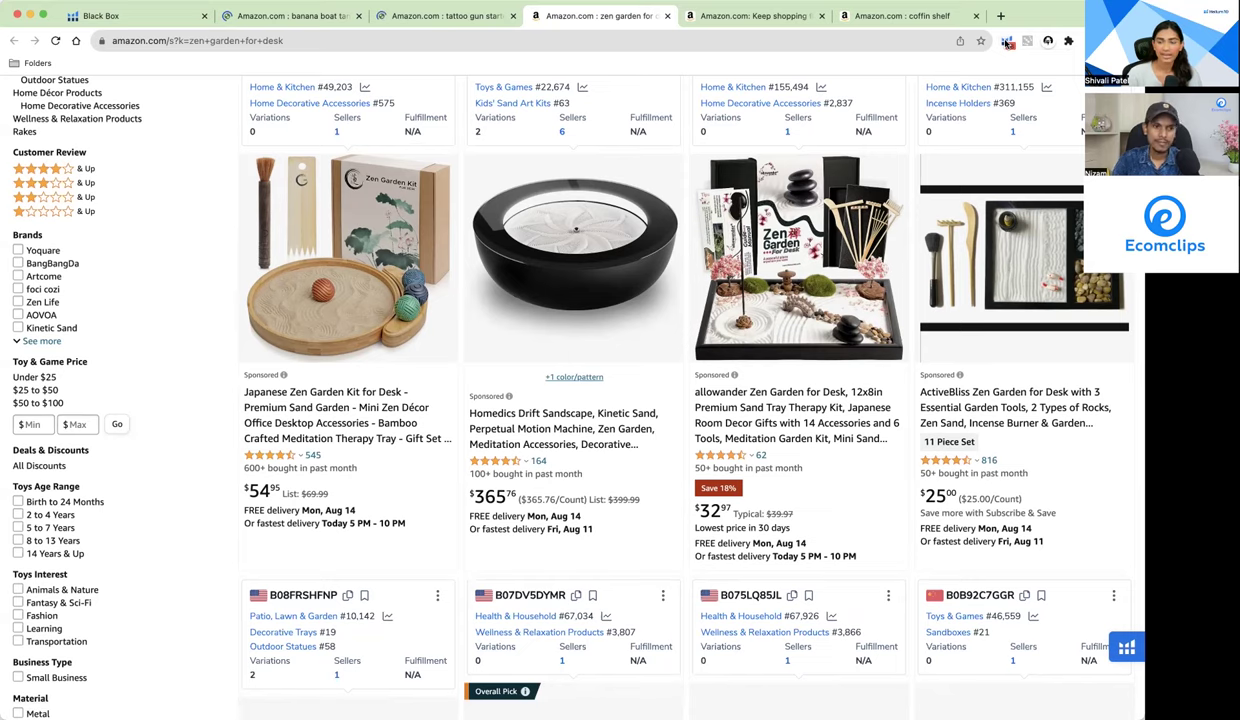
click(1007, 41)
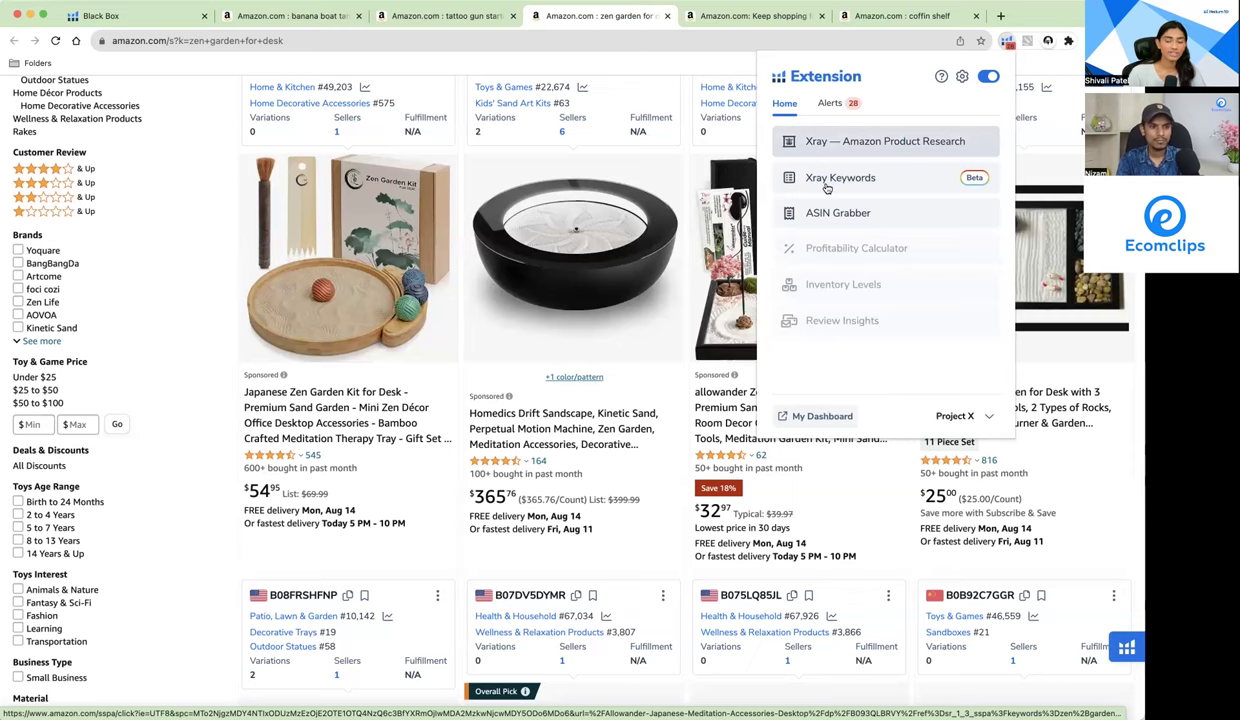
click(859, 176)
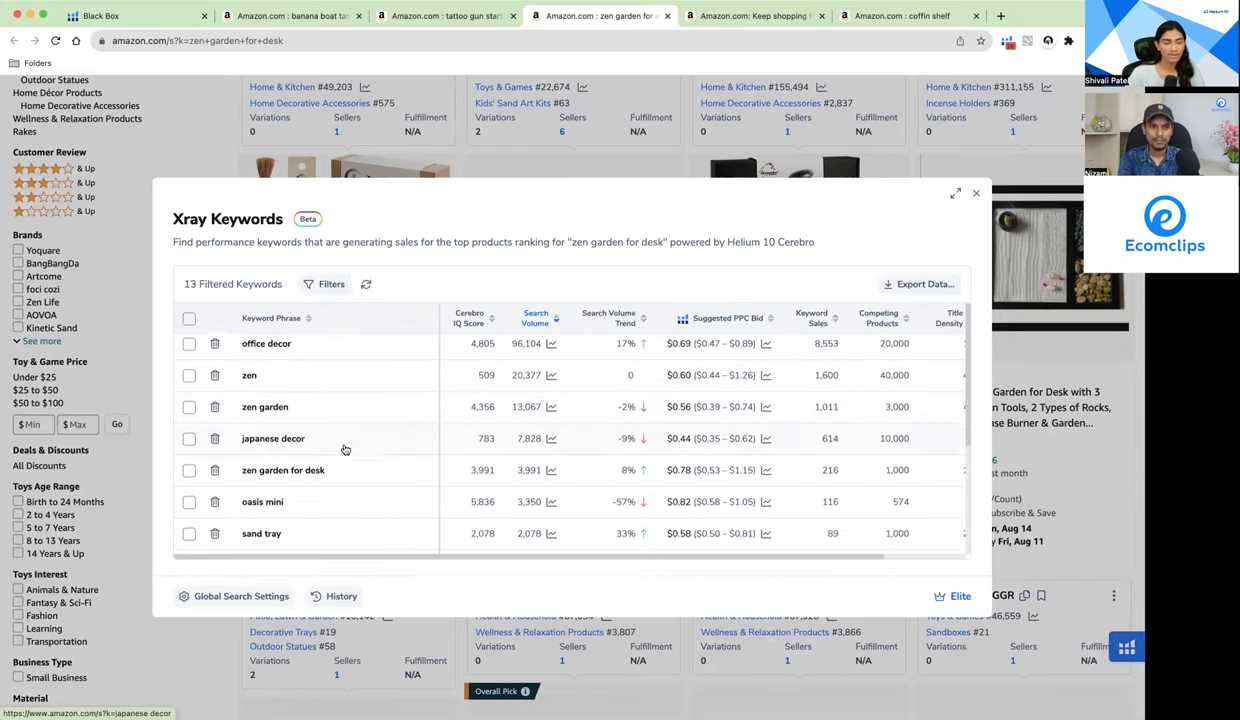
Step: Read through the full list of Xray keyword phrases for "zen garden for desk"
scroll(343, 447, down, 1)
scroll(304, 372, up, 1)
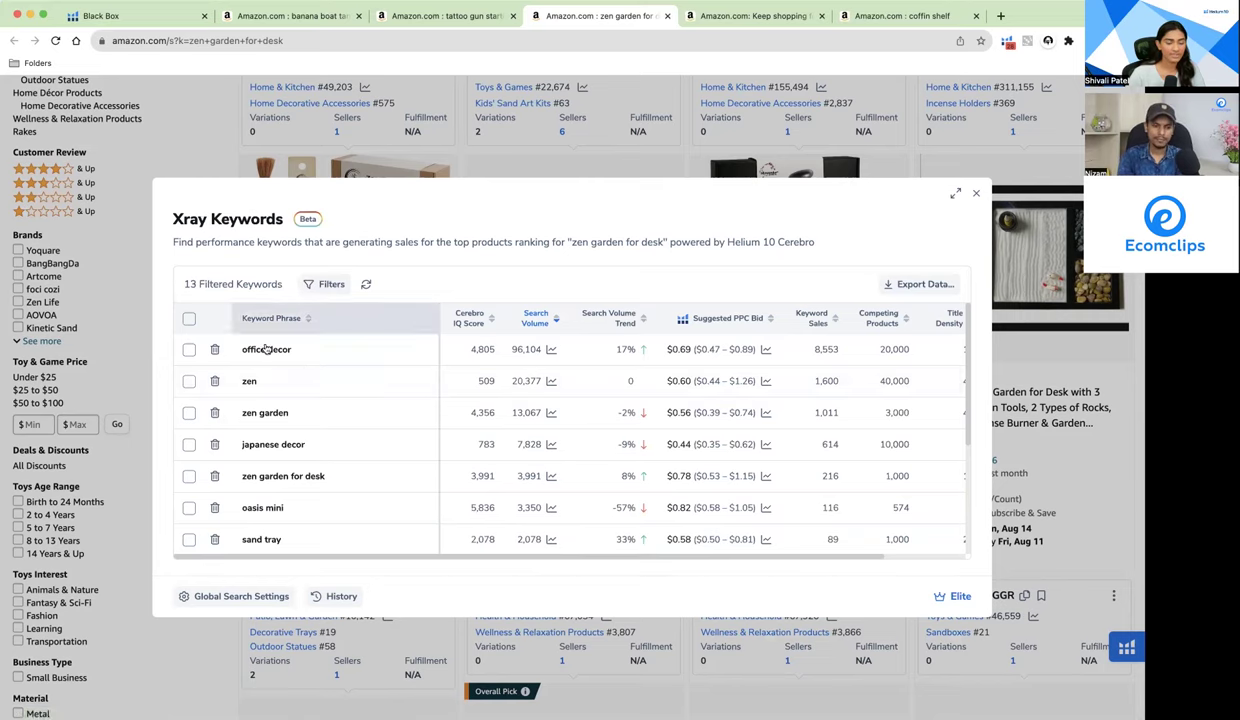
scroll(277, 376, down, 3)
scroll(276, 375, down, 3)
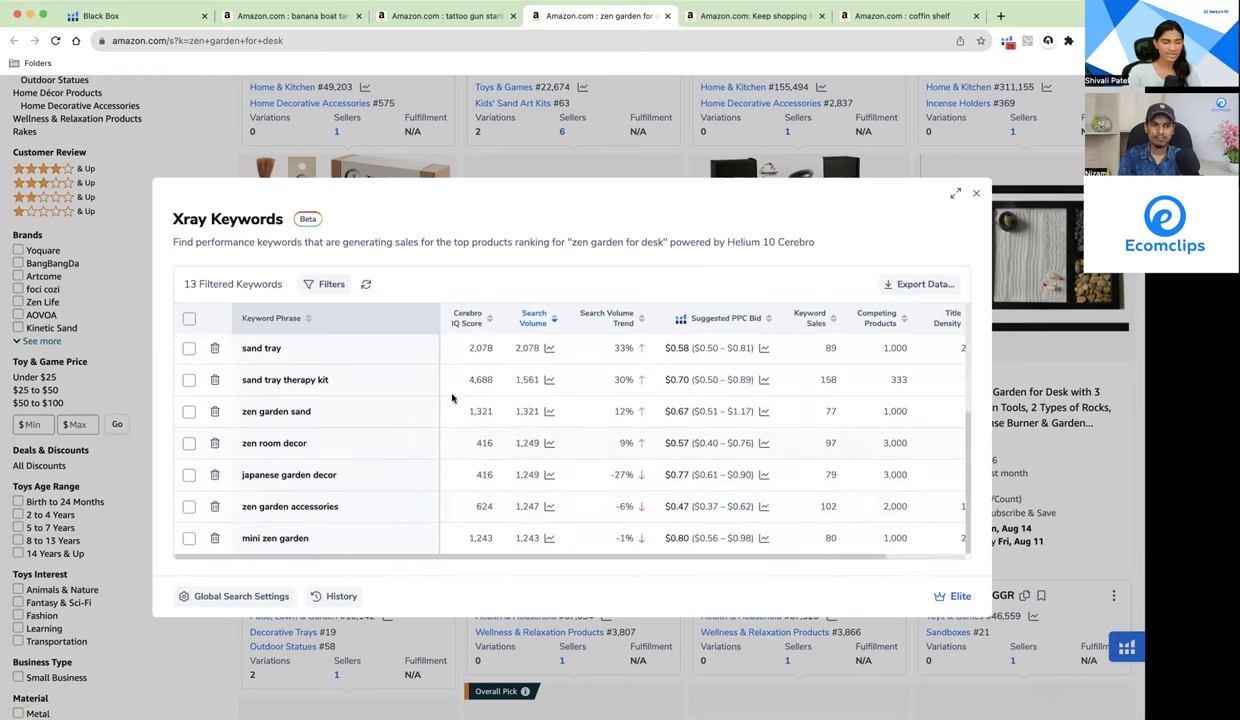
scroll(451, 398, up, 3)
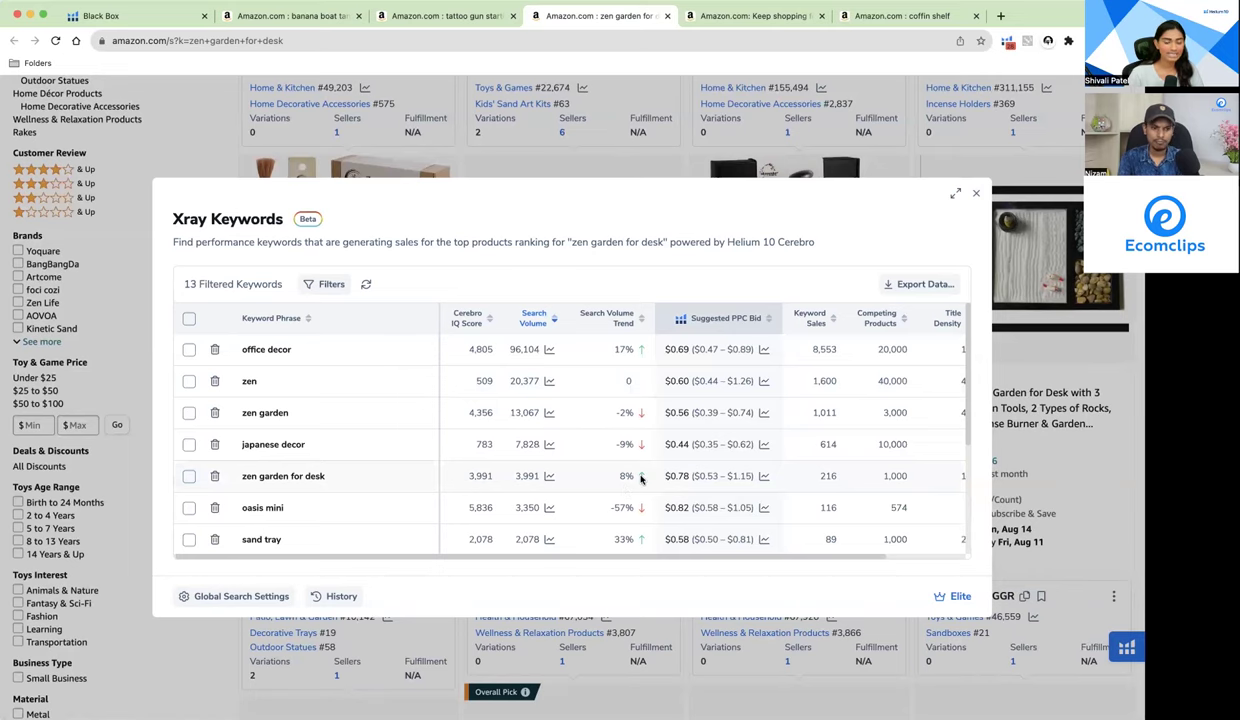
Step: Examine the Xray keyword metrics up close, from search volume trend and suggested PPC bid to competing products, title density and average competitor rank
scroll(641, 478, up, 5)
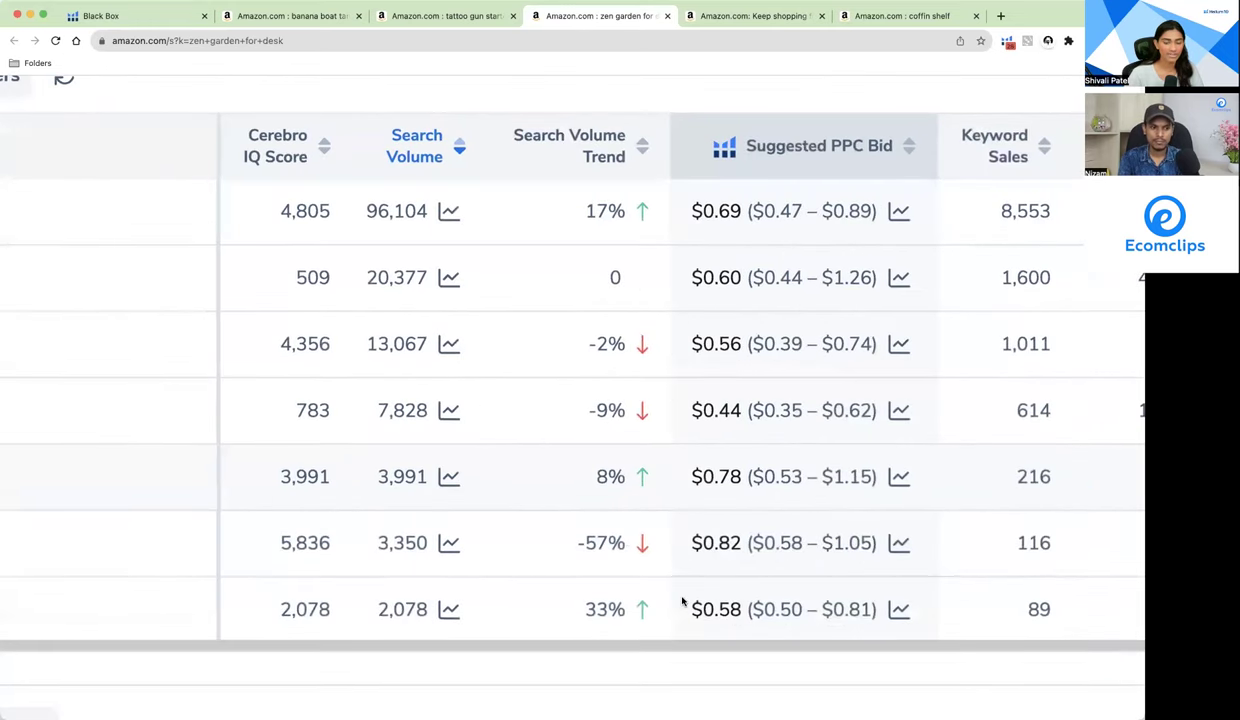
scroll(576, 490, left, 1)
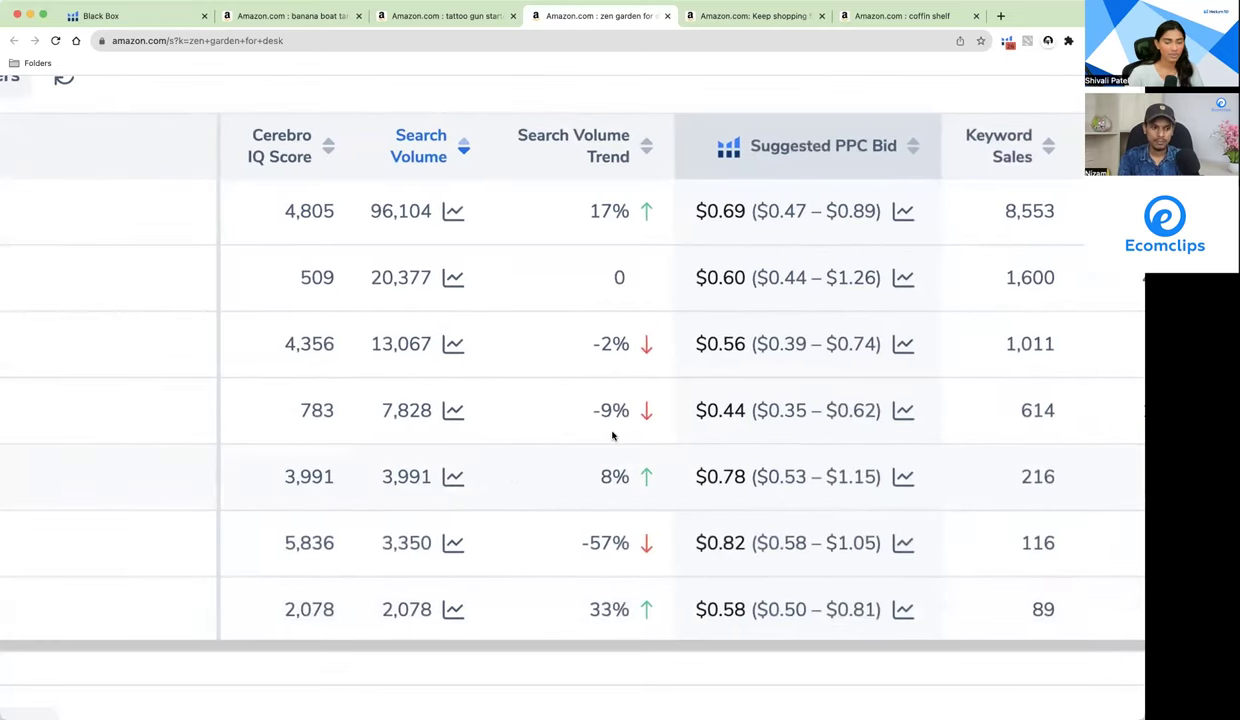
scroll(613, 436, down, 5)
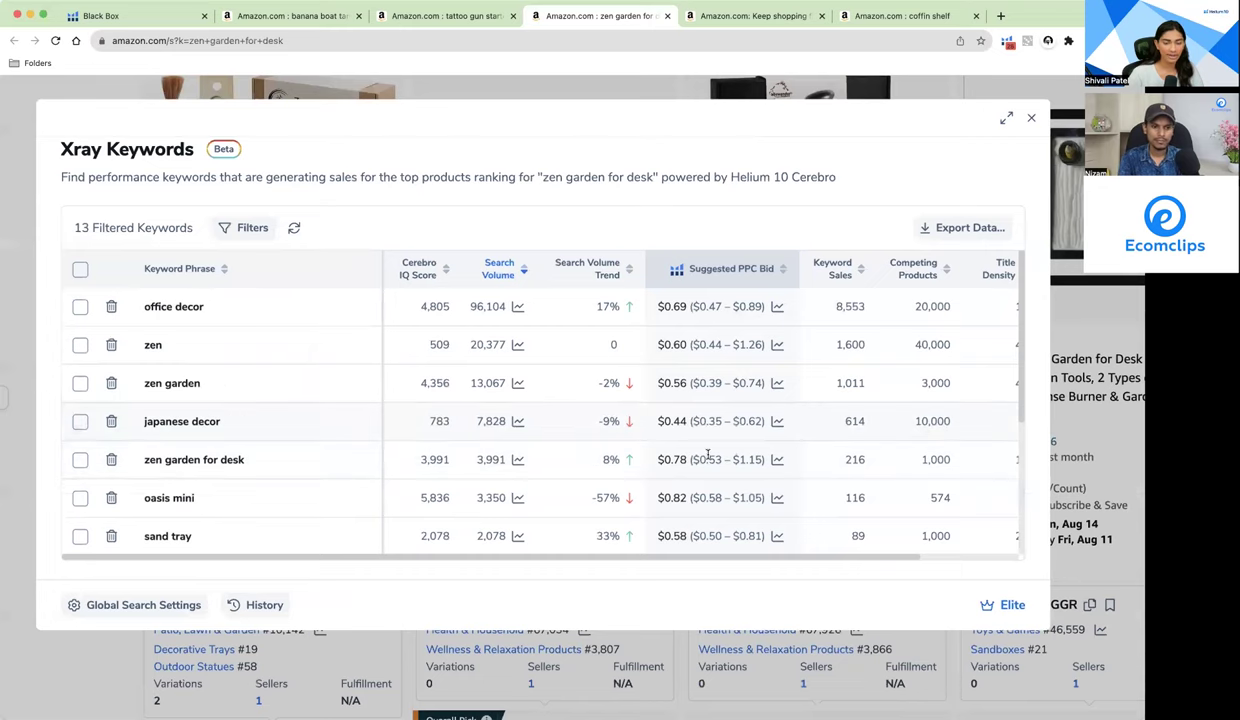
mouse_move(710, 455)
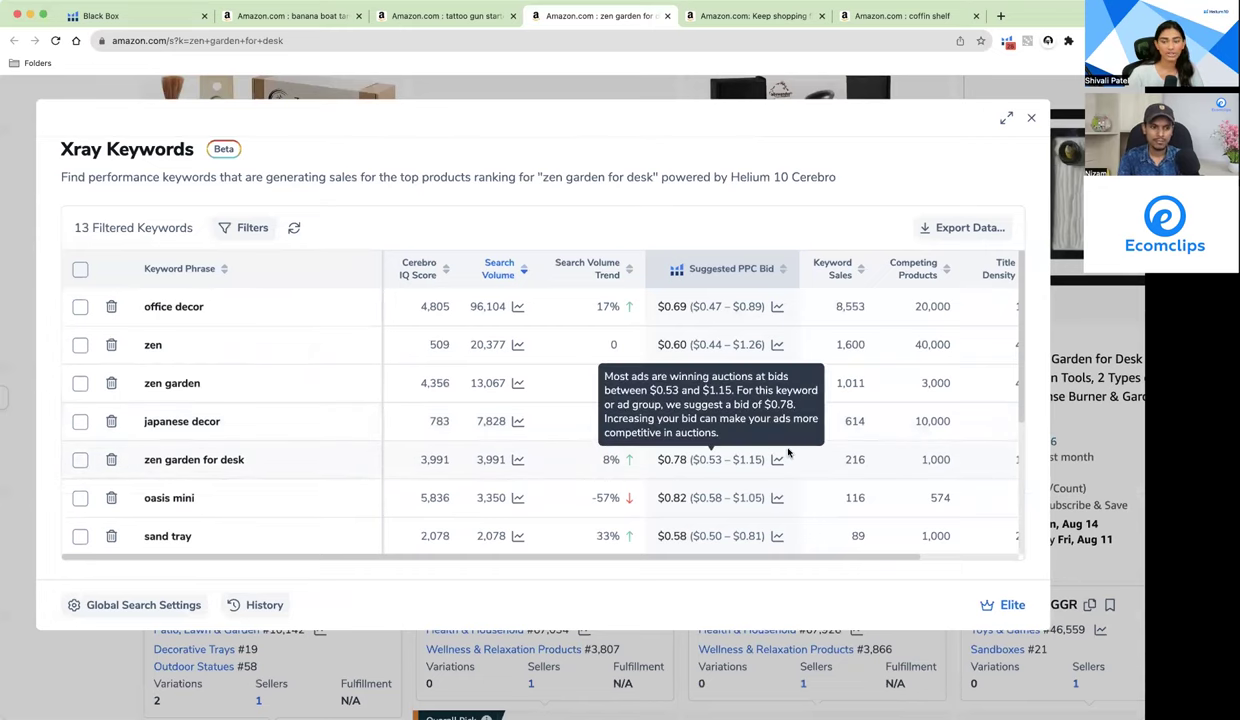
scroll(780, 460, right, 2)
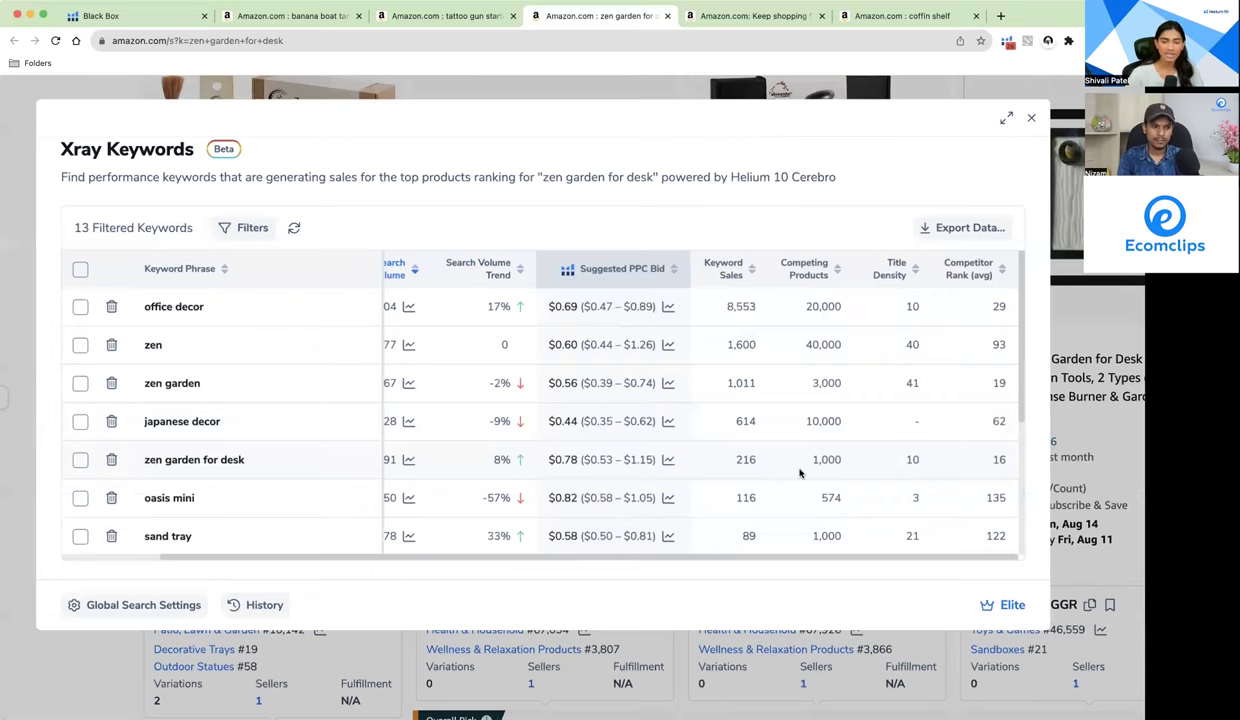
scroll(830, 470, right, 2)
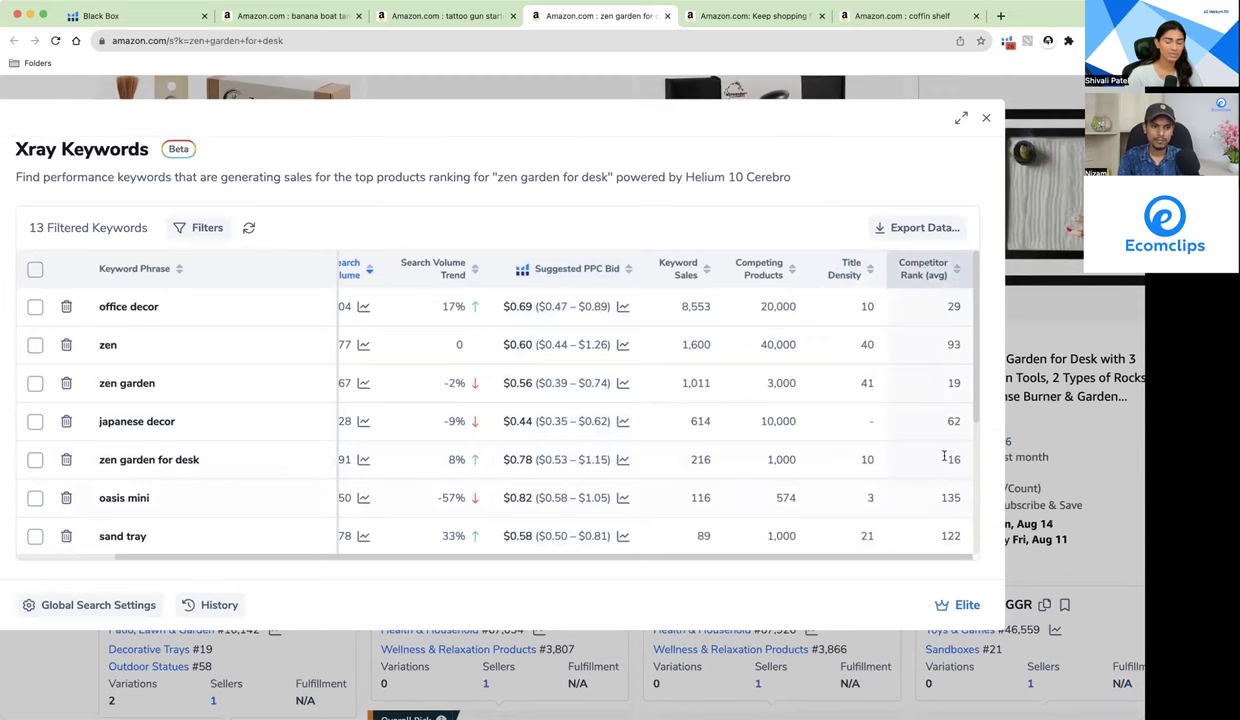
mouse_move(944, 499)
scroll(942, 497, down, 2)
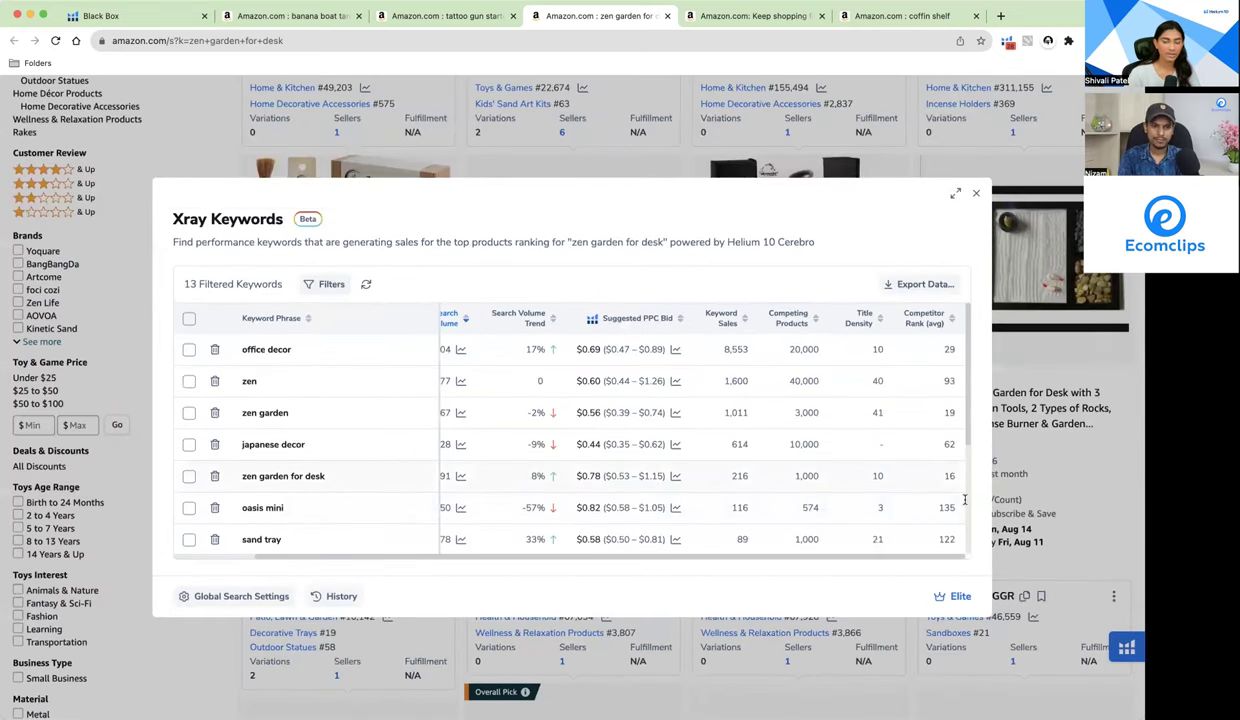
Step: Close the Xray Keywords results and run Xray Amazon Product Research on the "zen garden for desk" search
click(975, 191)
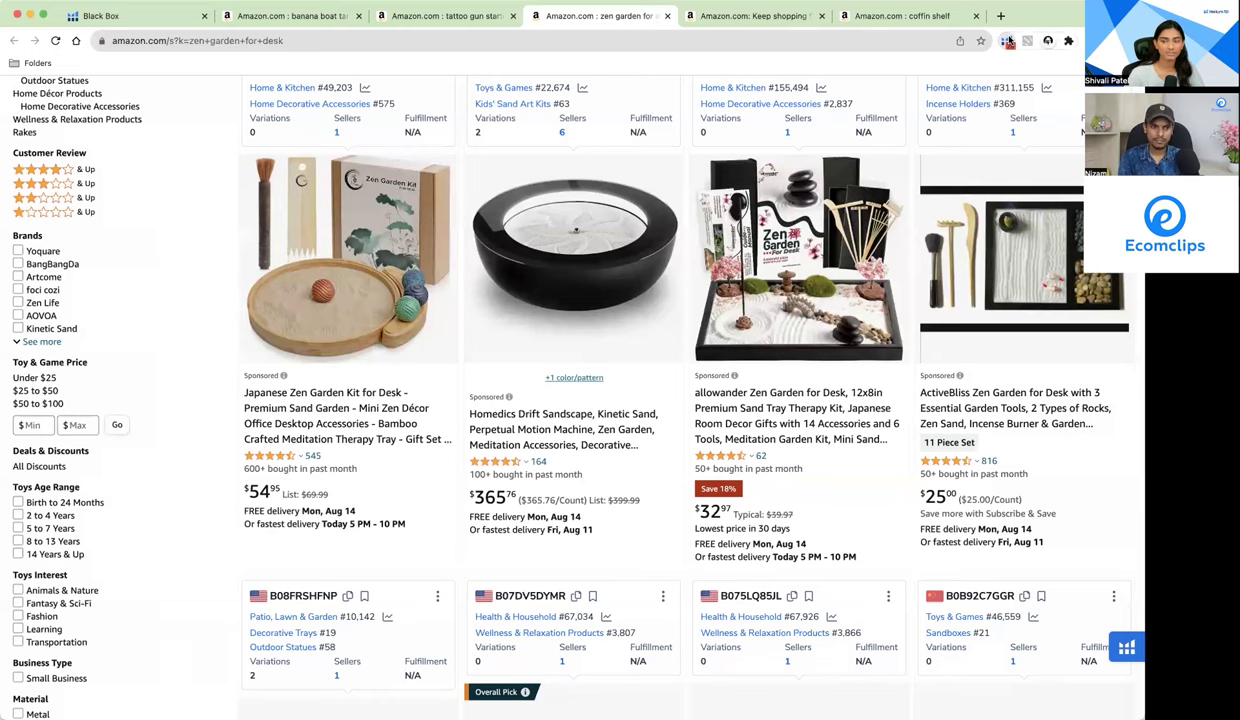
click(1008, 41)
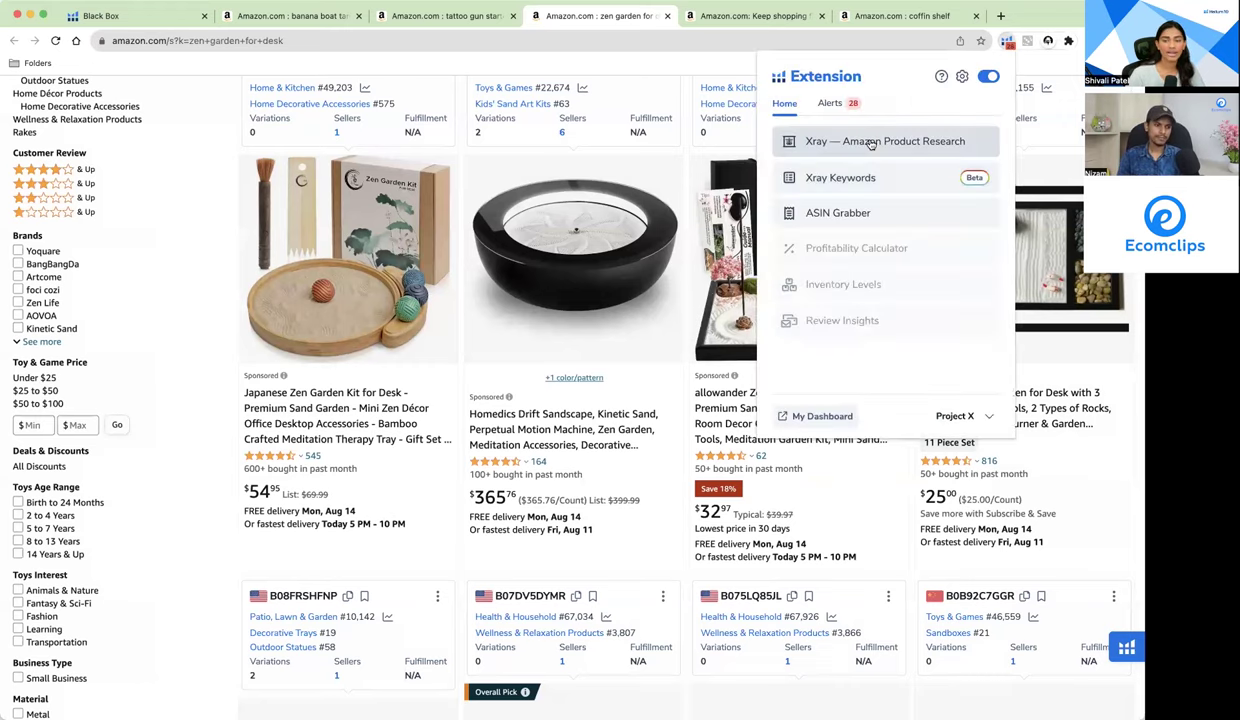
click(871, 144)
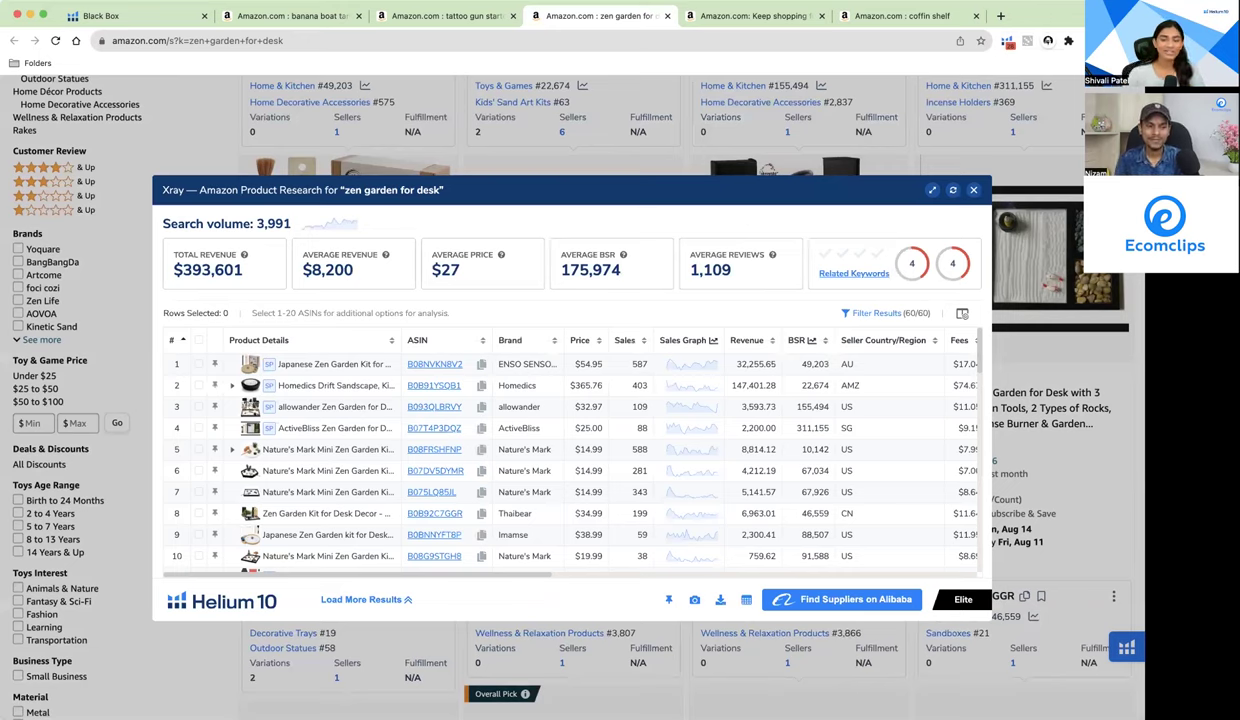
Step: Examine the Xray product data from price, sales and revenue through reviews, size tier and creation date, plus the summary metrics
scroll(750, 420, right, 8)
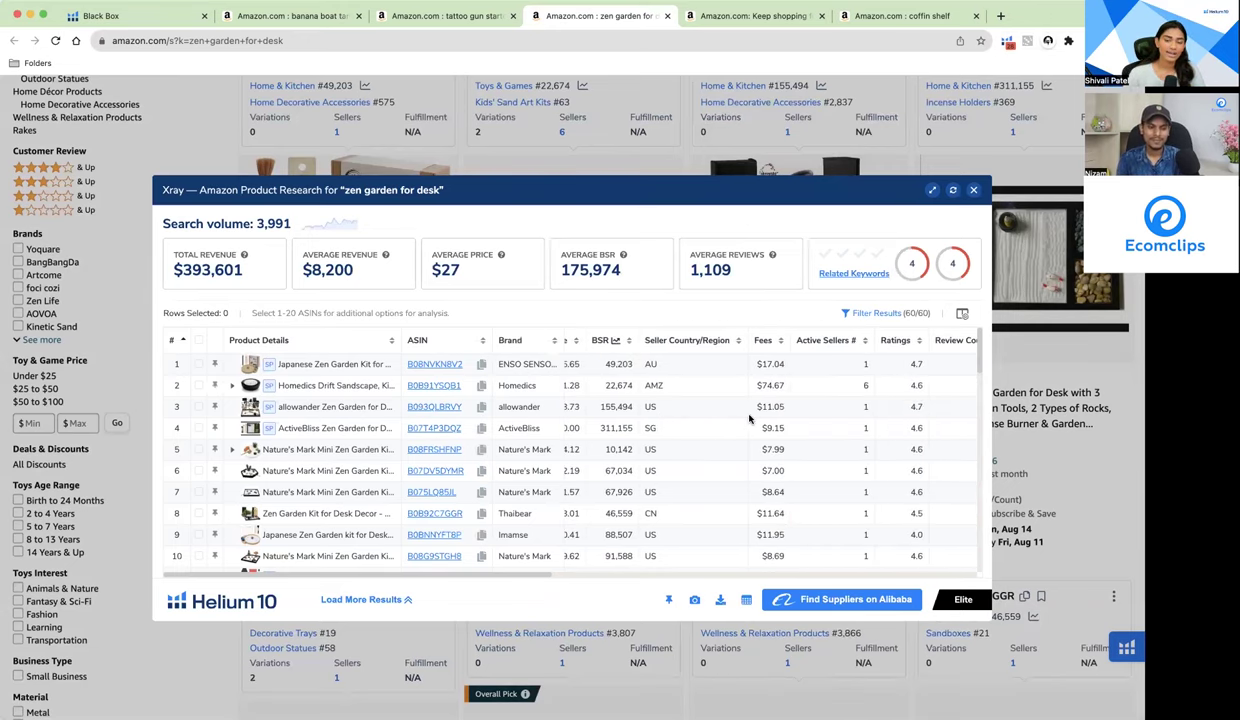
scroll(750, 420, right, 3)
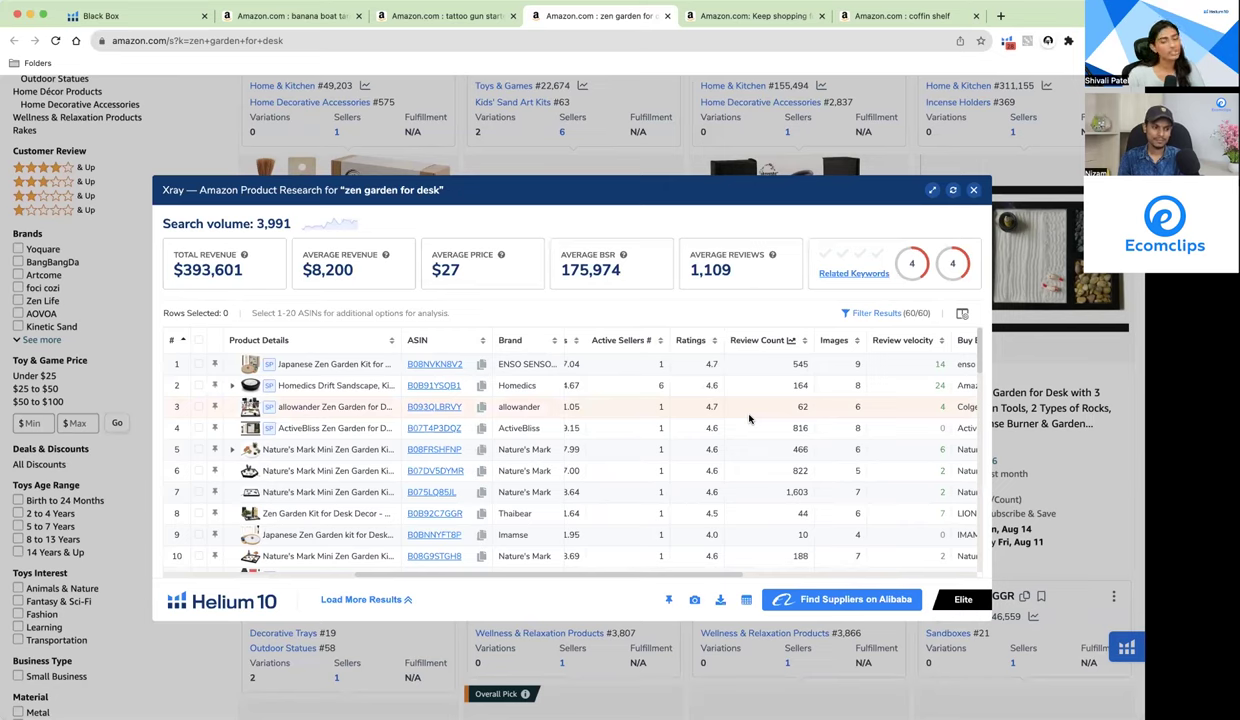
scroll(749, 418, right, 4)
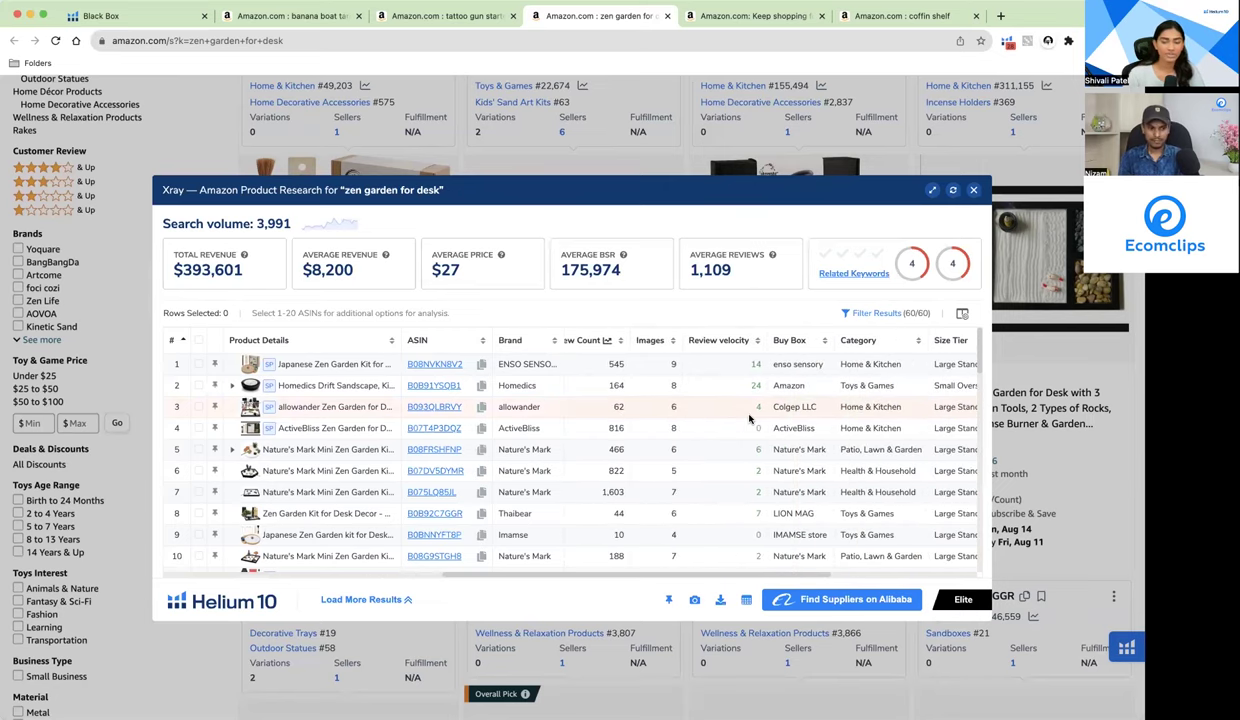
scroll(650, 520, right, 3)
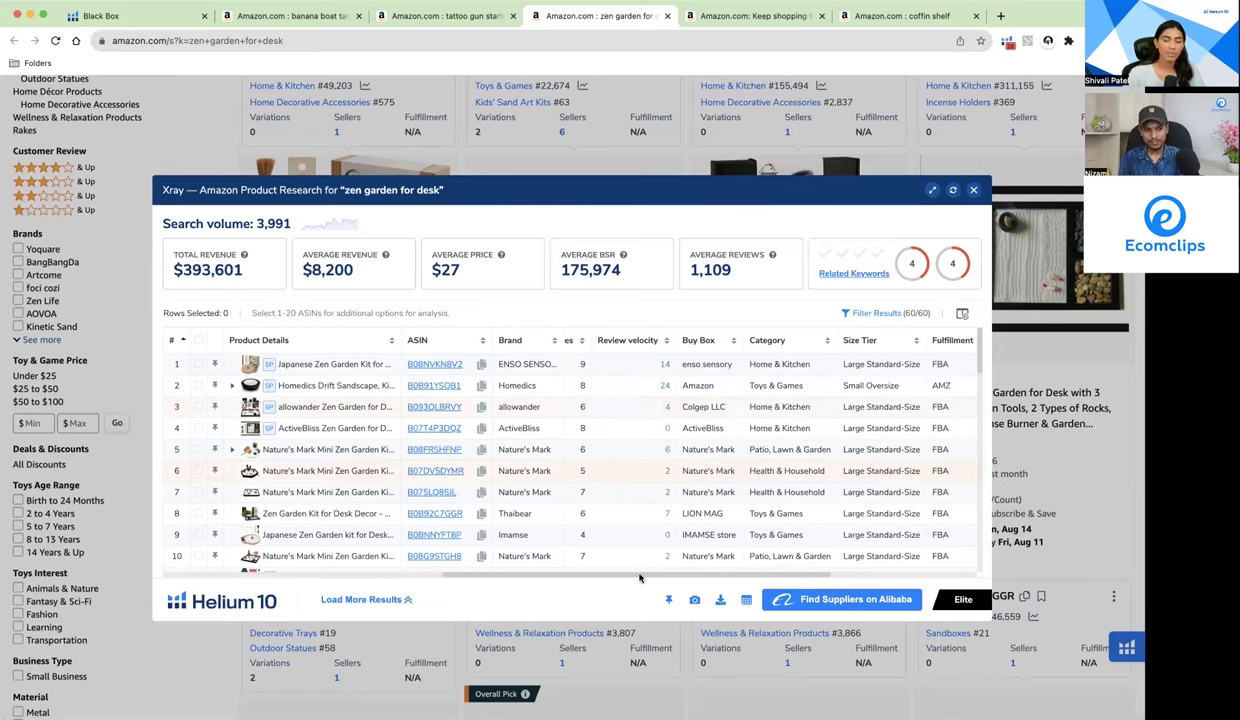
scroll(712, 530, right, 4)
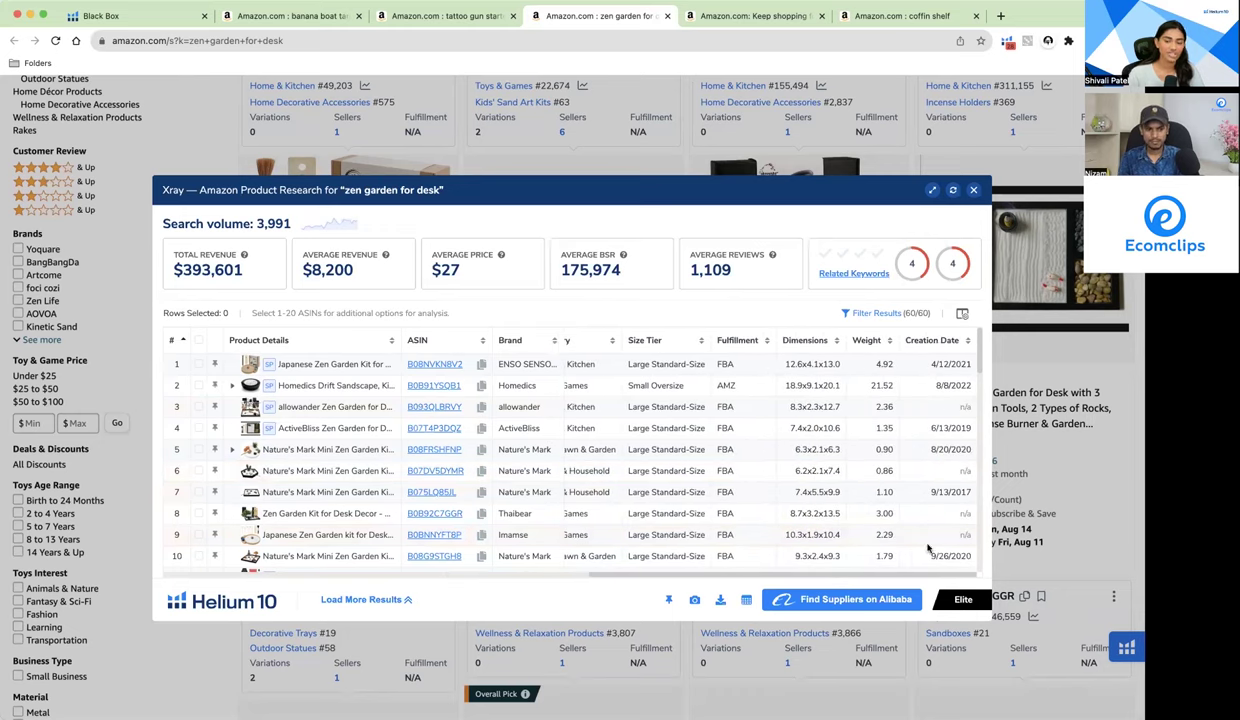
scroll(690, 525, left, 5)
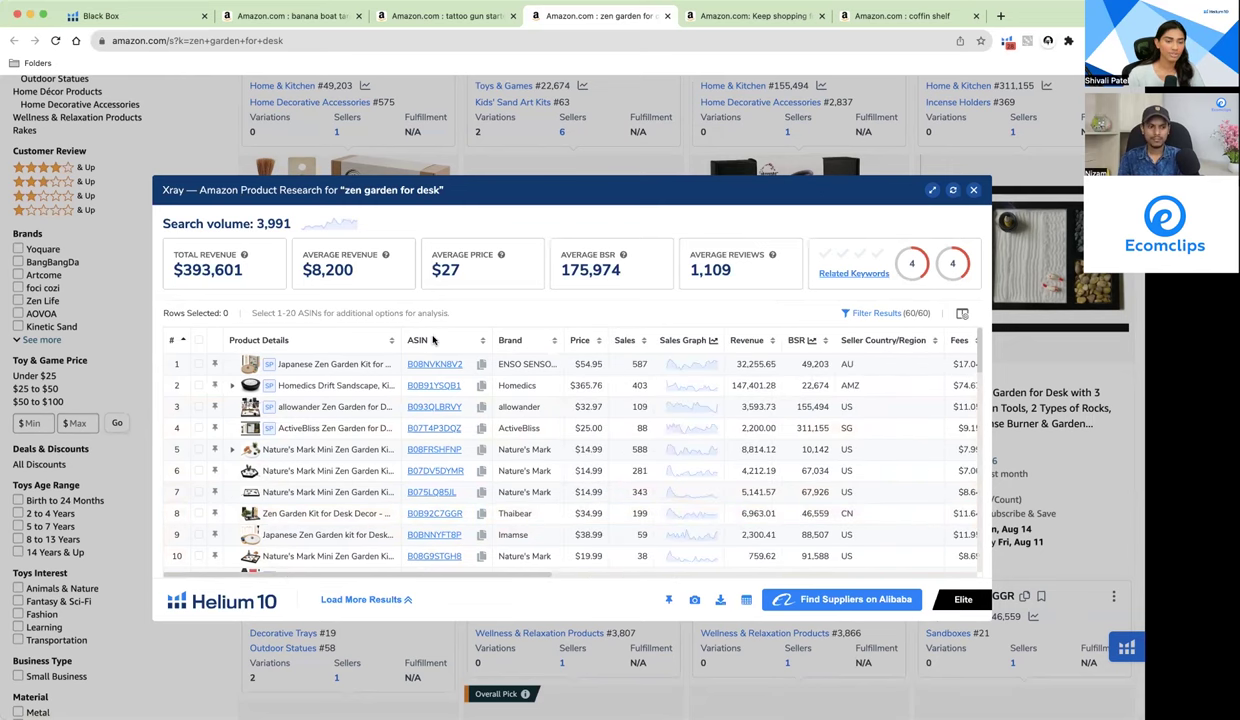
key(super+equal)
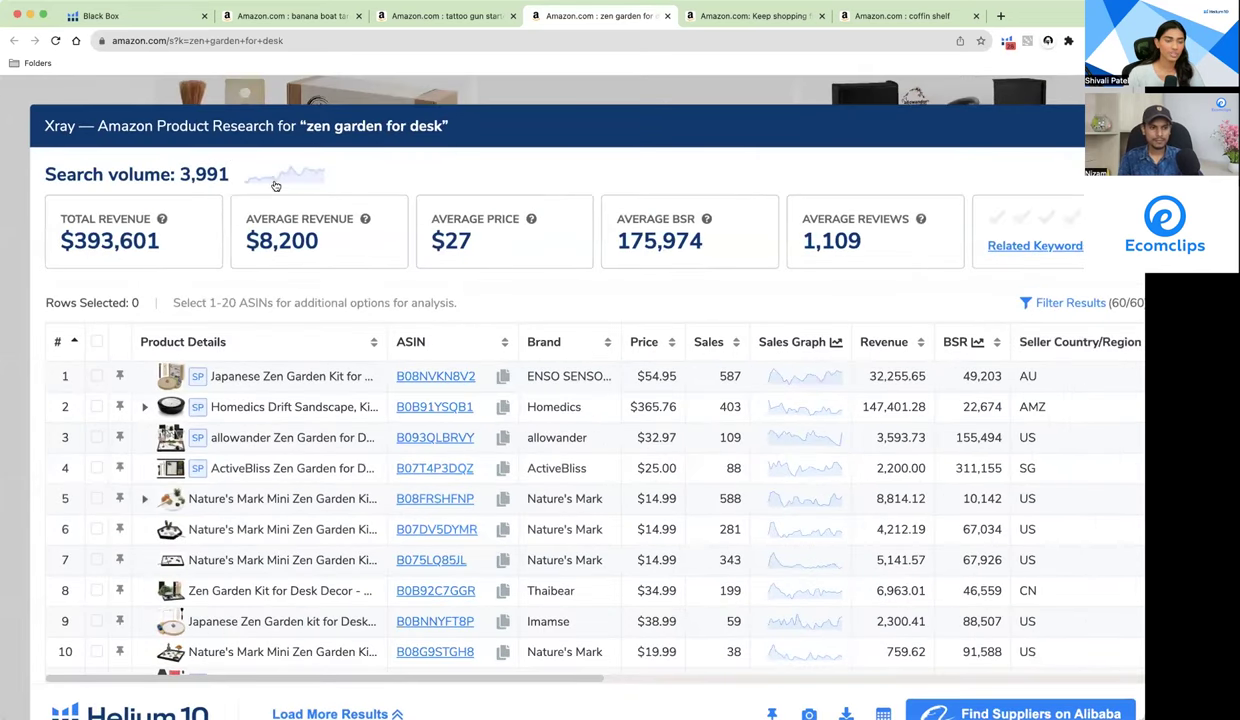
scroll(833, 210, right, 6)
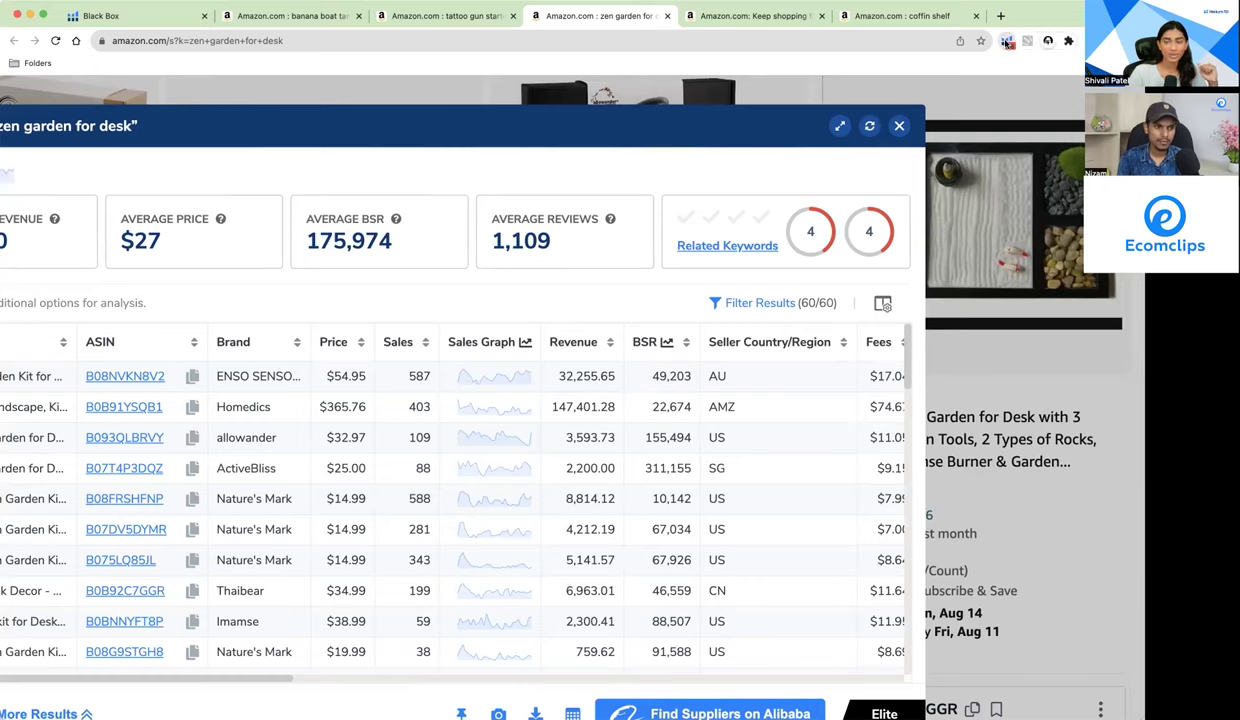
Step: Open the Helium 10 extension settings, review the success score options, and close the settings page
click(1006, 42)
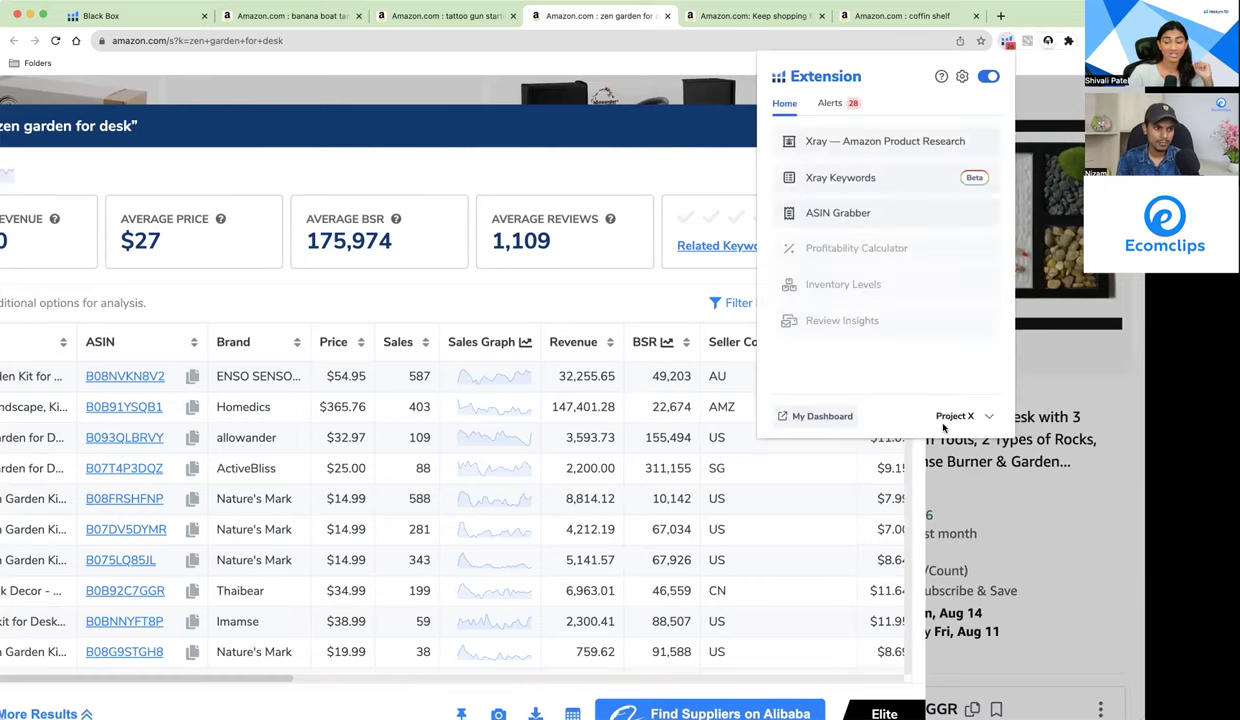
click(961, 77)
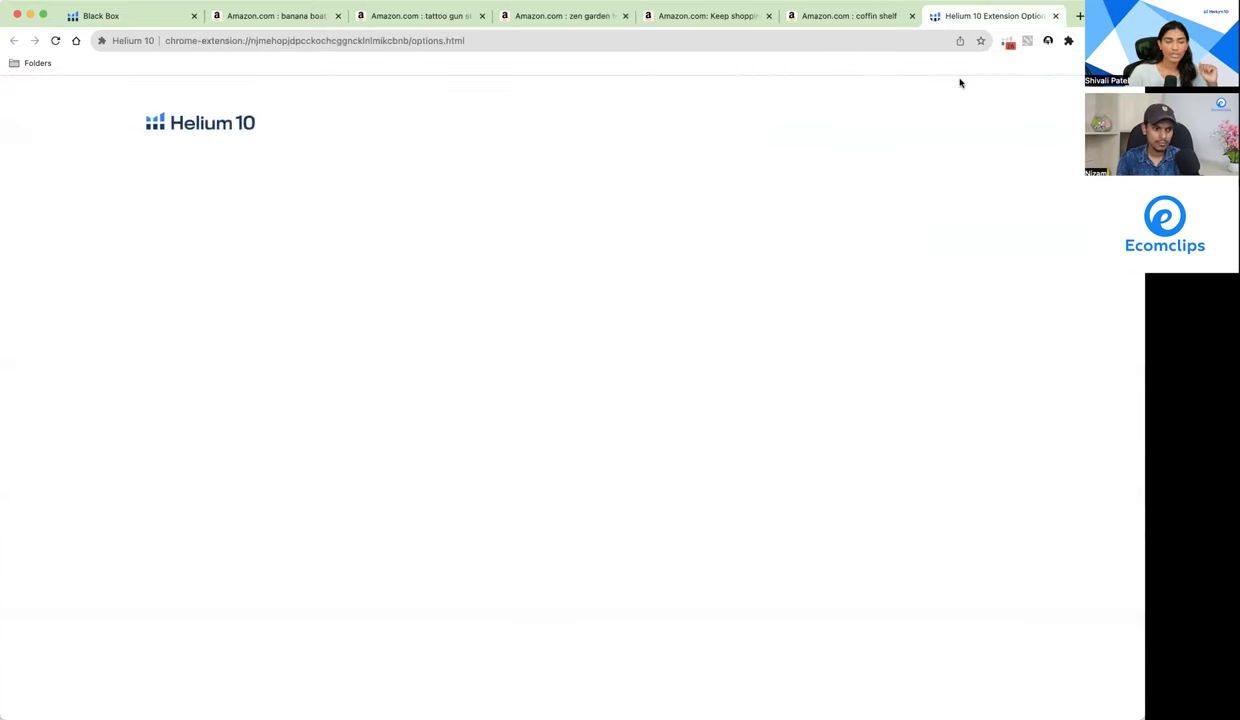
scroll(240, 421, up, 5)
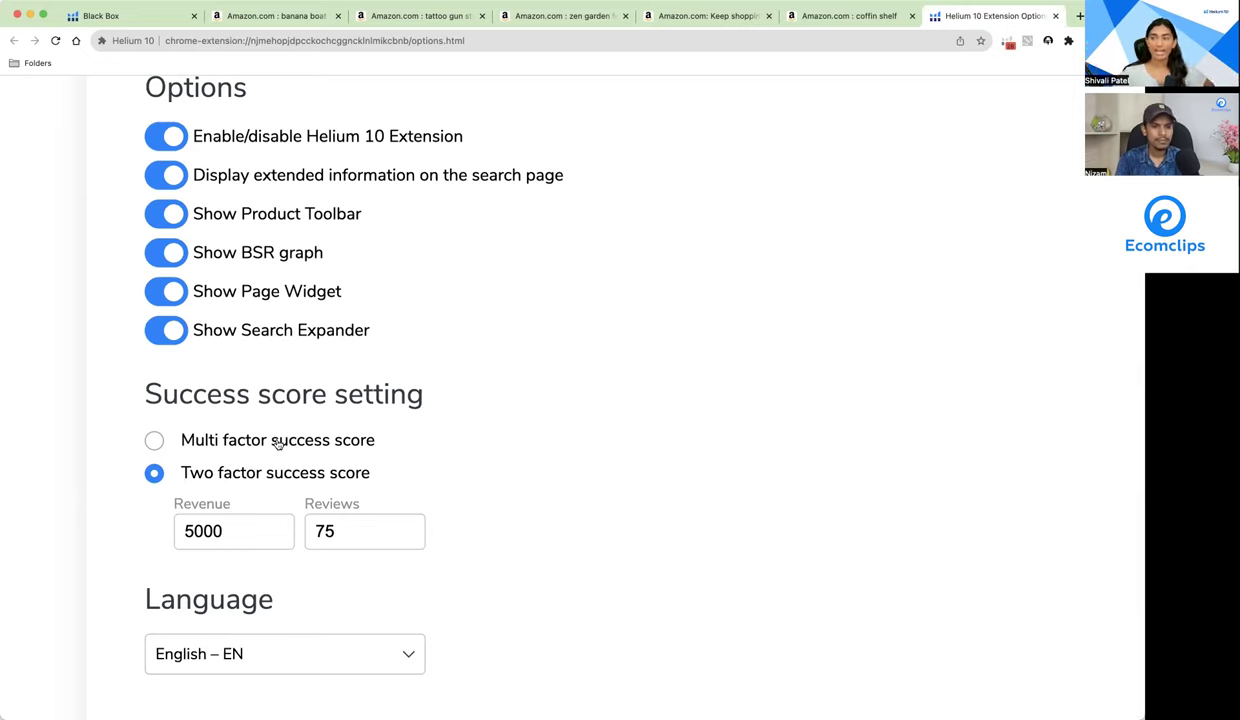
click(1055, 18)
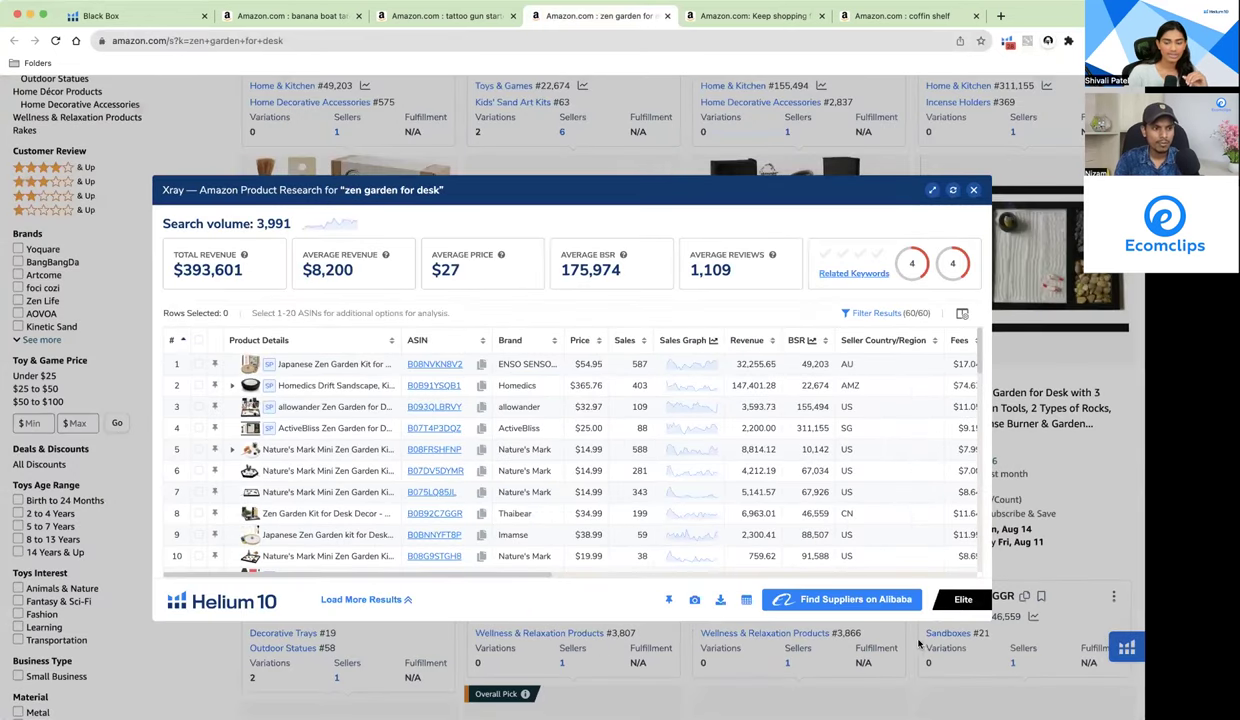
Step: Find Alibaba suppliers for "zen garden for desk" and filter them to Only Verified Supplier and Only Trade Assurance
click(843, 603)
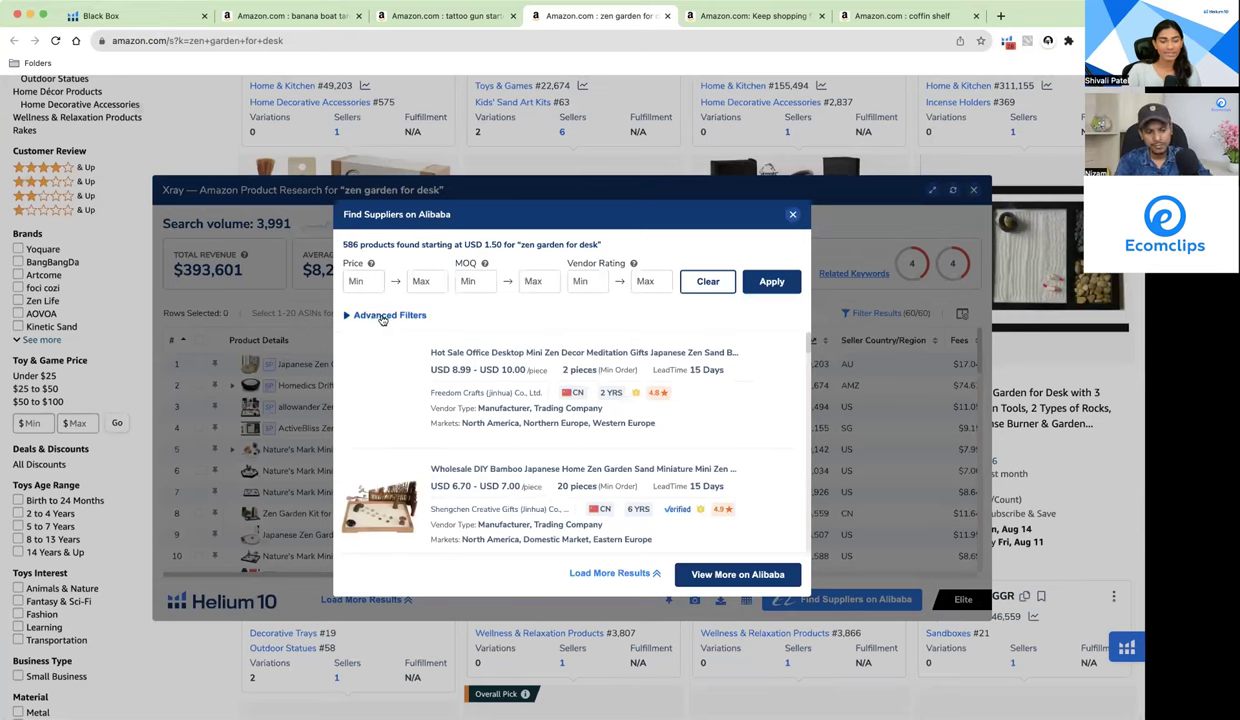
click(371, 315)
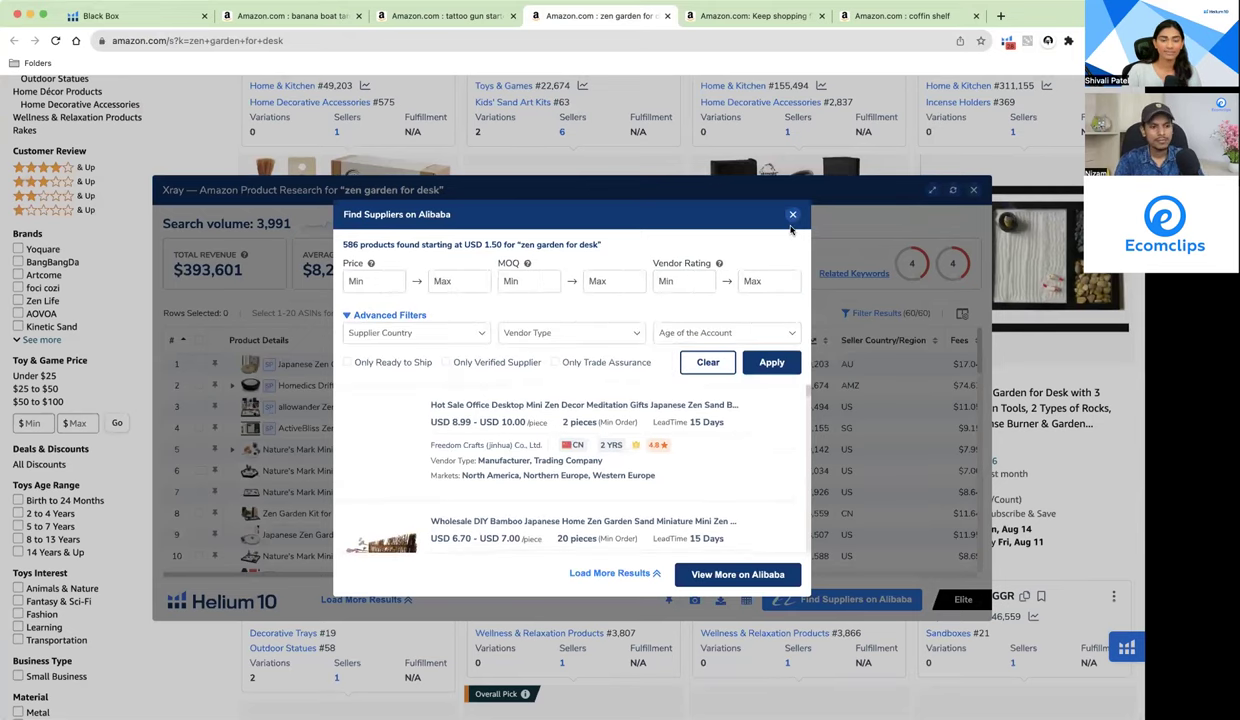
click(462, 360)
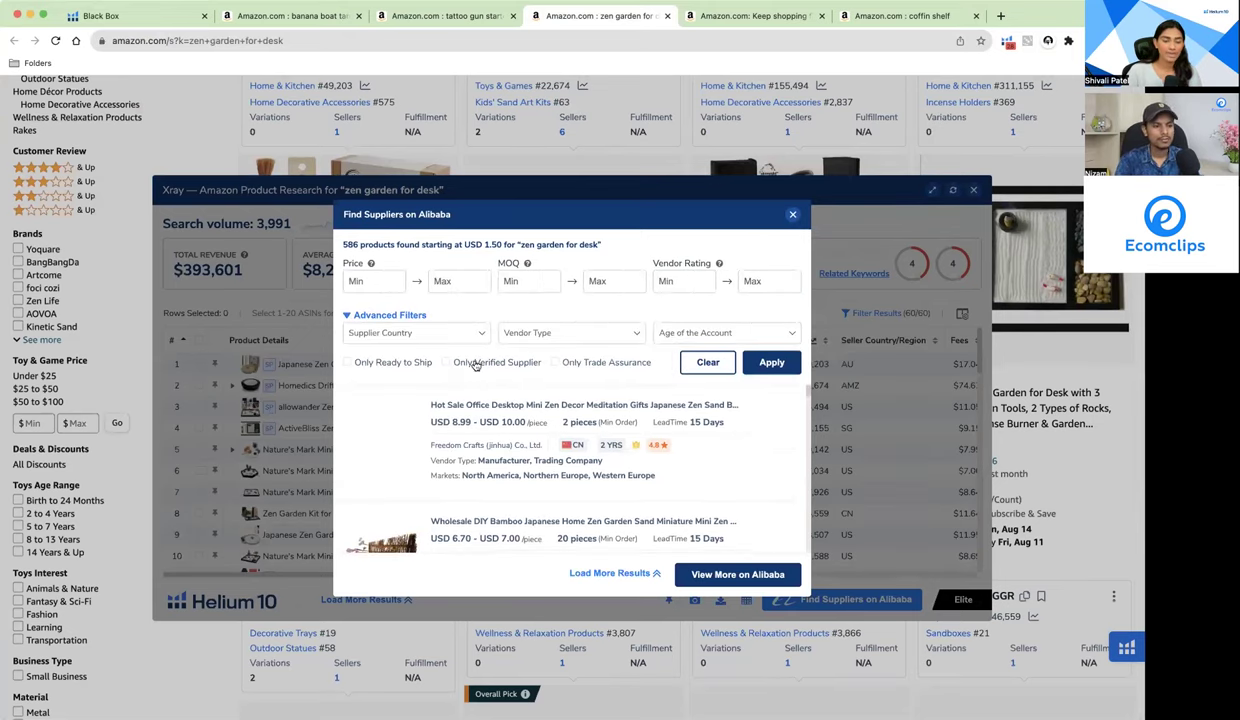
click(611, 365)
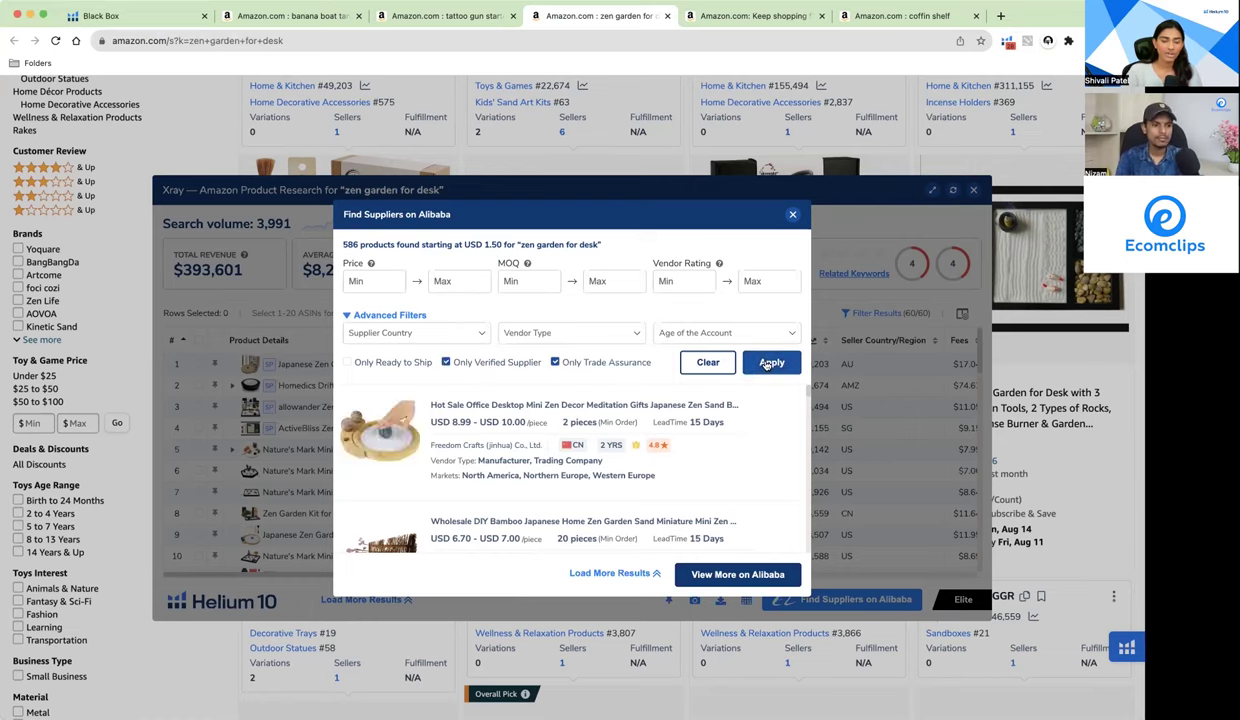
click(769, 363)
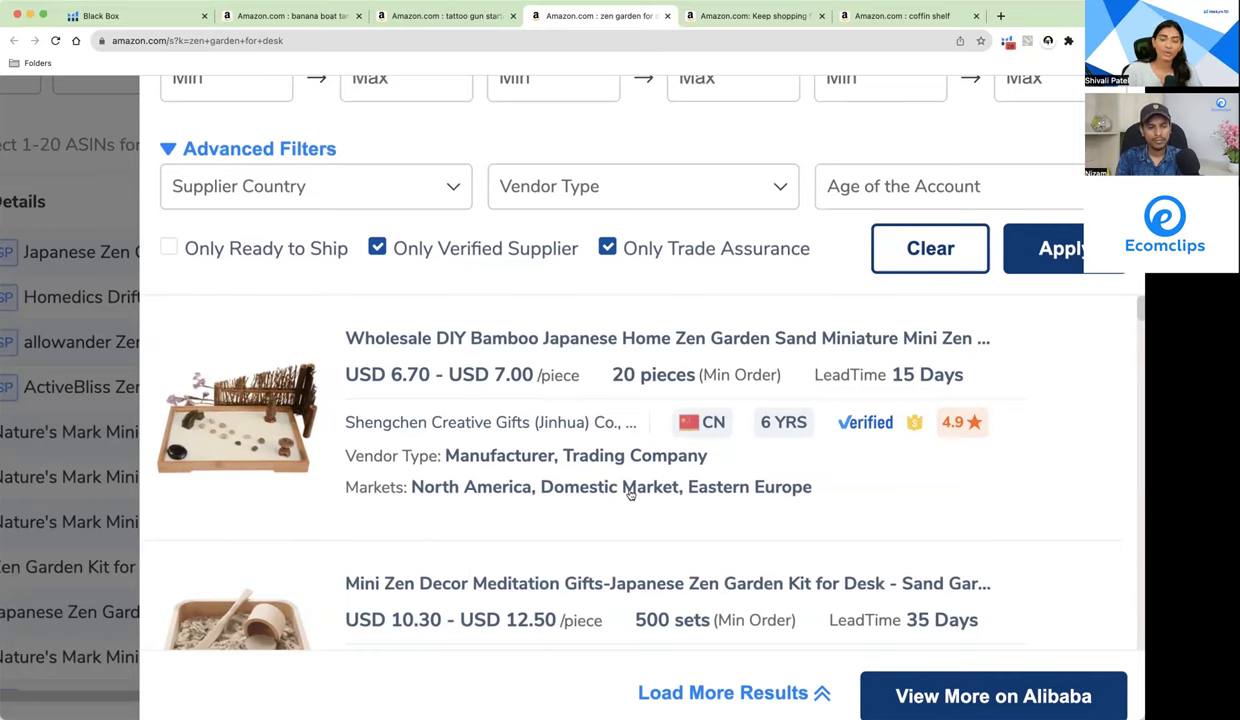
Step: Check the first supplier's markets and verified badge, and open its wholesale DIY bamboo zen garden listing on Alibaba
mouse_move(706, 487)
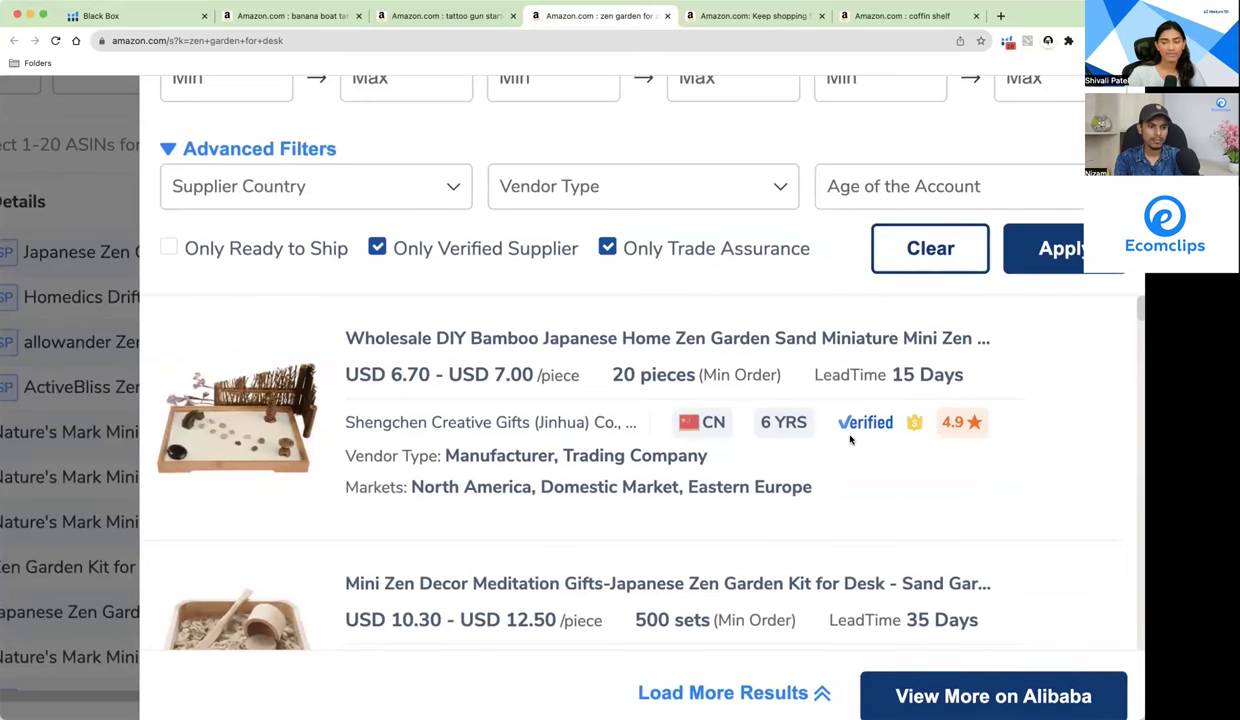
mouse_move(850, 440)
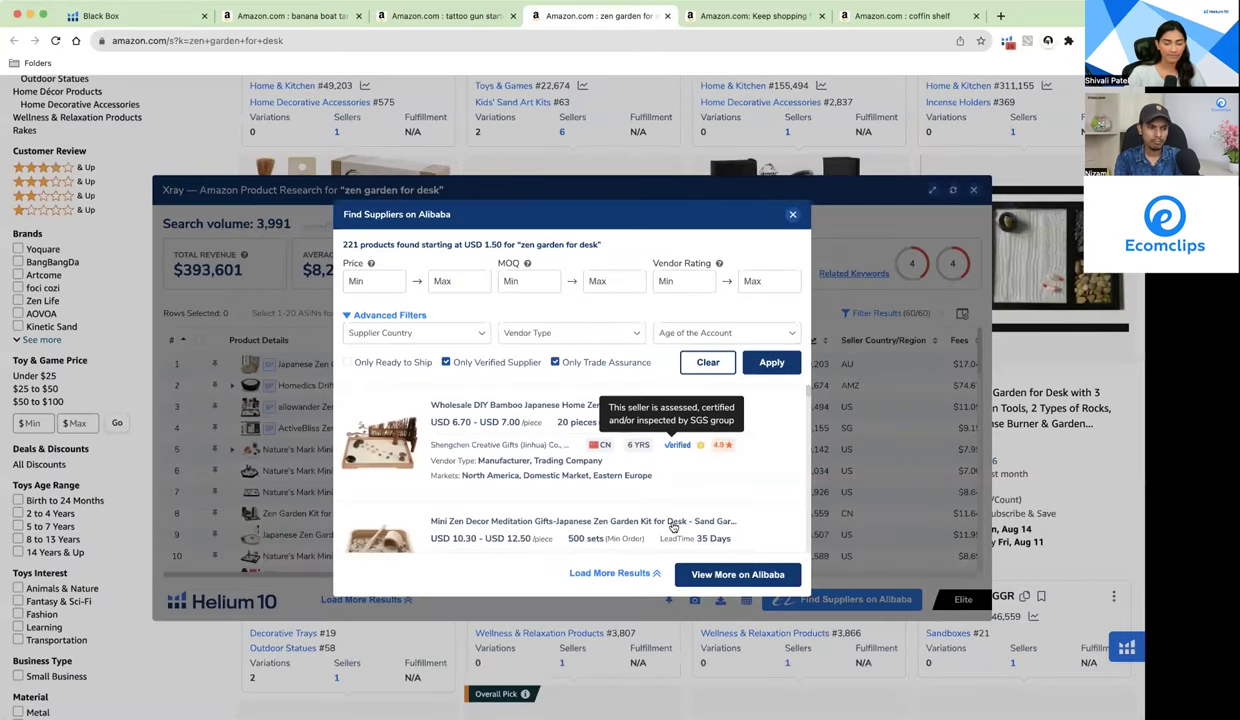
click(381, 446)
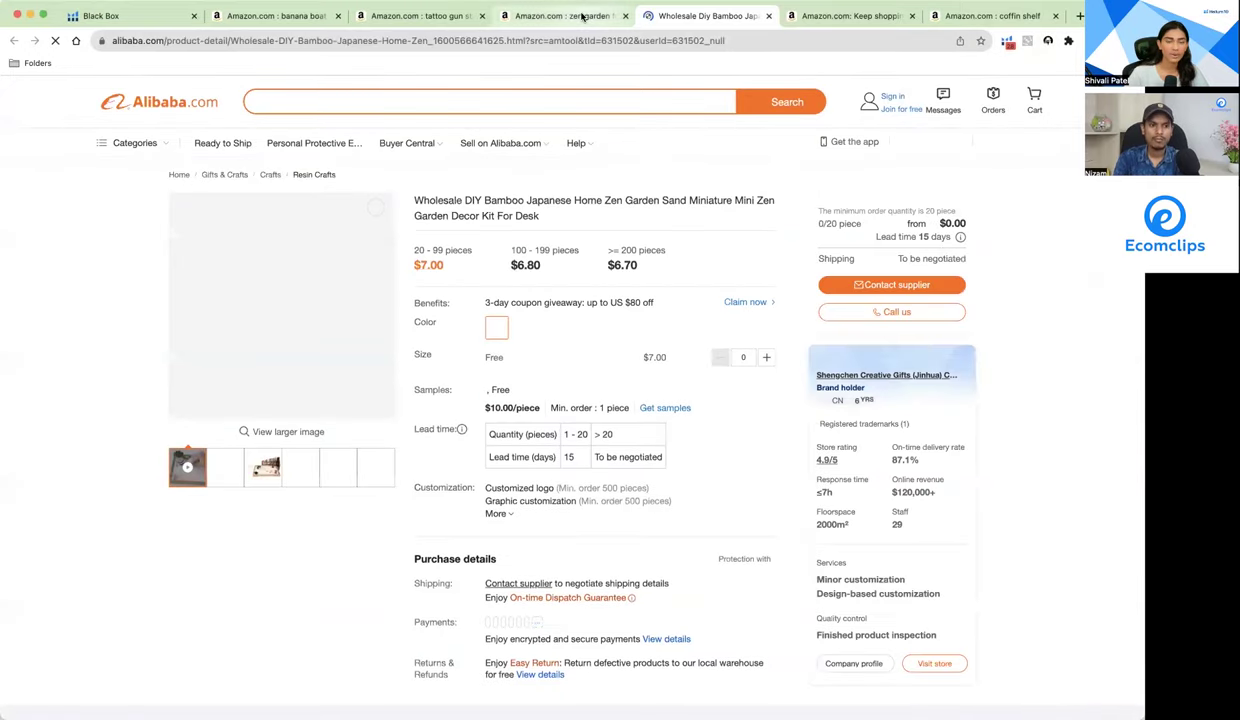
Step: Return to the supplier finder on the Amazon results and browse the other filtered zen garden suppliers
click(583, 17)
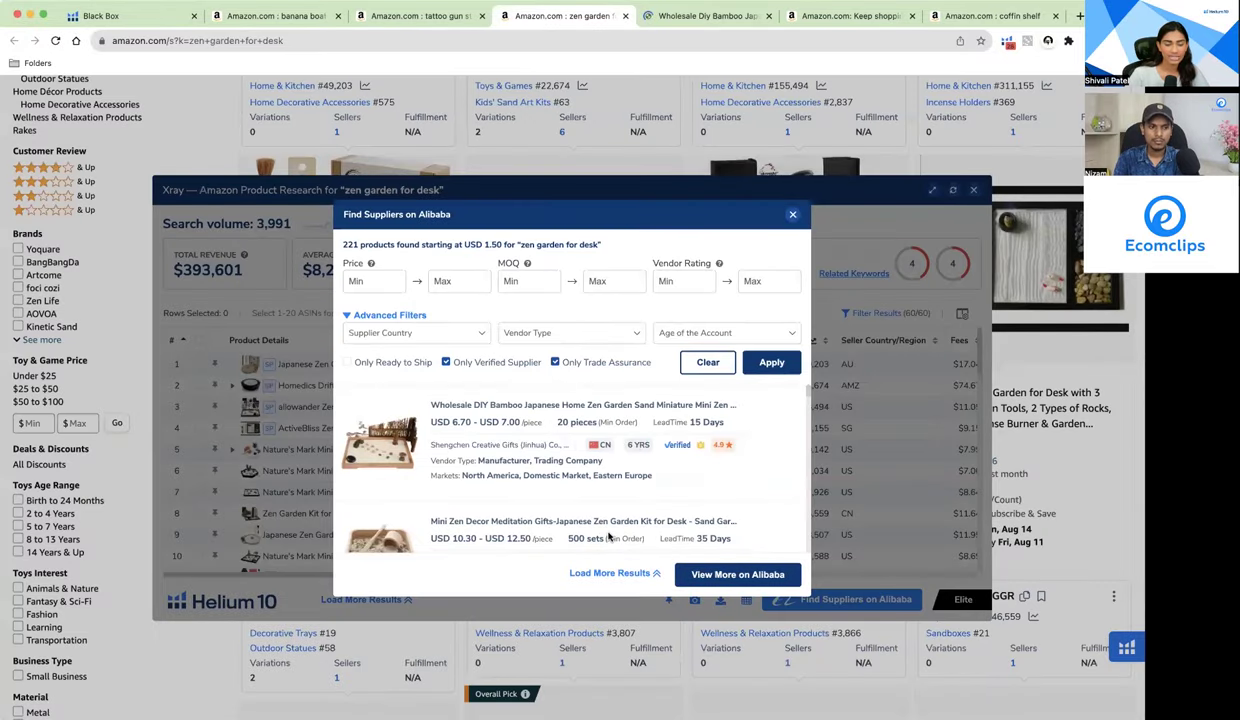
scroll(608, 537, down, 3)
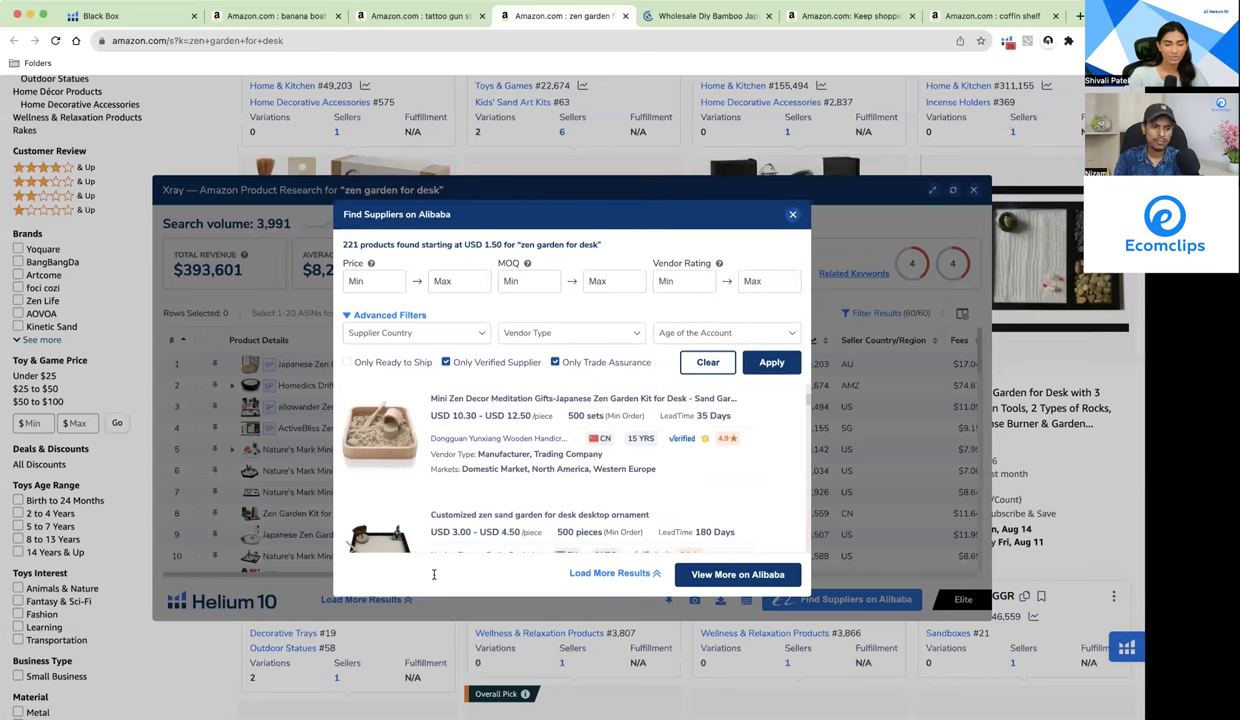
scroll(560, 485, down, 3)
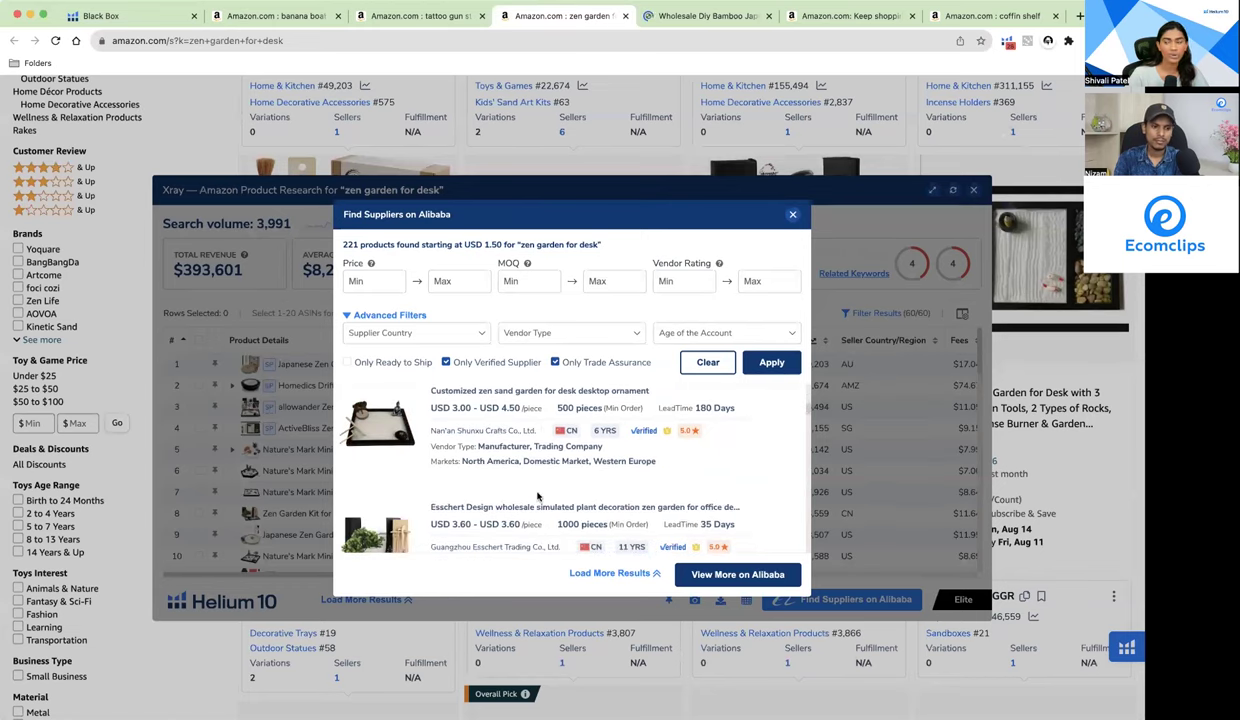
scroll(537, 496, up, 1)
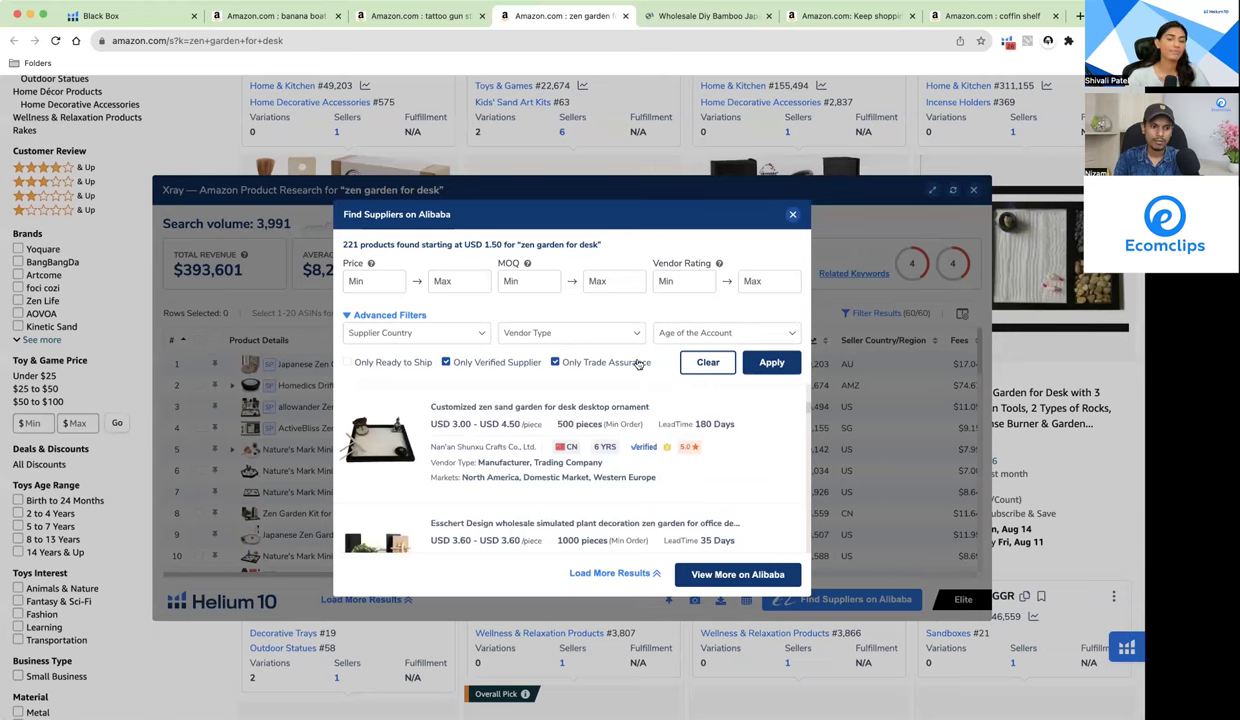
Step: View the bamboo zen garden's Alibaba product page, return to the Amazon results and close the supplier finder
click(679, 18)
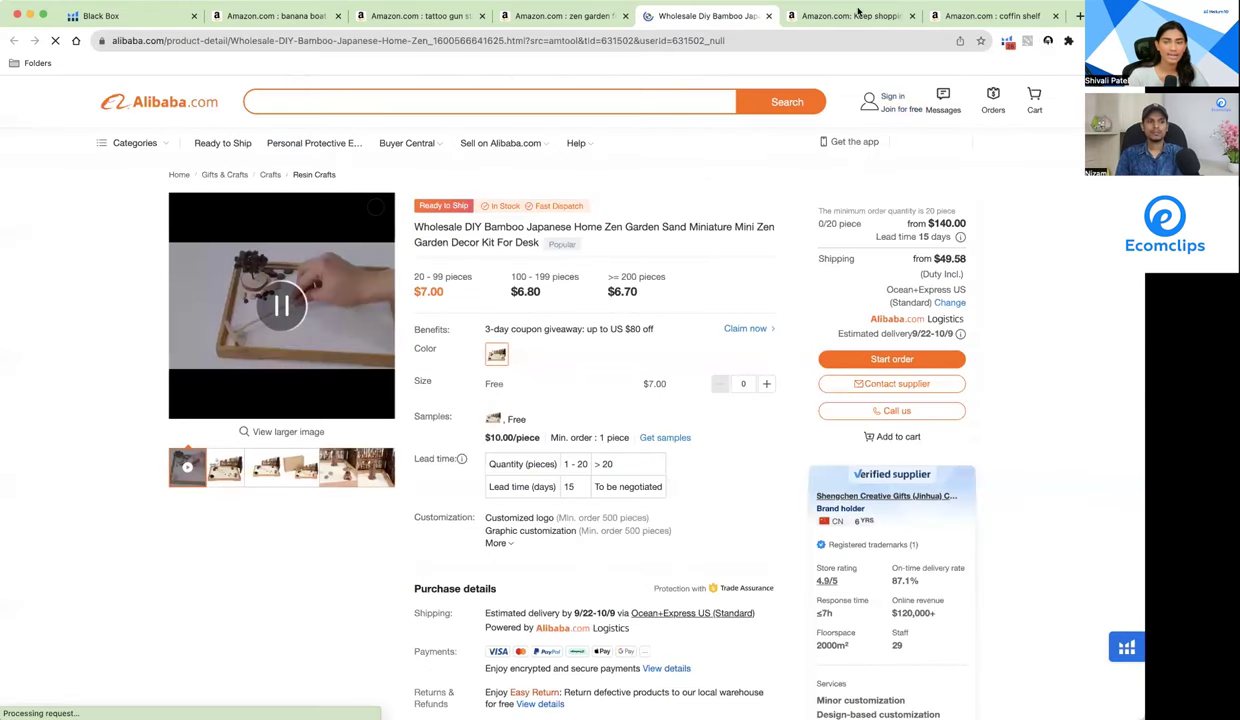
key(ctrl+Tab)
click(540, 18)
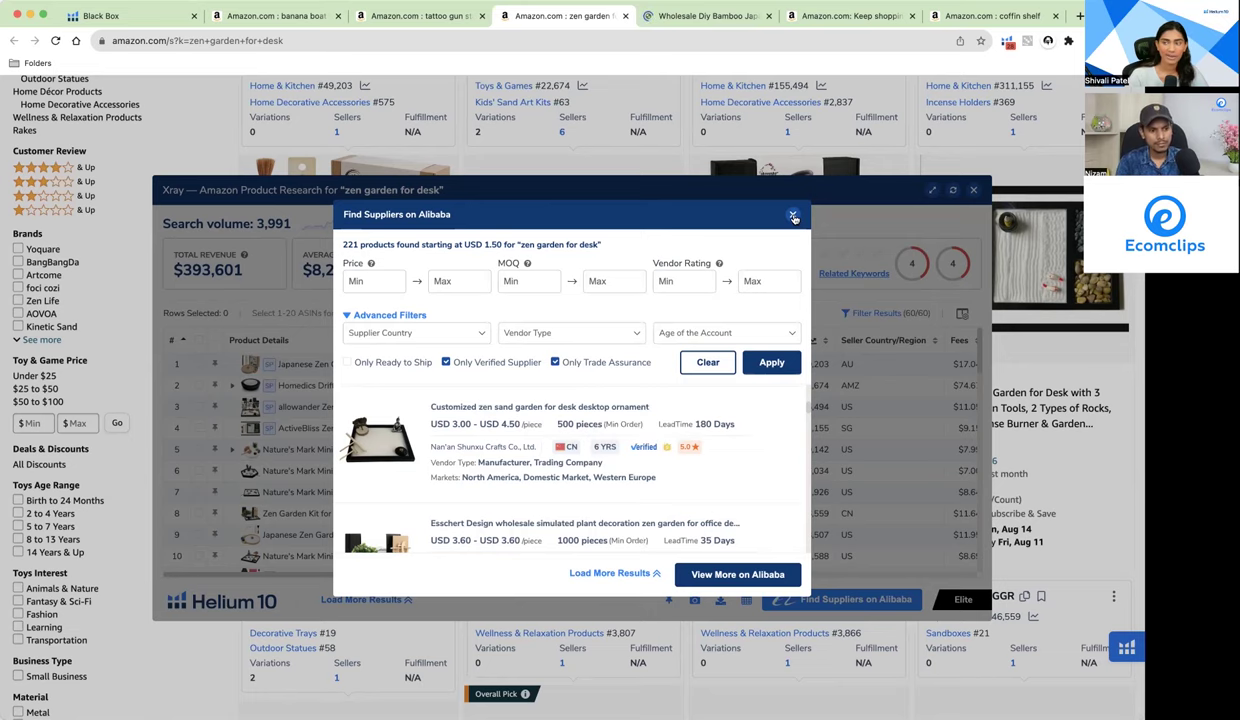
click(793, 217)
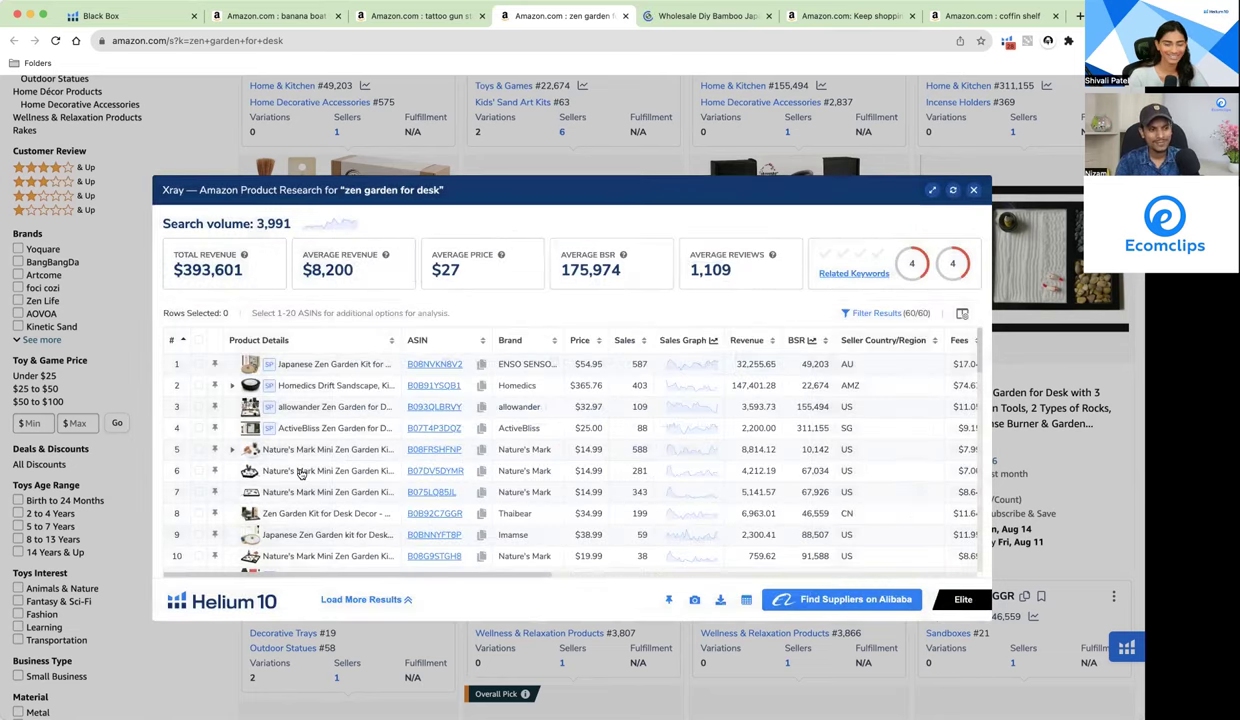
mouse_move(264, 450)
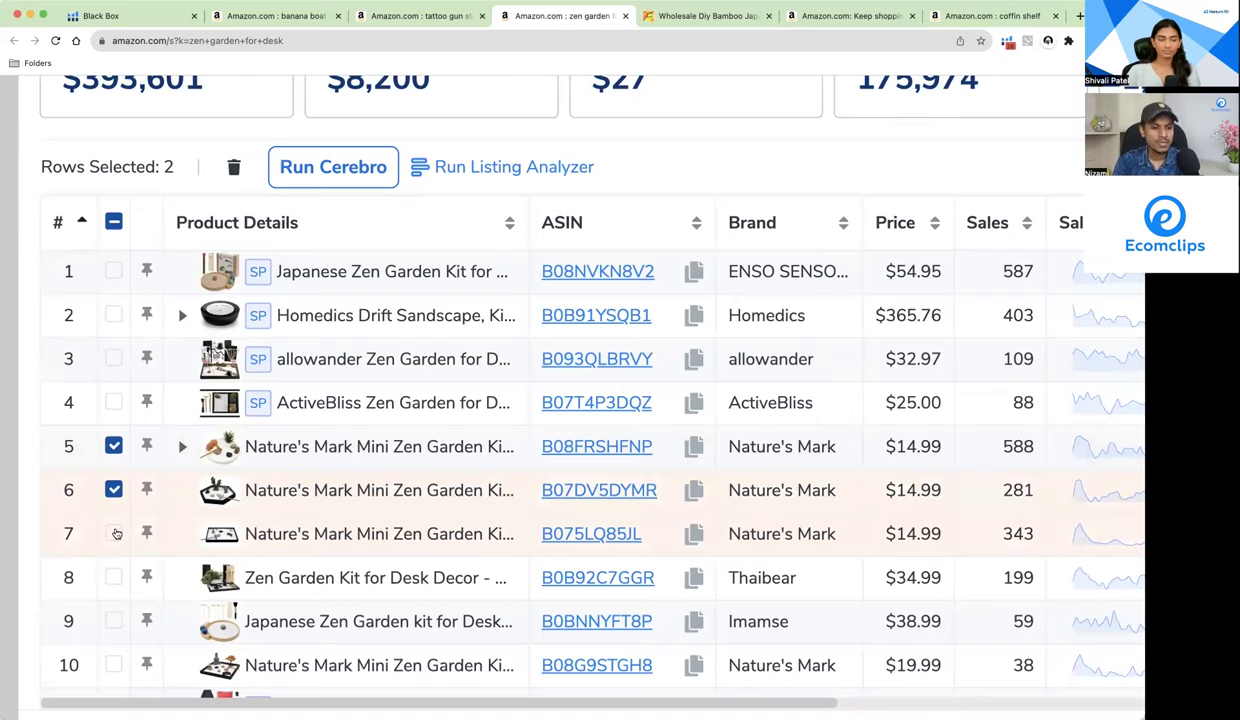
click(114, 533)
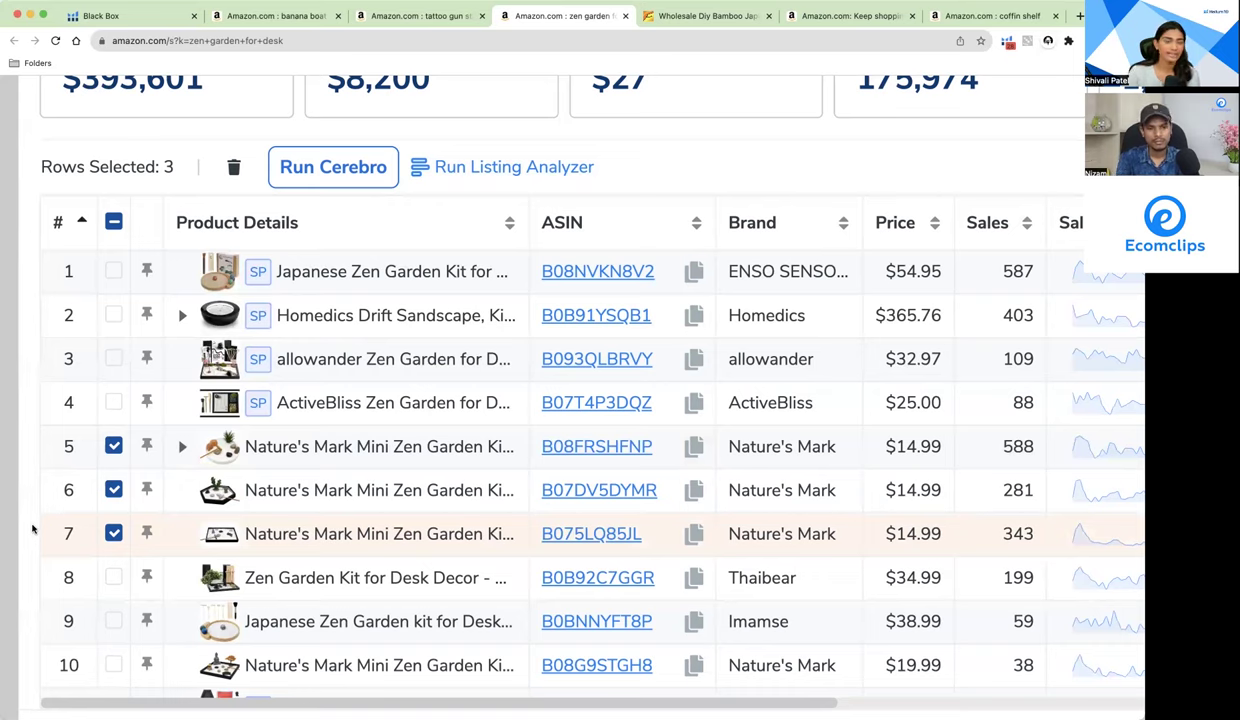
scroll(134, 502, down, 2)
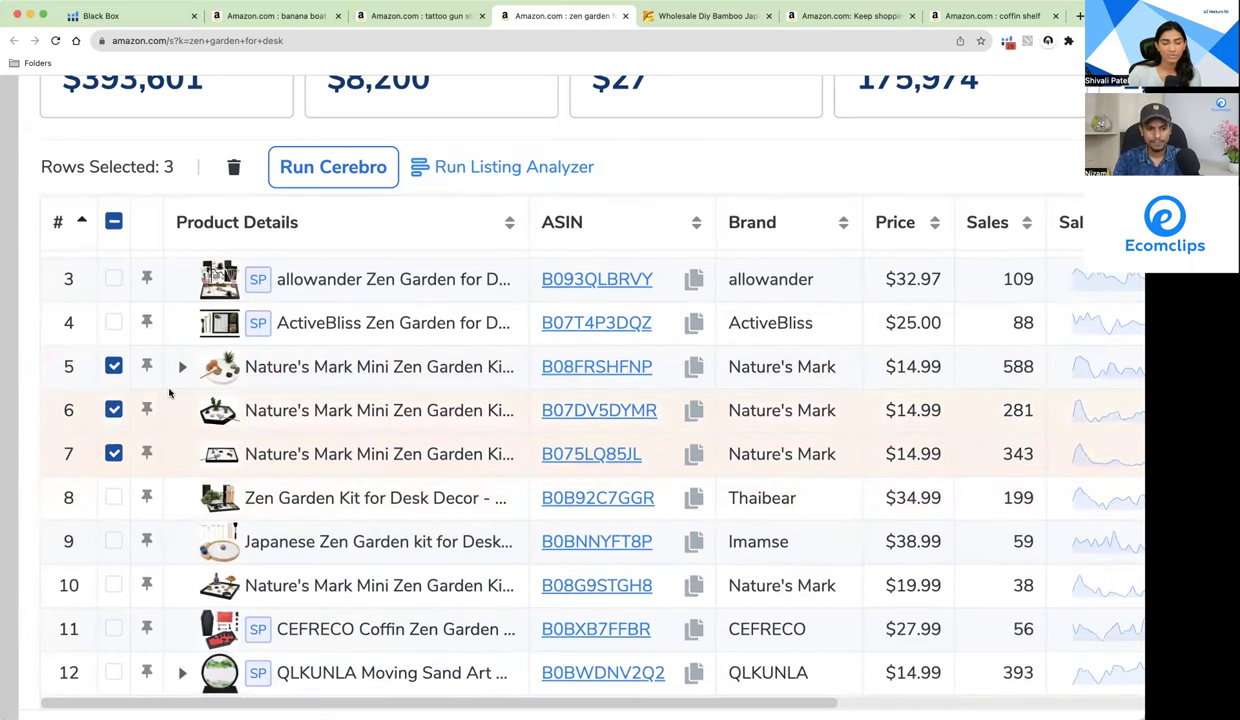
scroll(169, 393, up, 3)
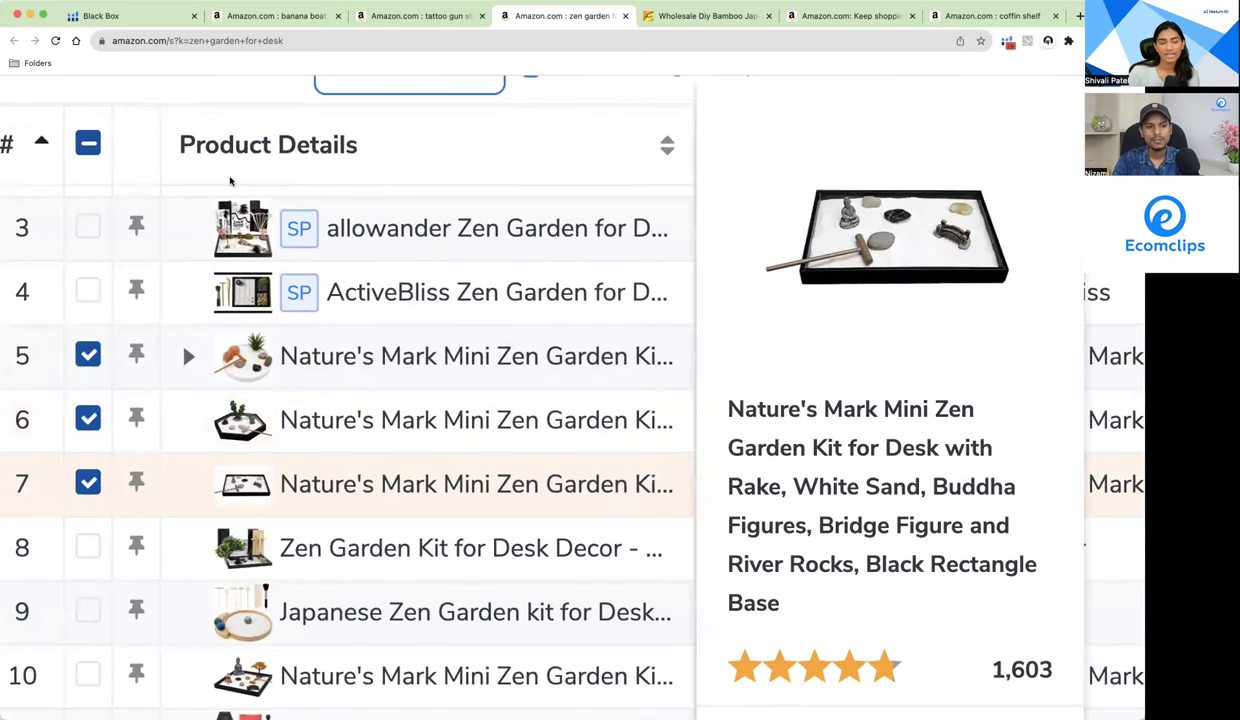
mouse_move(238, 257)
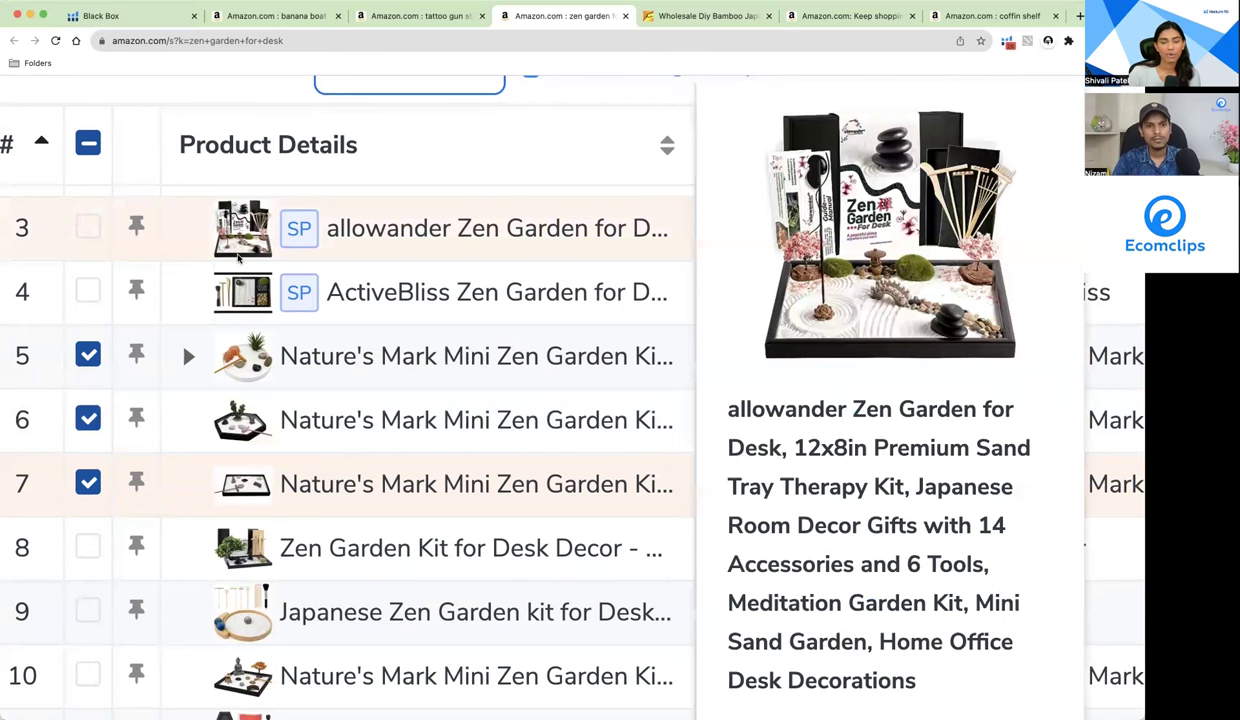
click(87, 484)
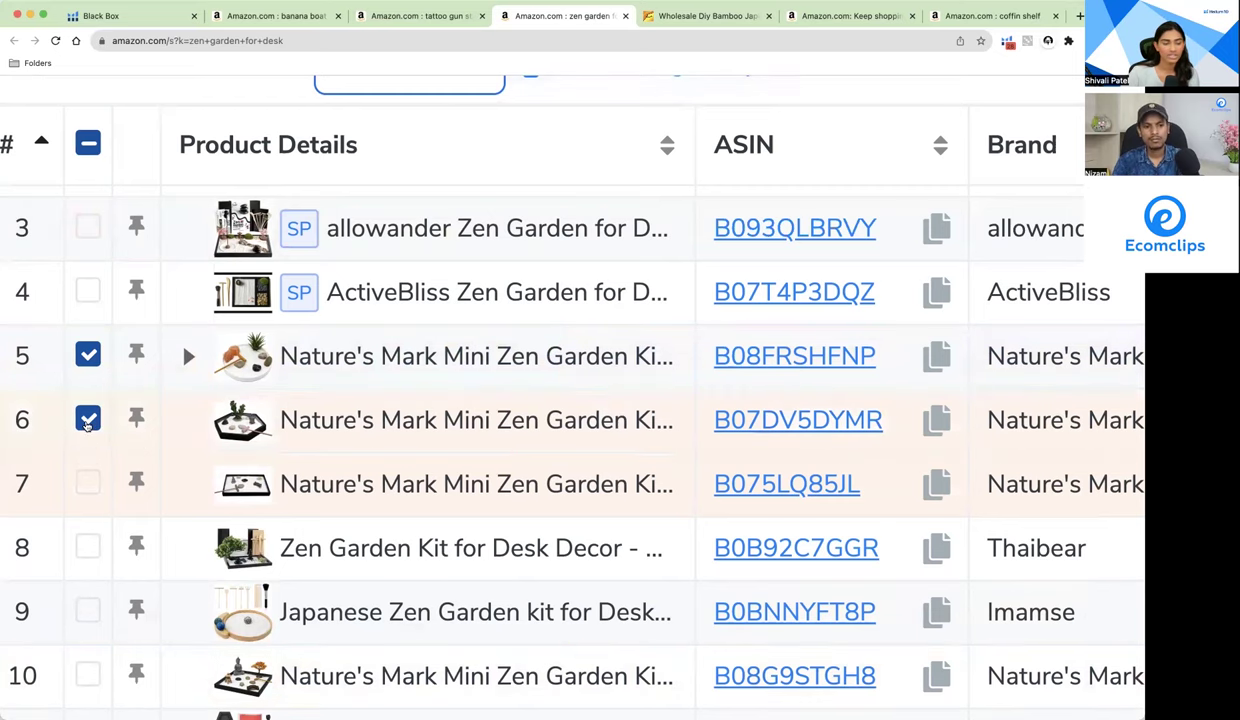
click(88, 355)
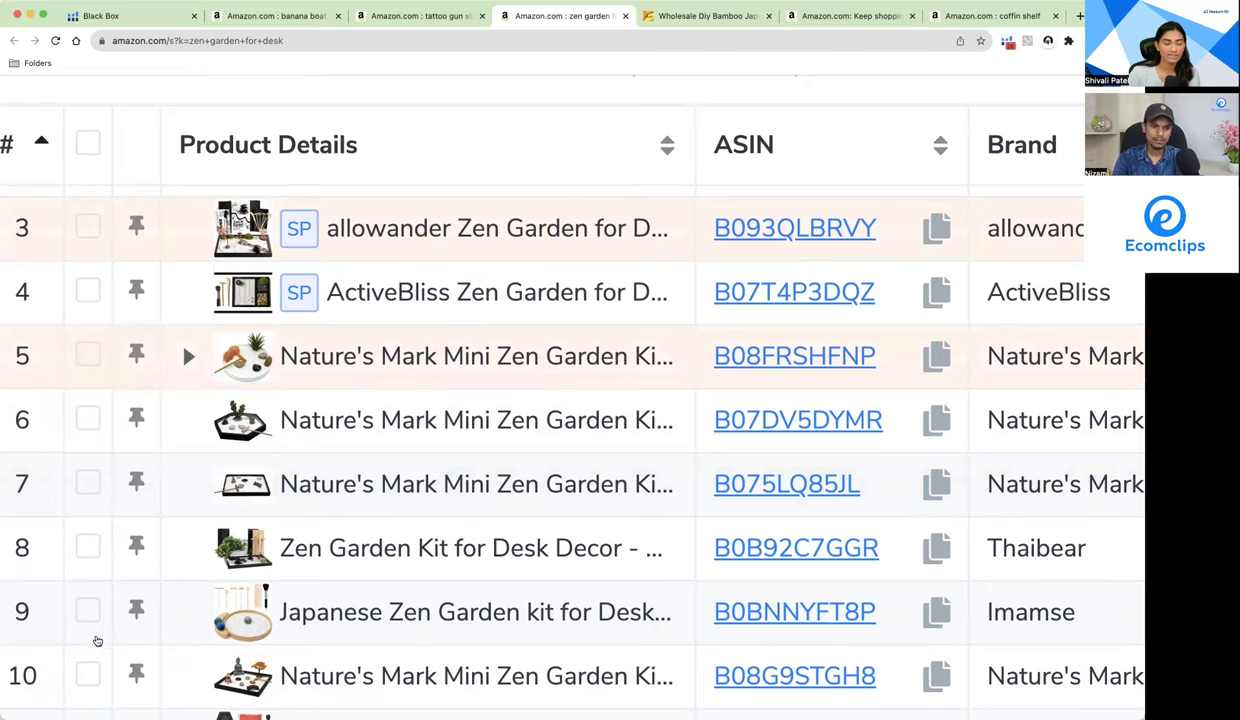
Step: Select the zen garden kits in rows 3, 4, 8 and 10 of the Xray results and compare them with the neighbouring products
click(88, 546)
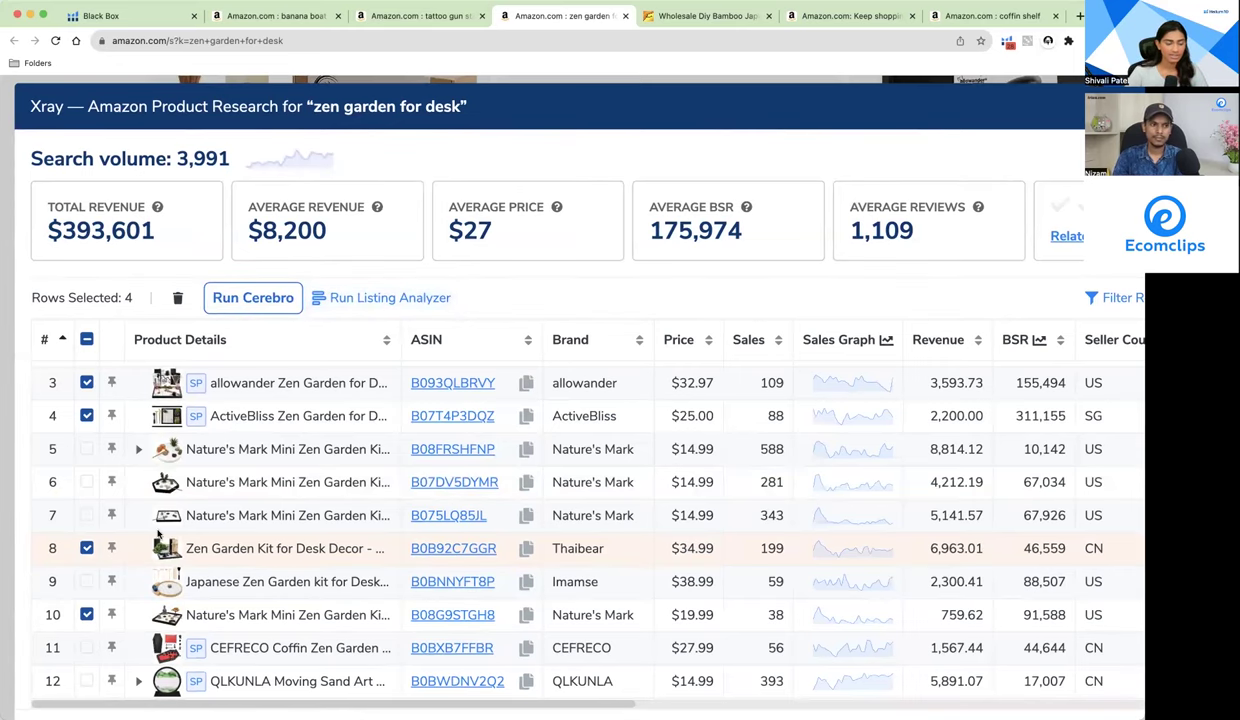
scroll(155, 515, up, 3)
scroll(172, 612, down, 2)
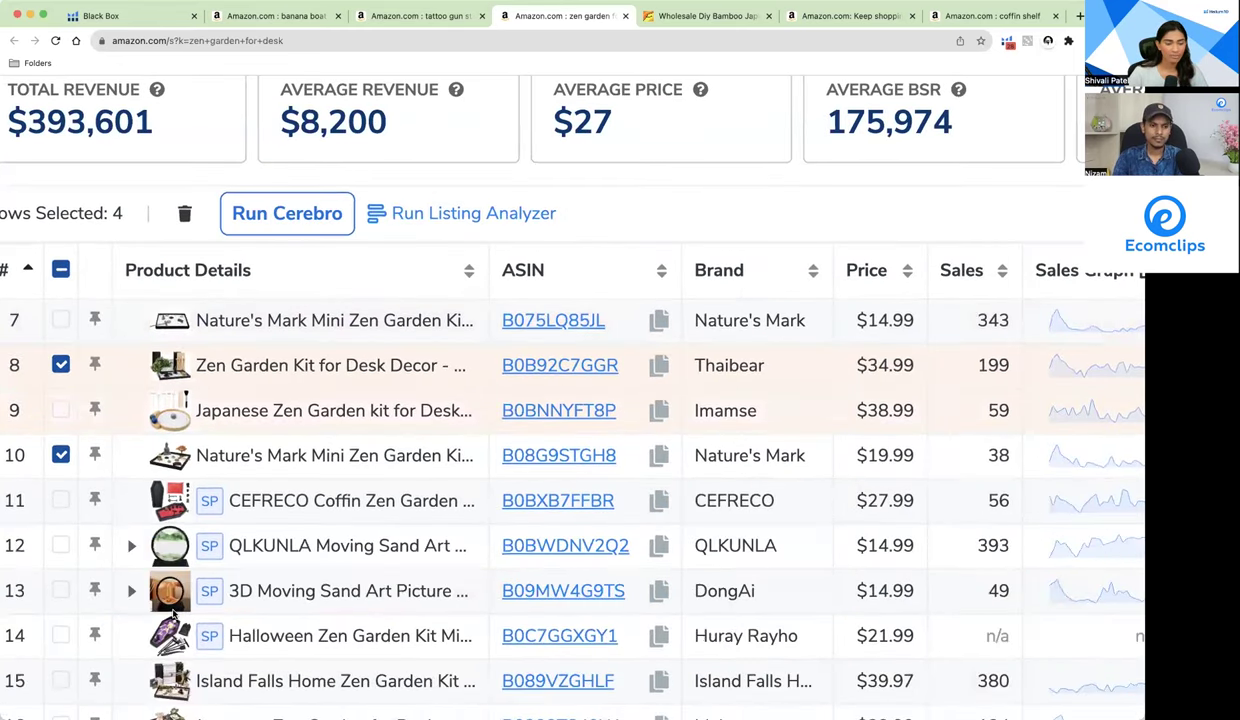
scroll(172, 612, down, 1)
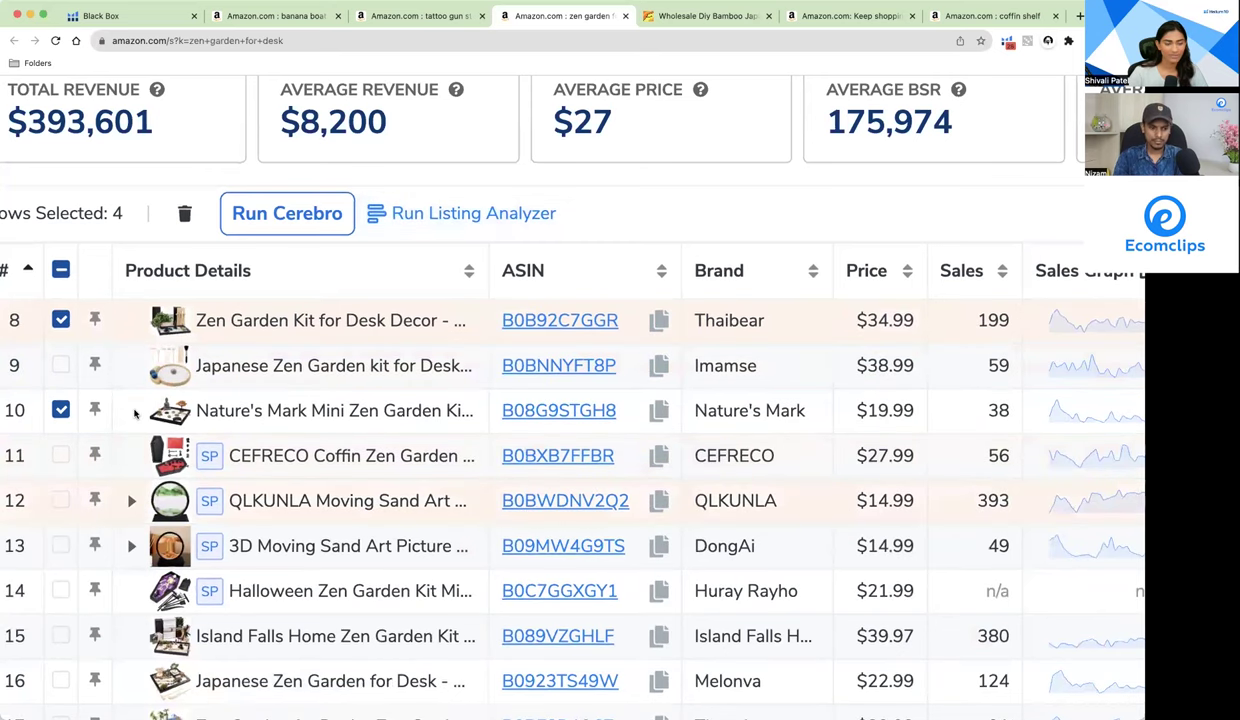
scroll(134, 412, up, 4)
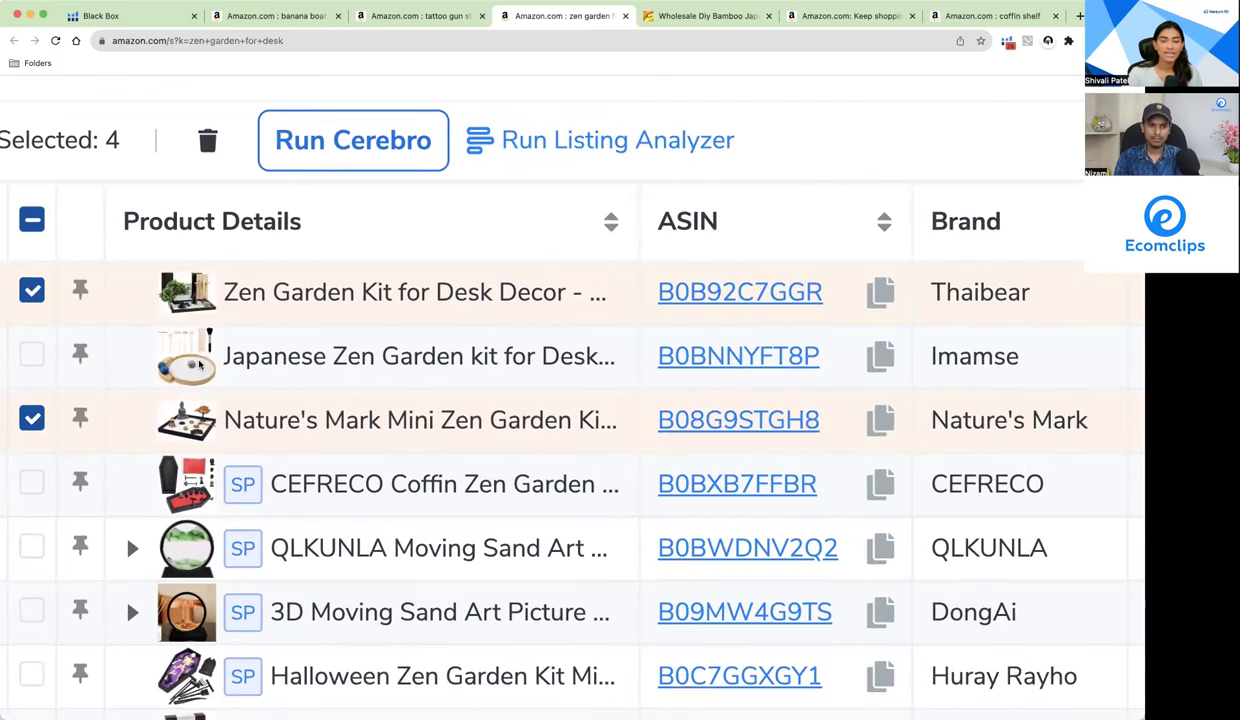
scroll(200, 366, down, 4)
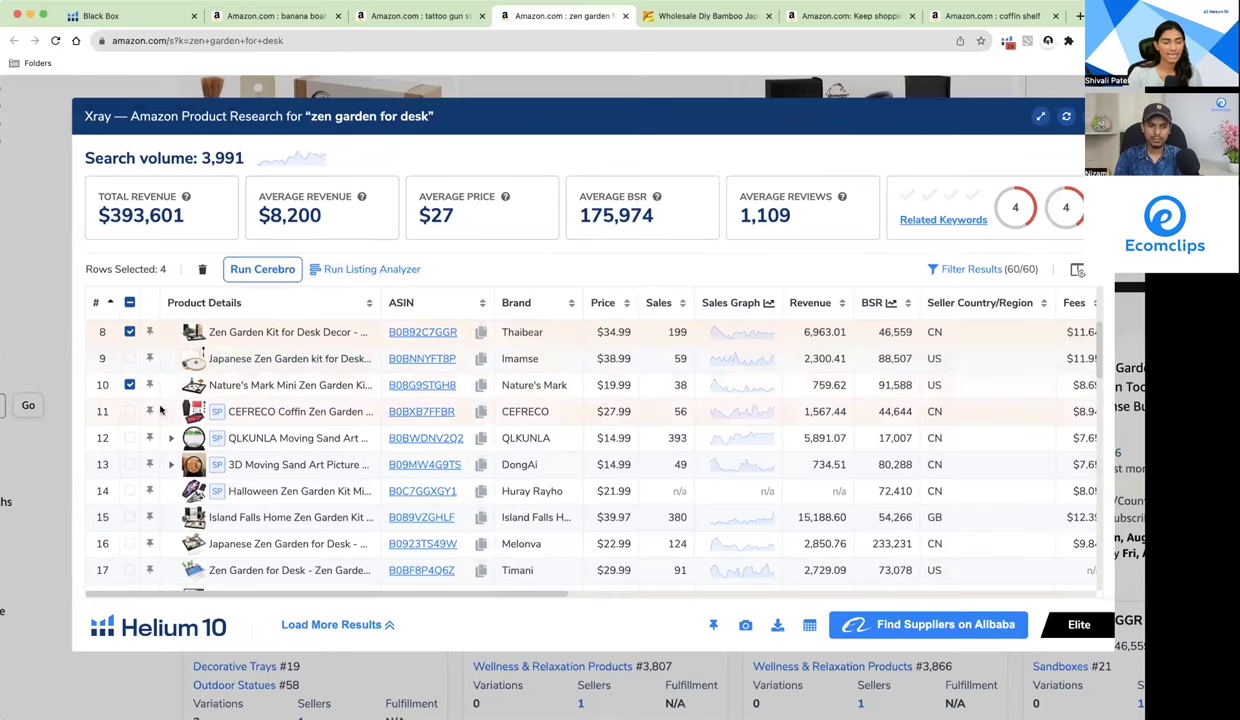
scroll(145, 430, up, 3)
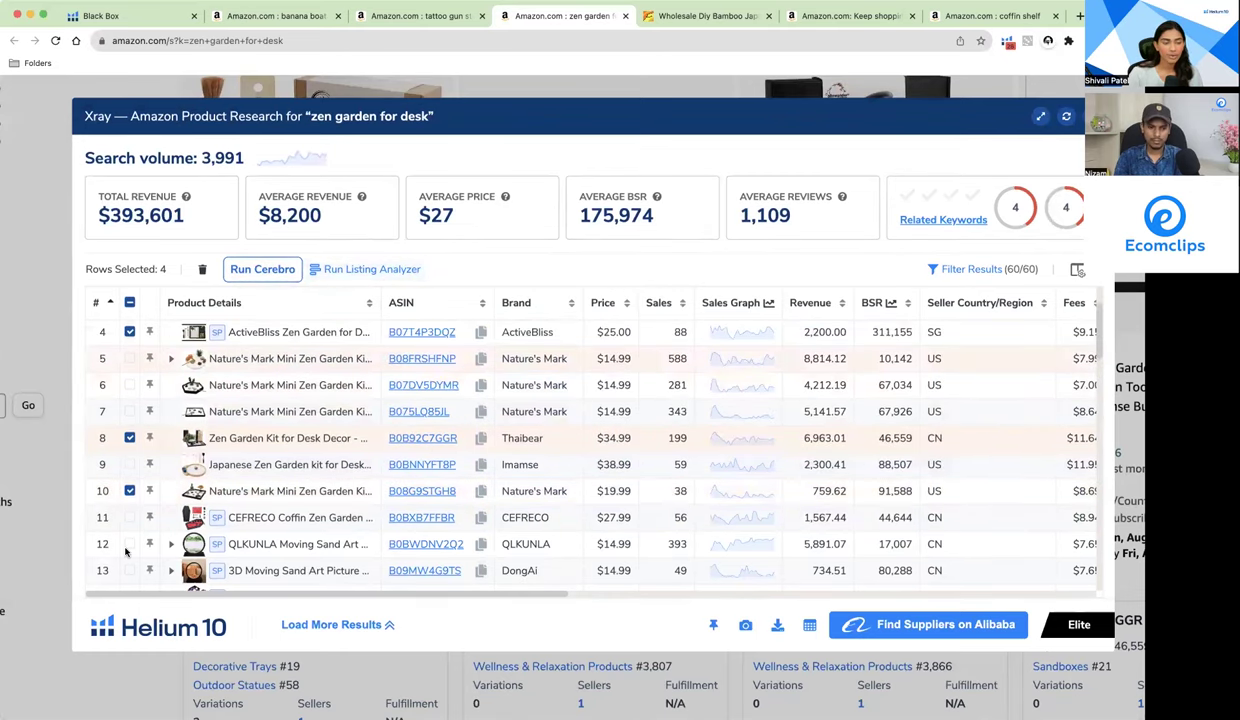
scroll(180, 500, up, 2)
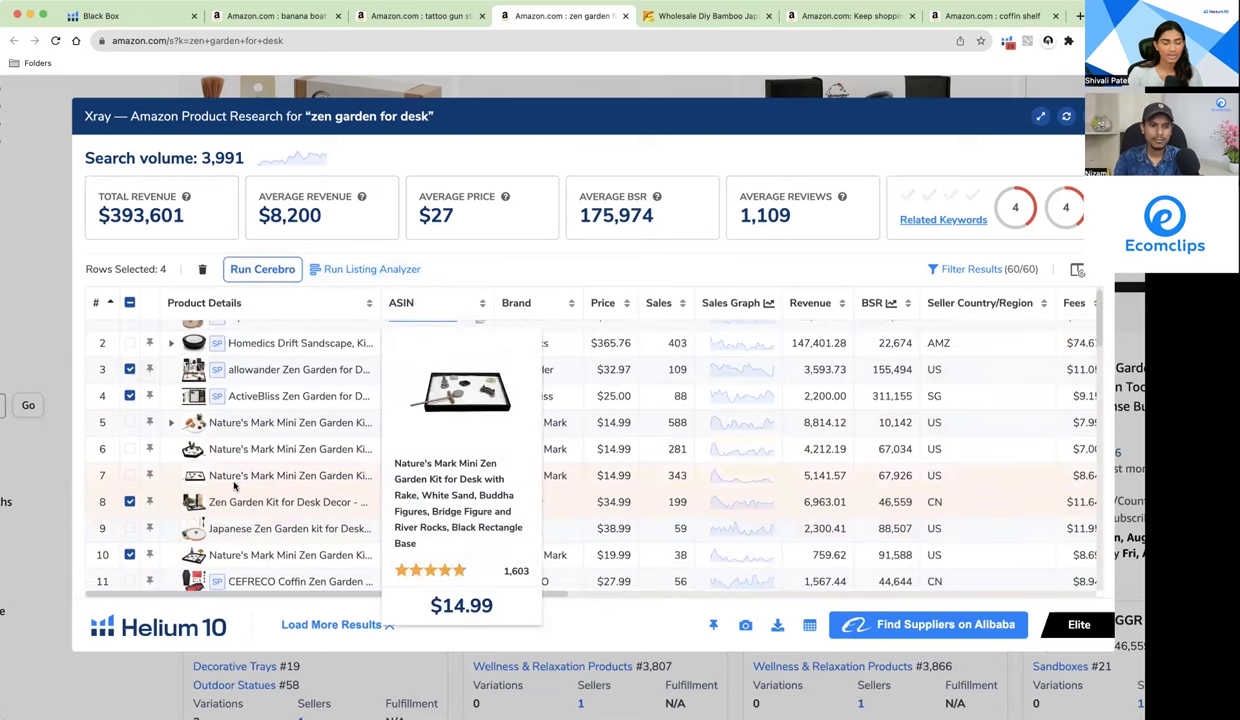
mouse_move(222, 396)
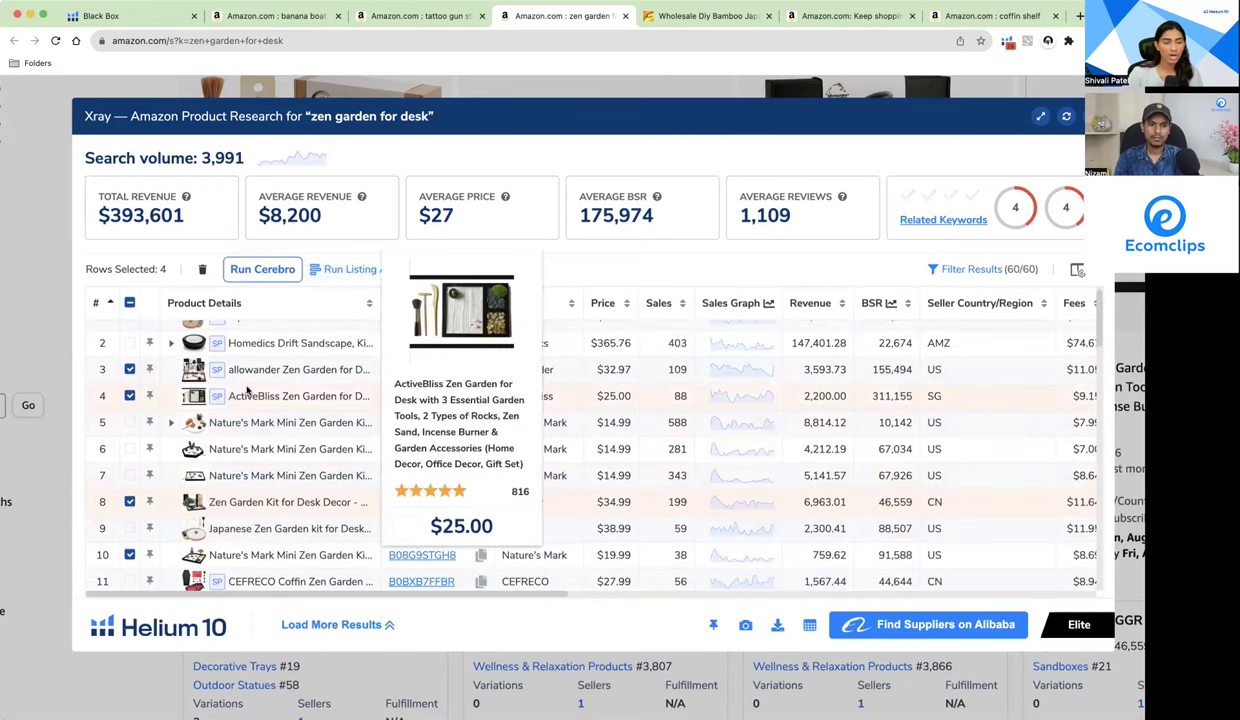
scroll(247, 391, up, 5)
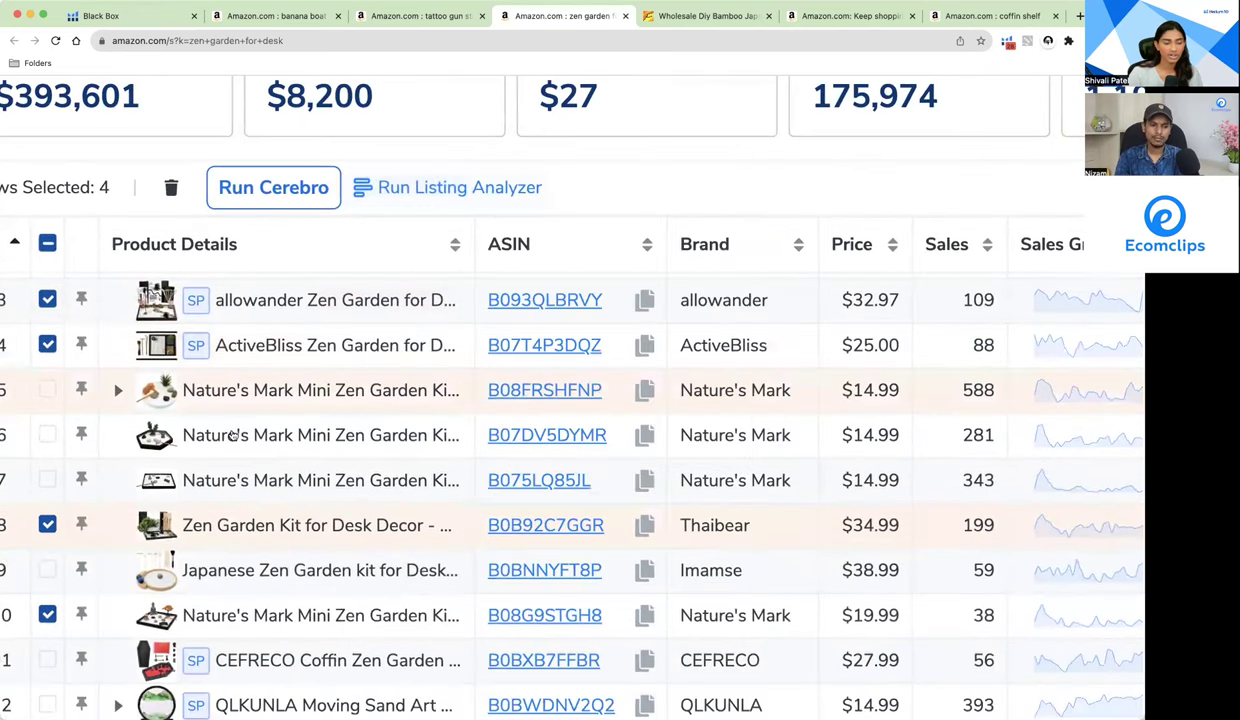
Step: Open the Thaibear Zen Garden Kit for Desk Decor listing in a new tab and launch the Helium 10 Profitability Calculator for it
right_click(257, 521)
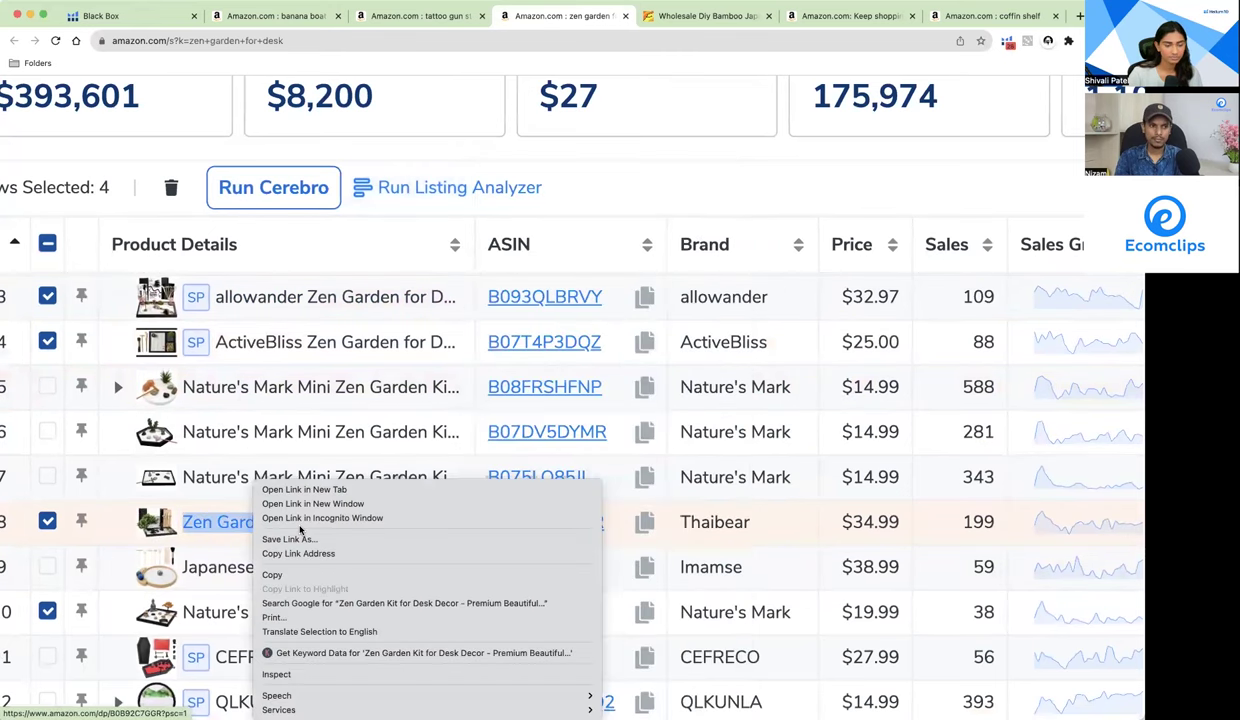
click(302, 489)
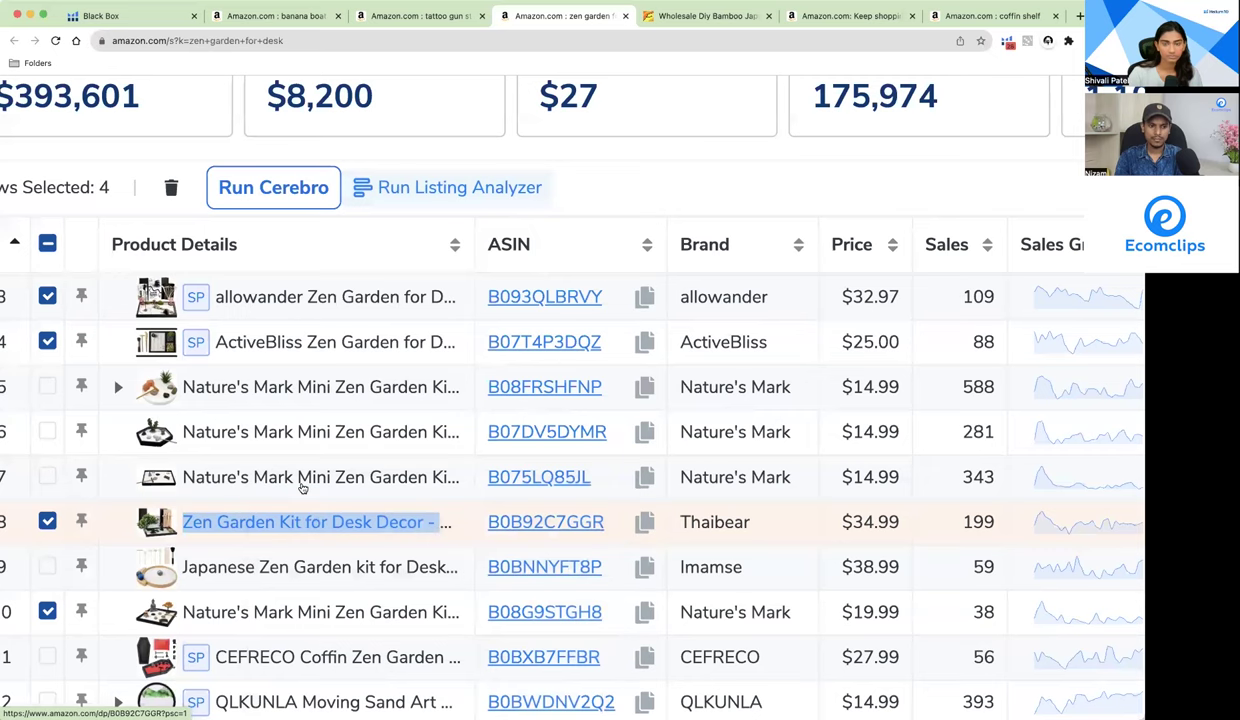
scroll(1041, 516, right, 3)
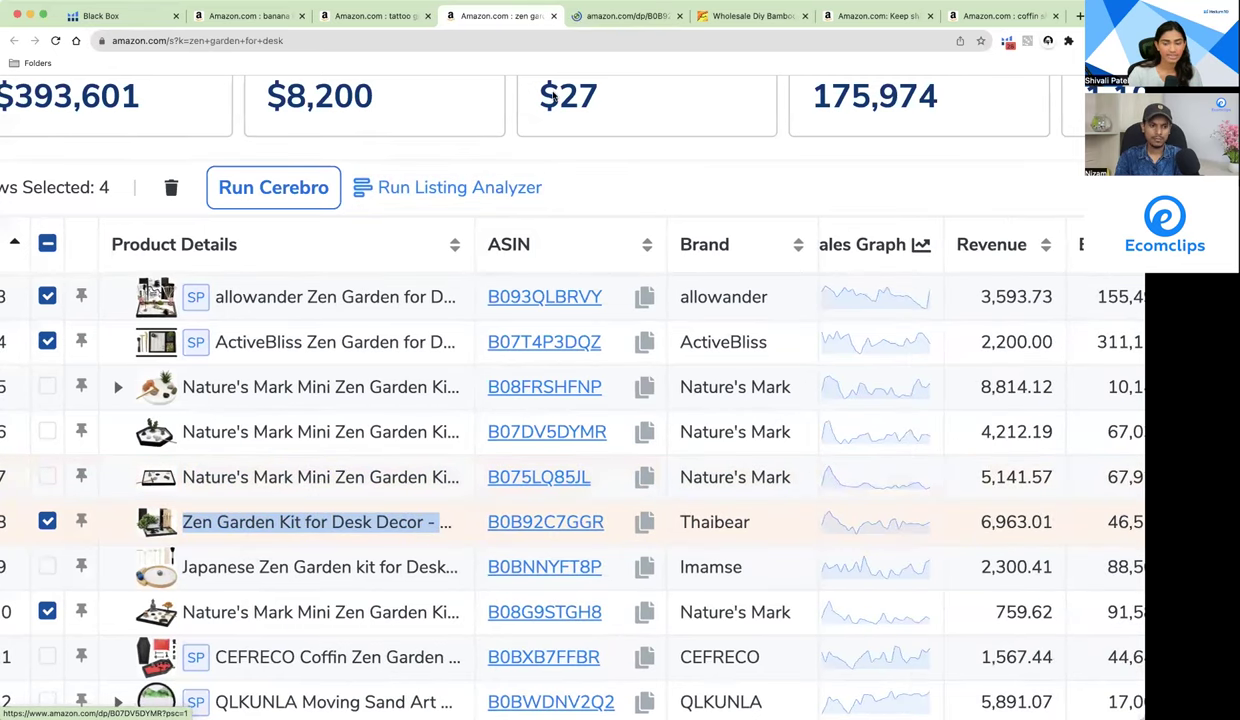
click(603, 17)
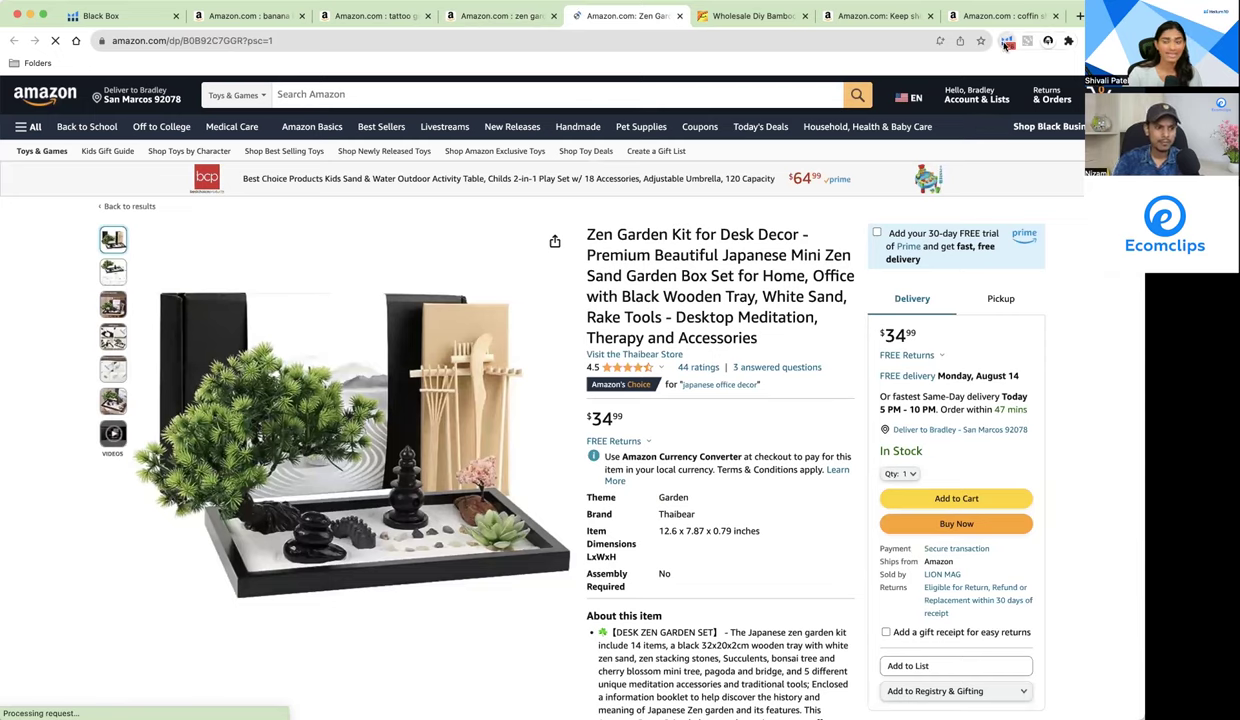
click(1006, 42)
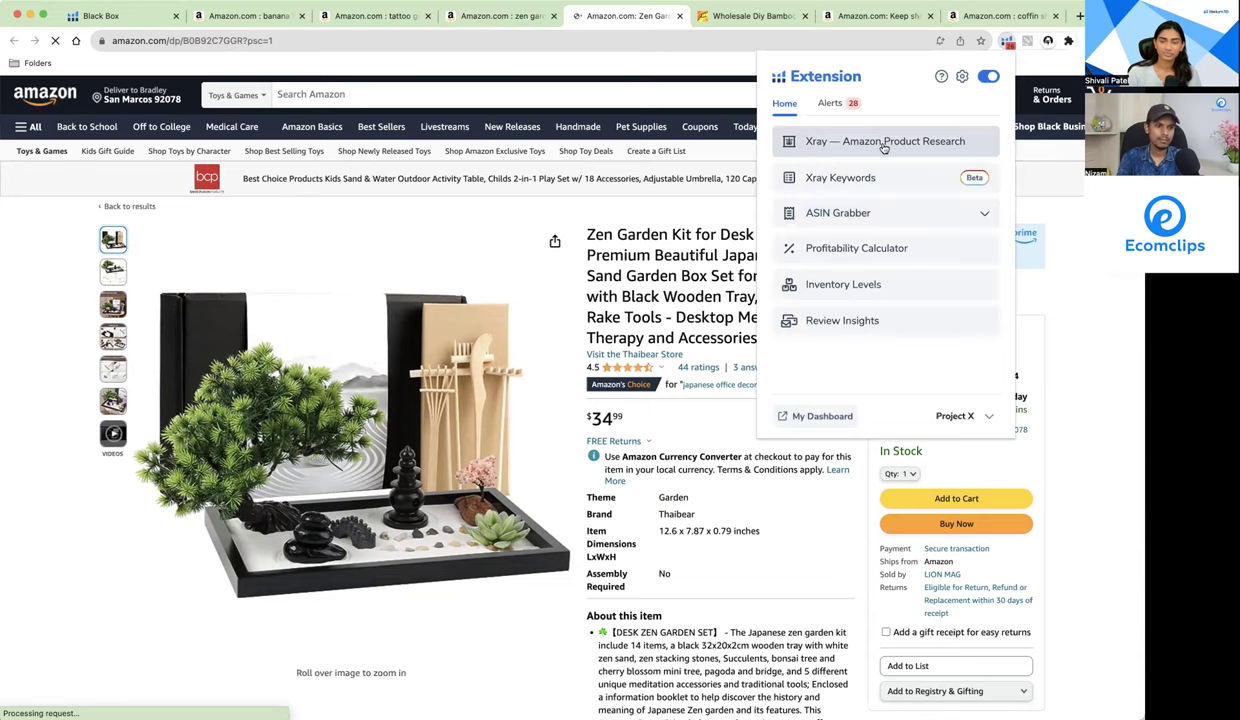
click(850, 247)
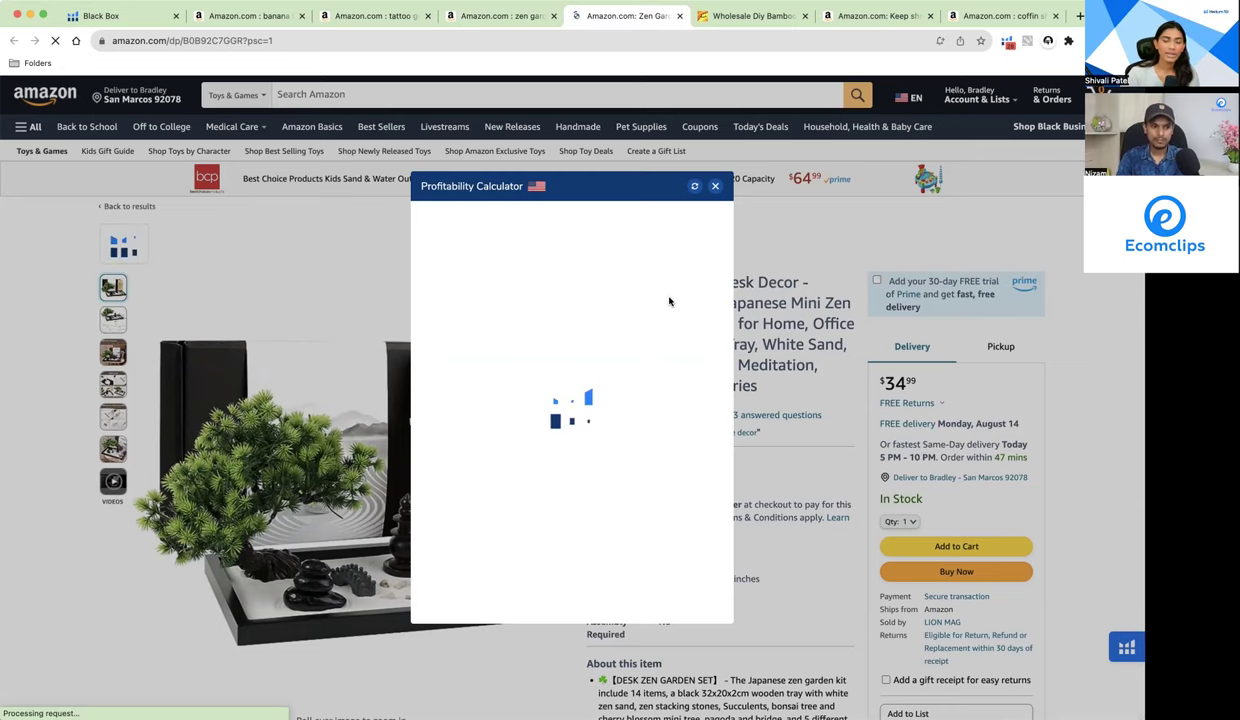
Step: Set the product price to $50 and its longest dimension to 10 in in the Profitability Calculator
scroll(605, 354, up, 2)
scroll(605, 354, up, 3)
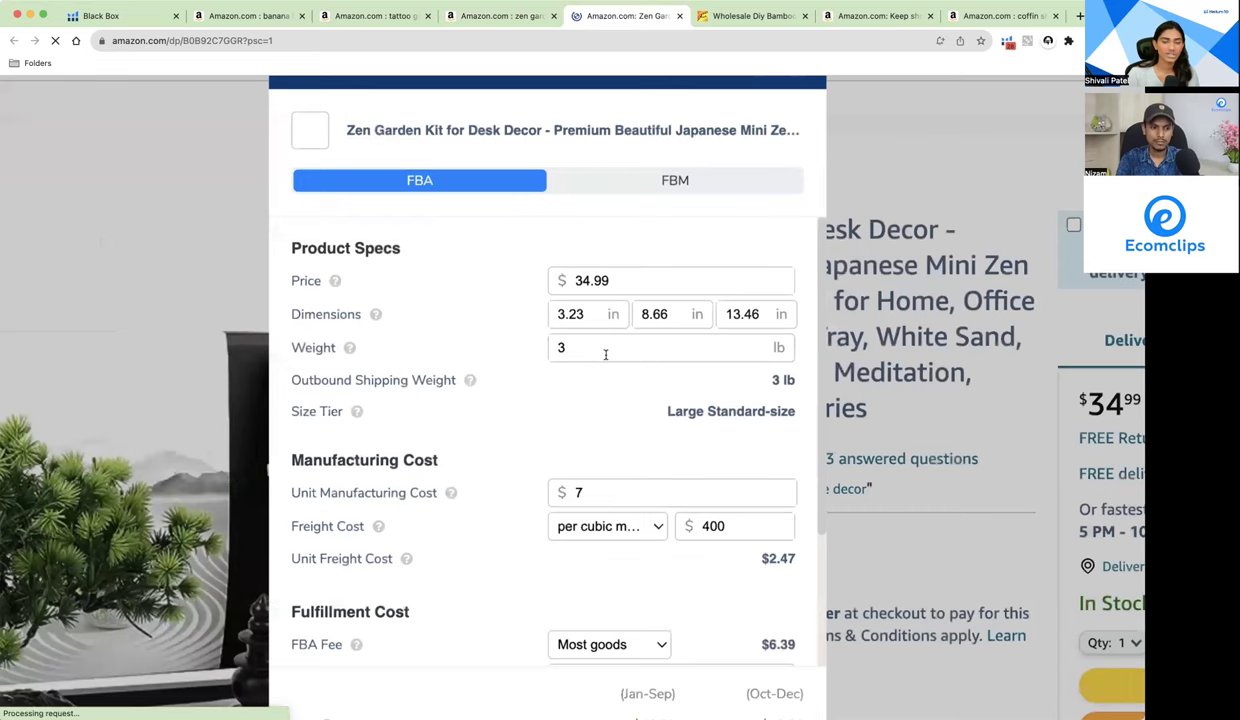
scroll(600, 240, down, 1)
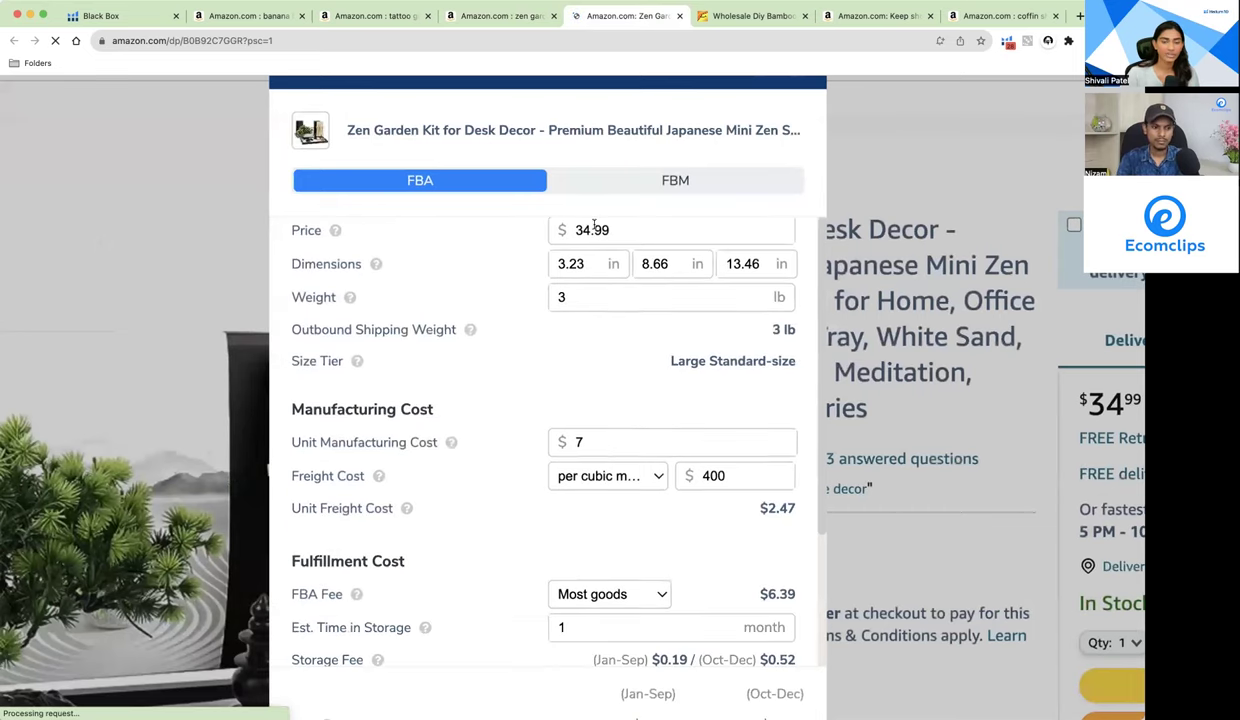
double_click(588, 229)
text(50)
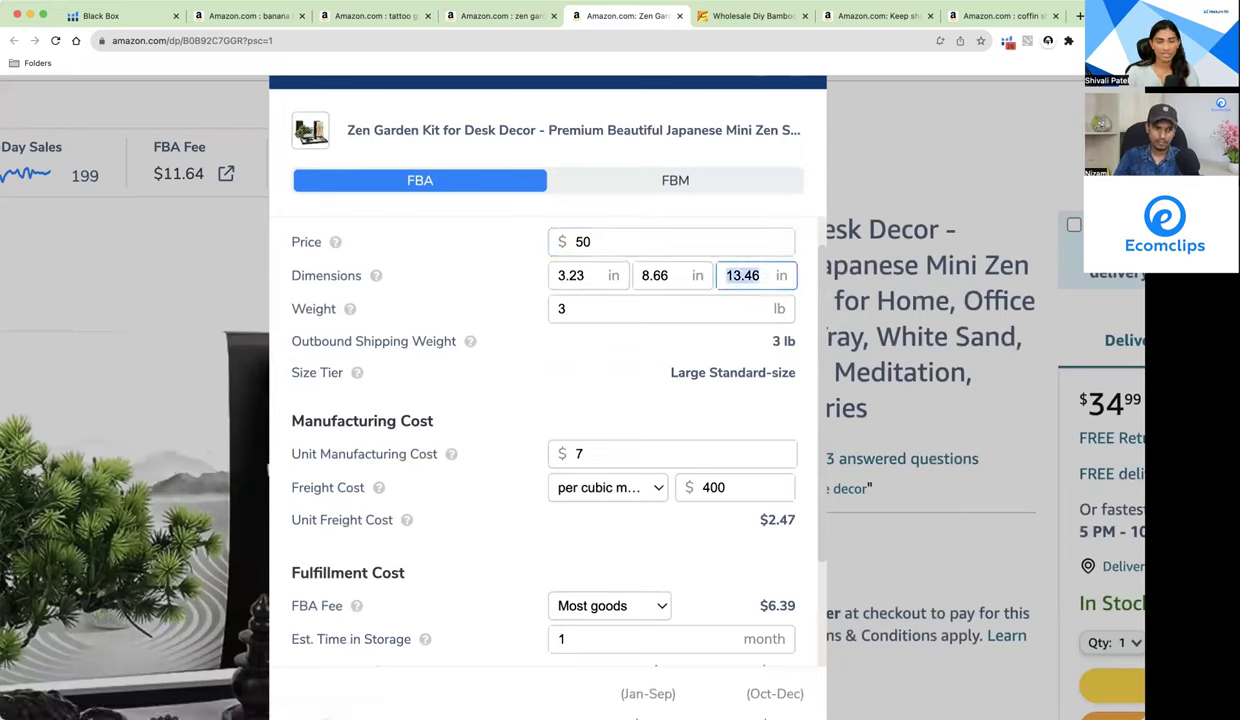
text(10)
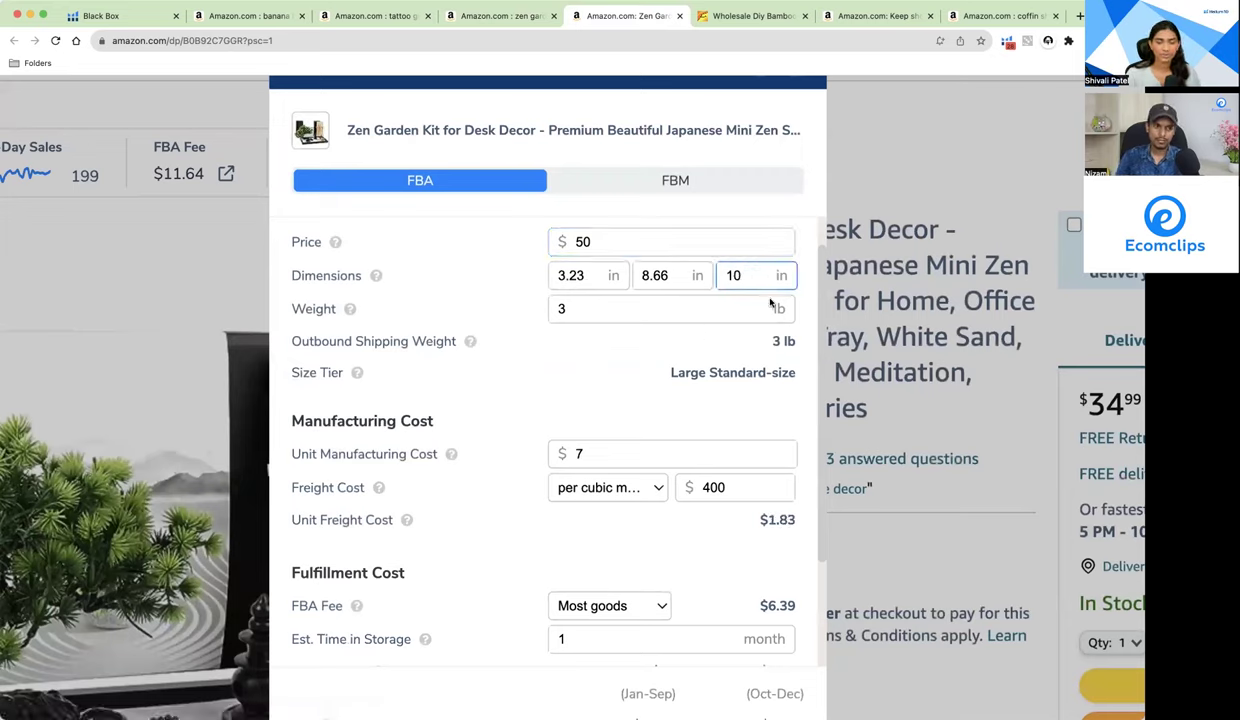
click(733, 331)
Step: Set the unit manufacturing cost to $12 and the freight cost to $550
scroll(731, 332, down, 2)
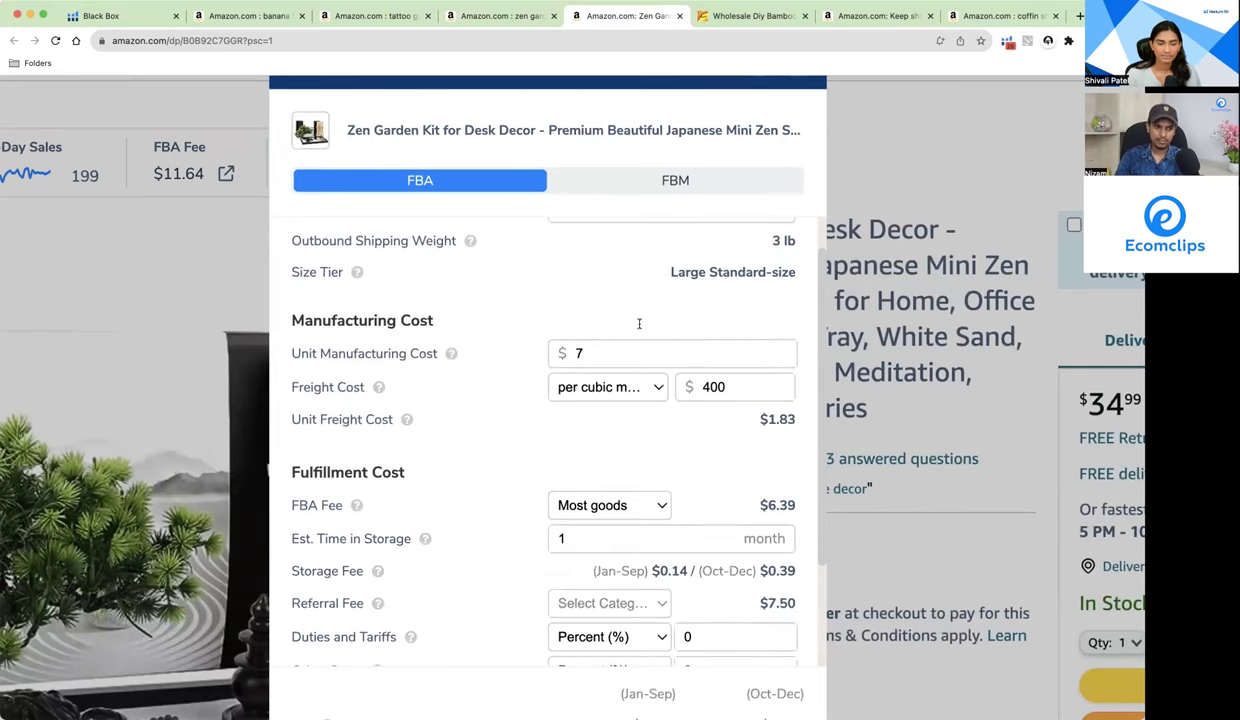
click(608, 324)
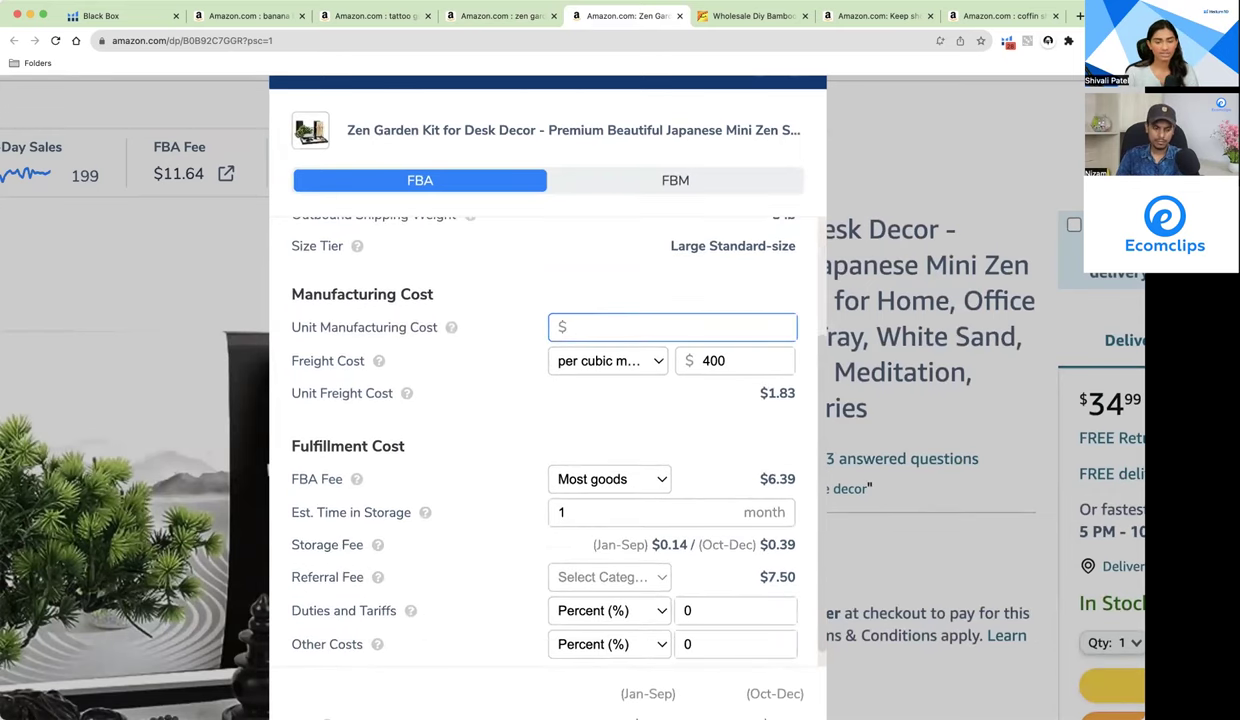
text(12)
click(604, 391)
scroll(606, 391, down, 1)
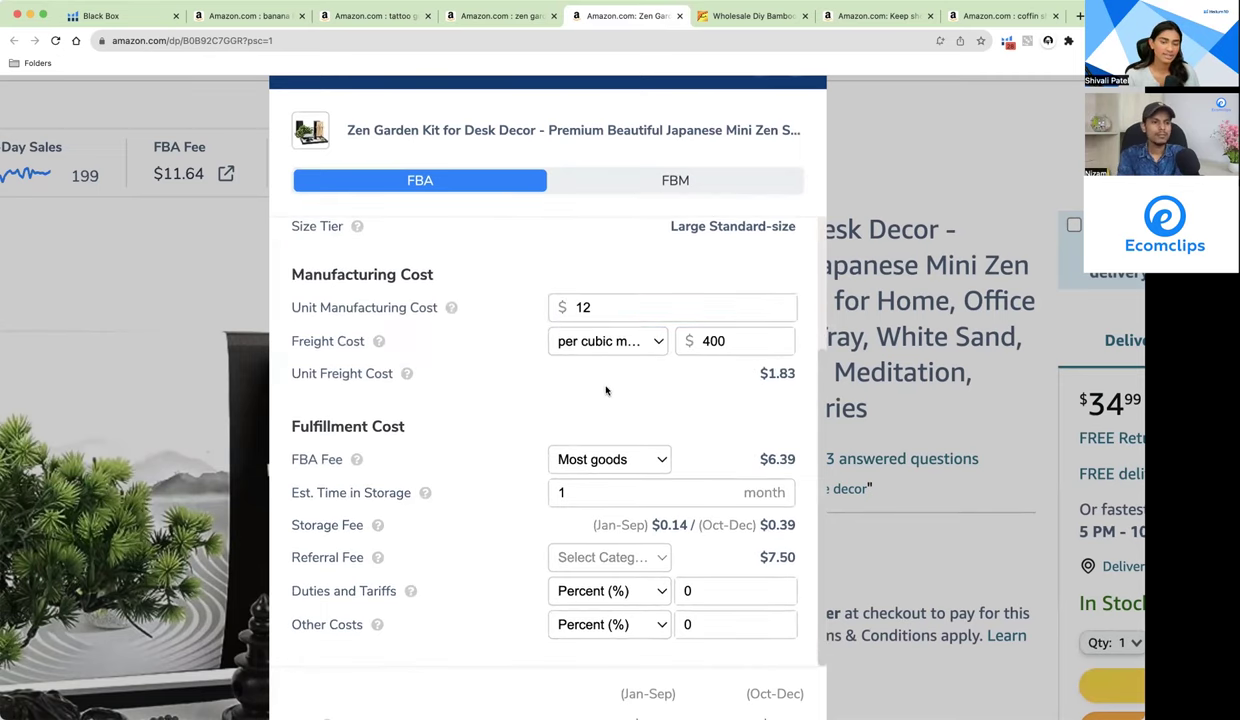
double_click(706, 341)
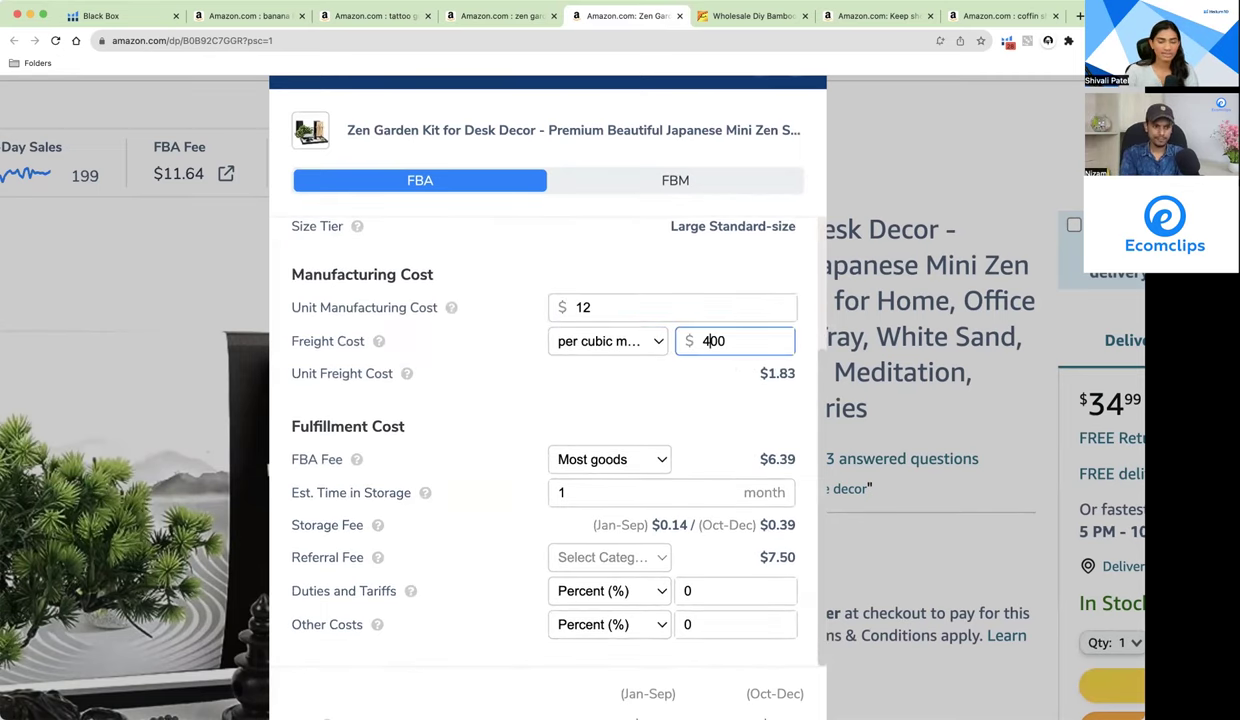
text(5)
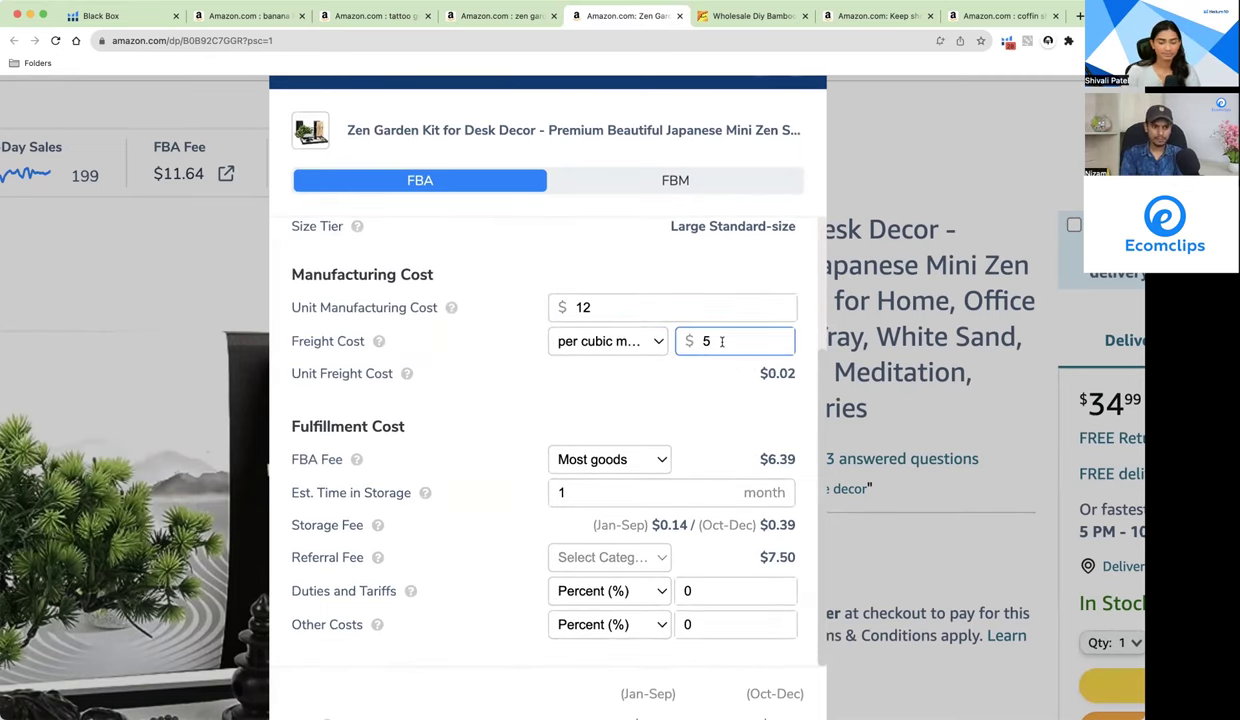
text(50)
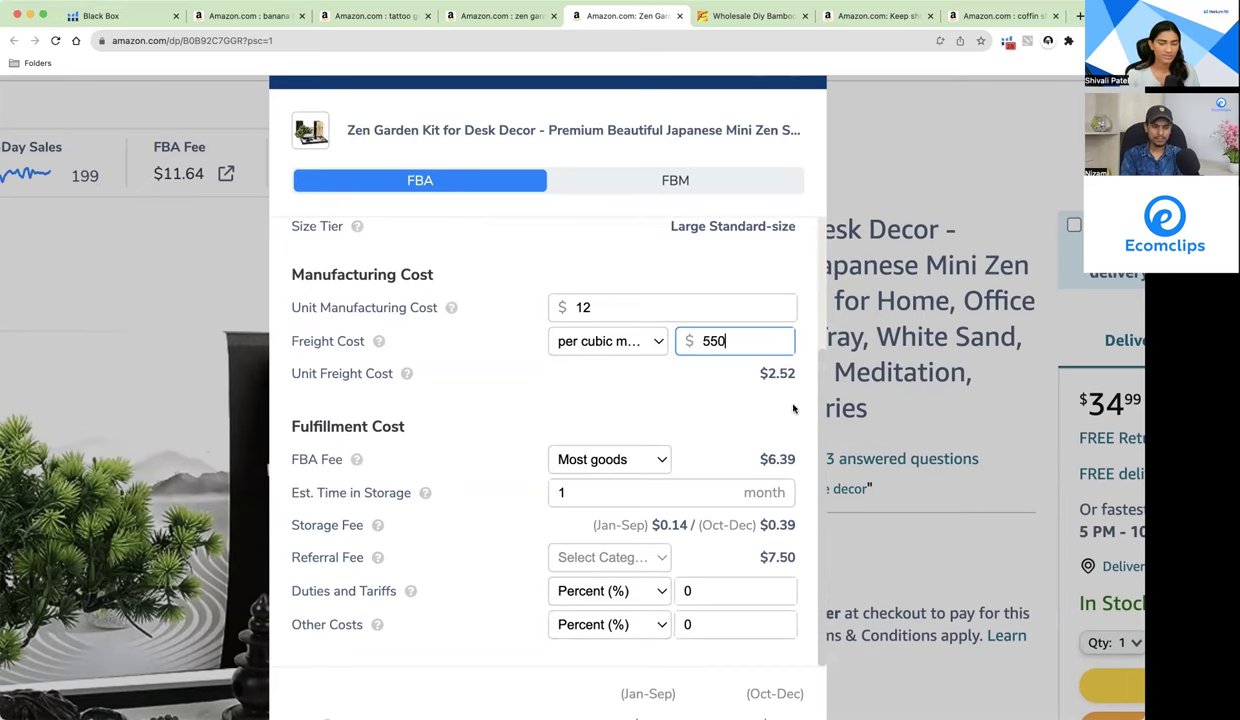
click(744, 413)
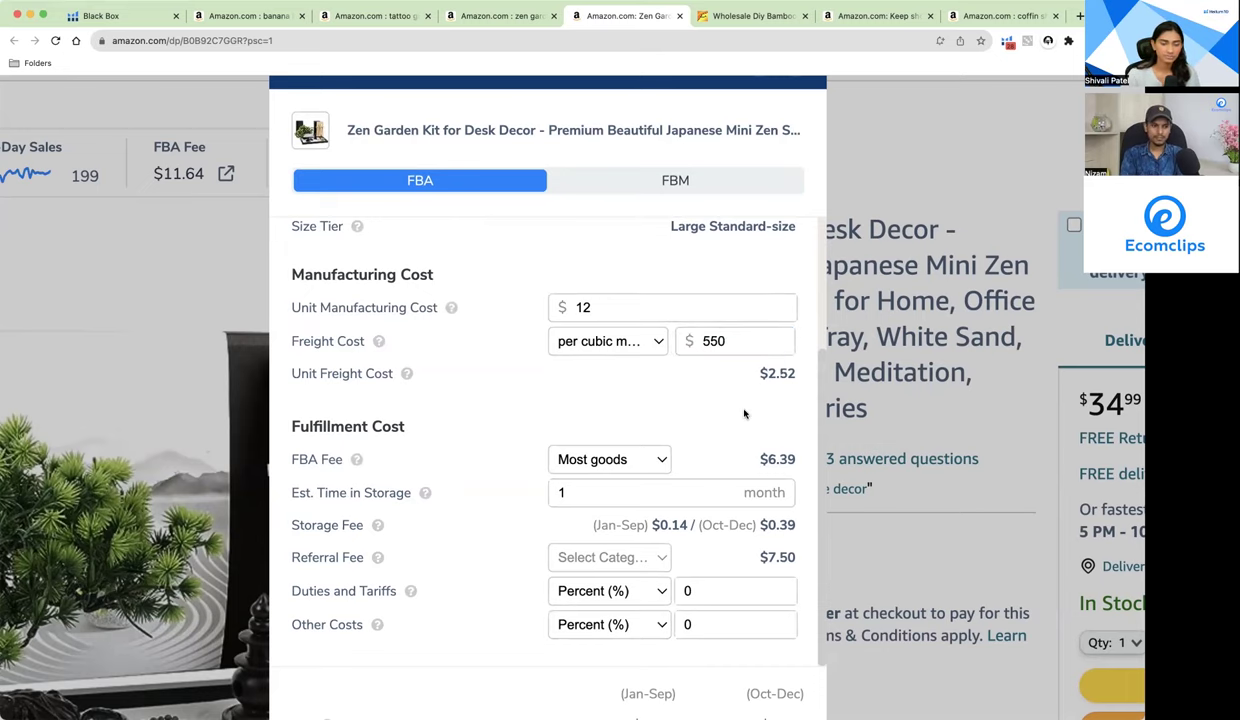
Step: Set duties and tariffs to 5 percent, check the net, margin and ROI per unit, and close the Profitability Calculator
scroll(742, 410, down, 3)
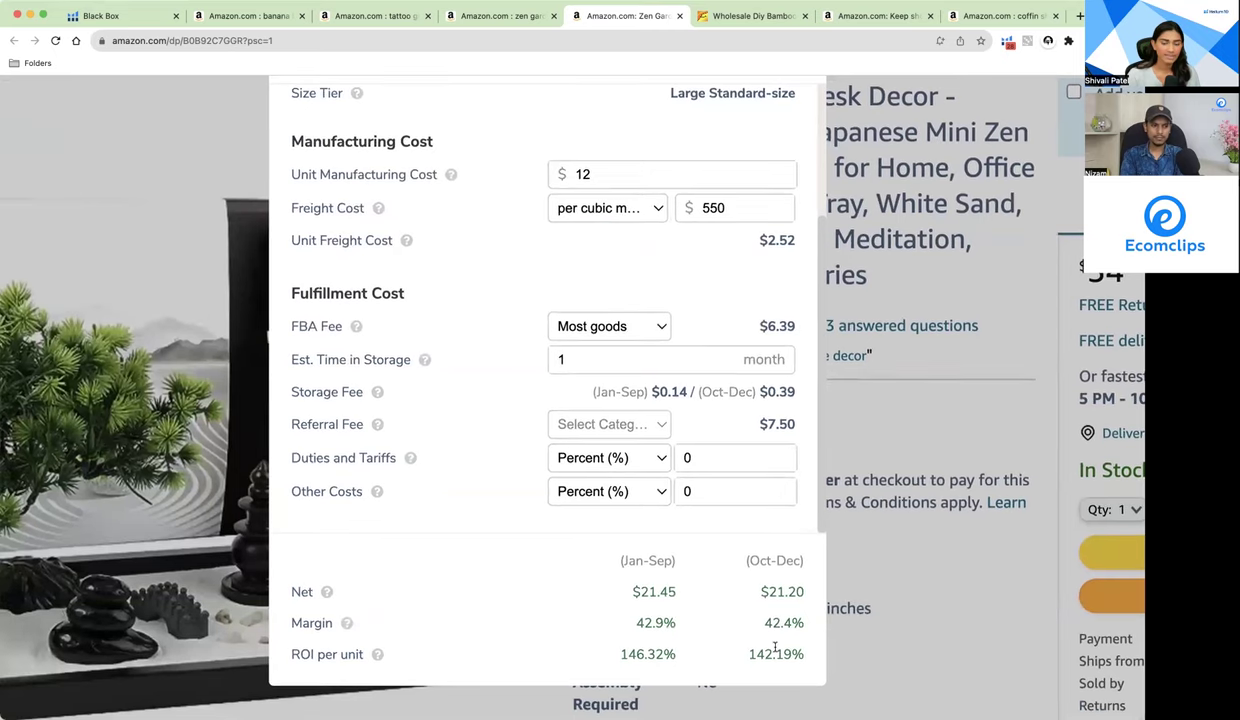
scroll(714, 352, down, 1)
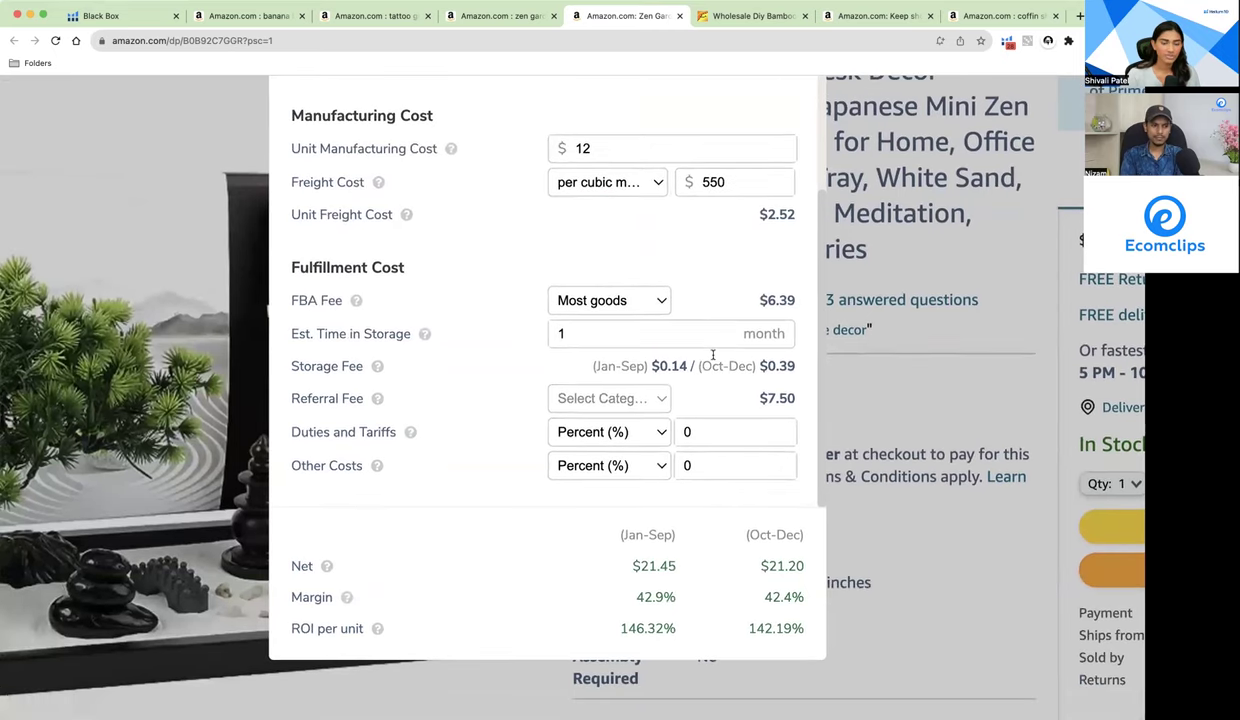
double_click(687, 432)
text(5)
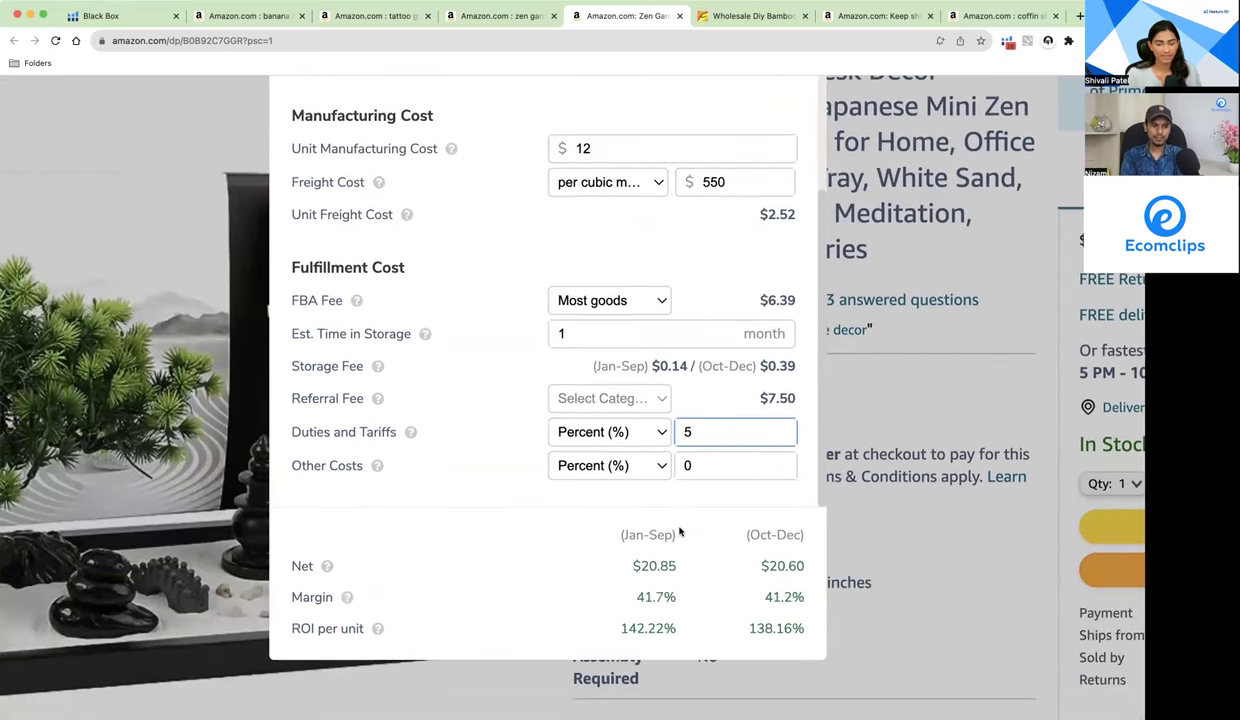
click(682, 541)
scroll(690, 536, down, 2)
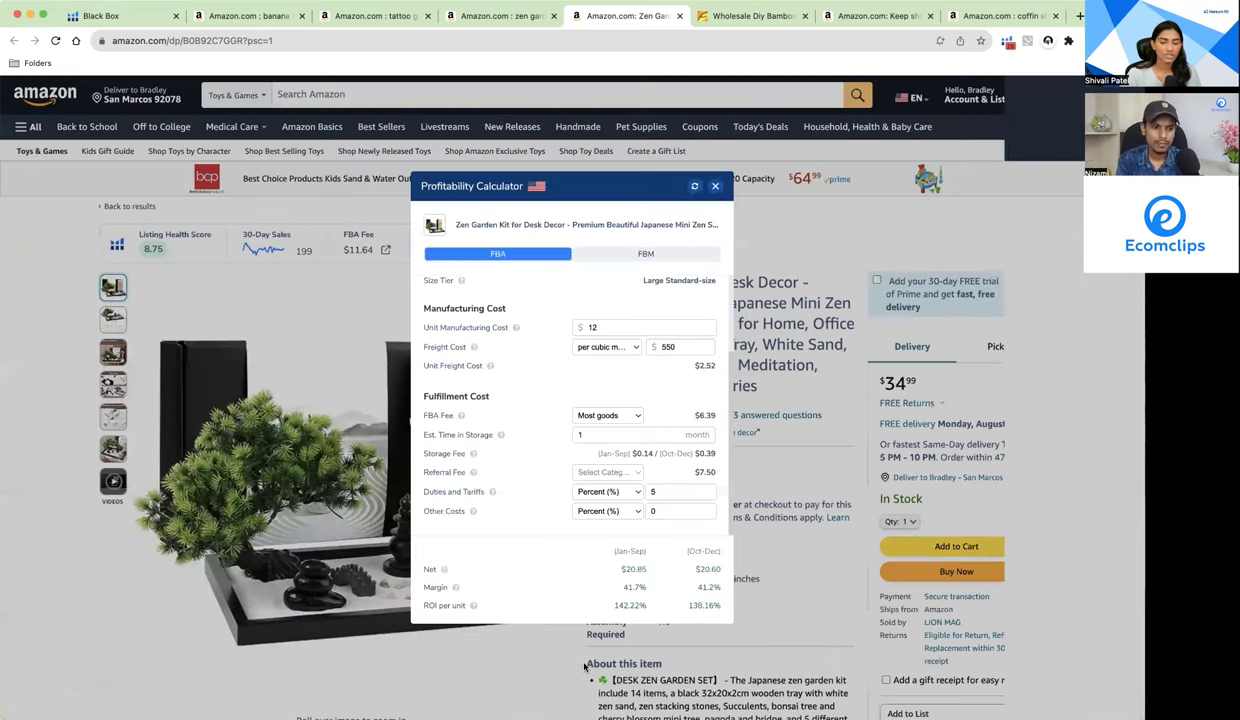
click(715, 188)
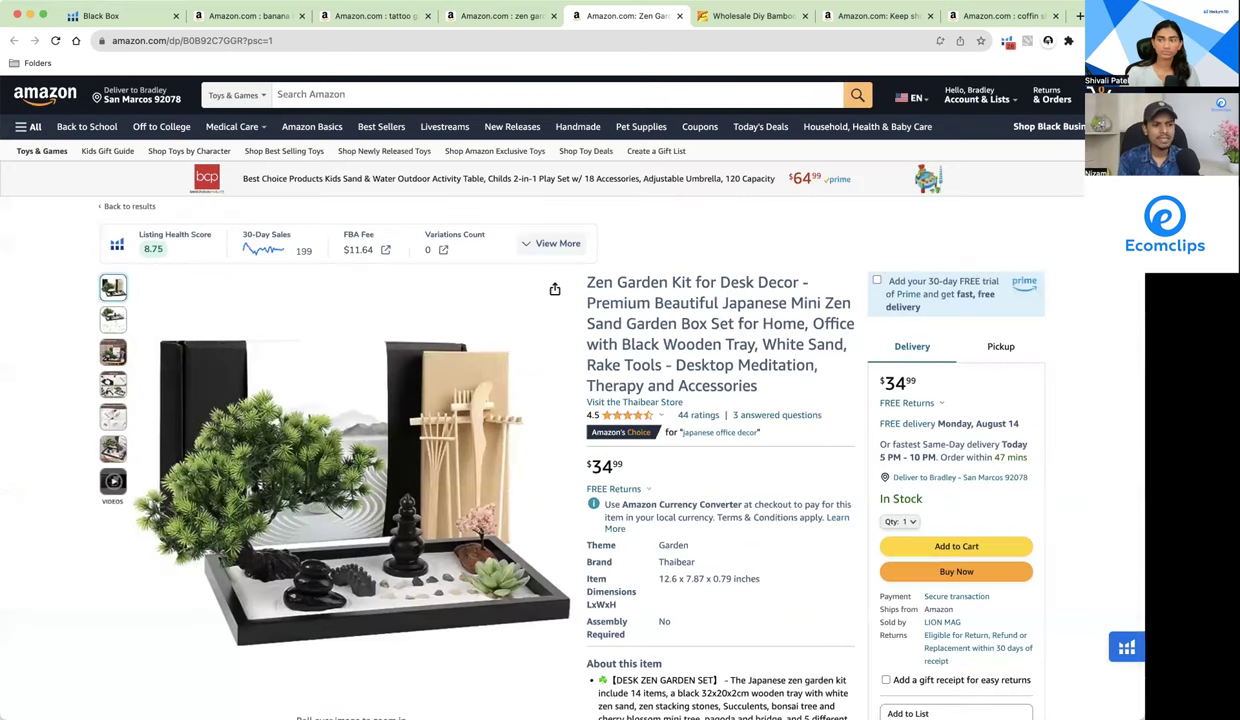